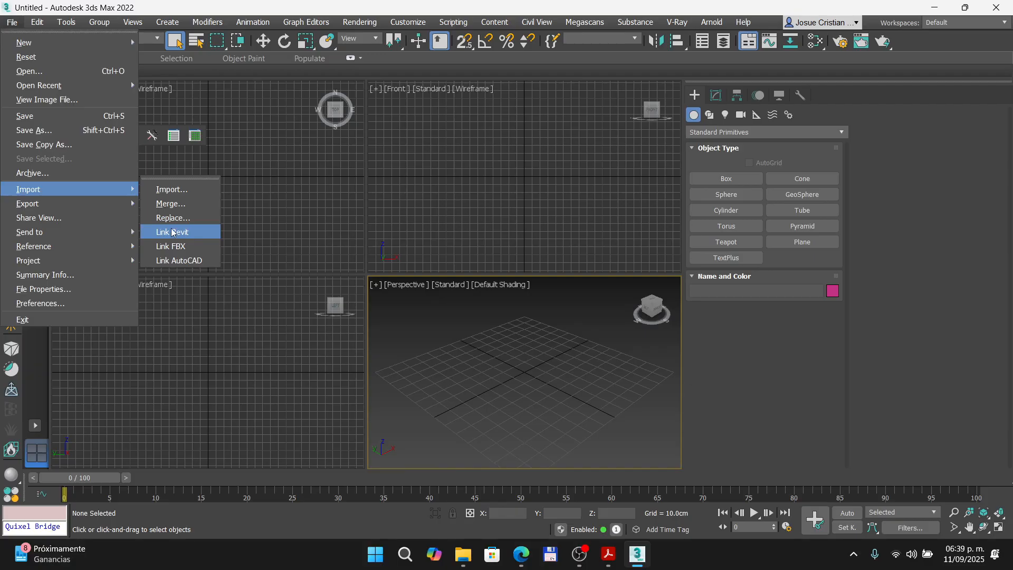
- Import the Revit file CASA-XOCHI-REVIT 2022 from the iluminacion folder with the {3D} view, materials and the Do Not Combine Objects rule
{"action": "left_click", "coordinate": [180, 195]}
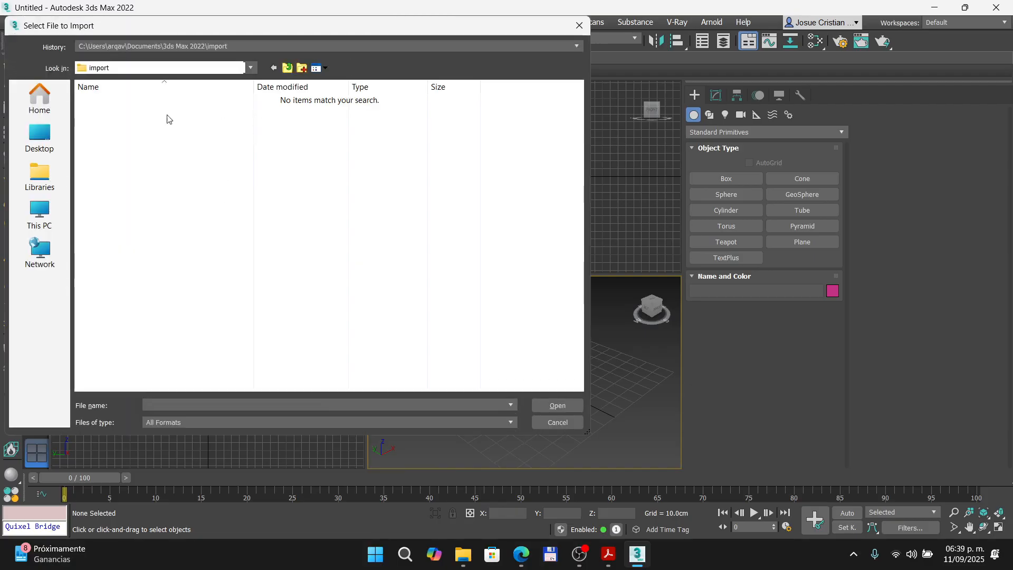
{"action": "double_click", "coordinate": [254, 111]}
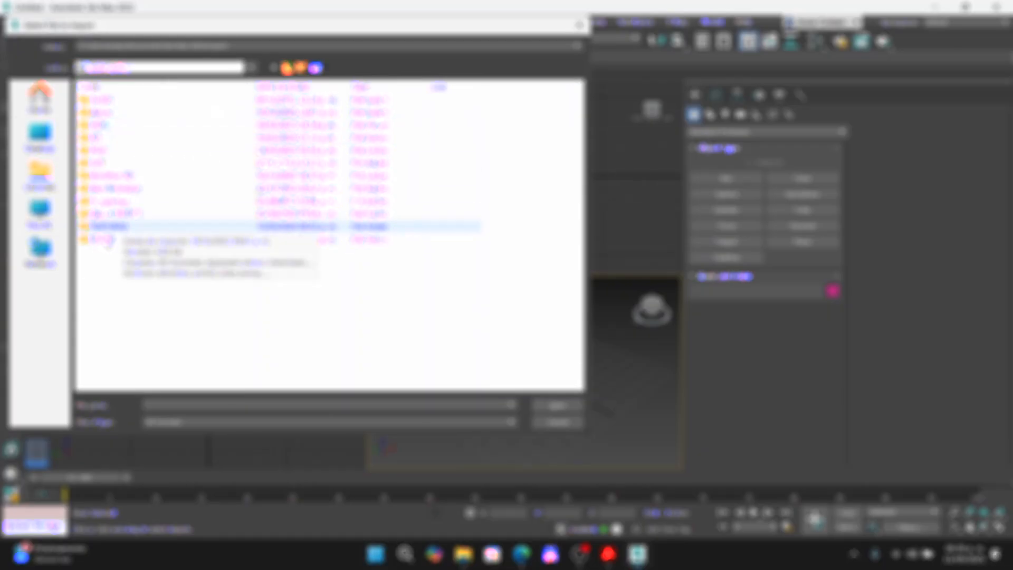
{"action": "double_click", "coordinate": [108, 238]}
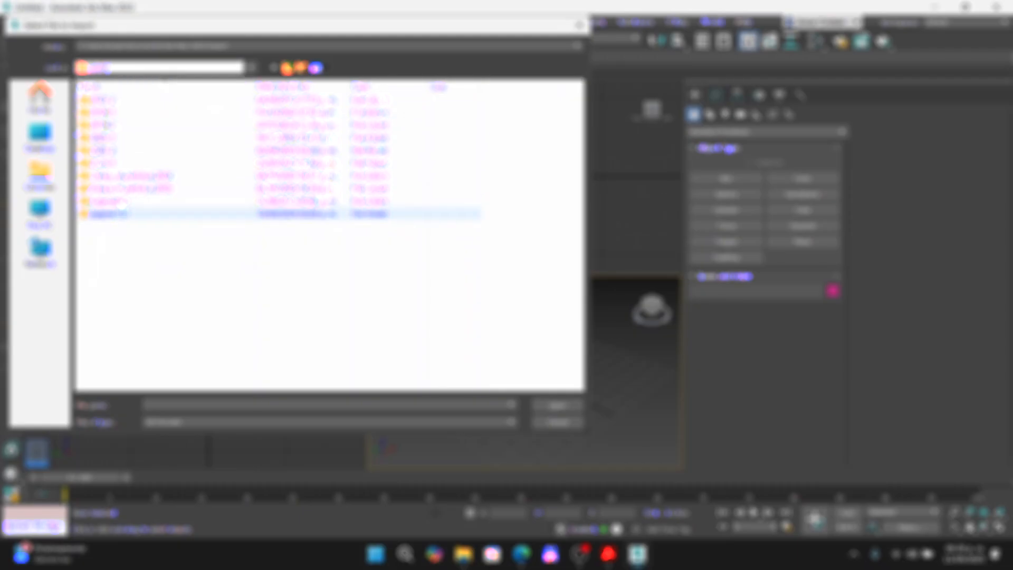
{"action": "double_click", "coordinate": [105, 163]}
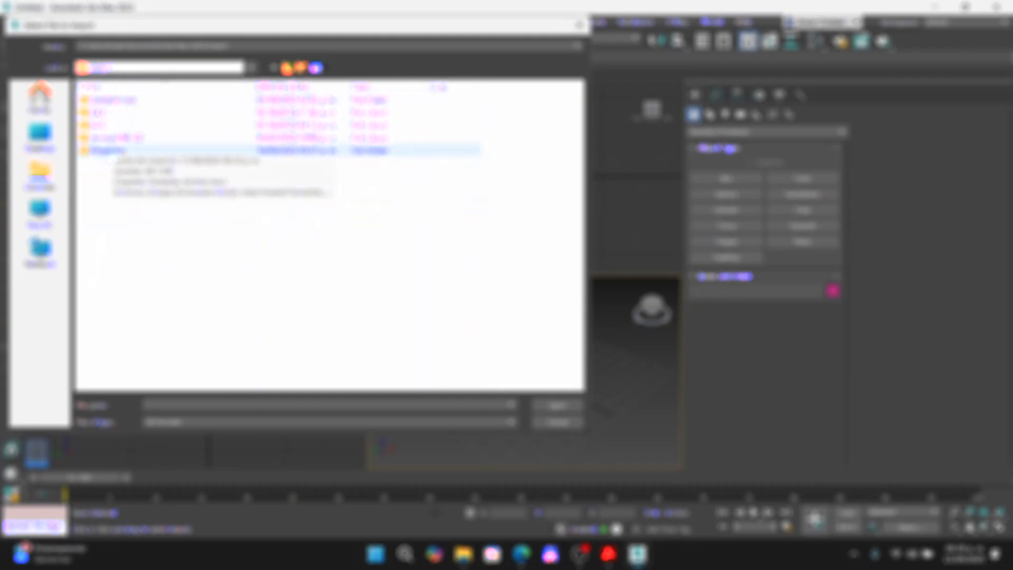
{"action": "double_click", "coordinate": [112, 112]}
{"action": "double_click", "coordinate": [117, 105]}
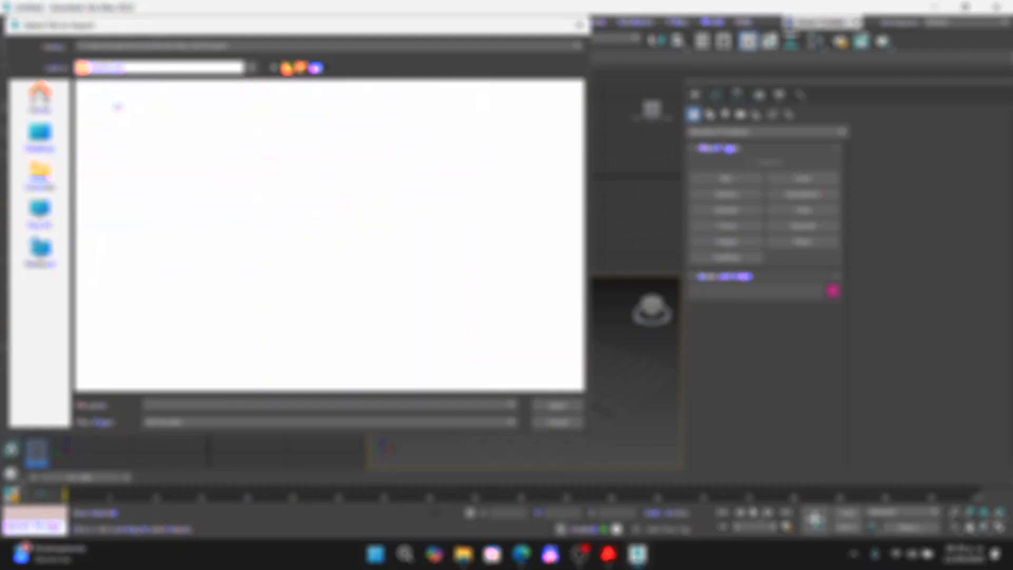
{"action": "left_click", "coordinate": [159, 100]}
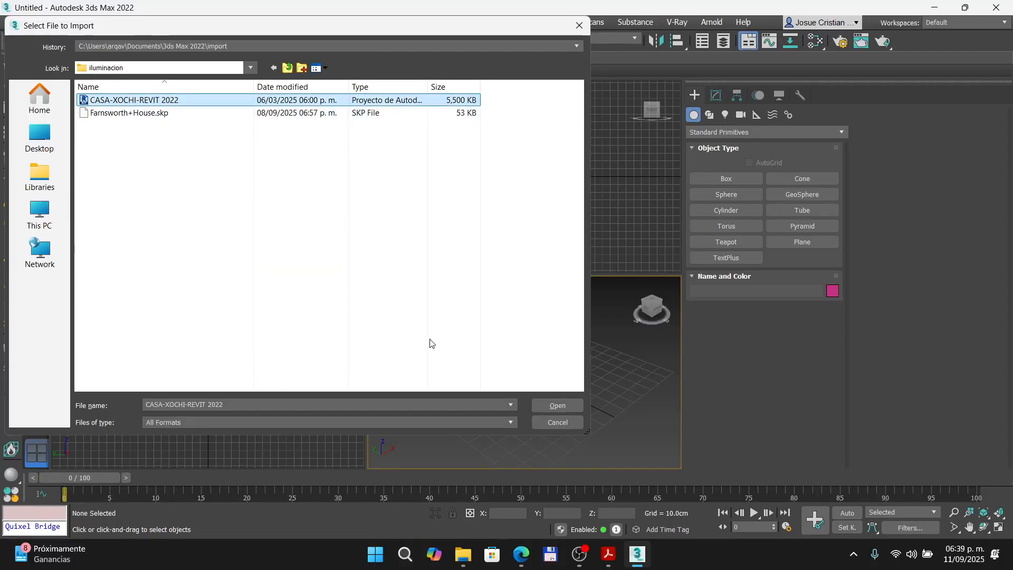
{"action": "left_click", "coordinate": [551, 405]}
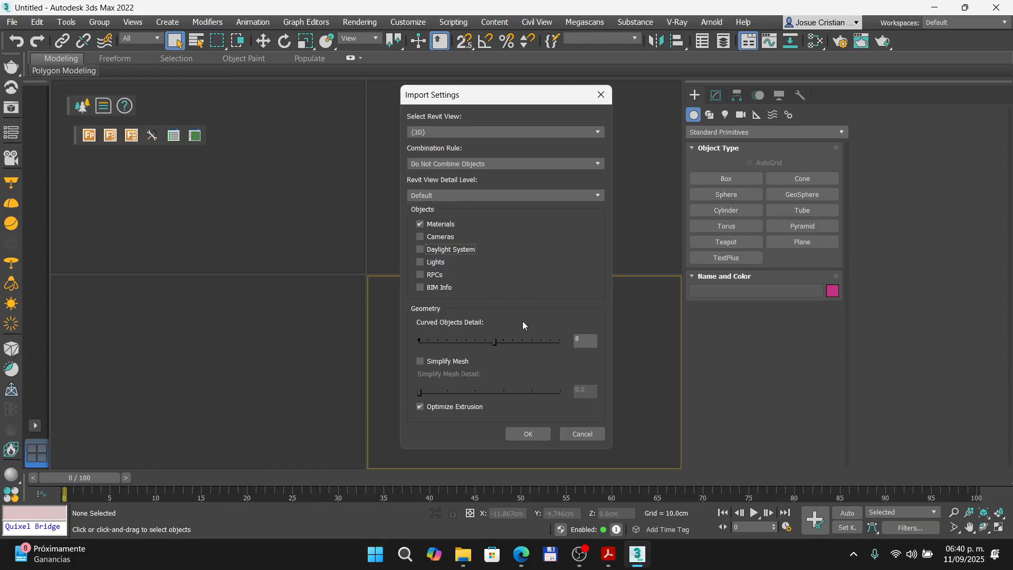
{"action": "left_click", "coordinate": [528, 433]}
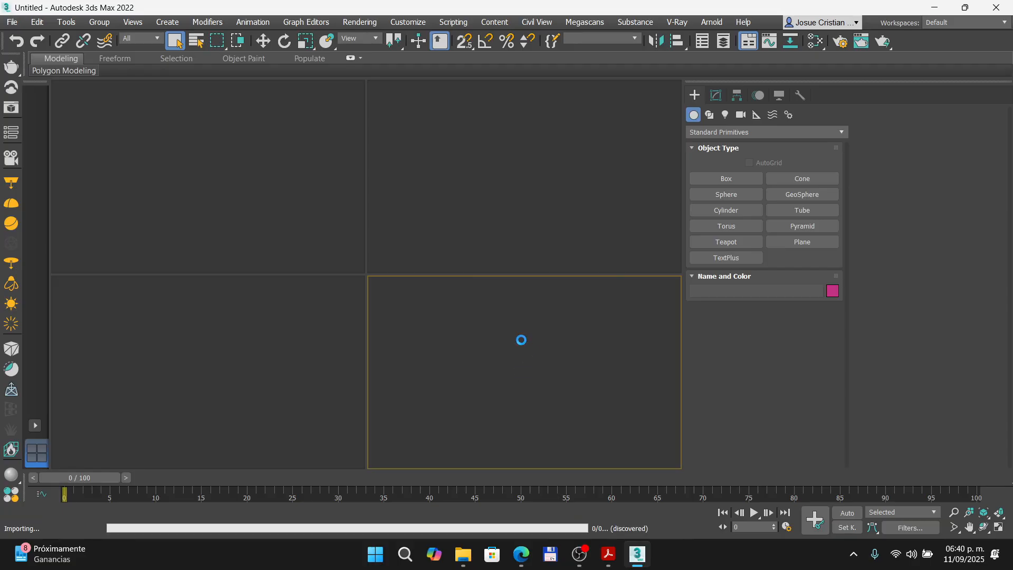
- Launch 3ds Max 2024 alongside the current session
{"action": "left_click", "coordinate": [375, 554]}
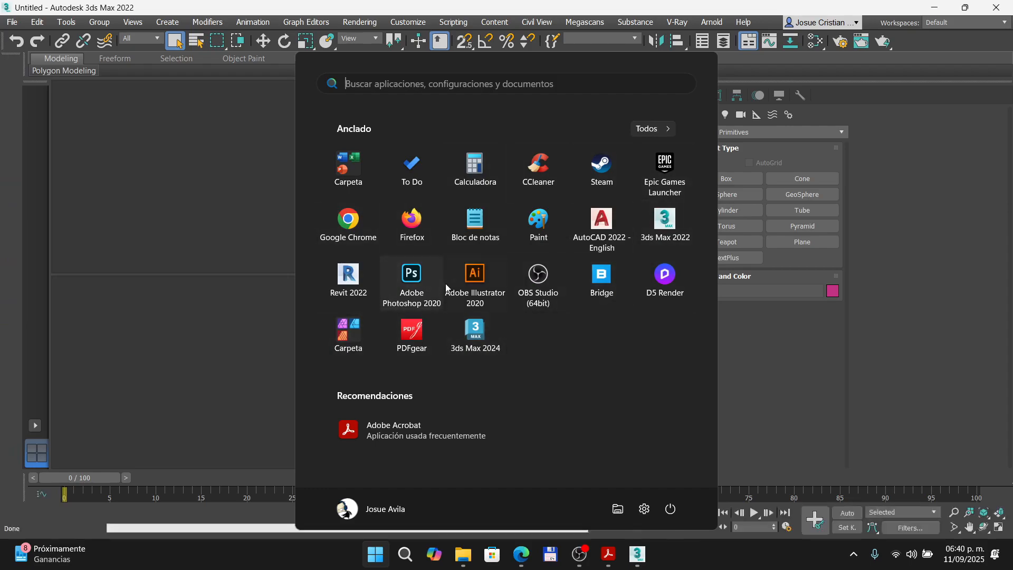
{"action": "left_click", "coordinate": [475, 335]}
{"action": "left_click", "coordinate": [462, 366]}
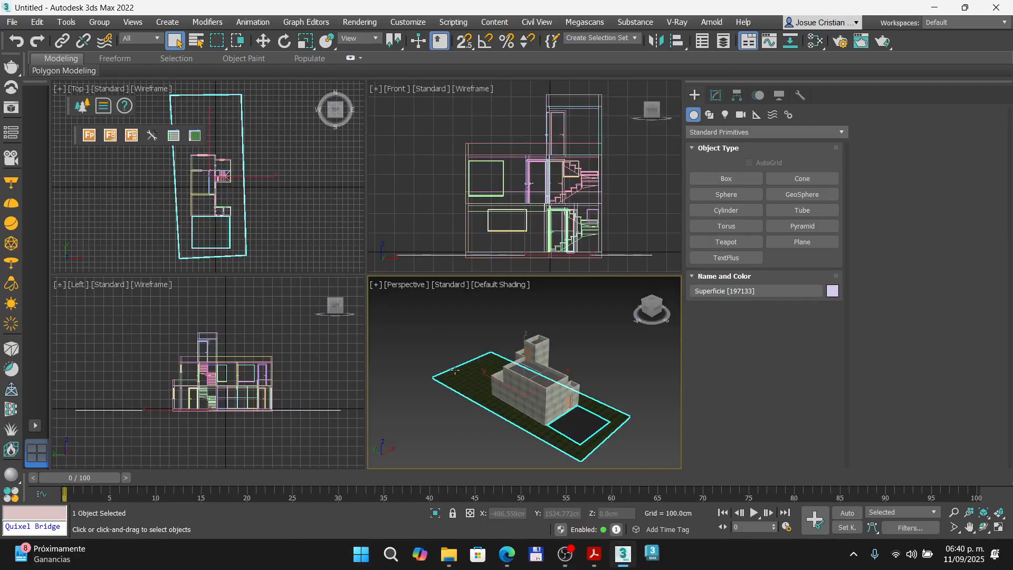
- Maximize the Perspective viewport and bring the front of the imported house into close view
{"action": "key", "text": "alt+w"}
{"action": "middle_click_drag", "start_coordinate": [501, 349], "coordinate": [344, 362], "text": "alt"}
{"action": "scroll", "coordinate": [343, 363], "scroll_direction": "up", "scroll_amount": 5}
{"action": "scroll", "coordinate": [344, 363], "scroll_direction": "down", "scroll_amount": 5}
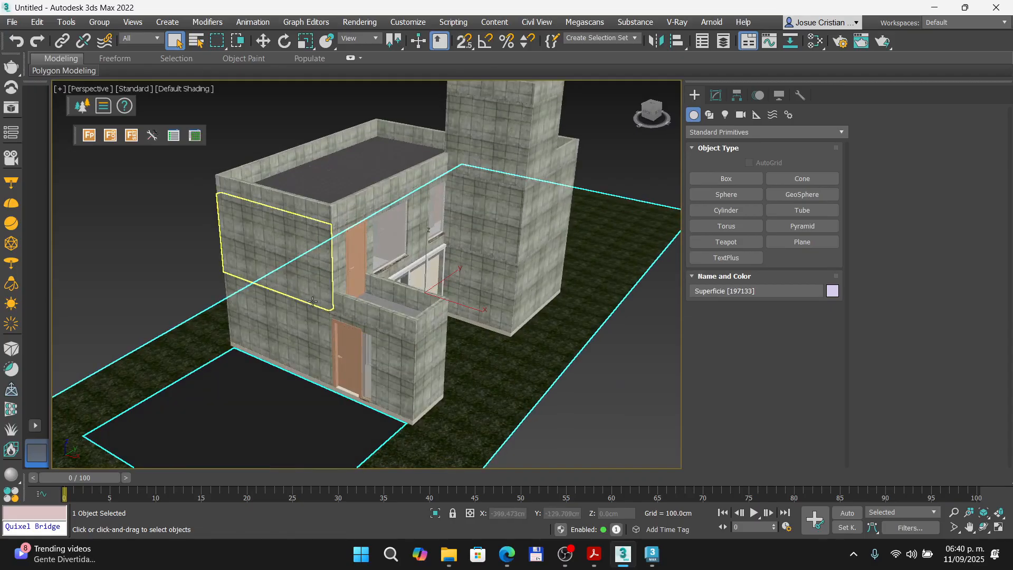
- Select several front walls and a roof parapet one by one to check how the import separates them, and inspect the parapet's modifier stack
{"action": "left_click", "coordinate": [313, 268]}
{"action": "left_click", "coordinate": [313, 336]}
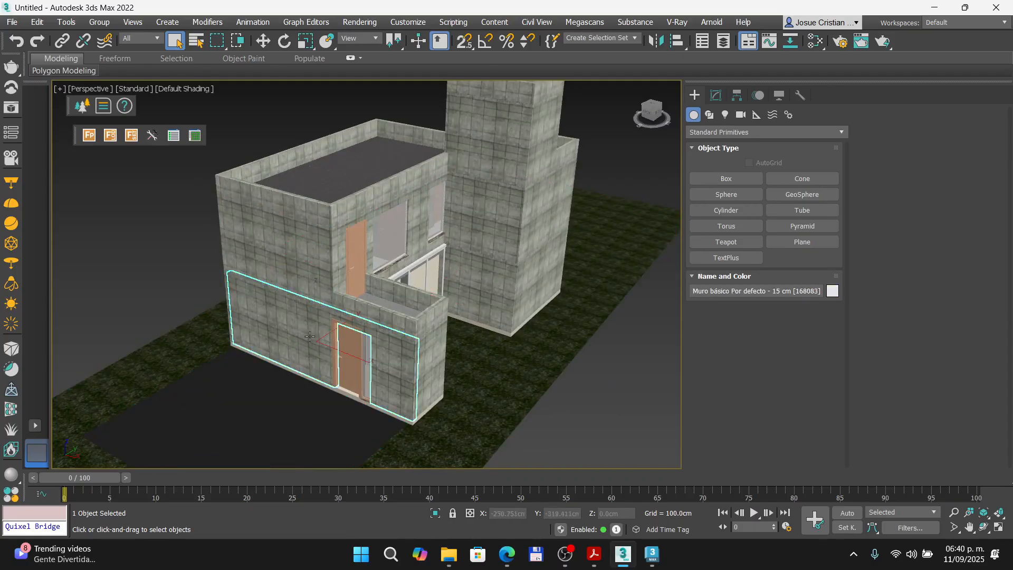
{"action": "left_click", "coordinate": [421, 319]}
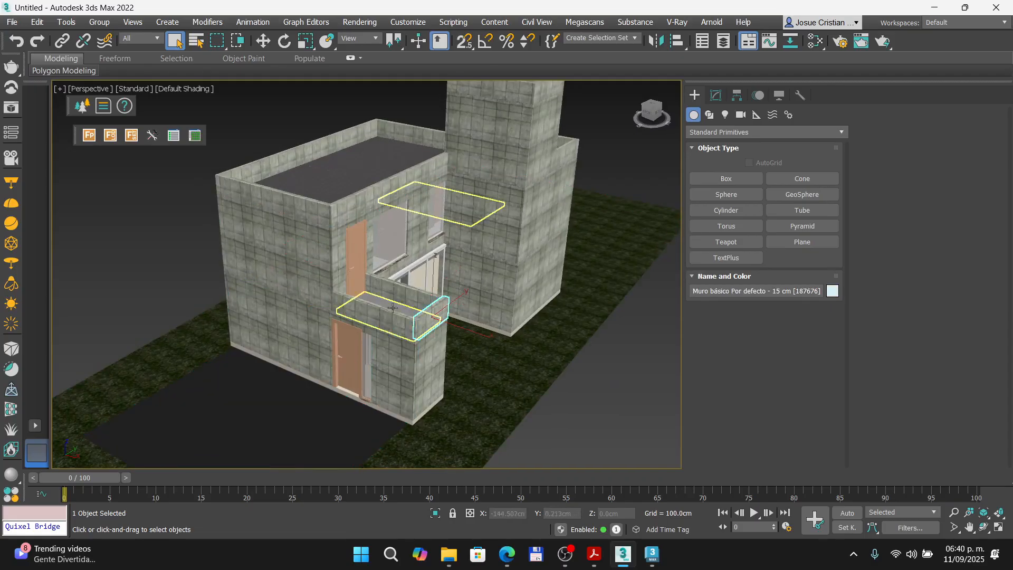
{"action": "left_click", "coordinate": [397, 185]}
{"action": "left_click", "coordinate": [716, 96]}
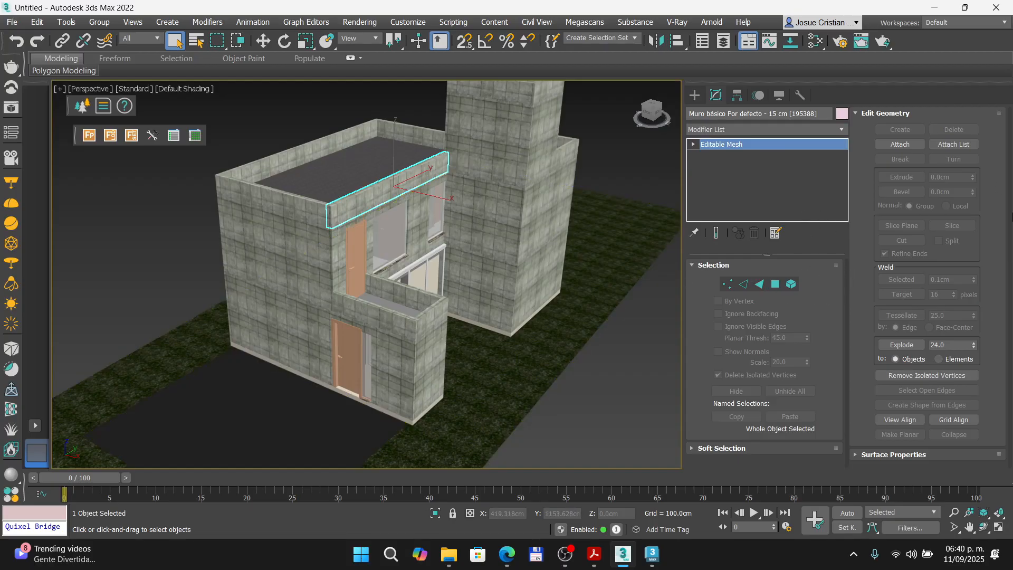
- Examine the upper front wall's mesh at polygon, element and edge level, then clear the edge selection
{"action": "left_click", "coordinate": [284, 237]}
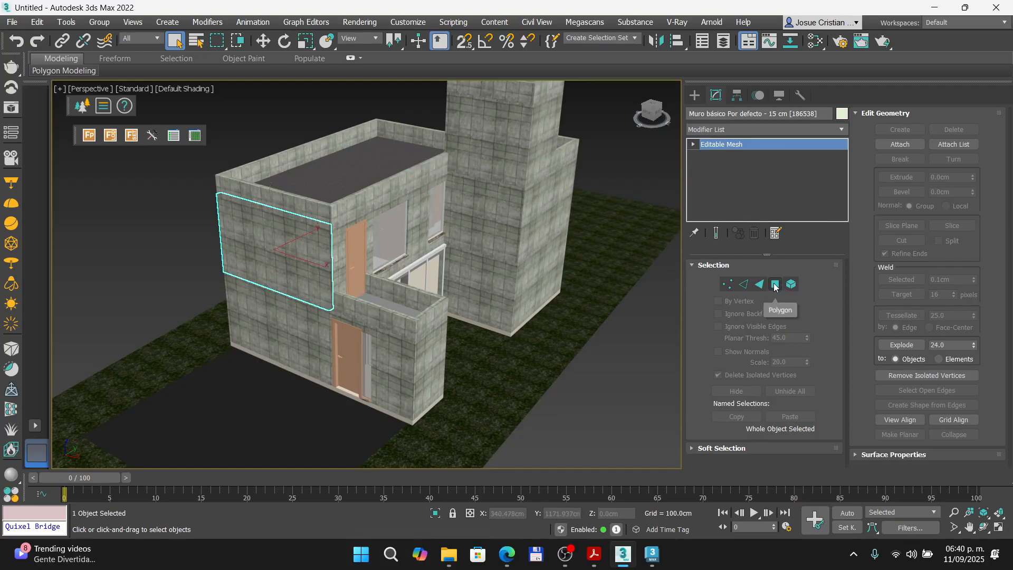
{"action": "left_click", "coordinate": [775, 284]}
{"action": "left_click", "coordinate": [257, 255]}
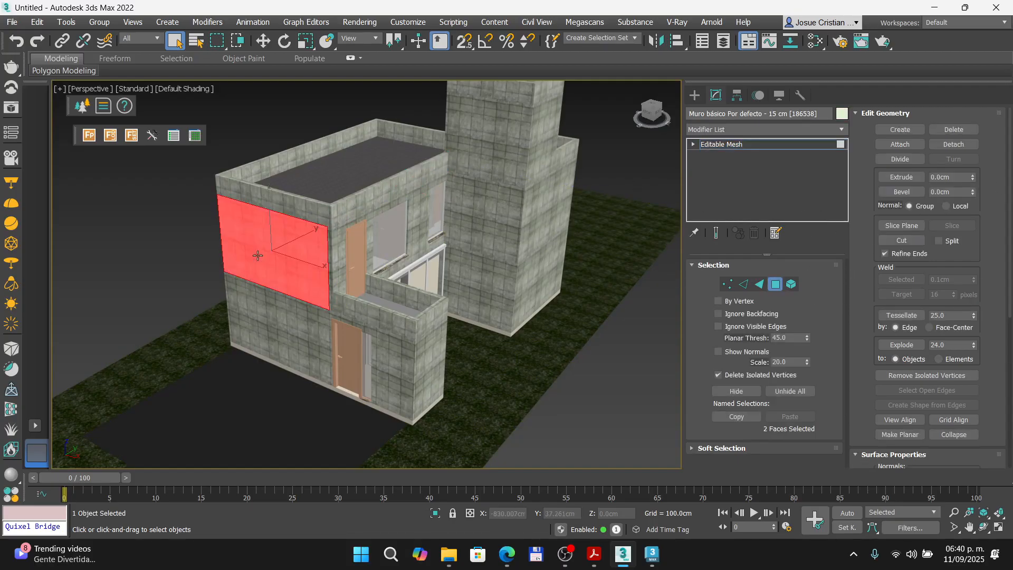
{"action": "left_click", "coordinate": [792, 284]}
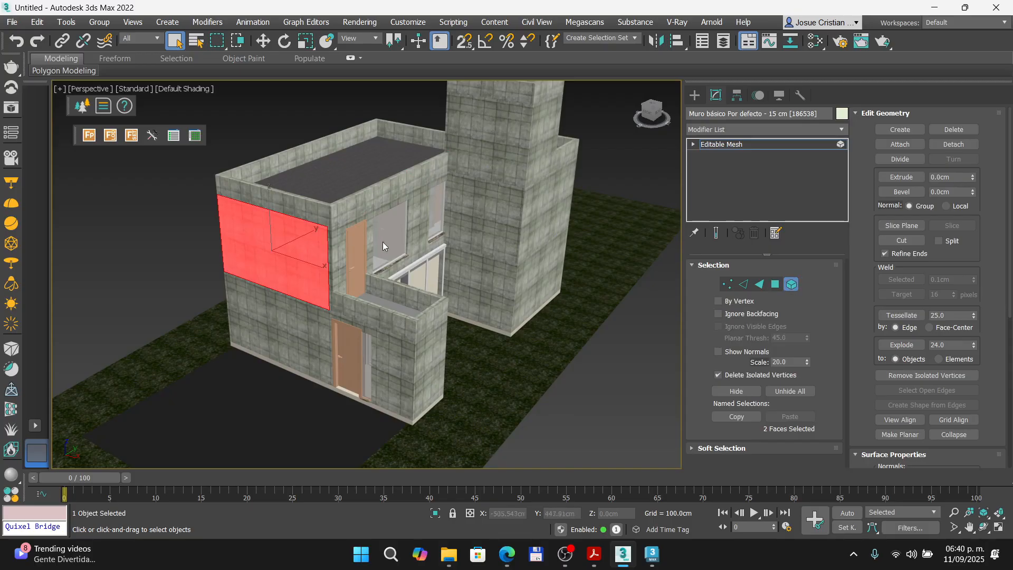
{"action": "left_click", "coordinate": [744, 285]}
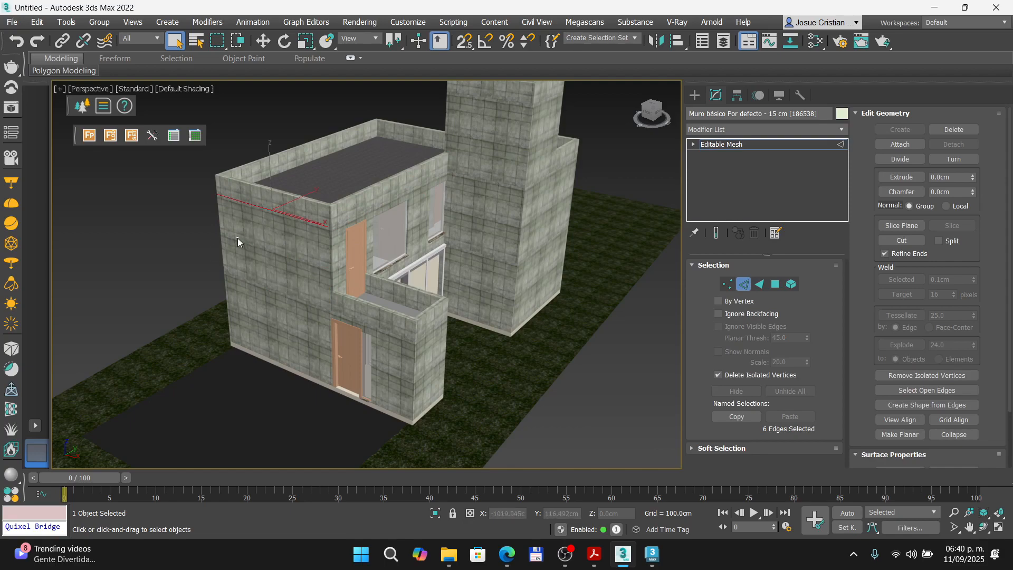
{"action": "left_click_drag", "start_coordinate": [238, 238], "coordinate": [210, 244]}
{"action": "left_click", "coordinate": [147, 204]}
- Start a new empty scene and discard the changes to the imported house scene
{"action": "left_click", "coordinate": [12, 23]}
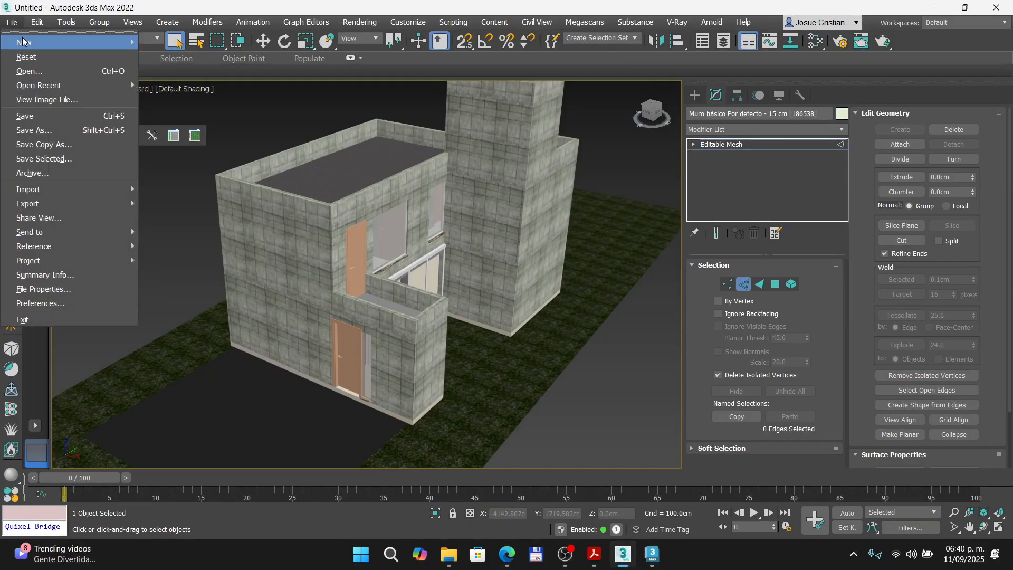
{"action": "mouse_move", "coordinate": [74, 42]}
{"action": "left_click", "coordinate": [161, 43]}
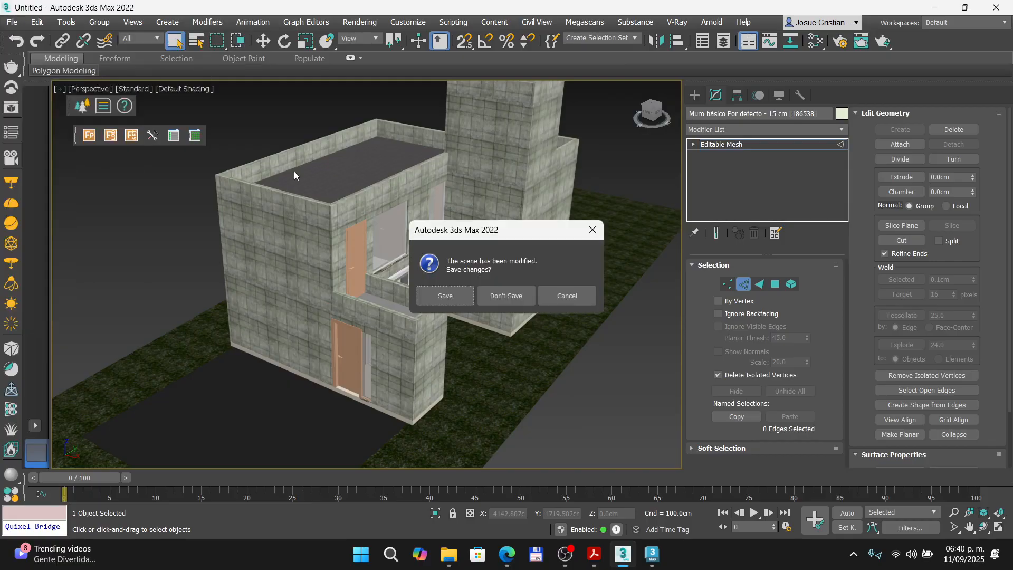
{"action": "left_click", "coordinate": [506, 296]}
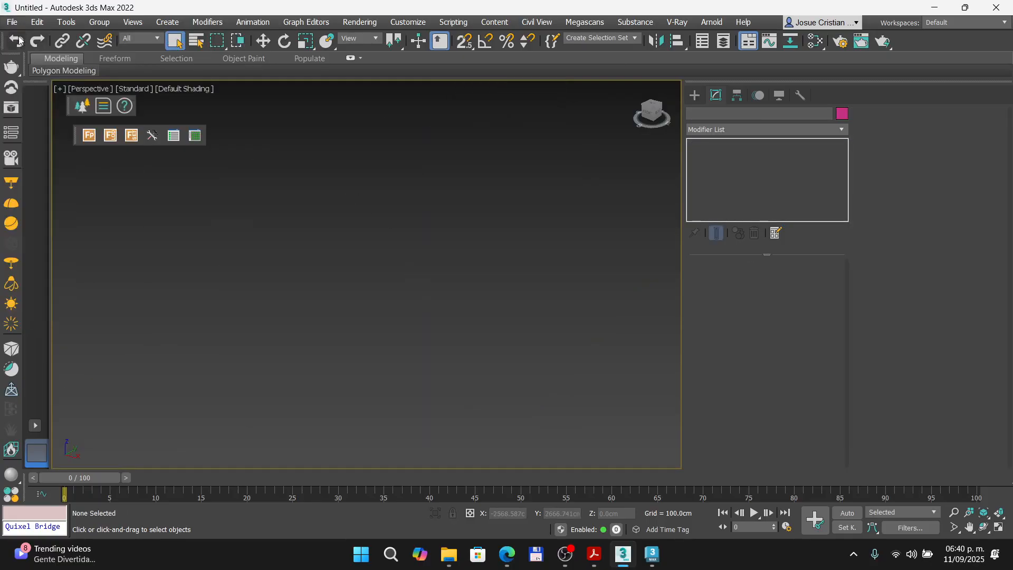
- Link the Revit file CASA-XOCHI-REVIT 2022.rvt using the Combine By Revit Material preset and the {3D} view
{"action": "left_click", "coordinate": [12, 23]}
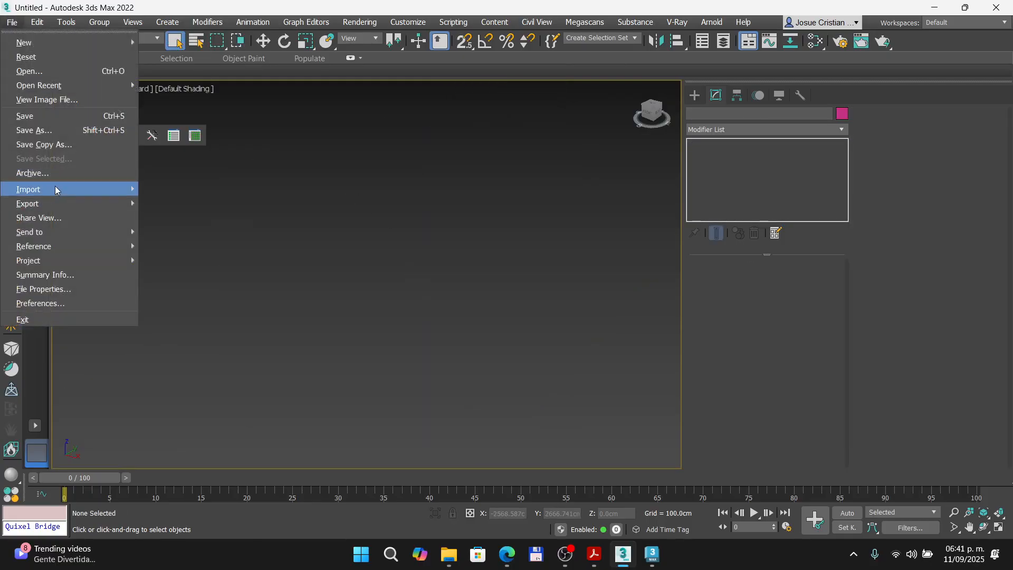
{"action": "mouse_move", "coordinate": [56, 189]}
{"action": "left_click", "coordinate": [195, 231]}
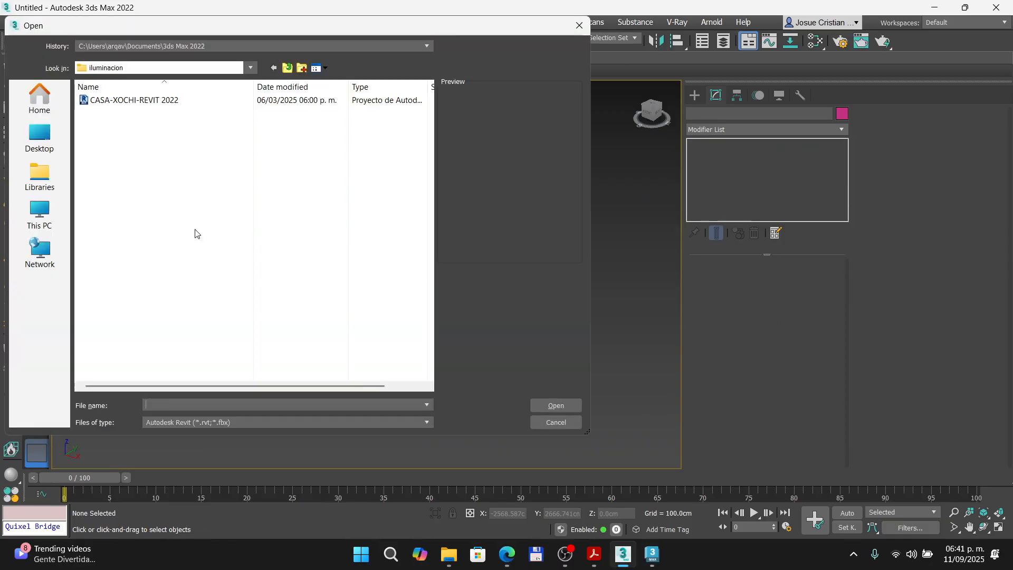
{"action": "left_click", "coordinate": [131, 100]}
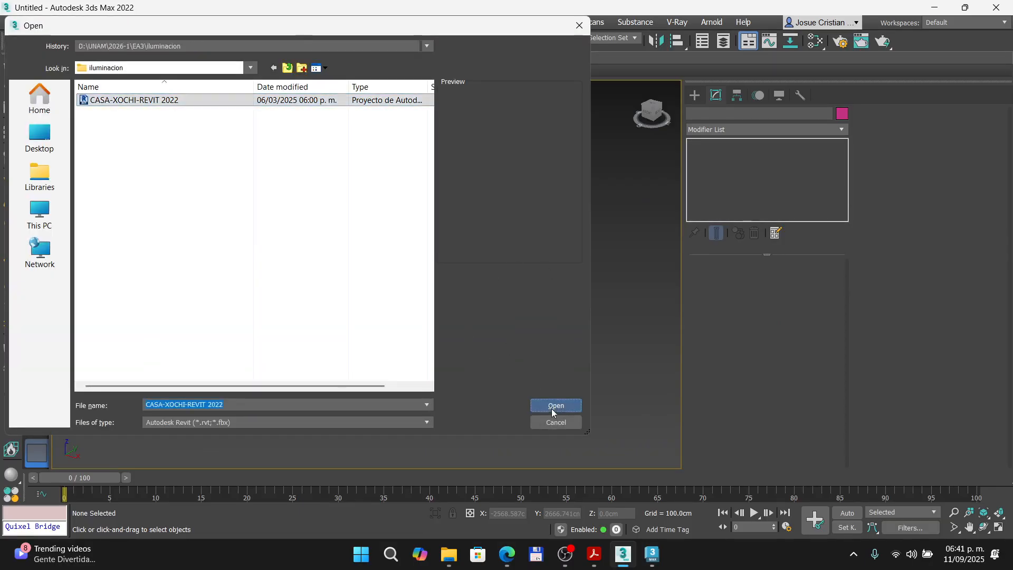
{"action": "left_click", "coordinate": [551, 406]}
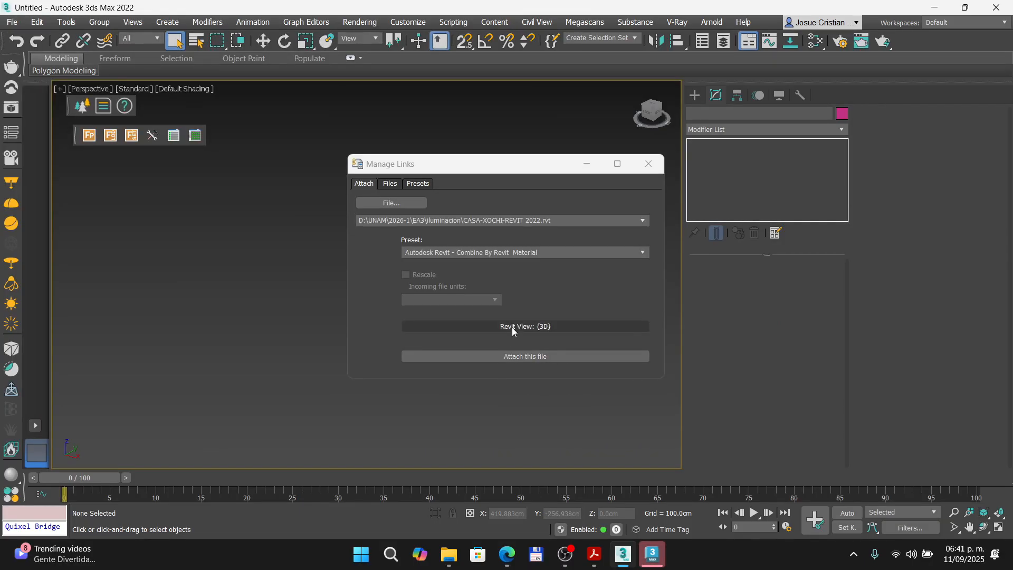
{"action": "left_click", "coordinate": [521, 357]}
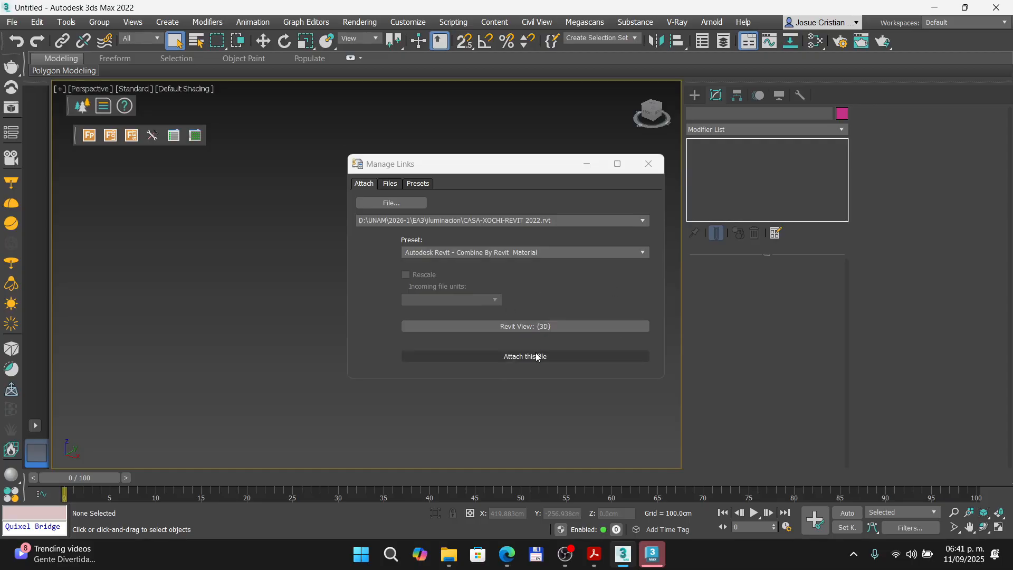
{"action": "left_click", "coordinate": [531, 359]}
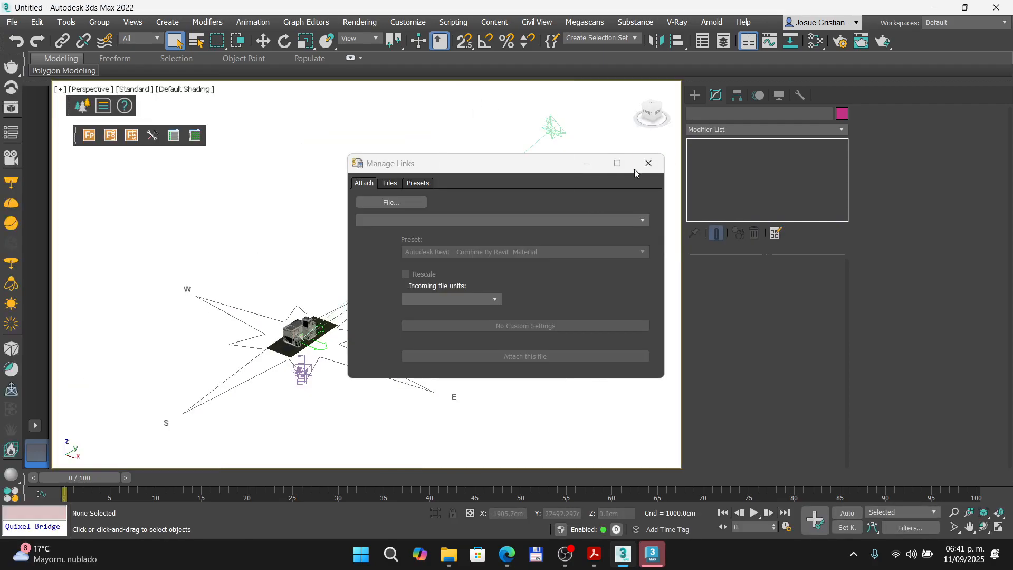
{"action": "left_click", "coordinate": [646, 164]}
- Delete the Sun Positioner and its compass rose from the linked scene
{"action": "scroll", "coordinate": [406, 279], "scroll_direction": "up", "scroll_amount": 2}
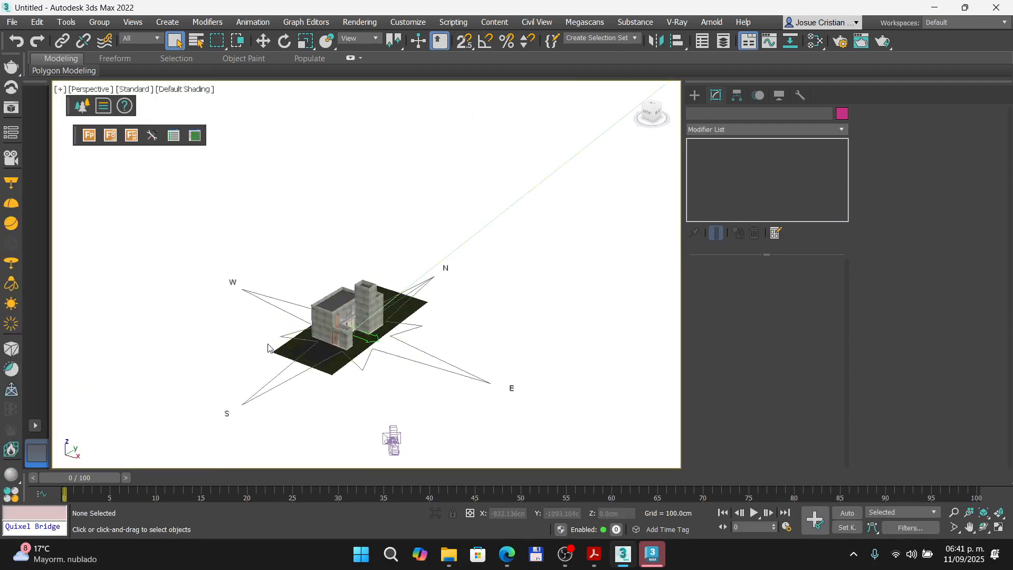
{"action": "left_click_drag", "start_coordinate": [483, 267], "coordinate": [438, 204]}
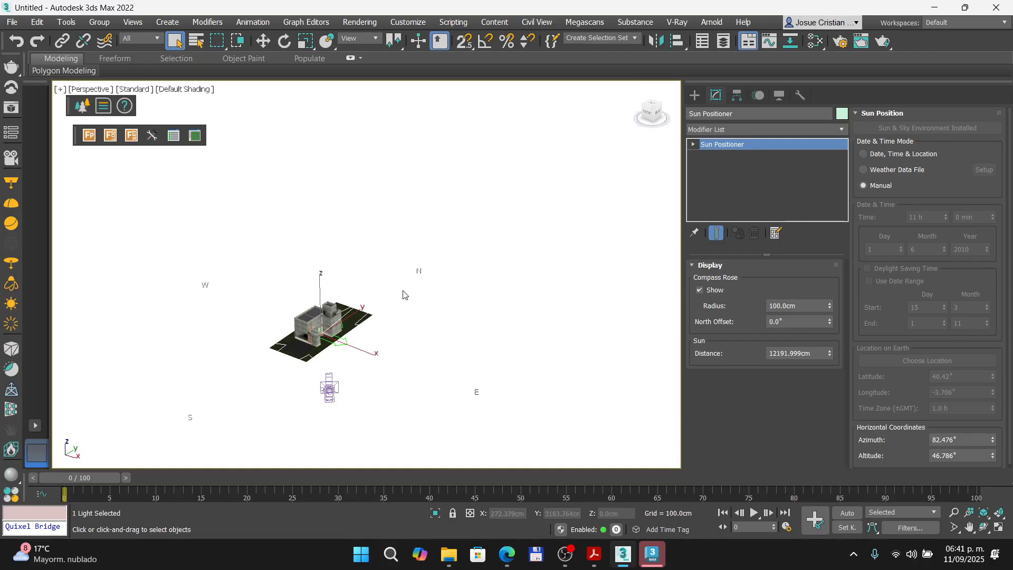
{"action": "key", "text": "Delete"}
- Select the linked Hormigón - Bloques walls to examine how the geometry is combined by material
{"action": "scroll", "coordinate": [337, 313], "scroll_direction": "up", "scroll_amount": 5}
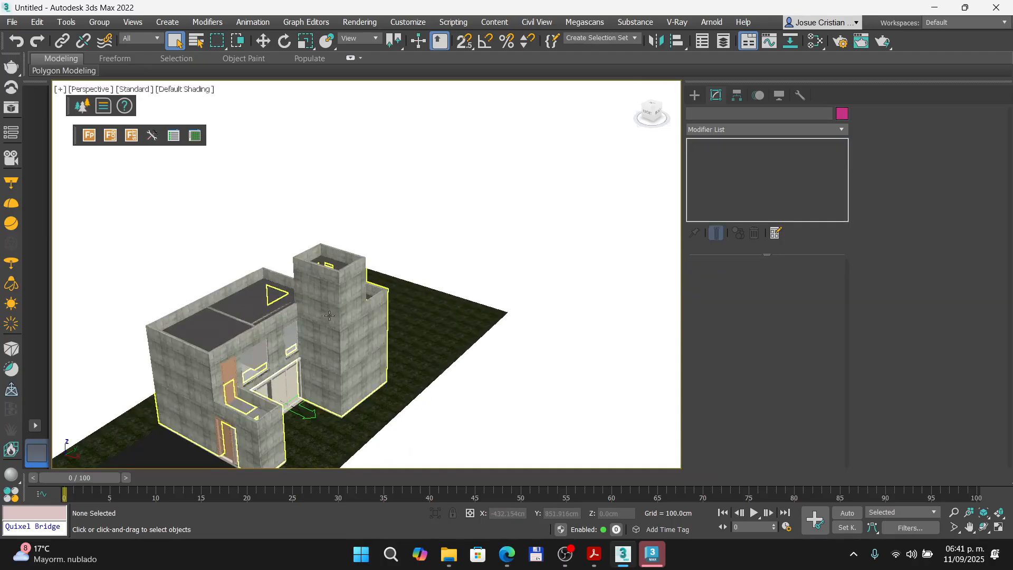
{"action": "left_click", "coordinate": [333, 310]}
{"action": "scroll", "coordinate": [297, 371], "scroll_direction": "up", "scroll_amount": 6}
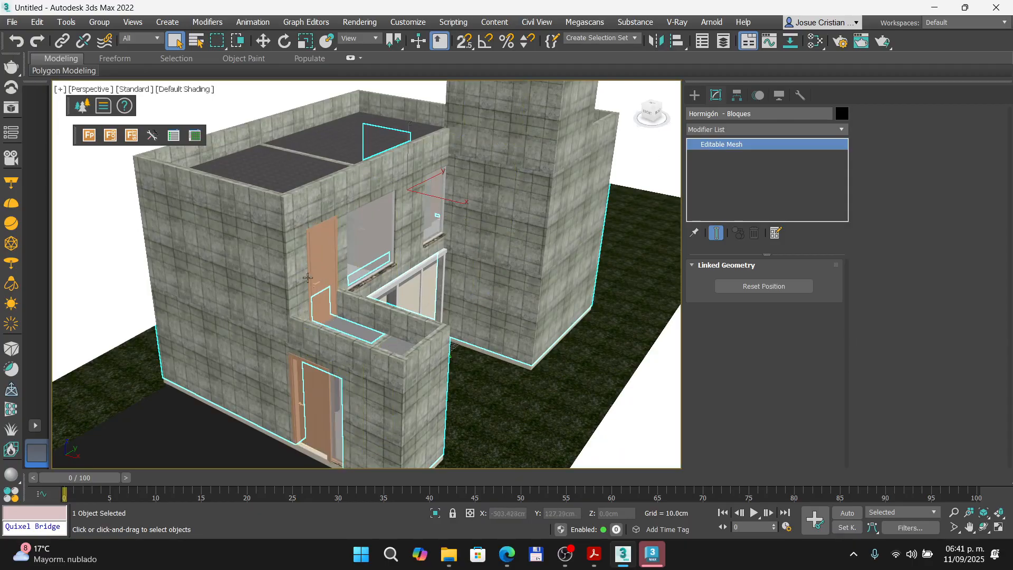
{"action": "scroll", "coordinate": [307, 278], "scroll_direction": "down", "scroll_amount": 5}
{"action": "left_click", "coordinate": [188, 248]}
{"action": "left_click", "coordinate": [278, 282]}
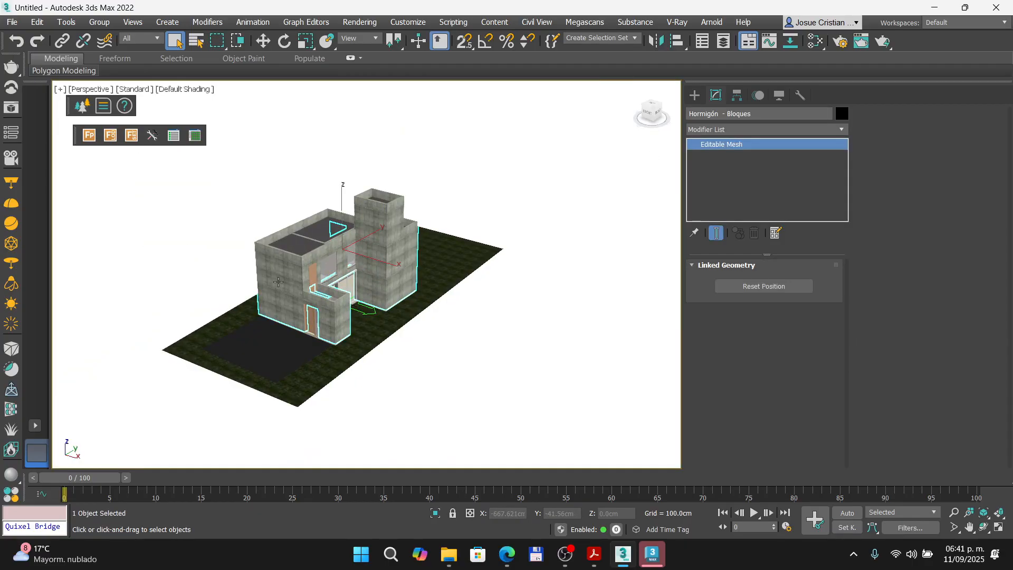
- Try to convert the linked Hormigón - Bloques walls to another editable object type
{"action": "scroll", "coordinate": [287, 271], "scroll_direction": "up", "scroll_amount": 3}
{"action": "right_click", "coordinate": [296, 277]}
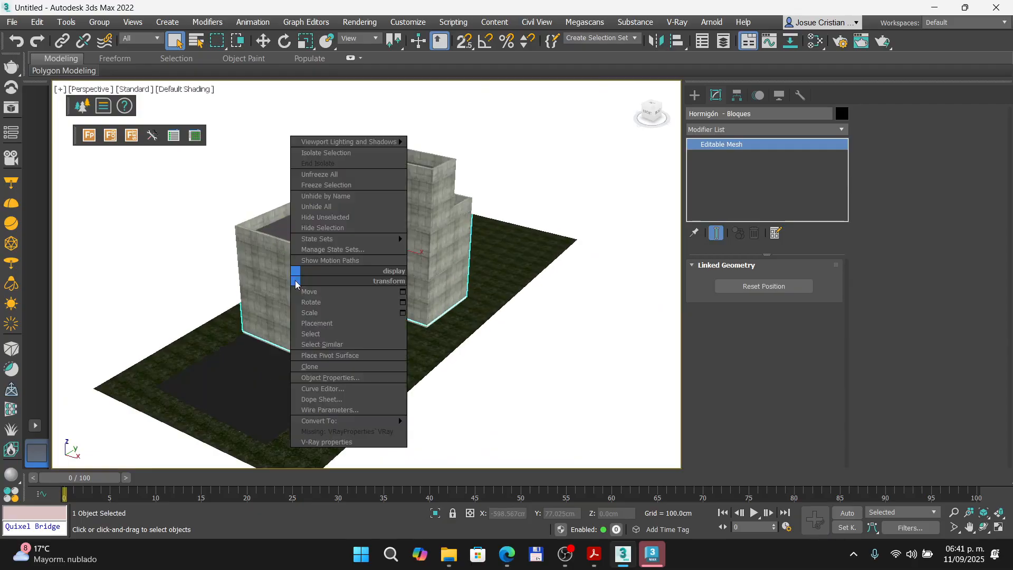
{"action": "mouse_move", "coordinate": [393, 421]}
{"action": "left_click", "coordinate": [434, 445]}
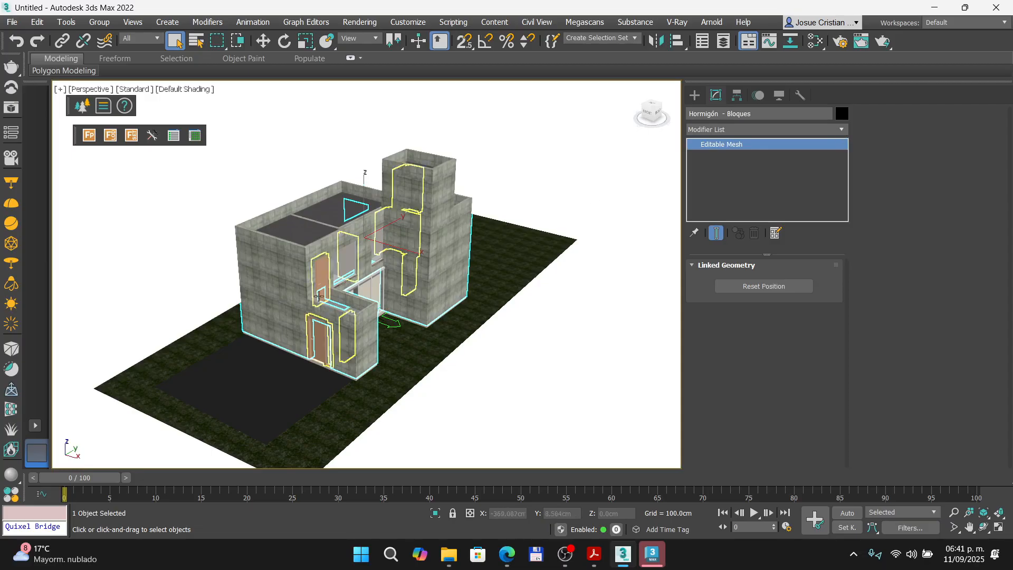
- Add an Edit Poly modifier to the linked Hormigón - Bloques walls
{"action": "scroll", "coordinate": [193, 287], "scroll_direction": "down", "scroll_amount": 2}
{"action": "scroll", "coordinate": [193, 287], "scroll_direction": "up", "scroll_amount": 5}
{"action": "left_click", "coordinate": [194, 286]}
{"action": "left_click", "coordinate": [327, 269]}
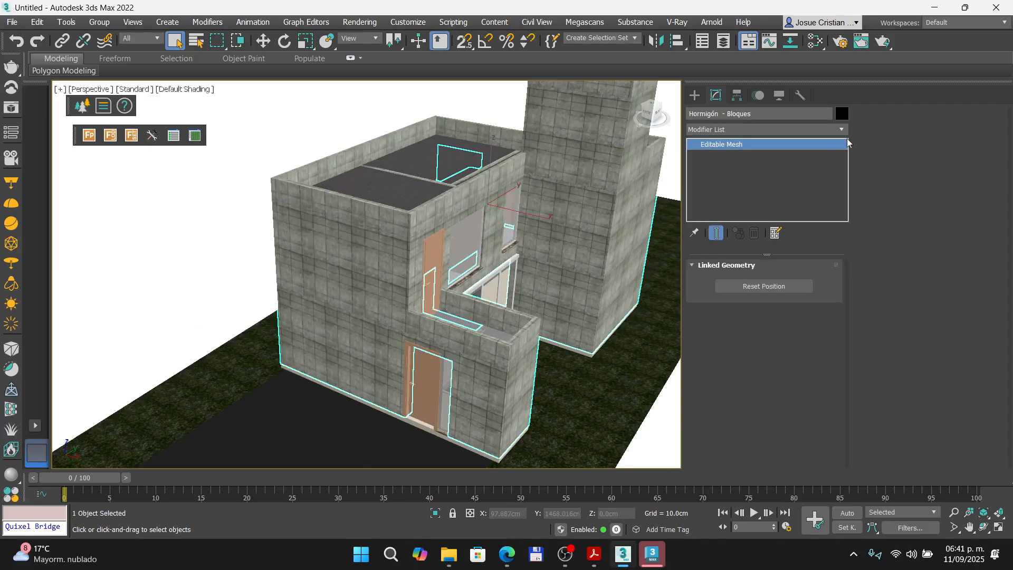
{"action": "left_click", "coordinate": [844, 131]}
{"action": "scroll", "coordinate": [773, 406], "scroll_direction": "down", "scroll_amount": 3}
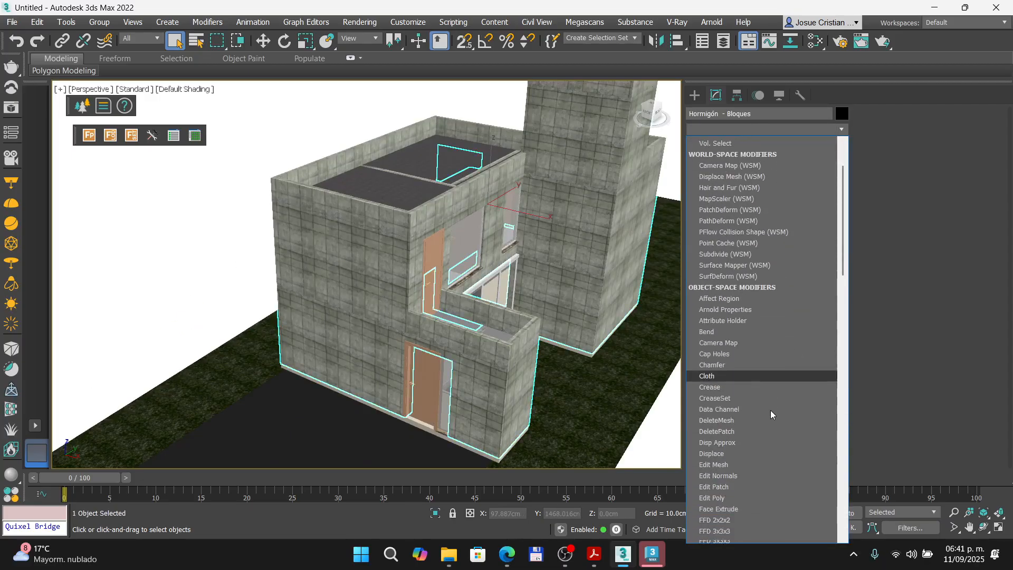
{"action": "left_click", "coordinate": [743, 474]}
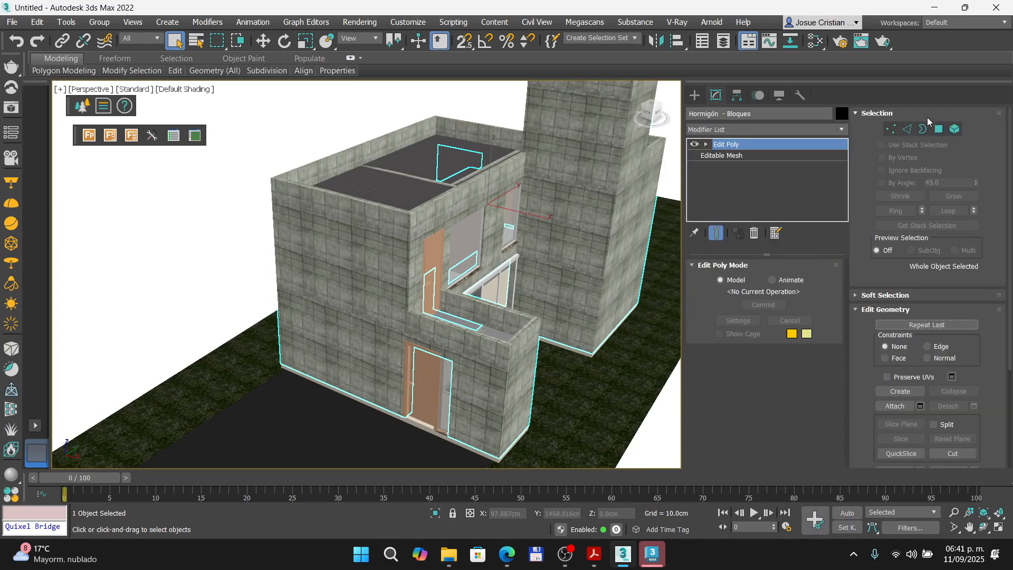
- Select individual polygons on the house's outer walls and tower to examine how the linked faces are divided, then clear the selection
{"action": "left_click", "coordinate": [939, 130]}
{"action": "left_click", "coordinate": [398, 249]}
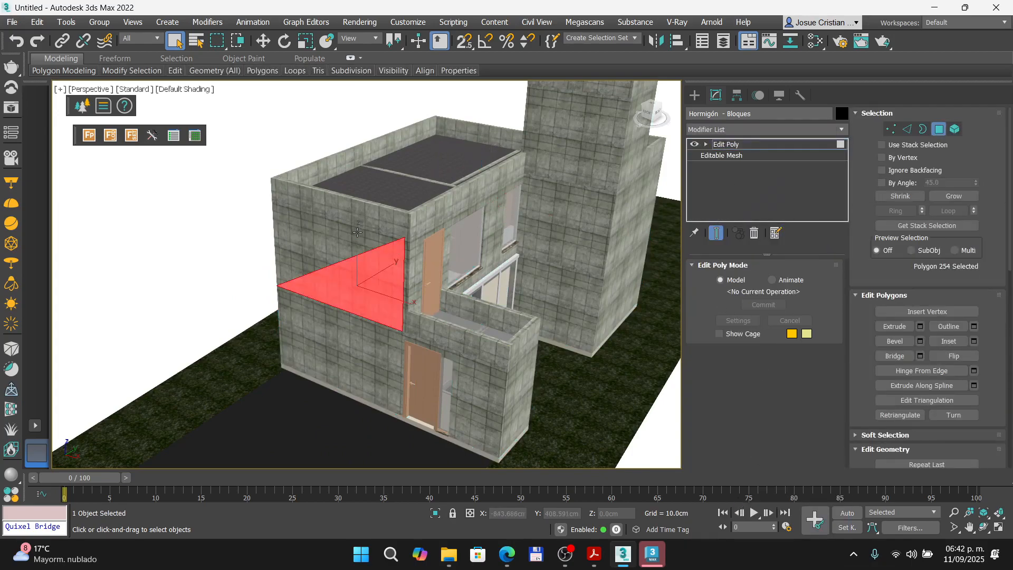
{"action": "left_click", "coordinate": [357, 232]}
{"action": "left_click", "coordinate": [353, 367]}
{"action": "left_click", "coordinate": [320, 347]}
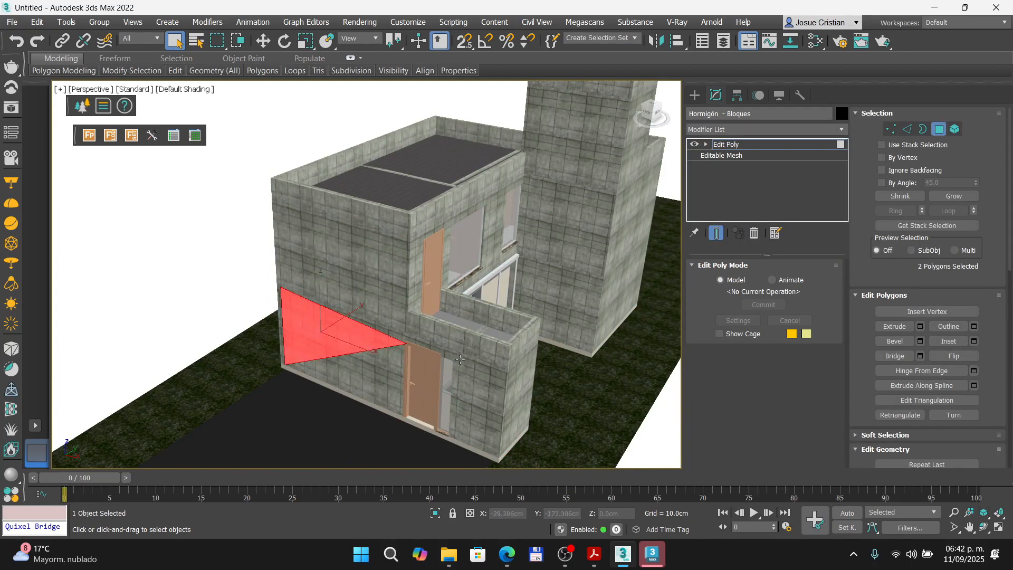
{"action": "left_click", "coordinate": [460, 359]}
{"action": "left_click", "coordinate": [525, 387]}
{"action": "left_click", "coordinate": [465, 337]}
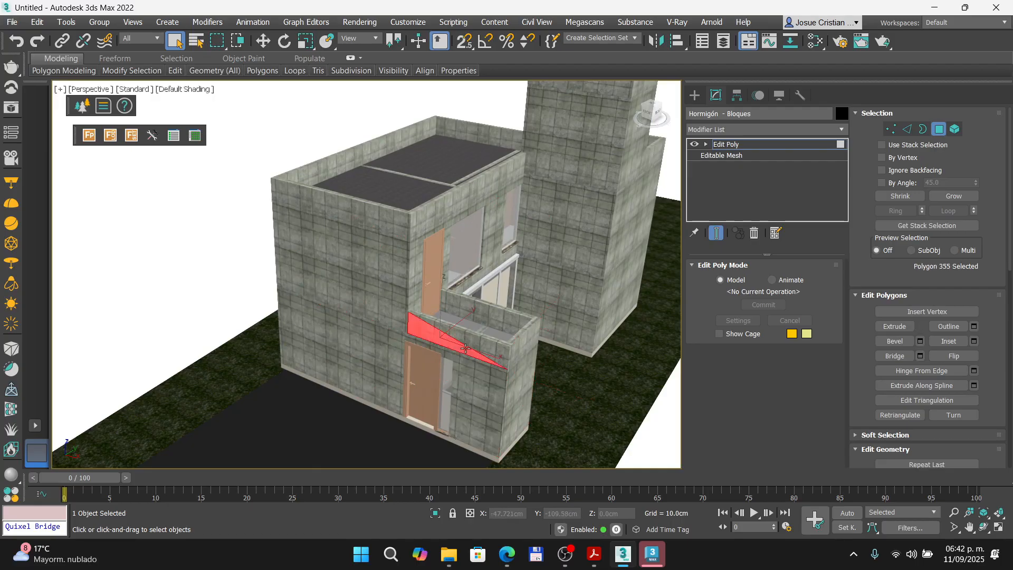
{"action": "left_click", "coordinate": [546, 200]}
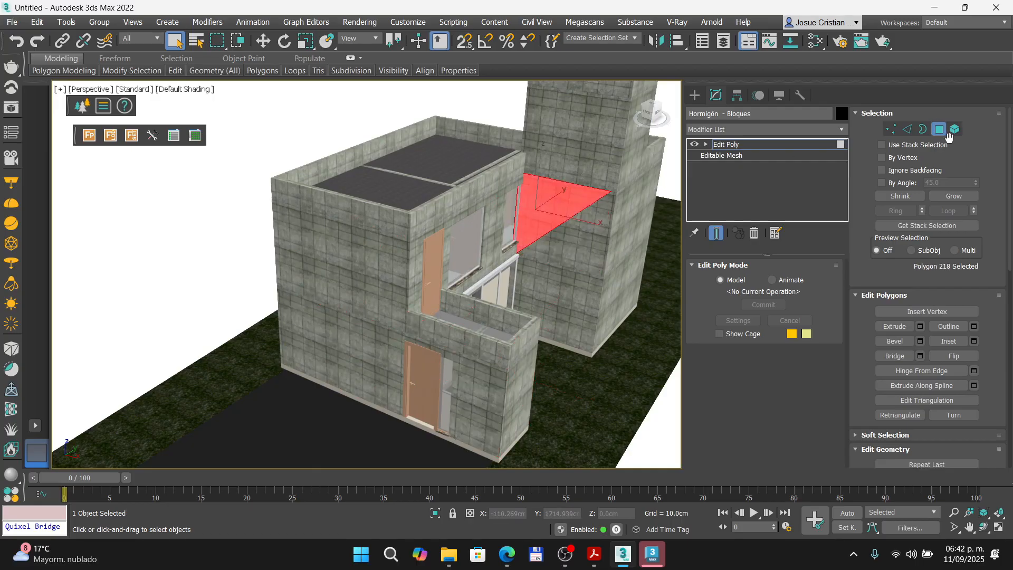
{"action": "left_click", "coordinate": [948, 133]}
{"action": "scroll", "coordinate": [583, 201], "scroll_direction": "down", "scroll_amount": 5}
{"action": "left_click", "coordinate": [583, 201]}
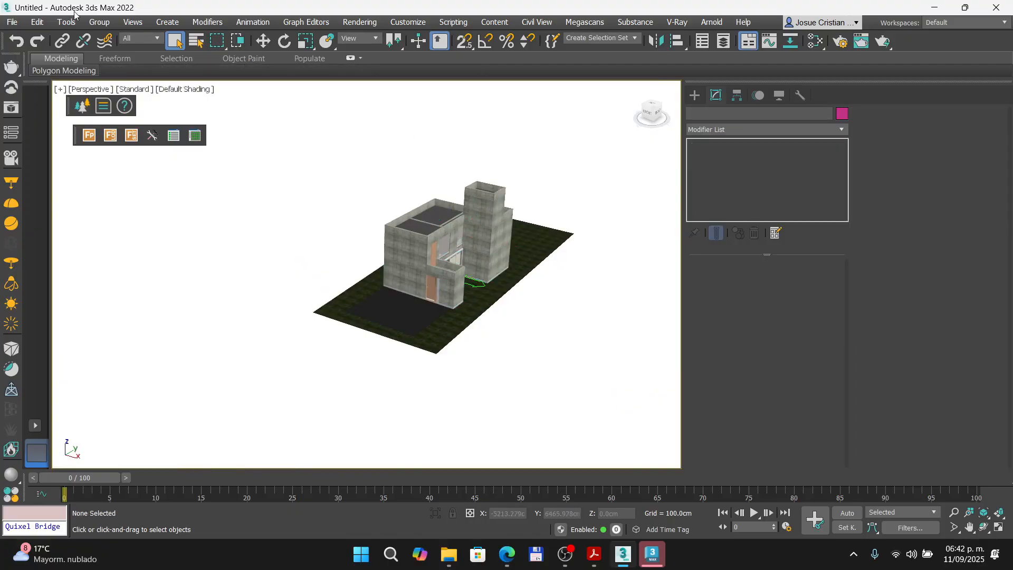
- Start a new empty scene, discarding the linked Revit house
{"action": "left_click", "coordinate": [11, 22]}
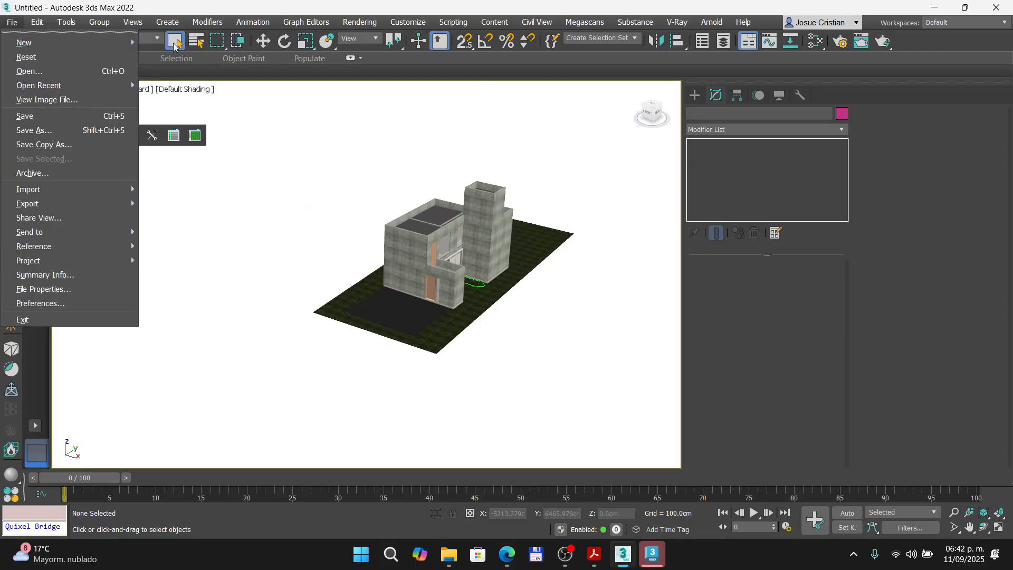
{"action": "left_click", "coordinate": [144, 41]}
{"action": "left_click", "coordinate": [500, 296]}
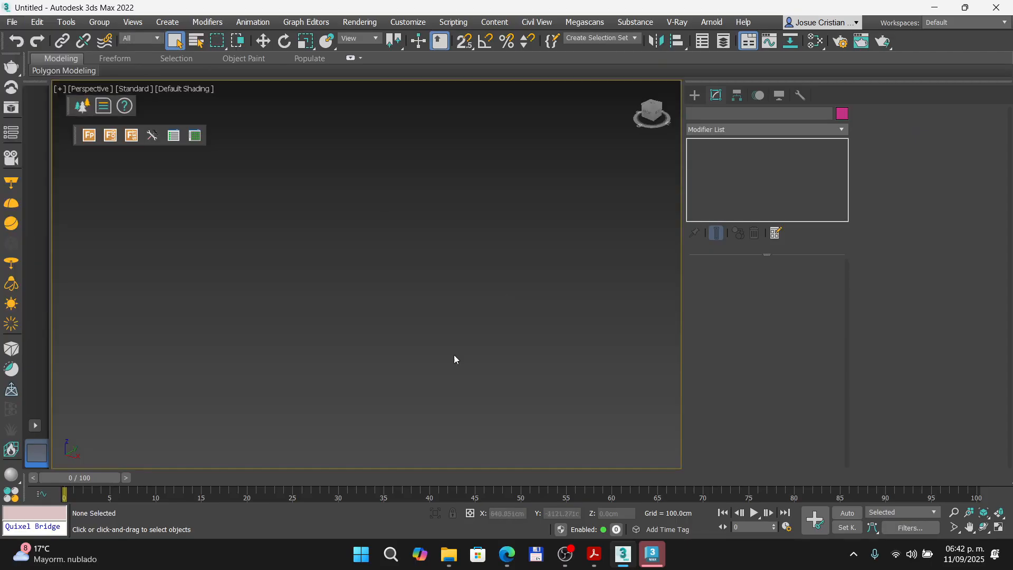
- Switch to 3ds Max 2024 and close its welcome screen
{"action": "left_click", "coordinate": [652, 554]}
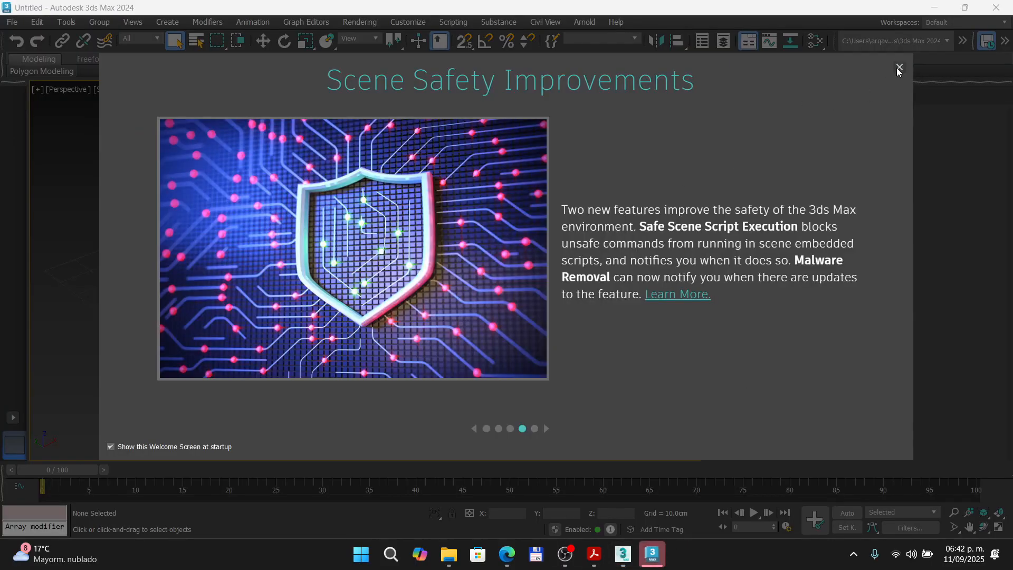
{"action": "left_click", "coordinate": [901, 69]}
{"action": "left_click", "coordinate": [652, 204]}
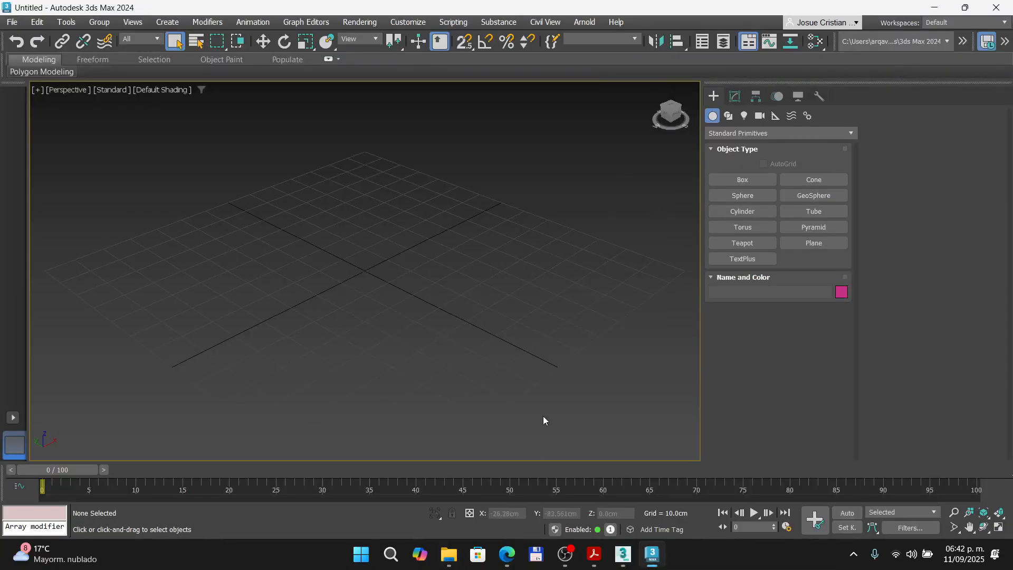
{"action": "left_click", "coordinate": [449, 554]}
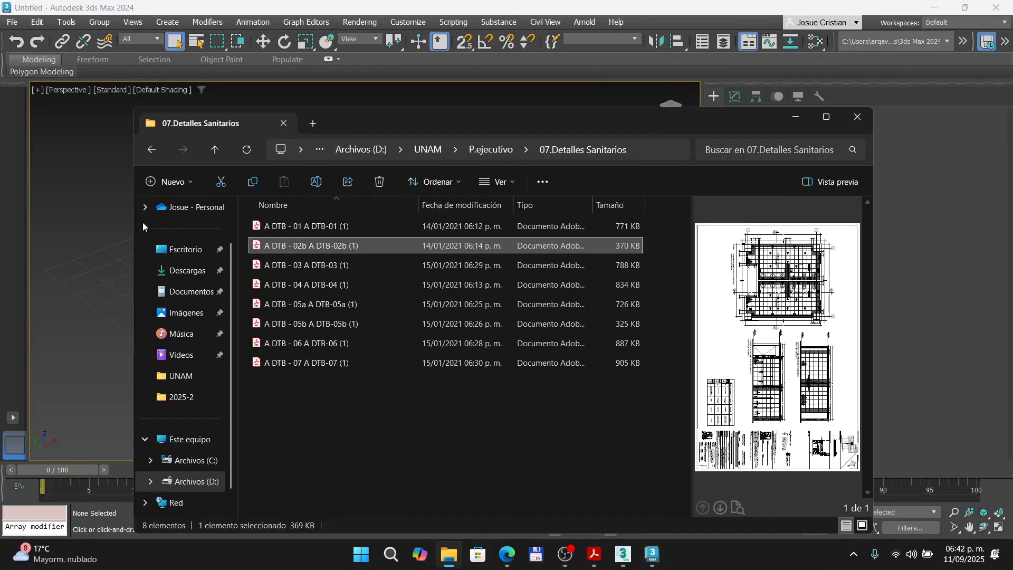
{"action": "left_click", "coordinate": [119, 227]}
- Start a file import and browse from This PC to the iluminacion folder
{"action": "left_click", "coordinate": [11, 21]}
{"action": "mouse_move", "coordinate": [63, 203]}
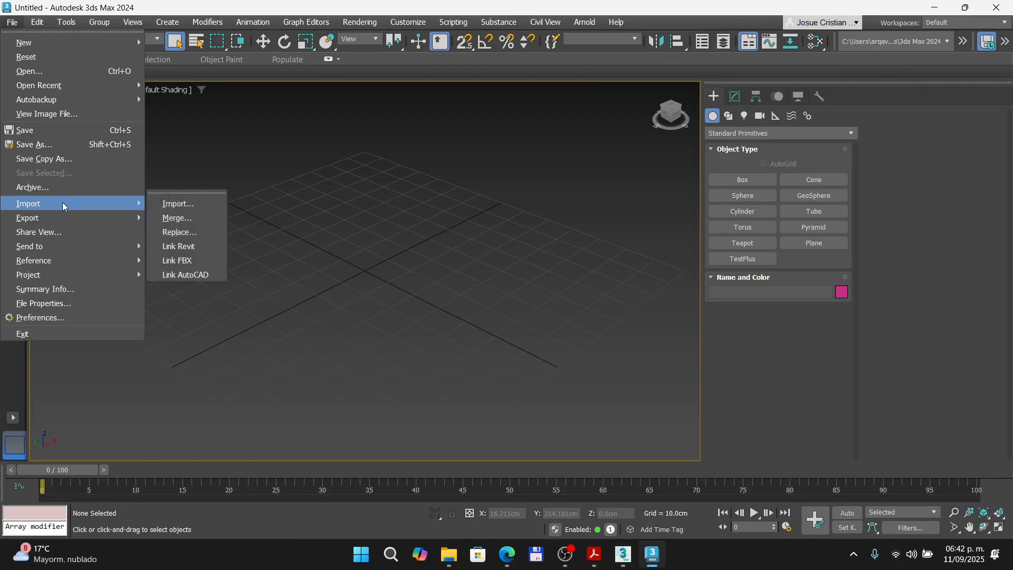
{"action": "left_click", "coordinate": [166, 205]}
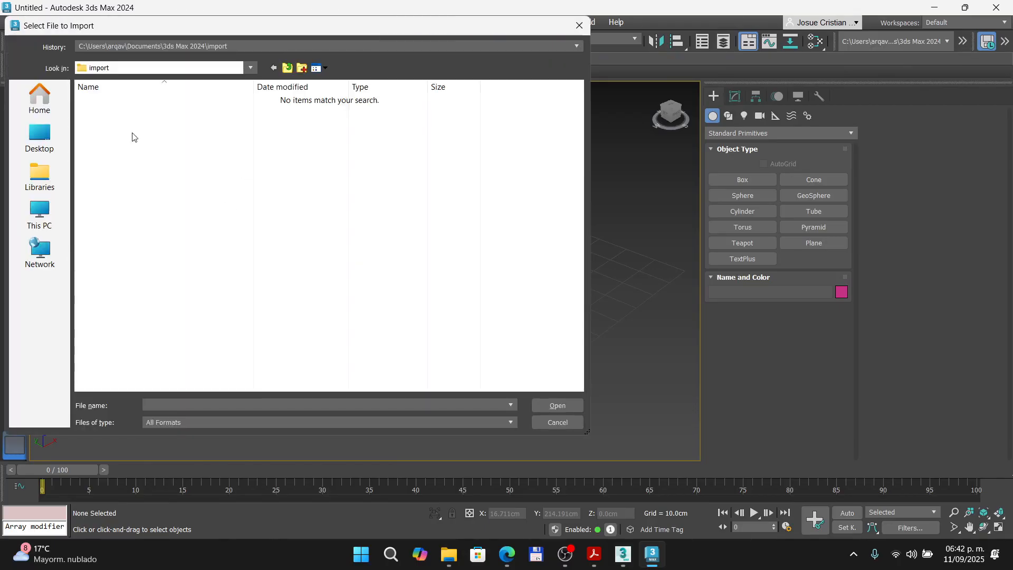
{"action": "left_click", "coordinate": [46, 226]}
{"action": "double_click", "coordinate": [271, 113]}
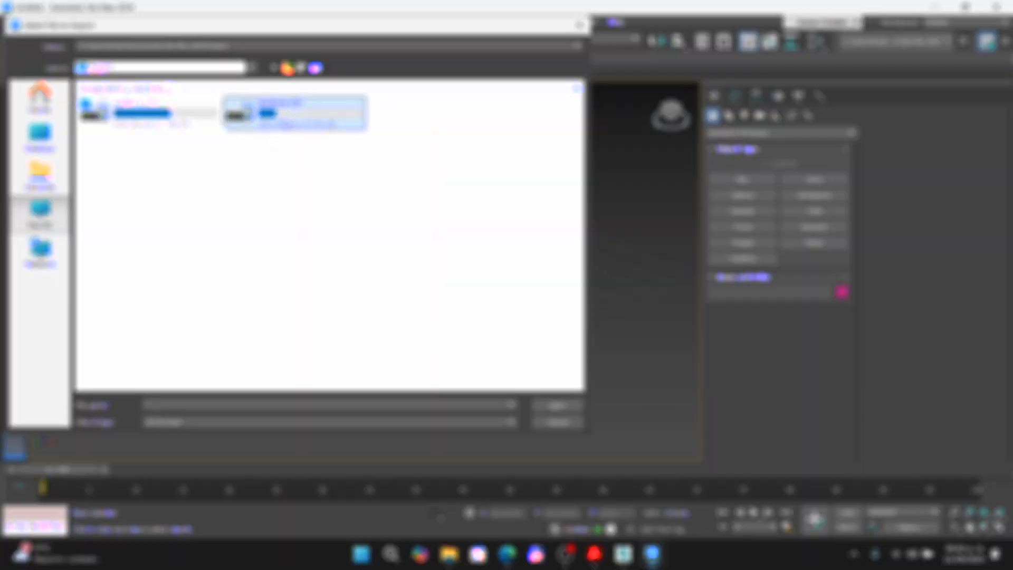
{"action": "double_click", "coordinate": [121, 239]}
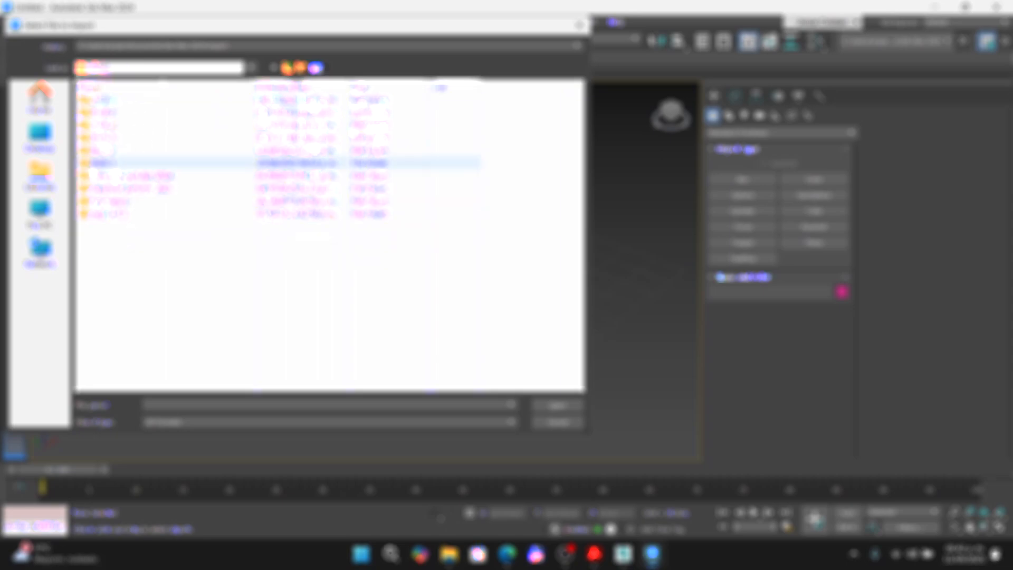
{"action": "double_click", "coordinate": [108, 176]}
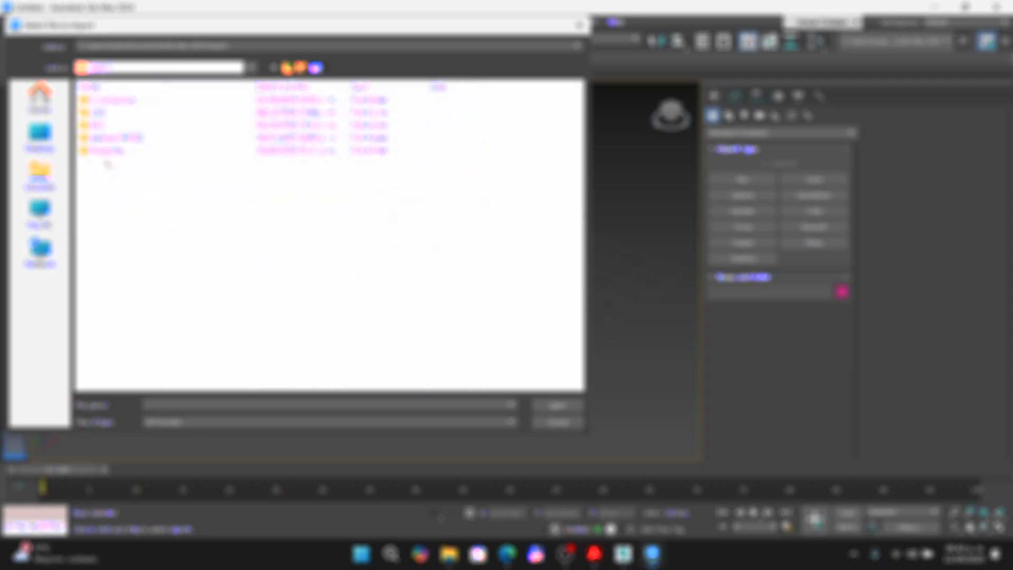
{"action": "double_click", "coordinate": [100, 125]}
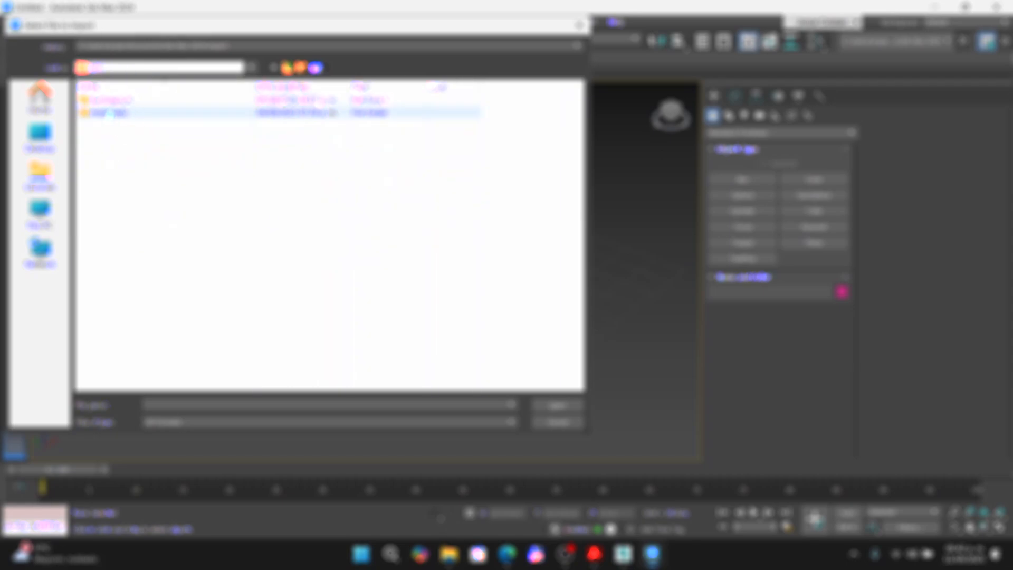
{"action": "double_click", "coordinate": [109, 100]}
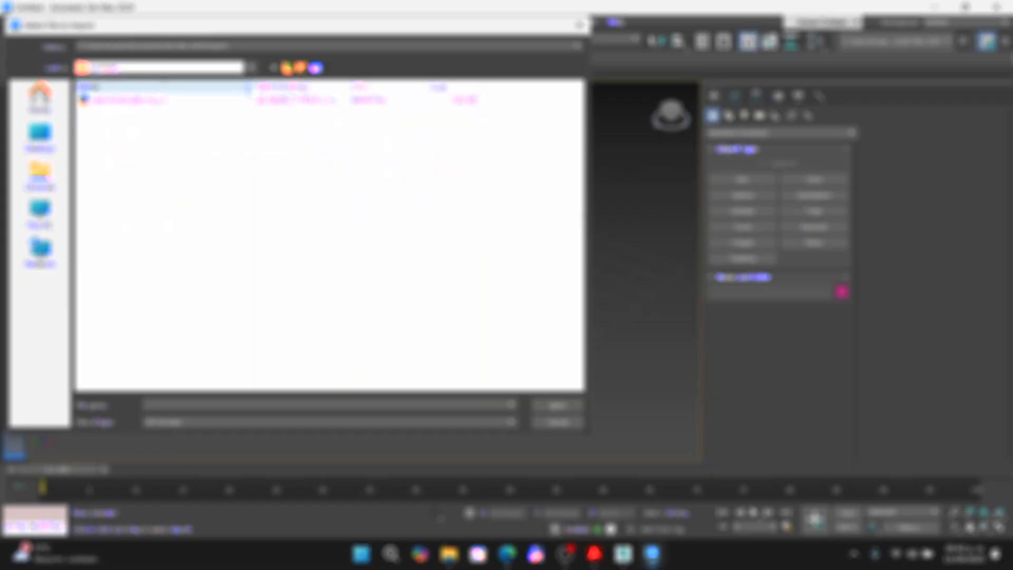
{"action": "left_click", "coordinate": [288, 68]}
{"action": "double_click", "coordinate": [119, 101]}
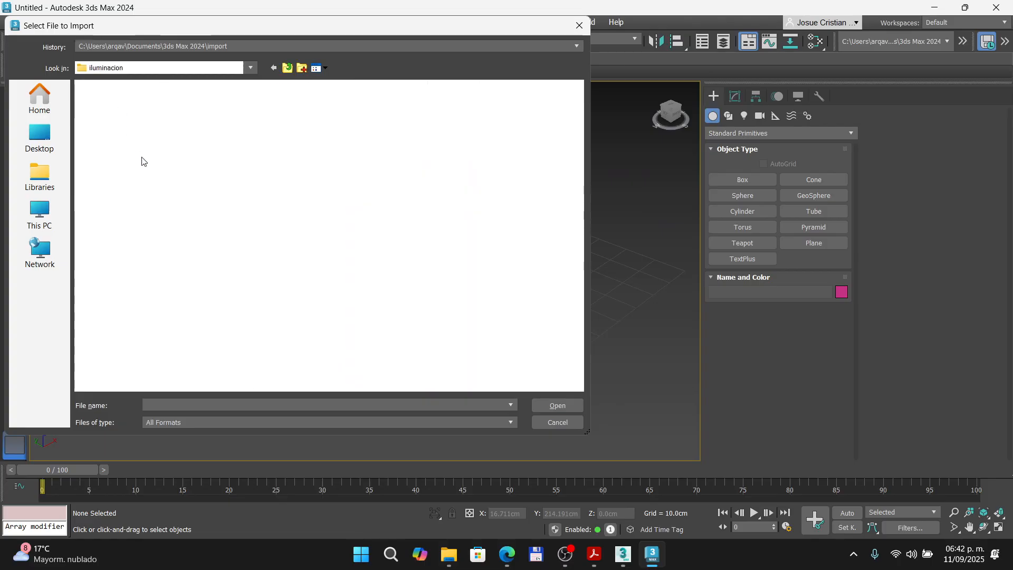
- Import the SketchUp model Farnsworth+House.skp into the empty scene
{"action": "left_click", "coordinate": [121, 113]}
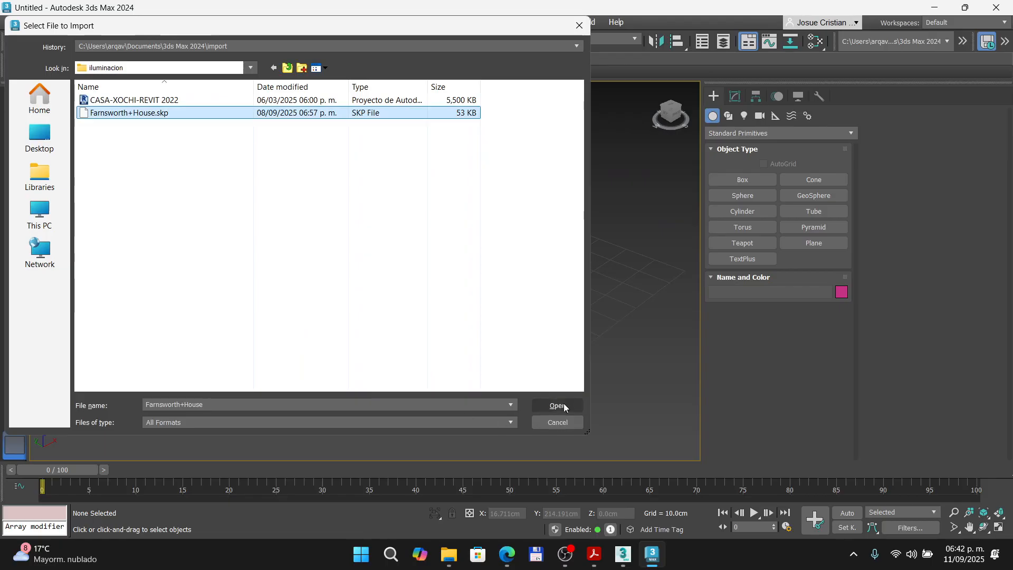
{"action": "left_click", "coordinate": [557, 406]}
{"action": "left_click", "coordinate": [469, 364]}
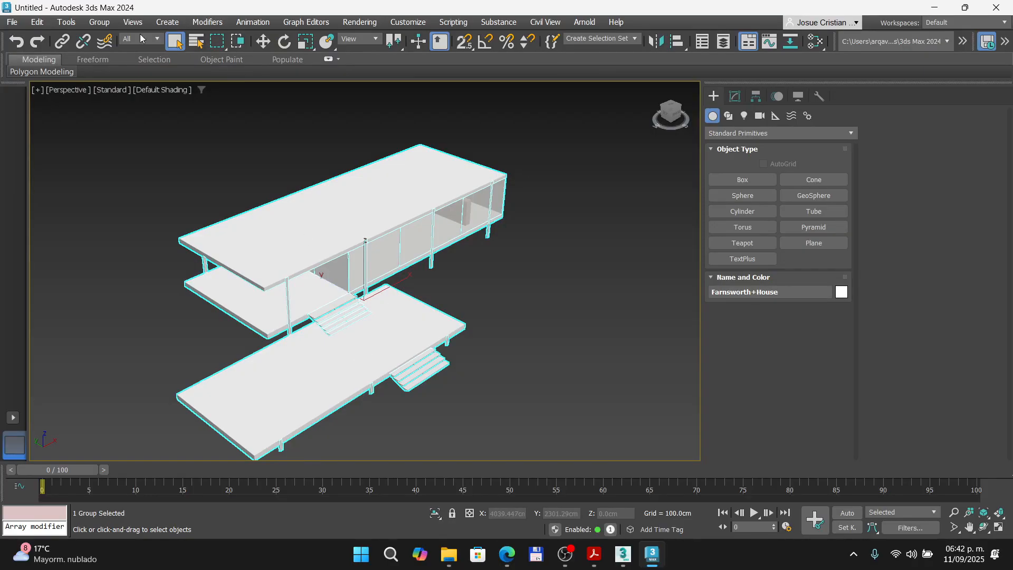
- Ungroup the imported Farnsworth+House model and select its platform, roof and columns individually to examine how the objects are separated
{"action": "left_click", "coordinate": [99, 22]}
{"action": "left_click", "coordinate": [119, 56]}
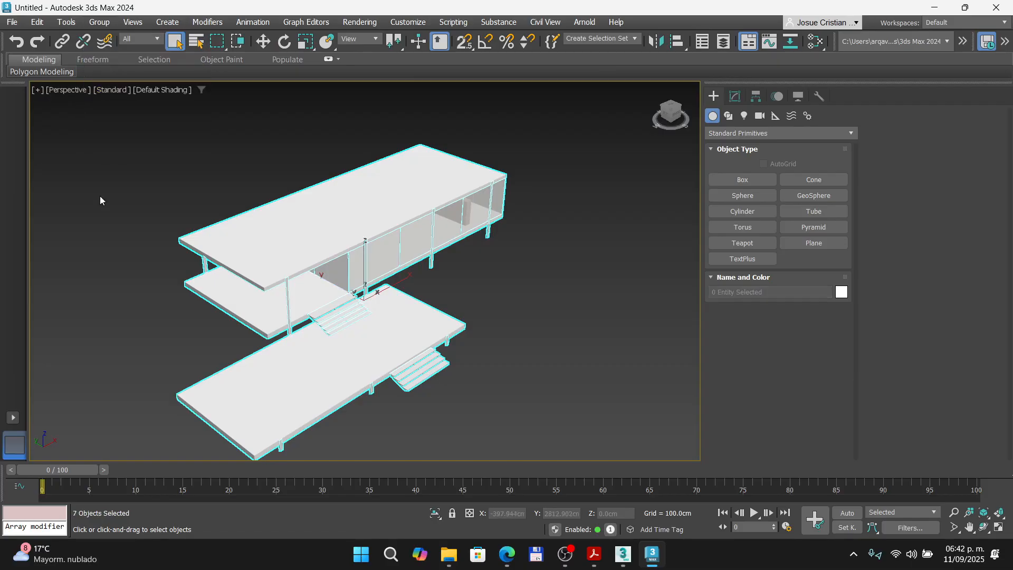
{"action": "left_click", "coordinate": [255, 260]}
{"action": "left_click", "coordinate": [293, 379]}
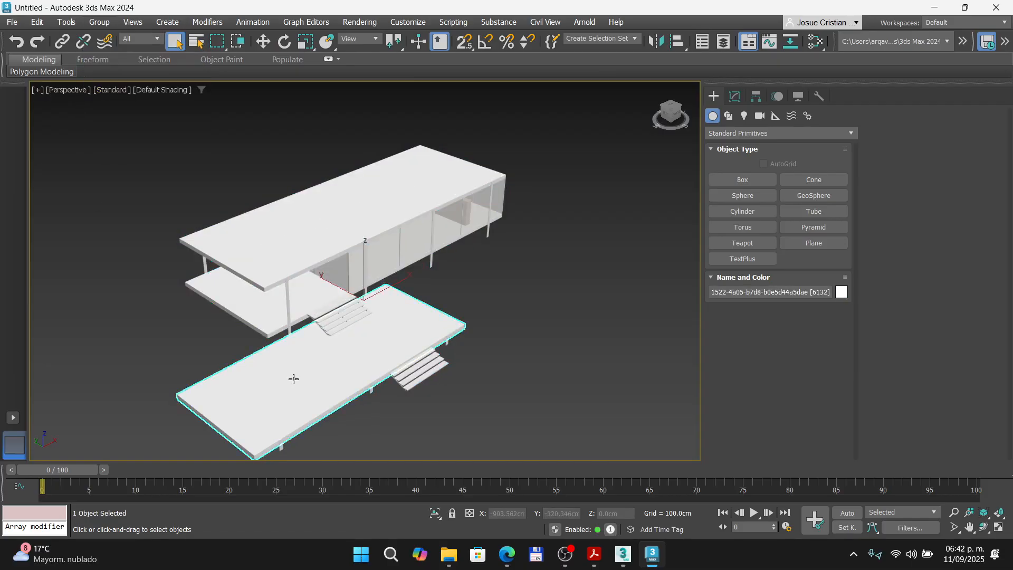
{"action": "left_click", "coordinate": [362, 226]}
{"action": "left_click", "coordinate": [288, 287]}
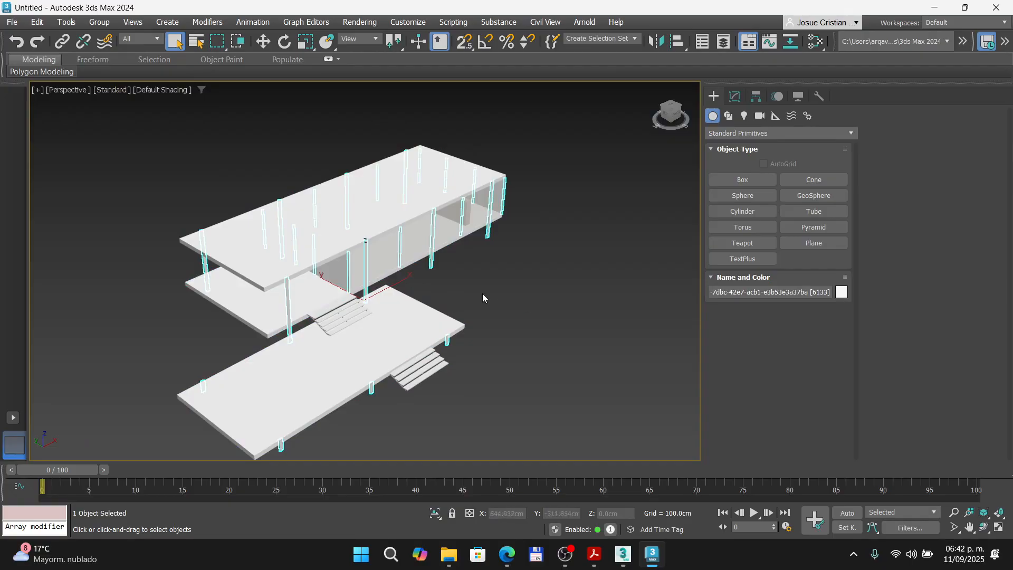
{"action": "scroll", "coordinate": [515, 268], "scroll_direction": "up", "scroll_amount": 5}
{"action": "scroll", "coordinate": [525, 292], "scroll_direction": "down", "scroll_amount": 5}
{"action": "left_click", "coordinate": [523, 290]}
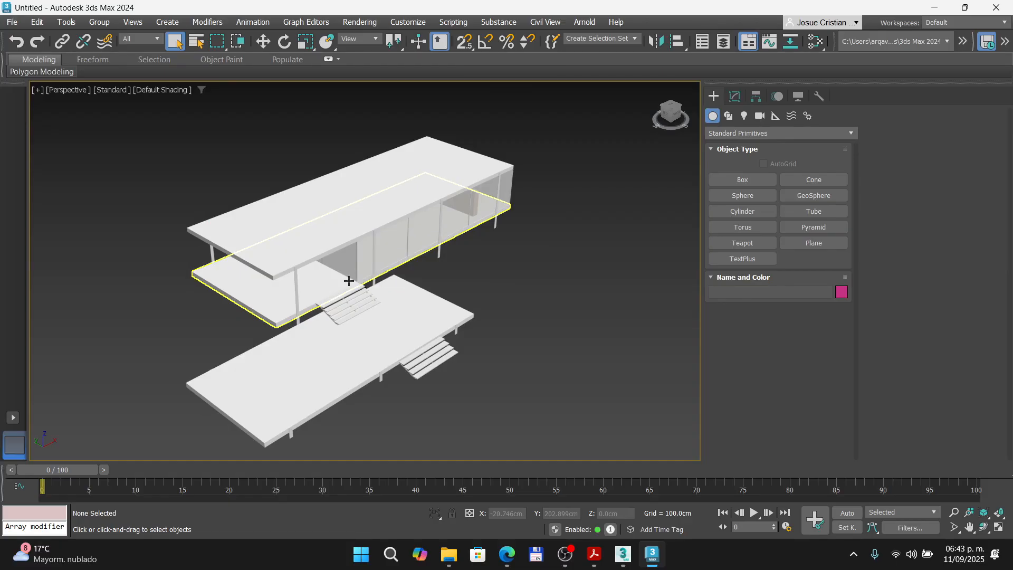
- Close 3ds Max 2024 and return to the empty scene in 3ds Max 2022
{"action": "left_click", "coordinate": [1001, 7]}
{"action": "left_click", "coordinate": [531, 296]}
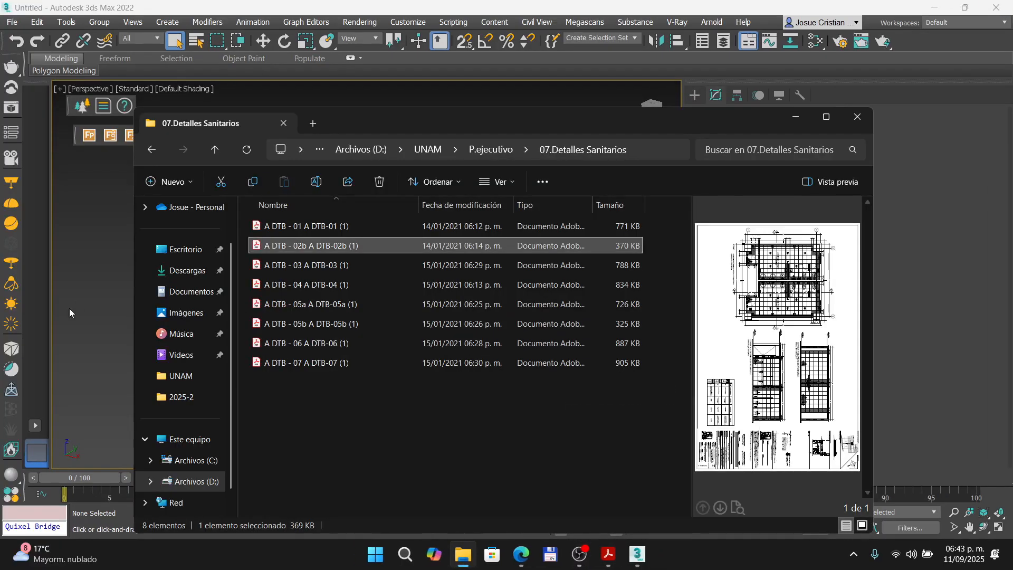
{"action": "left_click", "coordinate": [87, 284]}
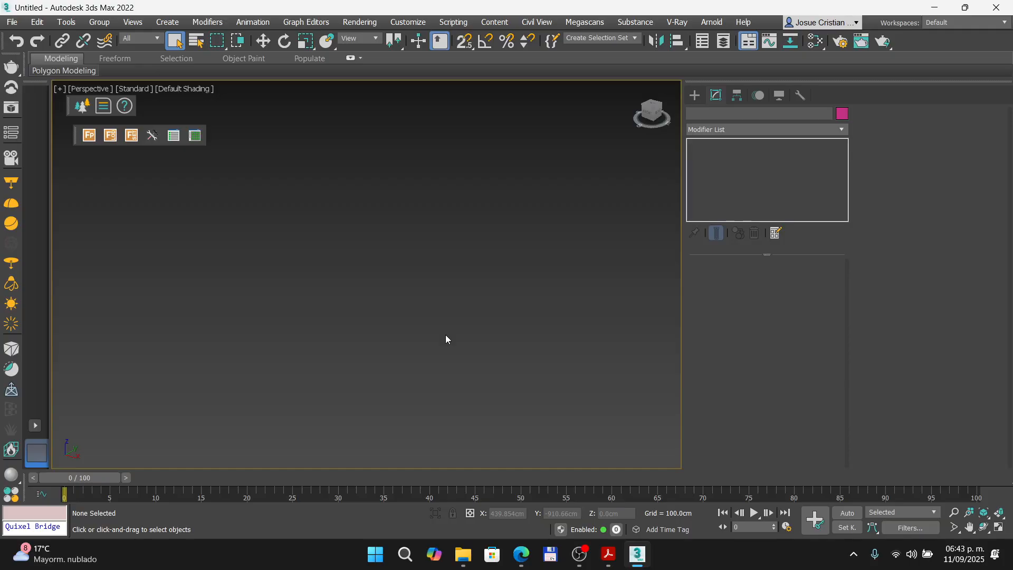
- Open the scene 2026-1_CASA-XOCHI-iluminación-2019.max from its project folder, discarding the changes to the current scene
{"action": "left_click", "coordinate": [463, 553]}
{"action": "left_click", "coordinate": [856, 116]}
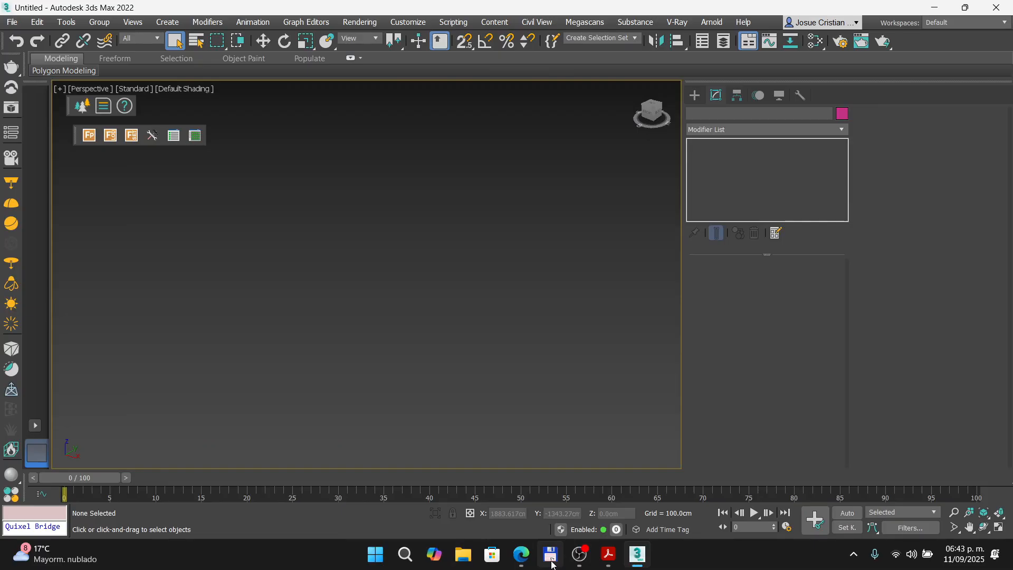
{"action": "left_click", "coordinate": [462, 554]}
{"action": "double_click", "coordinate": [475, 232]}
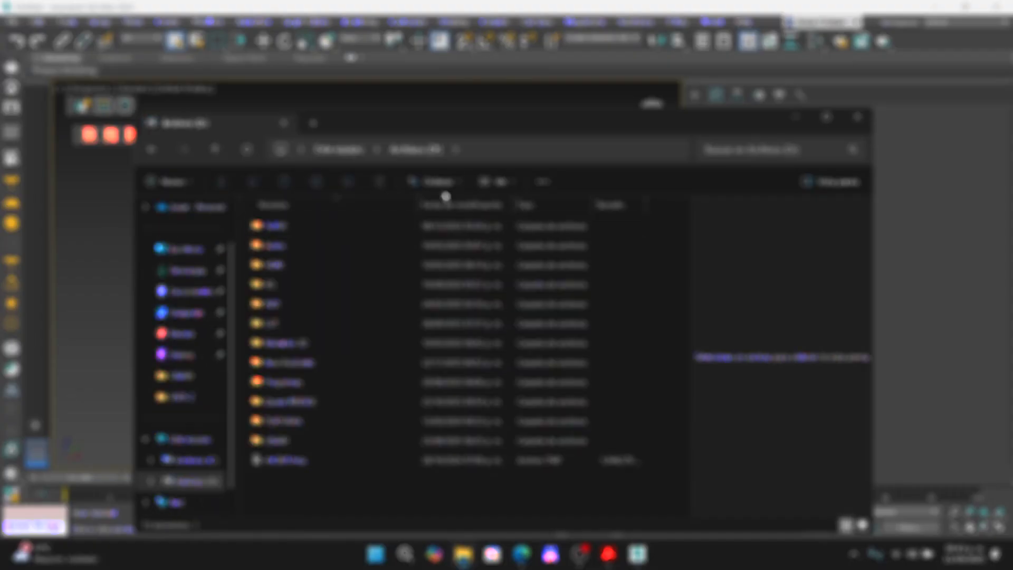
{"action": "double_click", "coordinate": [288, 442]}
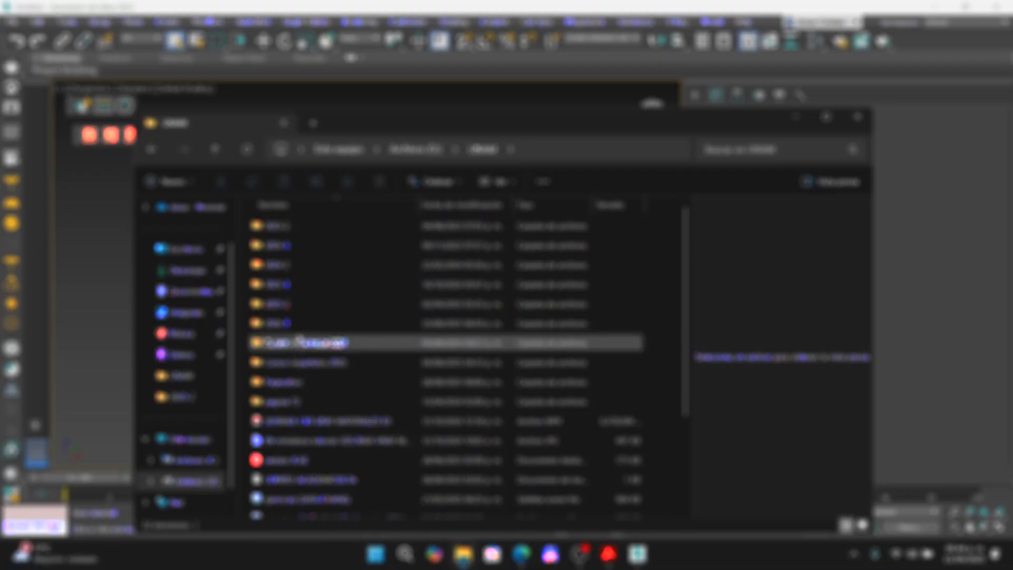
{"action": "double_click", "coordinate": [289, 324]}
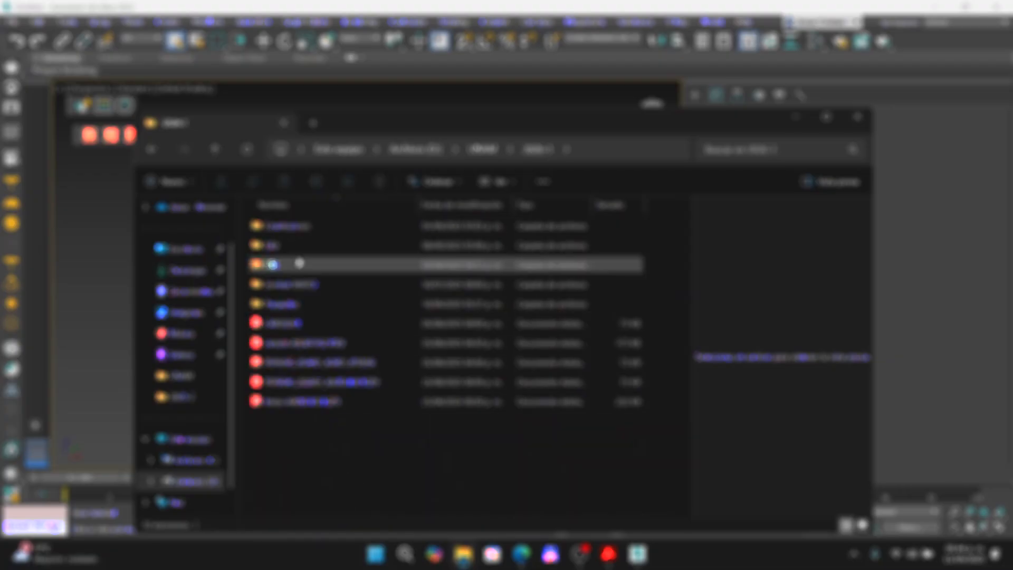
{"action": "double_click", "coordinate": [289, 304]}
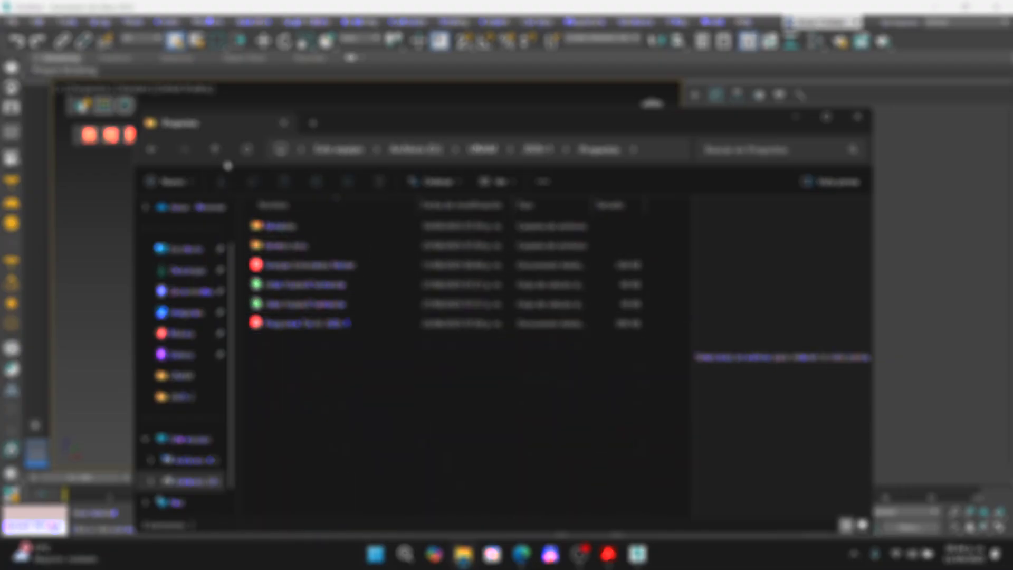
{"action": "key", "text": "alt+Left"}
{"action": "double_click", "coordinate": [274, 247]}
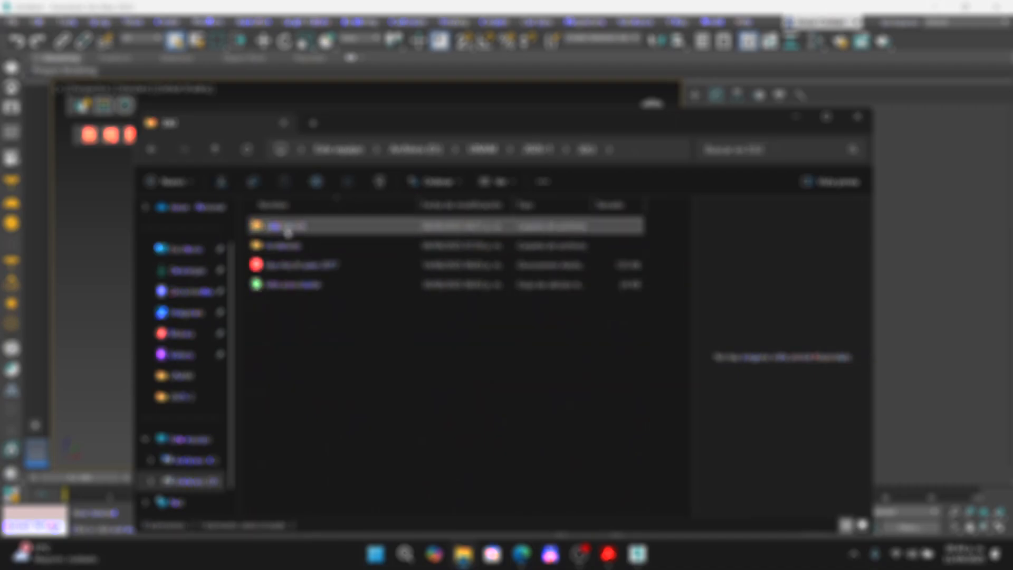
{"action": "double_click", "coordinate": [287, 228]}
{"action": "left_click_drag", "start_coordinate": [344, 231], "coordinate": [84, 323]}
{"action": "left_click", "coordinate": [128, 331]}
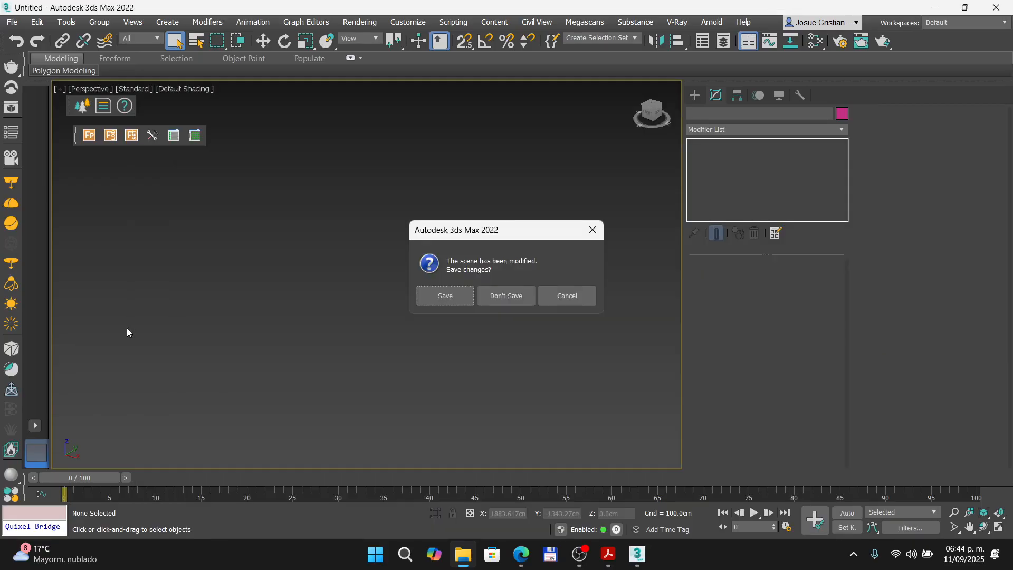
{"action": "left_click", "coordinate": [505, 295]}
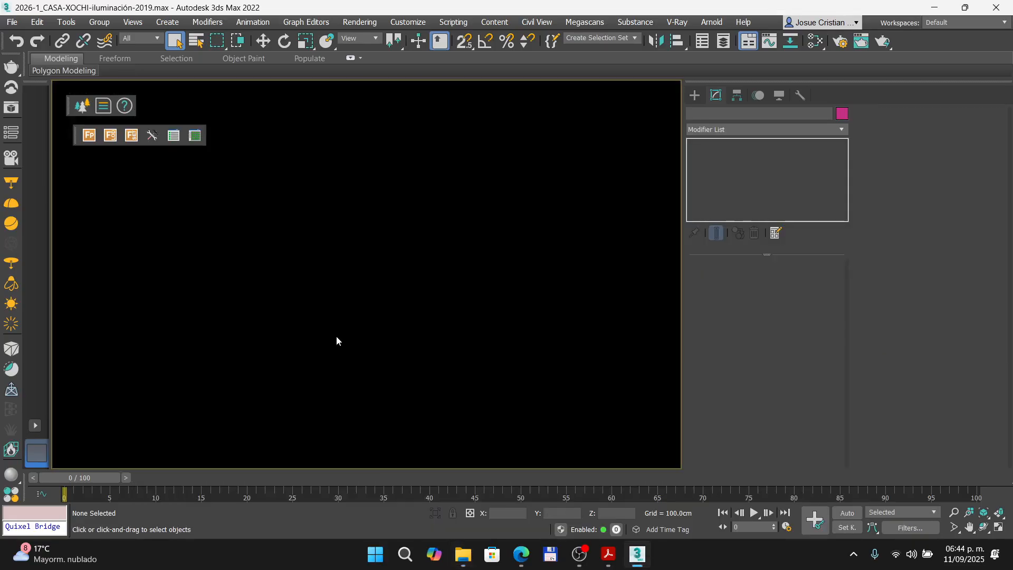
- Examine the CASA-XOCHI house by selecting its terrain and roof group and viewing the whole site
{"action": "scroll", "coordinate": [360, 272], "scroll_direction": "up", "scroll_amount": 5}
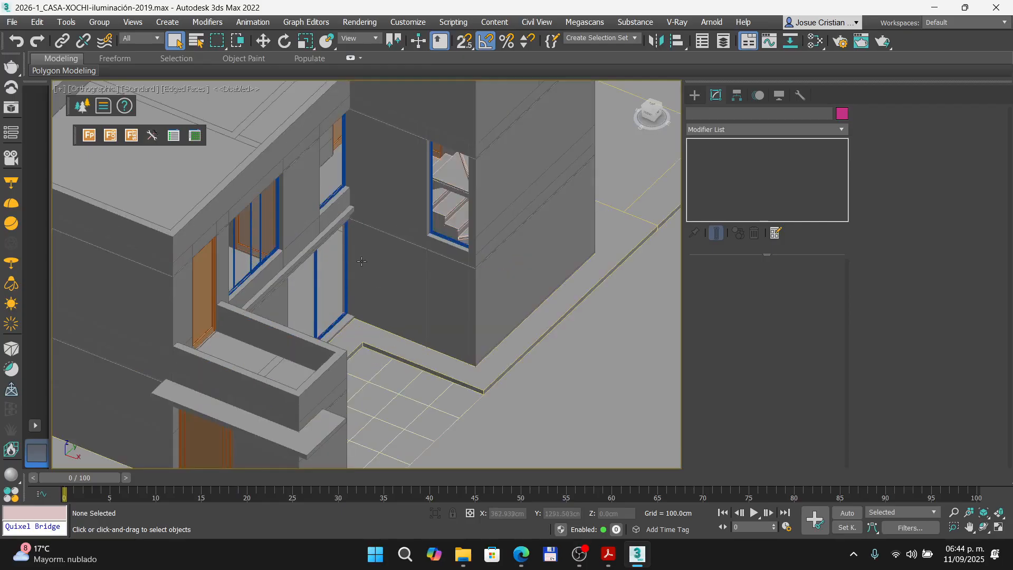
{"action": "scroll", "coordinate": [487, 327], "scroll_direction": "down", "scroll_amount": 3}
{"action": "left_click", "coordinate": [549, 362]}
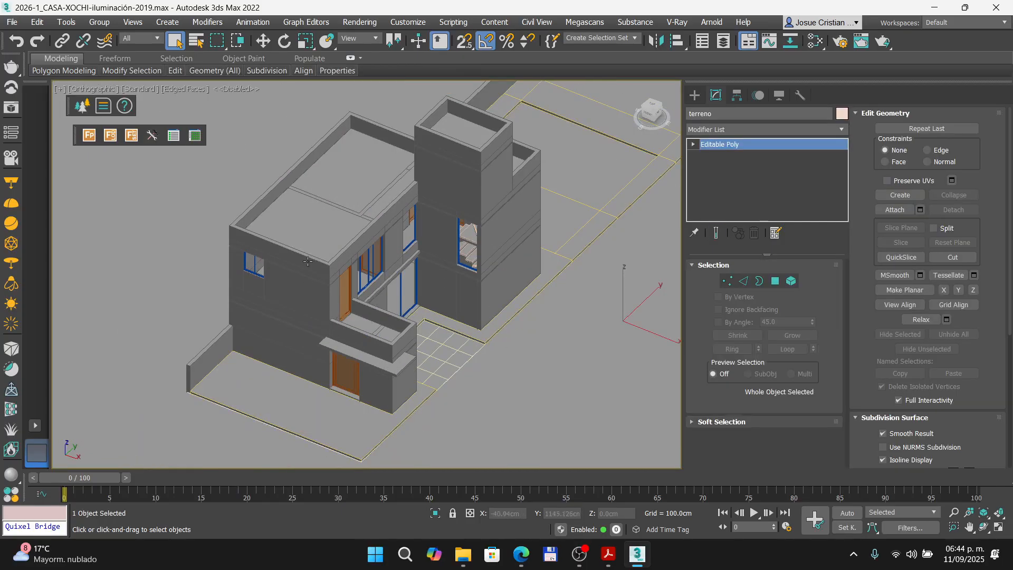
{"action": "left_click", "coordinate": [316, 290]}
{"action": "left_click", "coordinate": [343, 249]}
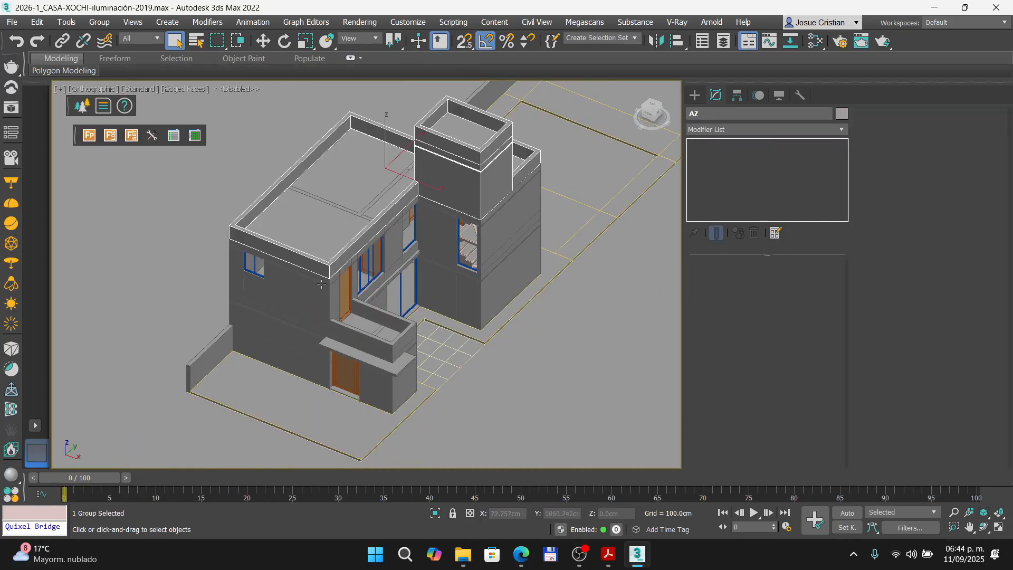
{"action": "left_click", "coordinate": [500, 371]}
{"action": "scroll", "coordinate": [504, 373], "scroll_direction": "down", "scroll_amount": 5}
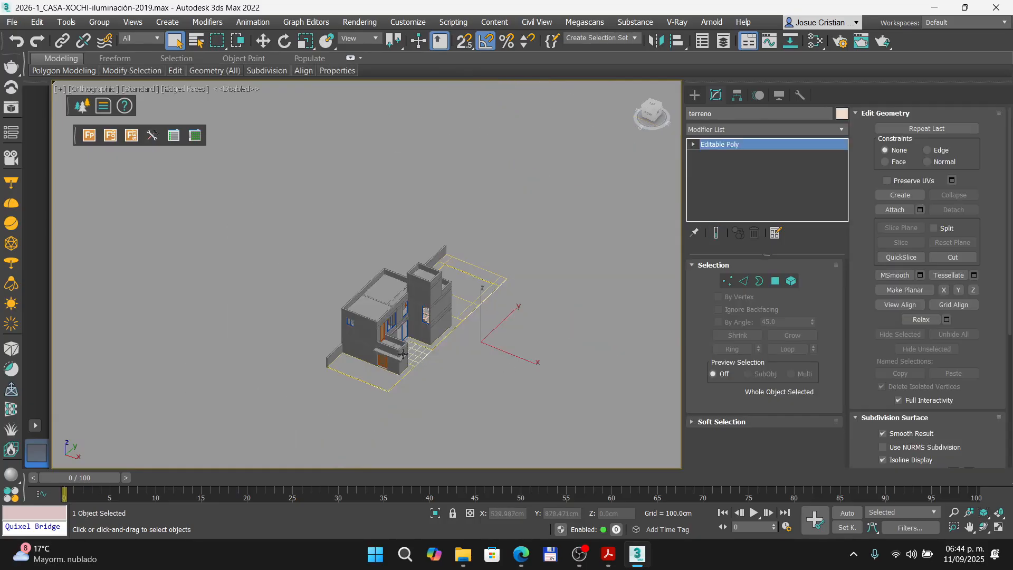
{"action": "left_click", "coordinate": [566, 185]}
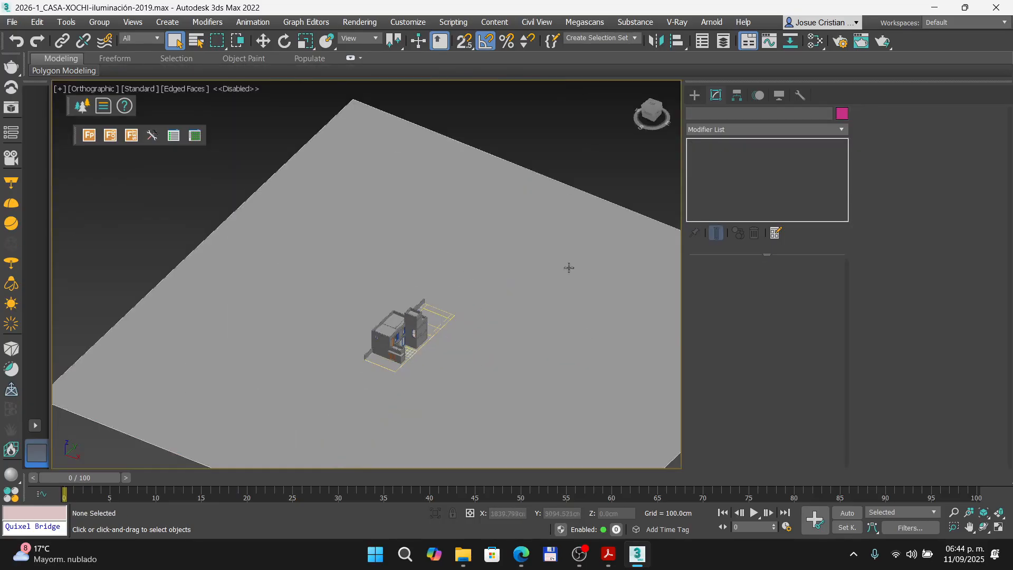
- Switch to the Prezi lighting presentation in the browser and advance to the "Antes que nada..." slide
{"action": "left_click", "coordinate": [520, 554]}
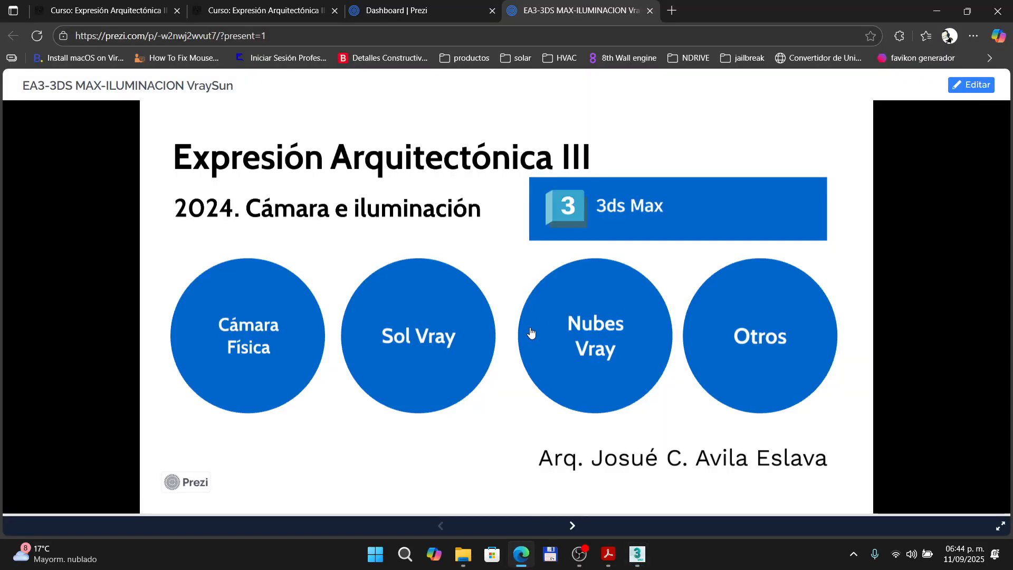
{"action": "key", "text": "Right"}
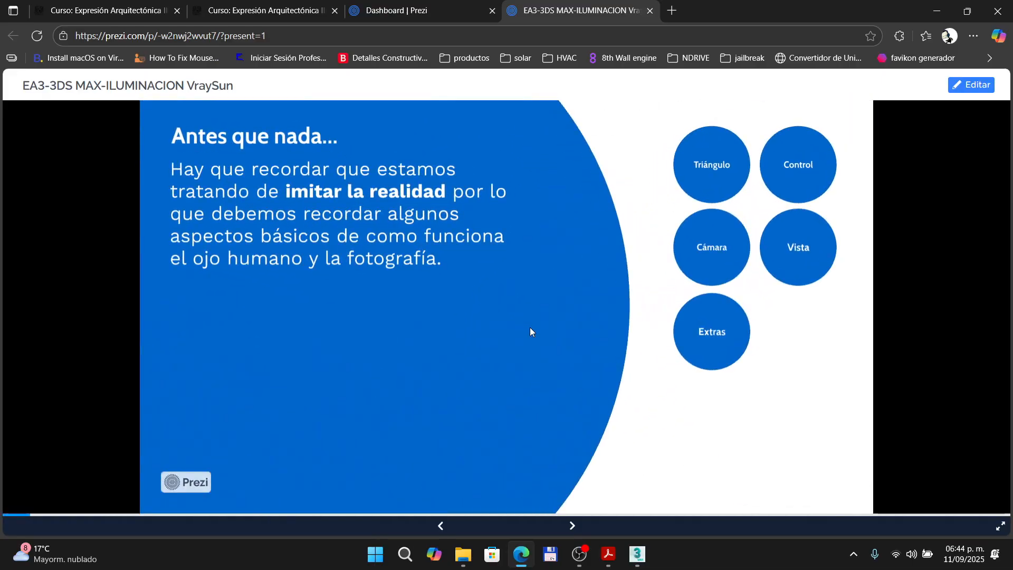
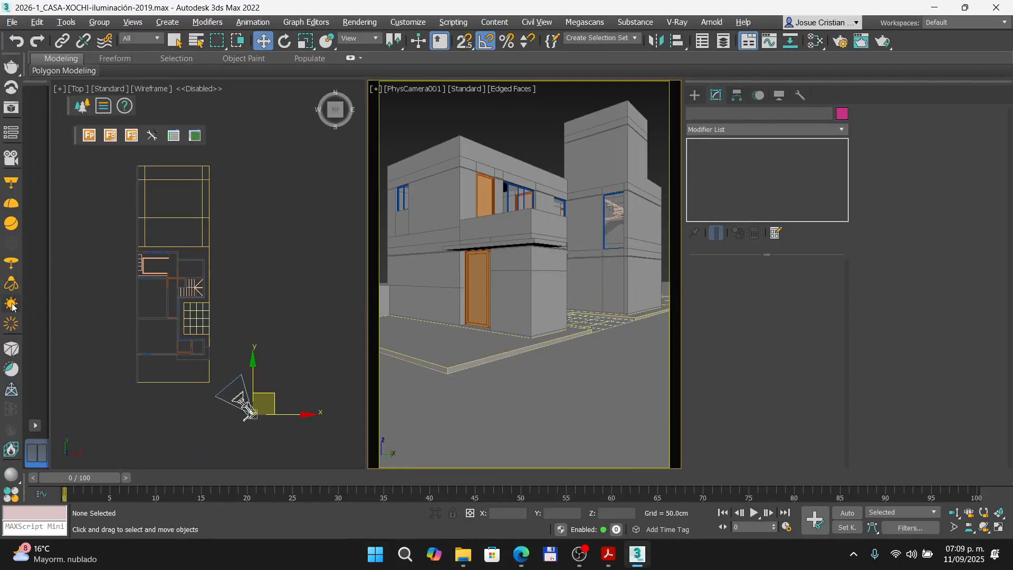
- Set V-Ray as the current renderer and place a VRaySun in the Top view, from southwest of the house and aimed at it
{"action": "left_click", "coordinate": [12, 304]}
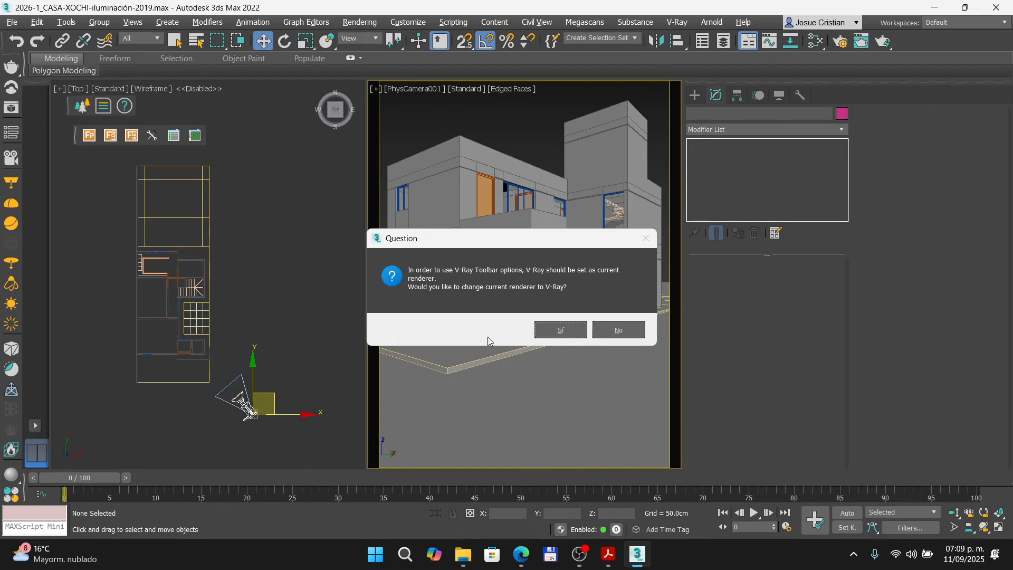
{"action": "left_click", "coordinate": [552, 332]}
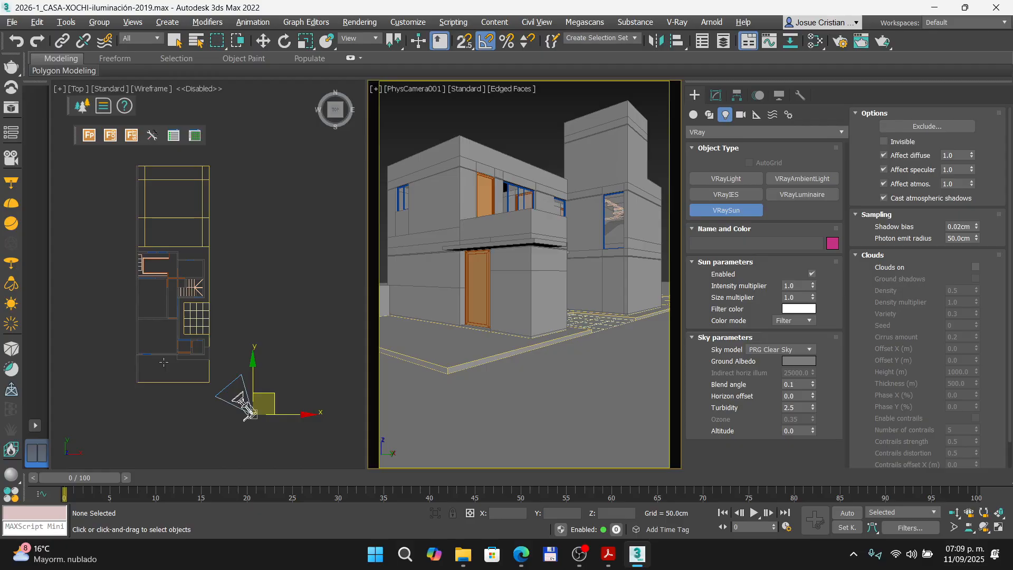
{"action": "middle_click", "coordinate": [192, 300]}
{"action": "scroll", "coordinate": [190, 300], "scroll_direction": "down", "scroll_amount": 2}
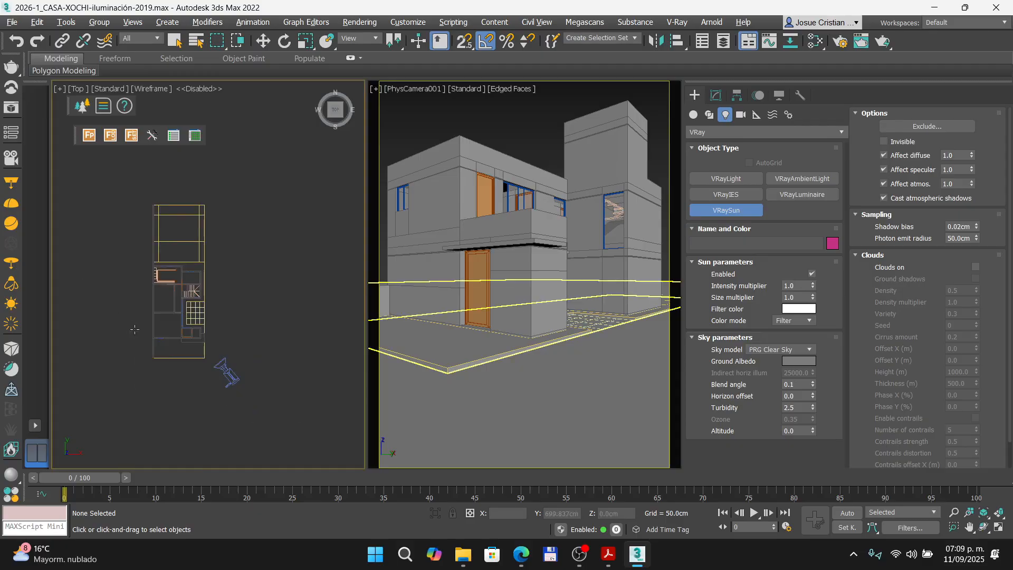
{"action": "middle_click_drag", "start_coordinate": [132, 329], "coordinate": [265, 313]}
{"action": "left_click_drag", "start_coordinate": [124, 377], "coordinate": [302, 269]}
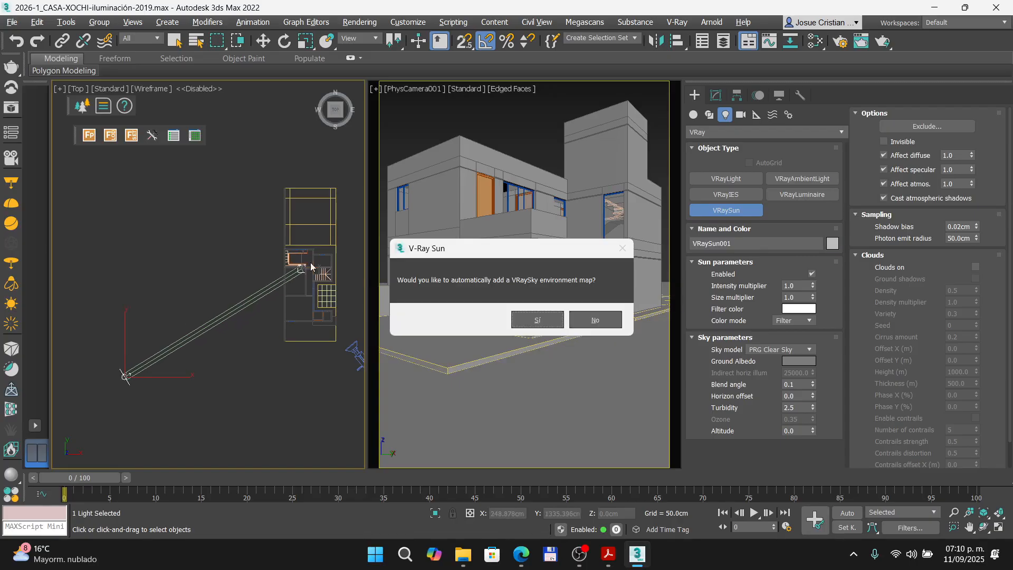
- Check the presentation's V-Ray Sun slide in the browser, accept adding the VRaySky environment map in 3ds Max and finish light creation
{"action": "left_click", "coordinate": [515, 553]}
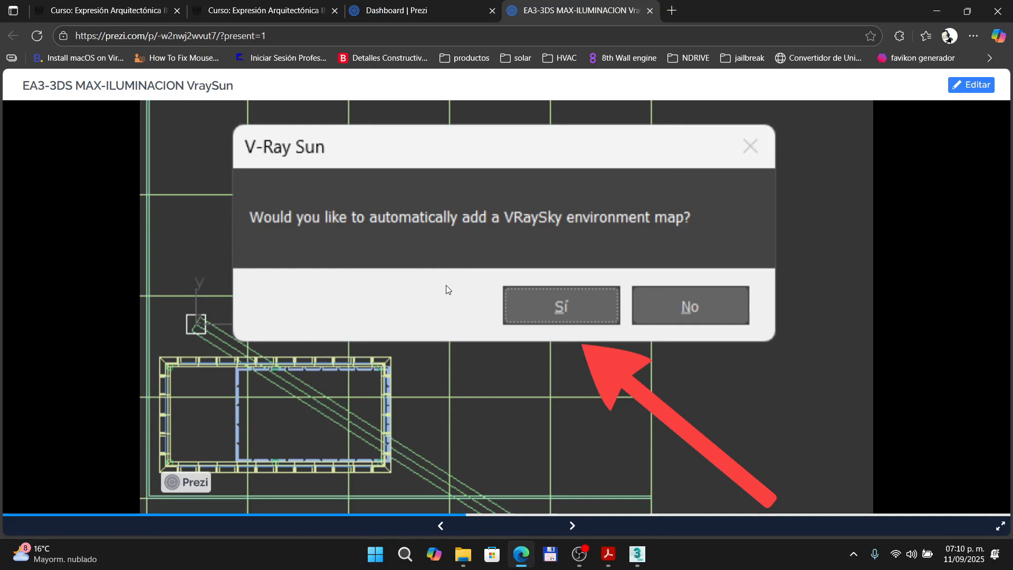
{"action": "key", "text": "alt+Tab"}
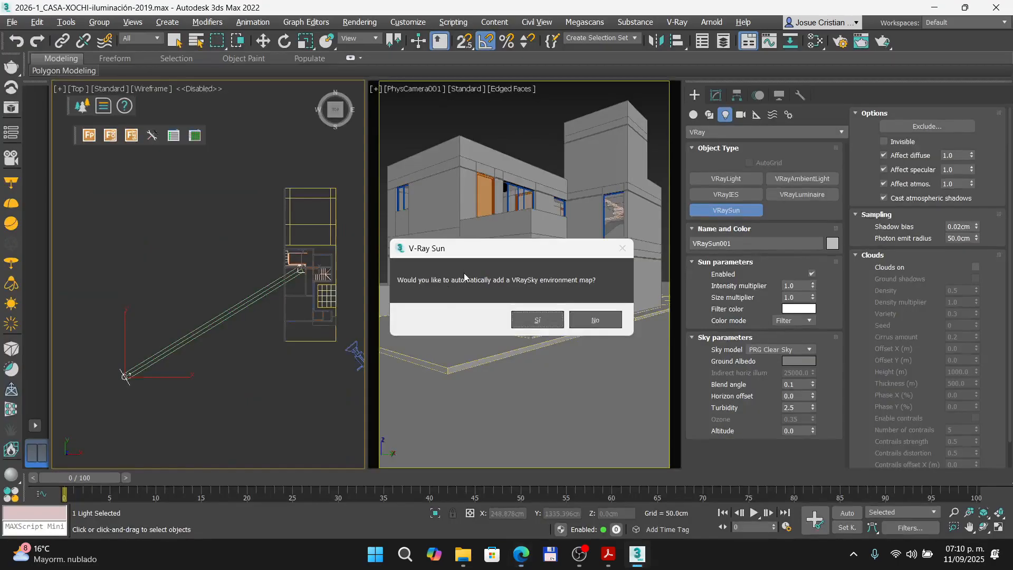
{"action": "left_click", "coordinate": [534, 319]}
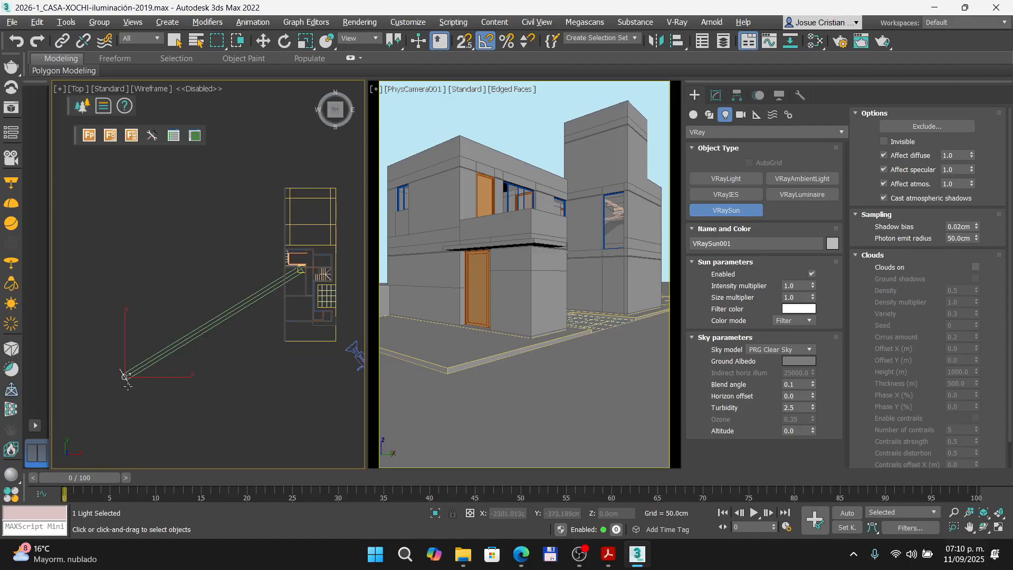
{"action": "left_click", "coordinate": [263, 43]}
- Delete the VRaySun light and undo the deletion
{"action": "middle_click_drag", "start_coordinate": [156, 314], "coordinate": [163, 281]}
{"action": "key", "text": "Delete"}
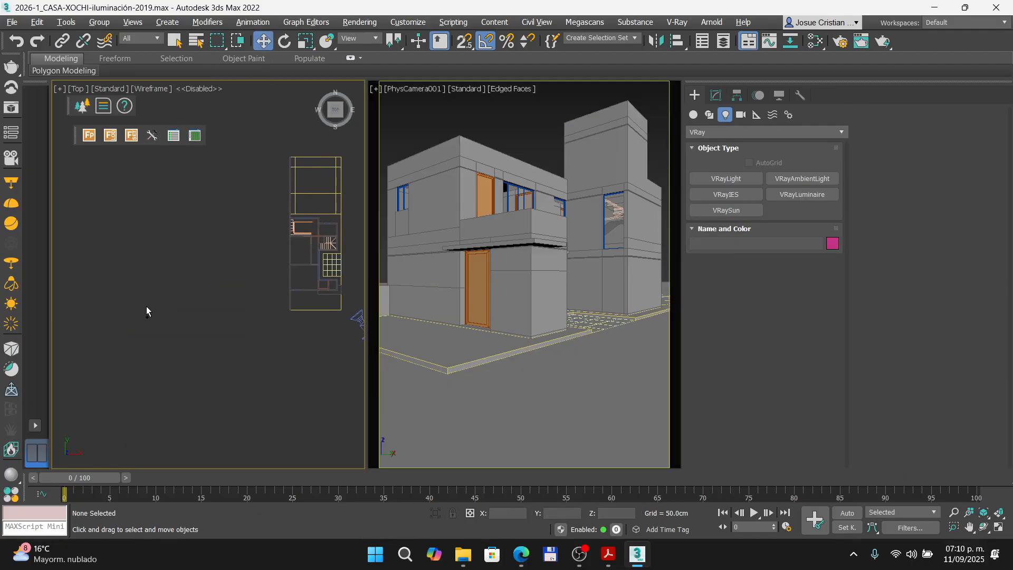
{"action": "key", "text": "ctrl+z"}
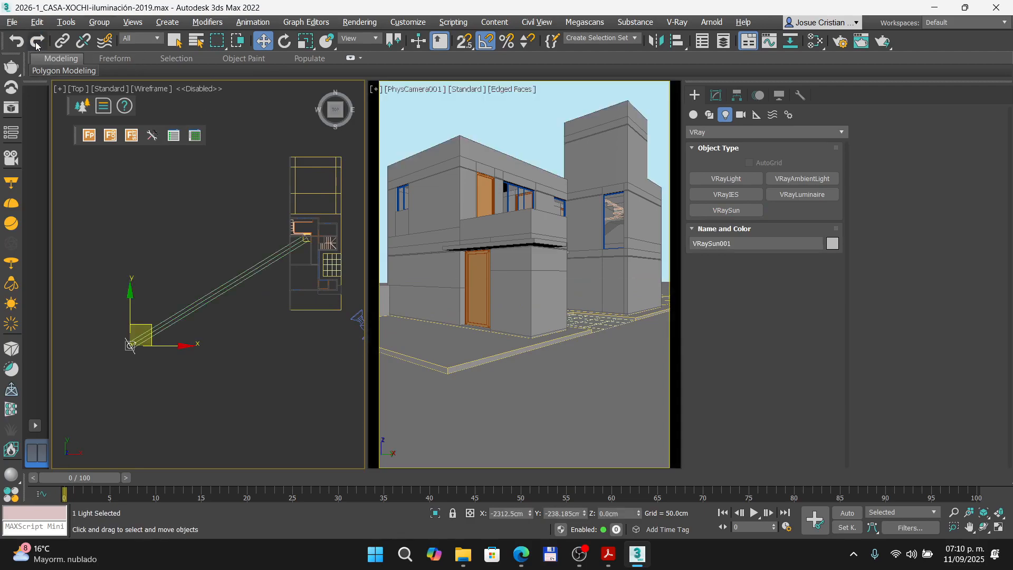
- Raise the VRaySun light in the Front view to a height of about 1977 cm, keeping its target at the house
{"action": "left_click", "coordinate": [171, 284]}
{"action": "left_click", "coordinate": [138, 341]}
{"action": "left_click", "coordinate": [167, 271]}
{"action": "left_click", "coordinate": [139, 337]}
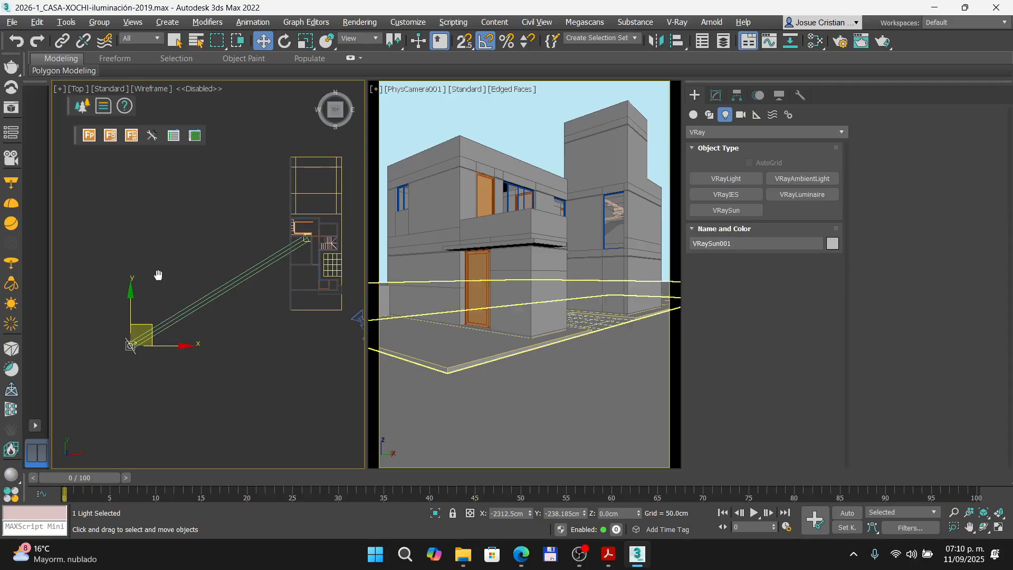
{"action": "key", "text": "f"}
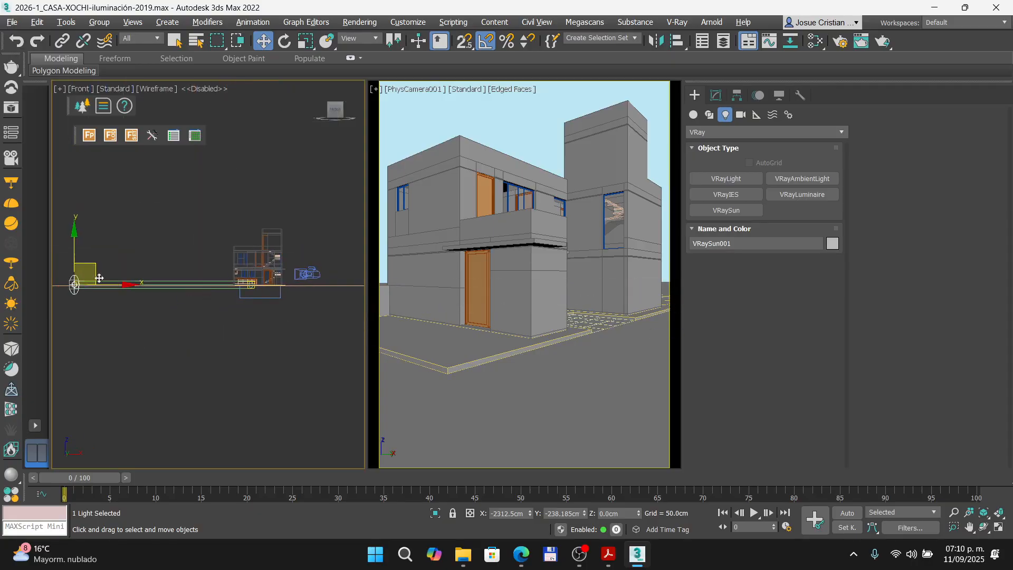
{"action": "left_click_drag", "start_coordinate": [72, 241], "coordinate": [74, 252]}
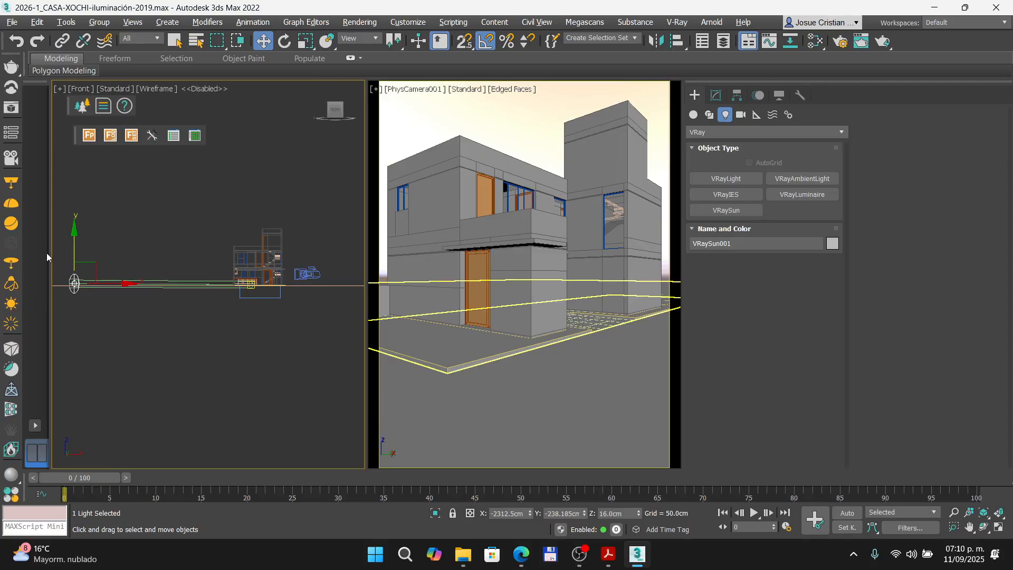
{"action": "scroll", "coordinate": [76, 276], "scroll_direction": "down", "scroll_amount": 3}
{"action": "left_click_drag", "start_coordinate": [77, 239], "coordinate": [87, 139]}
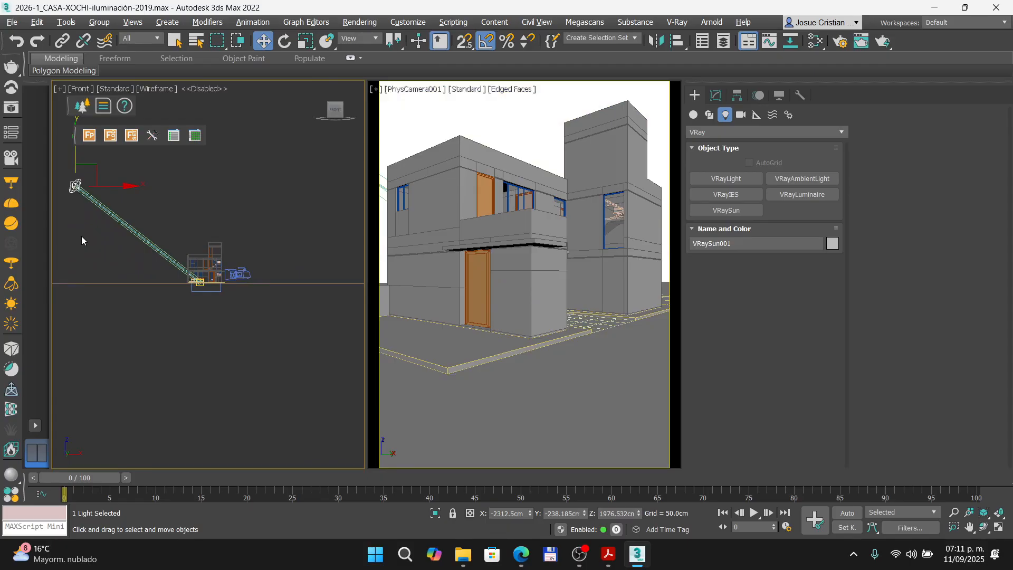
{"action": "scroll", "coordinate": [120, 240], "scroll_direction": "down", "scroll_amount": 2}
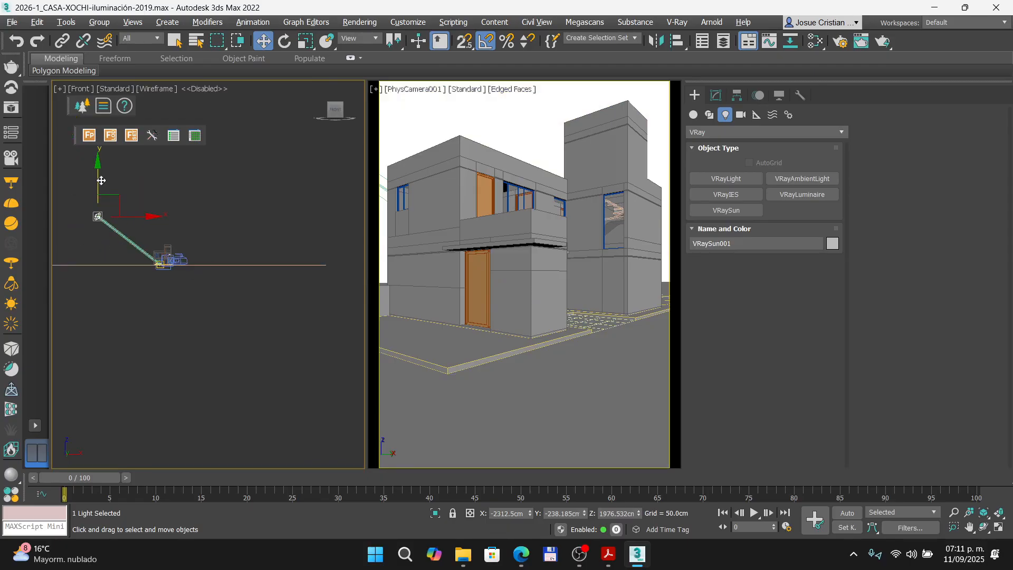
- Review the presentation's "Acomodar Sol" slide in the browser, and raise the VRaySun in 3ds Max's Front view to about 4159 cm
{"action": "left_click", "coordinate": [521, 554]}
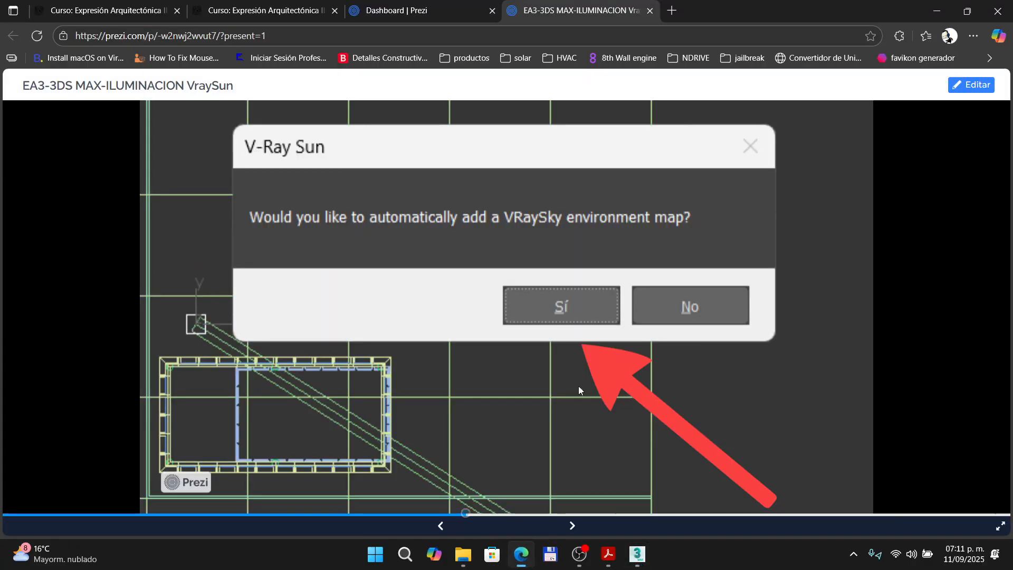
{"action": "left_click", "coordinate": [557, 336]}
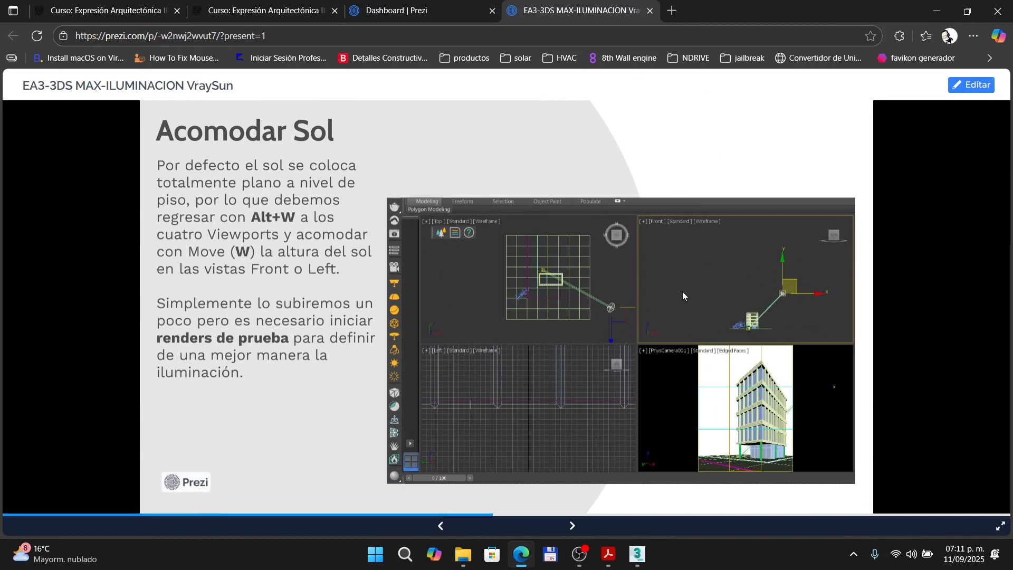
{"action": "key", "text": "alt+Tab"}
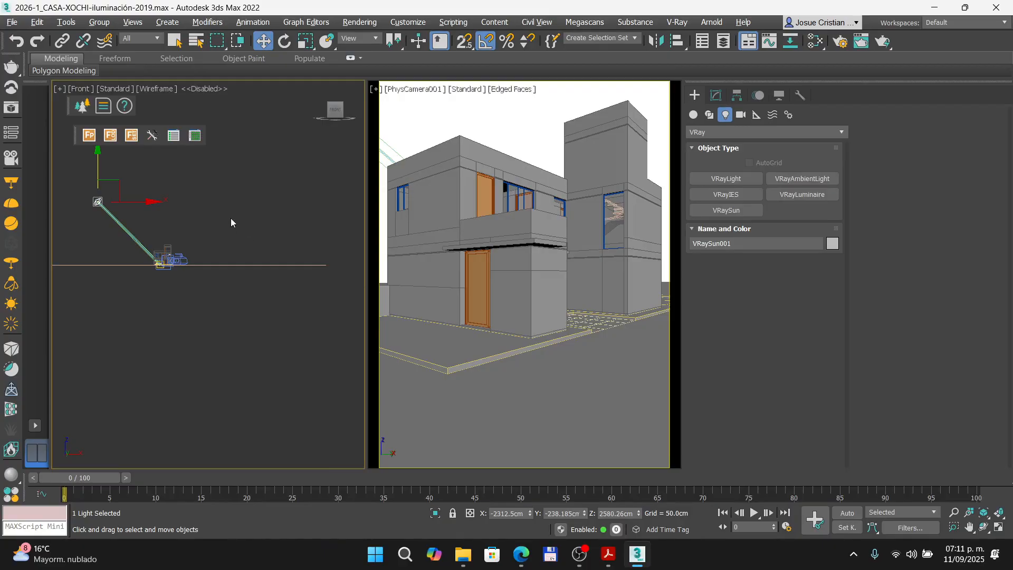
{"action": "middle_click_drag", "start_coordinate": [231, 222], "coordinate": [248, 254]}
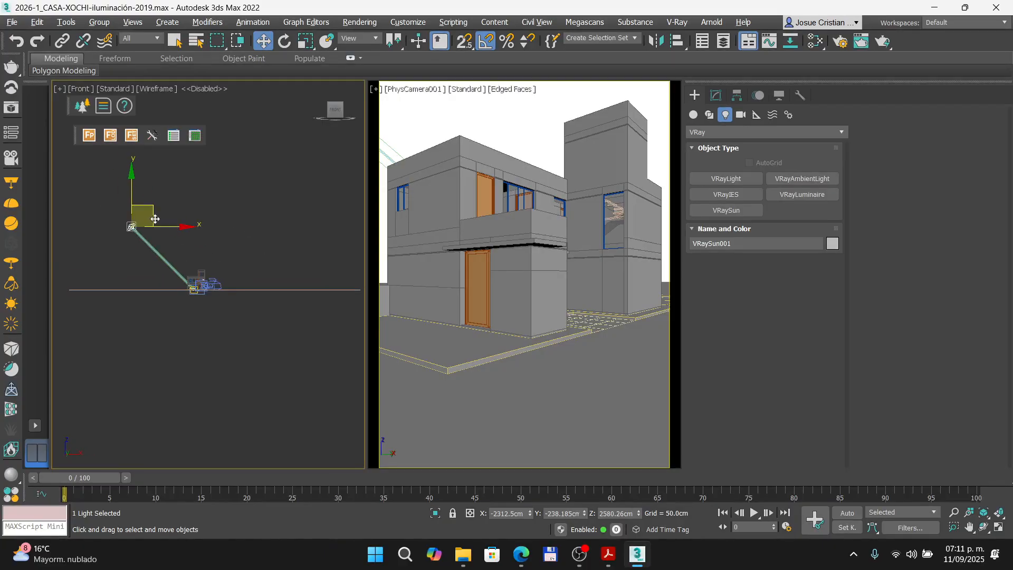
{"action": "left_click_drag", "start_coordinate": [131, 190], "coordinate": [140, 151]}
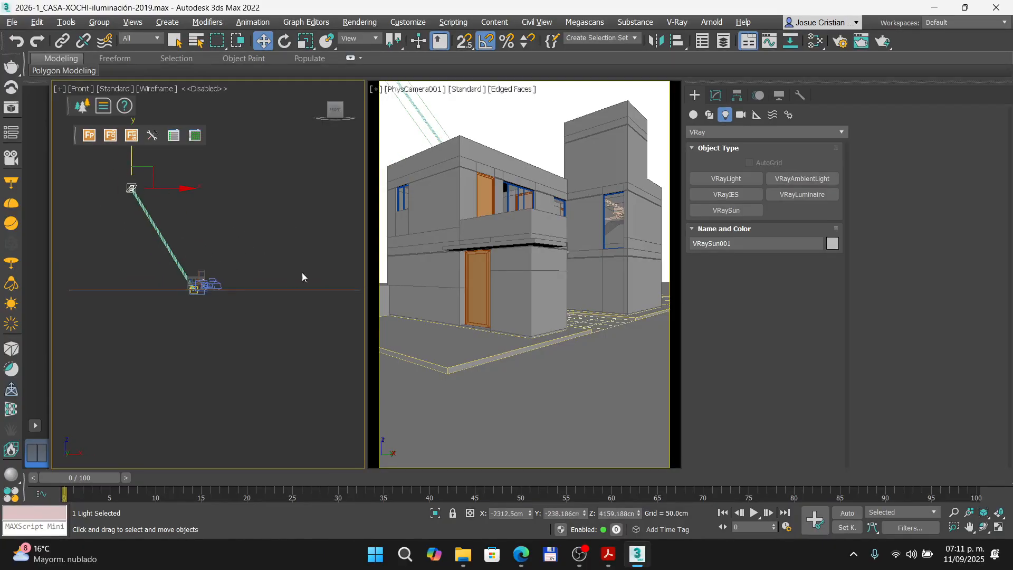
- Move the VRaySun light in the Front view farther from the house and up, to about X -3592 cm and Z 4648 cm
{"action": "middle_click_drag", "start_coordinate": [297, 246], "coordinate": [301, 294]}
{"action": "scroll", "coordinate": [297, 277], "scroll_direction": "up", "scroll_amount": 1}
{"action": "scroll", "coordinate": [236, 281], "scroll_direction": "down", "scroll_amount": 2}
{"action": "left_click_drag", "start_coordinate": [170, 218], "coordinate": [147, 210]}
{"action": "middle_click_drag", "start_coordinate": [218, 273], "coordinate": [243, 302]}
- In the Top view, move the VRaySun light diagonally in front of the house, to about X -3298 cm and Y -1384 cm
{"action": "key", "text": "t"}
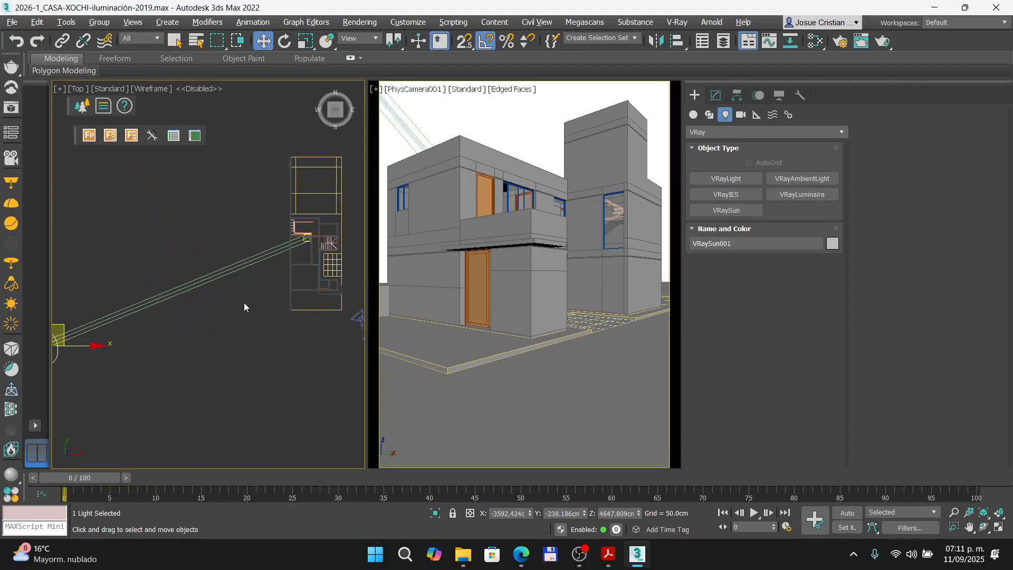
{"action": "left_click_drag", "start_coordinate": [152, 300], "coordinate": [186, 200]}
{"action": "left_click_drag", "start_coordinate": [158, 238], "coordinate": [165, 342]}
- Review the presentation's Render Setup slide in the browser, zoom in on its dialog screenshot, and return to 3ds Max
{"action": "left_click", "coordinate": [521, 554]}
{"action": "left_click", "coordinate": [537, 369]}
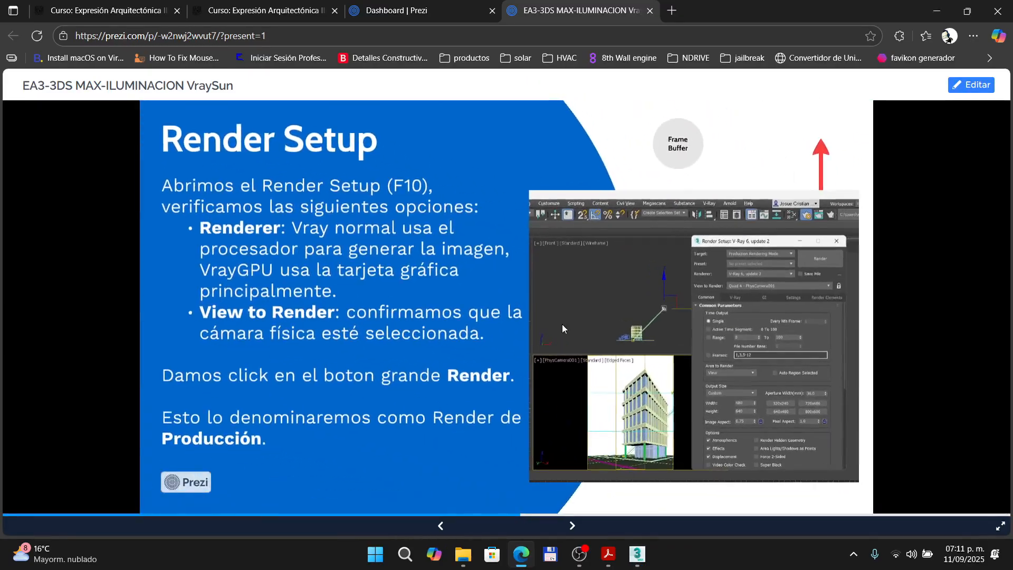
{"action": "scroll", "coordinate": [804, 283], "scroll_direction": "up", "scroll_amount": 2}
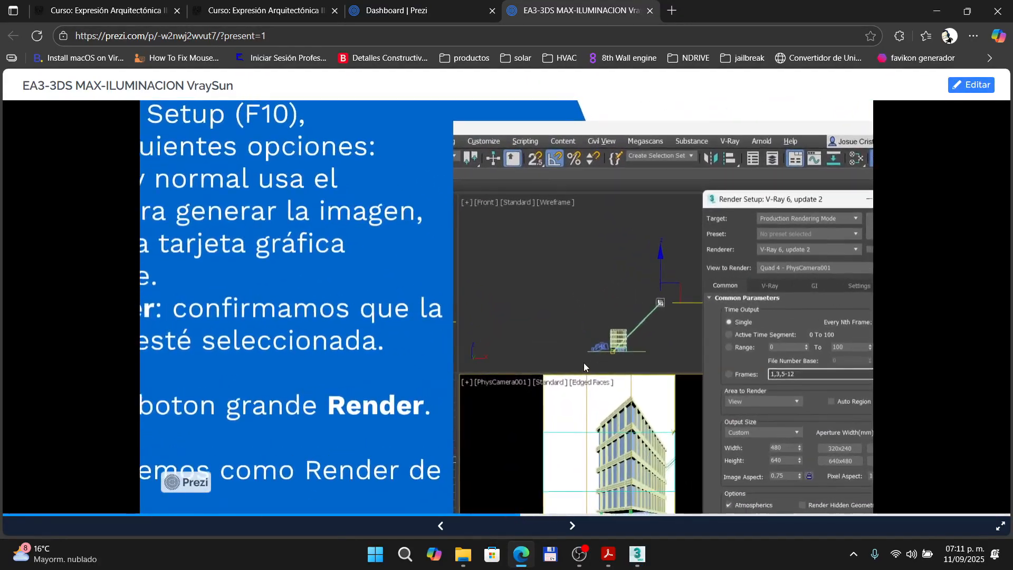
{"action": "key", "text": "alt+Tab"}
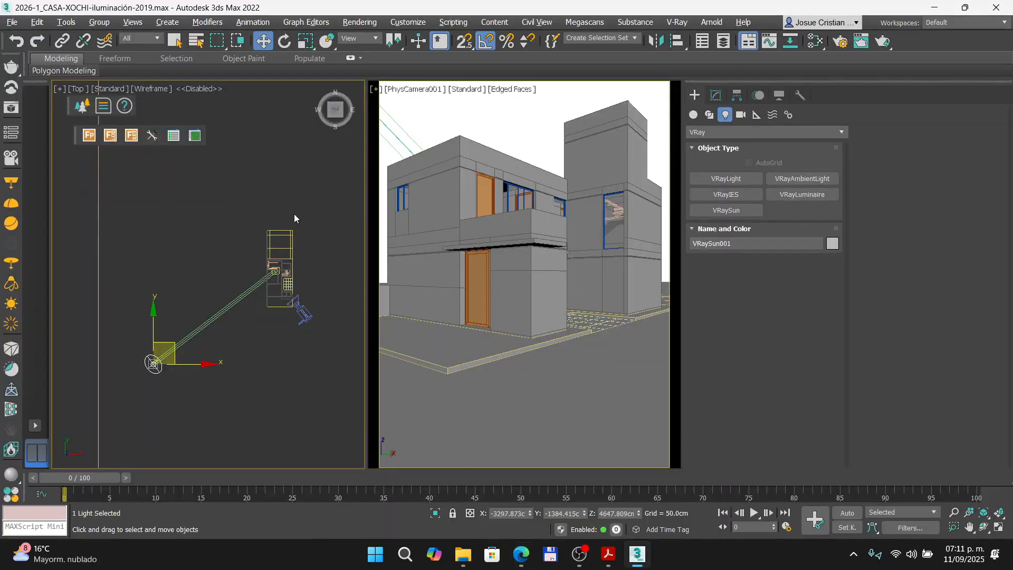
{"action": "left_click", "coordinate": [521, 554]}
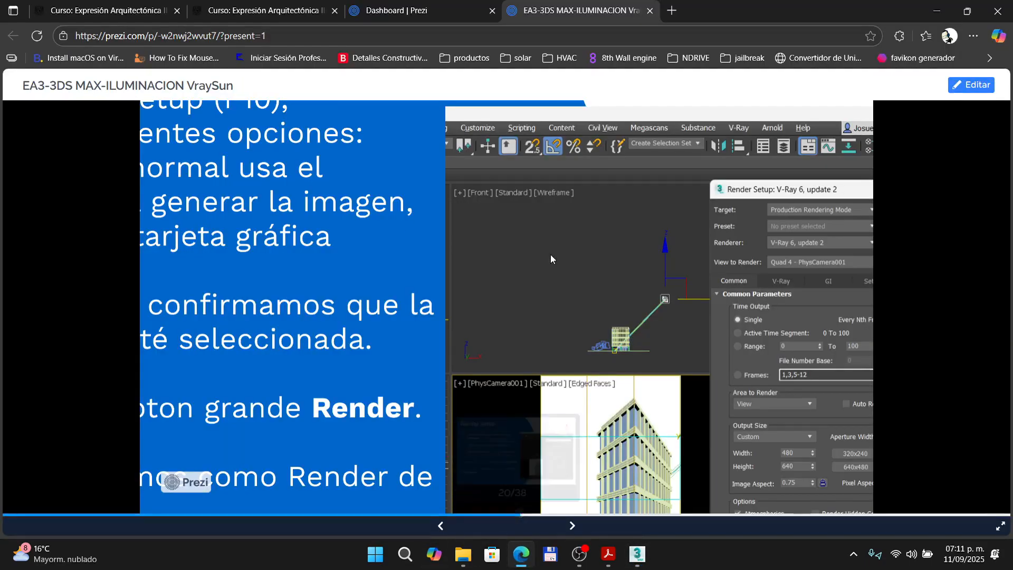
{"action": "left_click", "coordinate": [636, 554]}
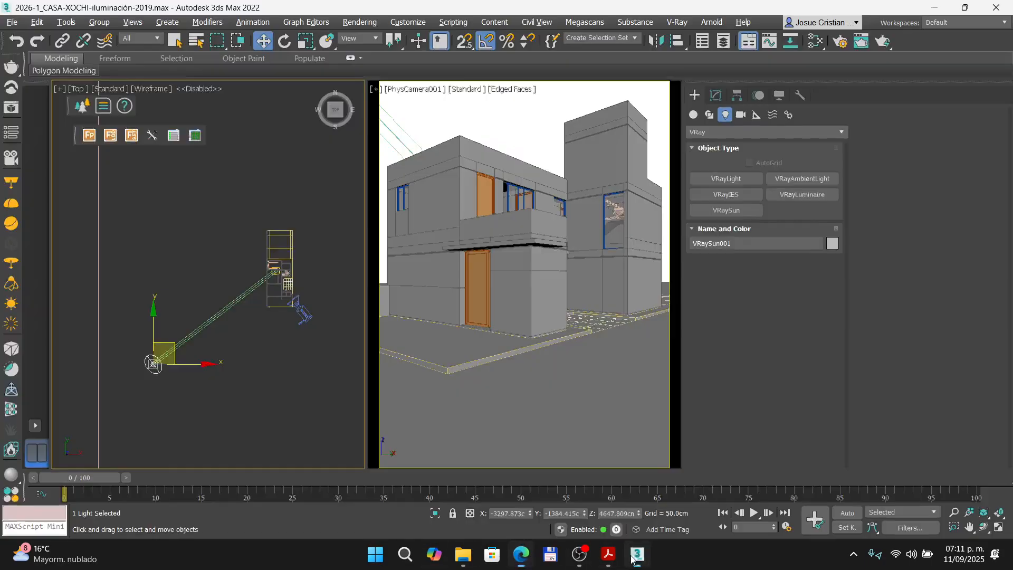
- Make the PhysCamera001 viewport active, open Render Setup, and check the settings against the presentation's slide in the browser
{"action": "left_click", "coordinate": [429, 111]}
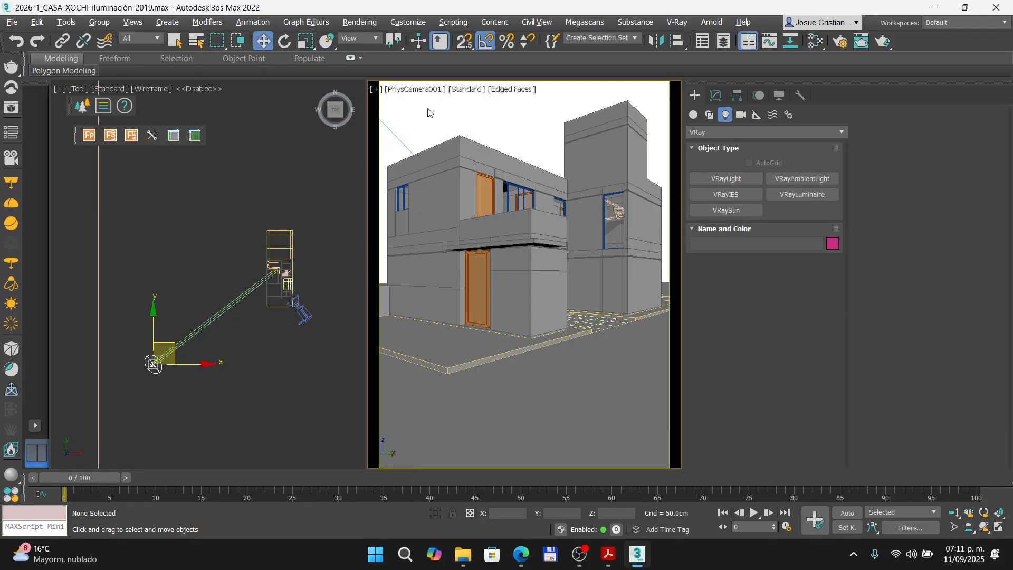
{"action": "left_click", "coordinate": [256, 210]}
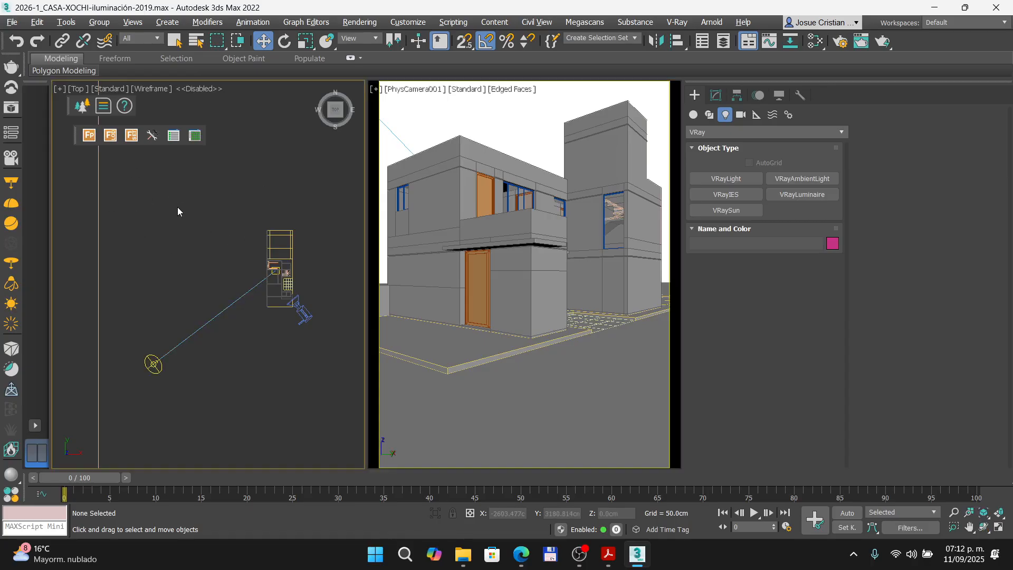
{"action": "left_click", "coordinate": [430, 123]}
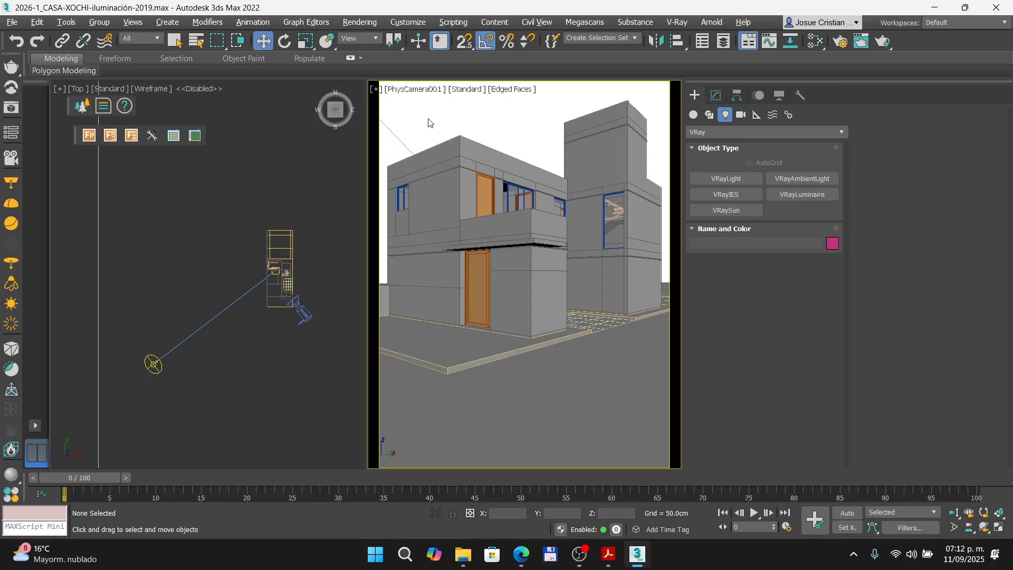
{"action": "left_click", "coordinate": [841, 44]}
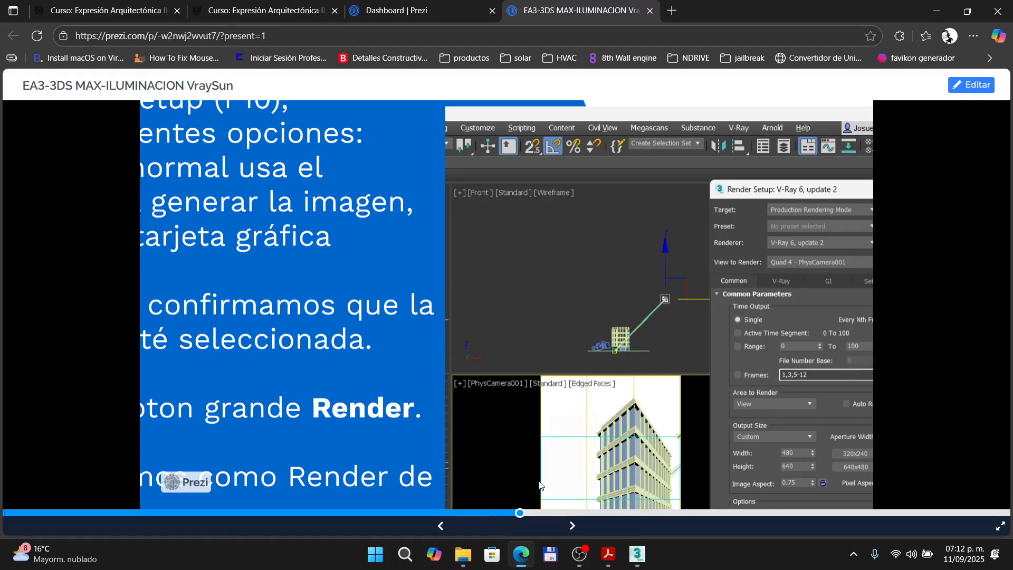
{"action": "left_click", "coordinate": [521, 554]}
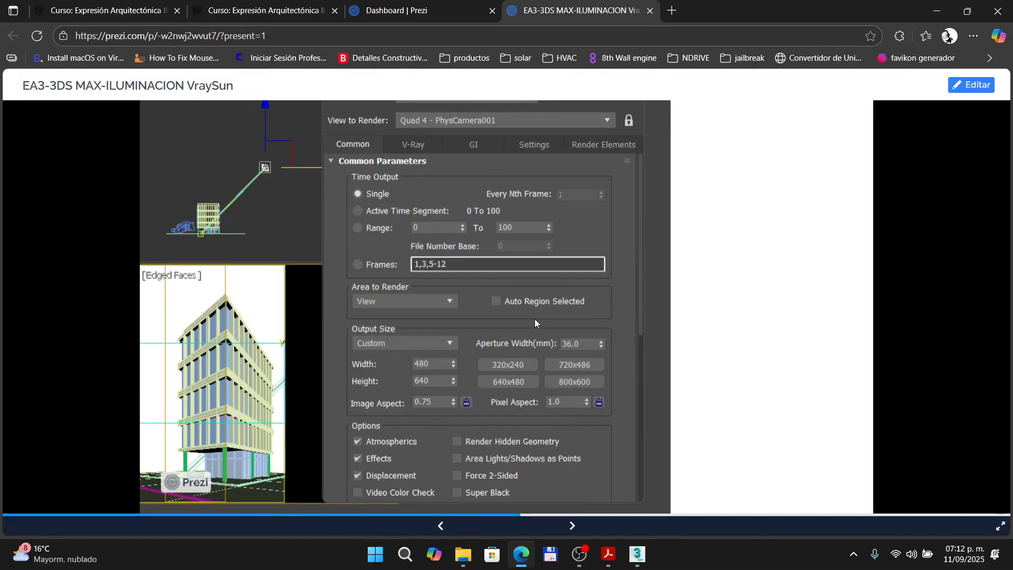
{"action": "mouse_move", "coordinate": [521, 559]}
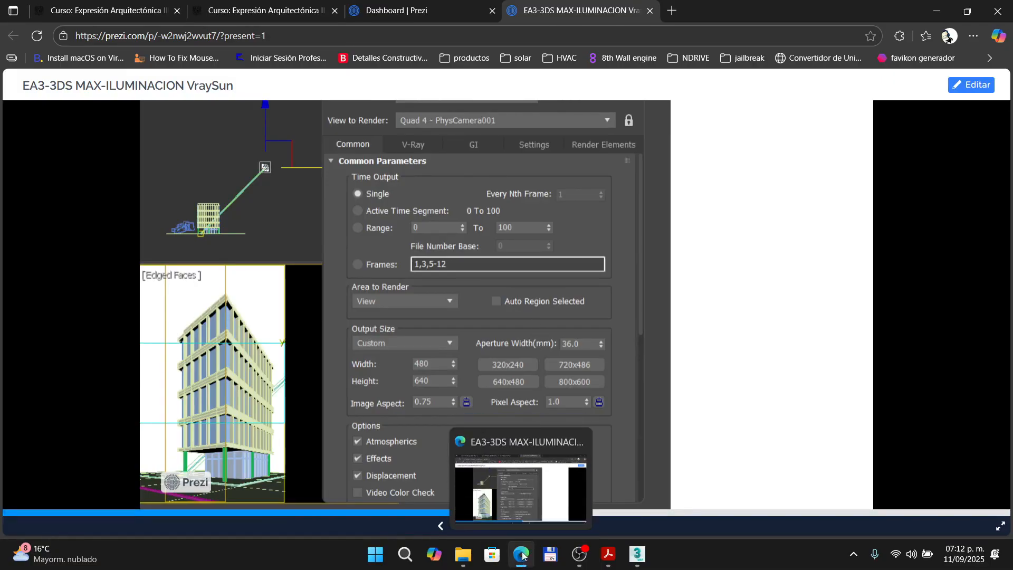
{"action": "left_click", "coordinate": [521, 560]}
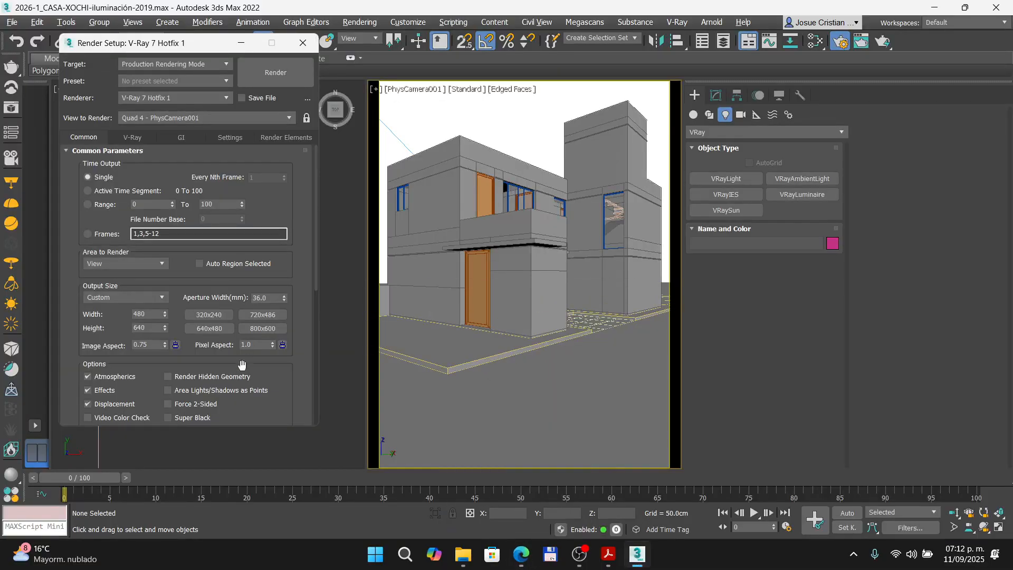
- Check the common parameters and assigned renderer in Render Setup, and render the PhysCamera001 view in production mode
{"action": "left_click_drag", "start_coordinate": [315, 267], "coordinate": [315, 405]}
{"action": "scroll", "coordinate": [311, 396], "scroll_direction": "down", "scroll_amount": 2}
{"action": "left_click", "coordinate": [75, 420]}
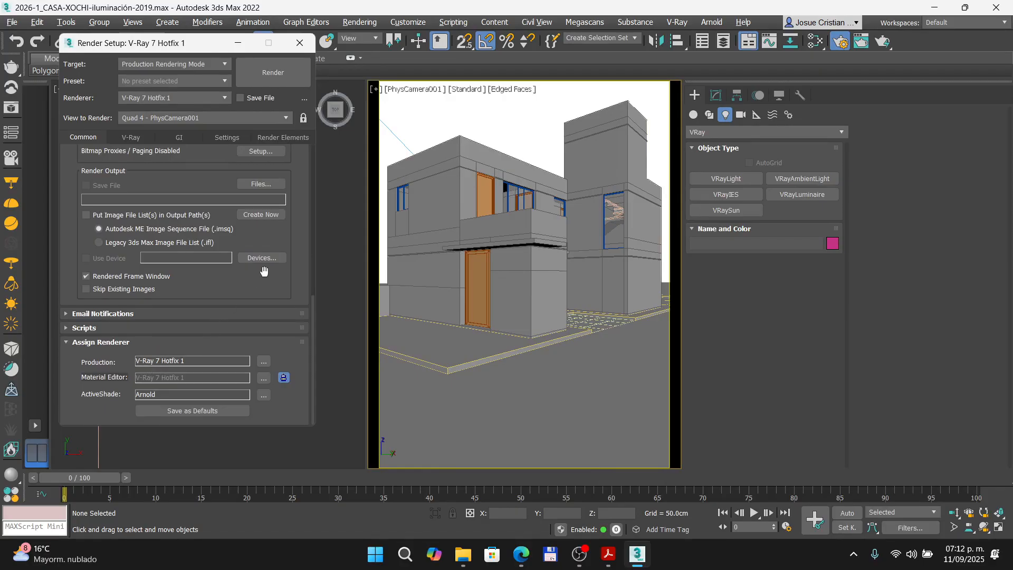
{"action": "left_click_drag", "start_coordinate": [314, 312], "coordinate": [308, 153]}
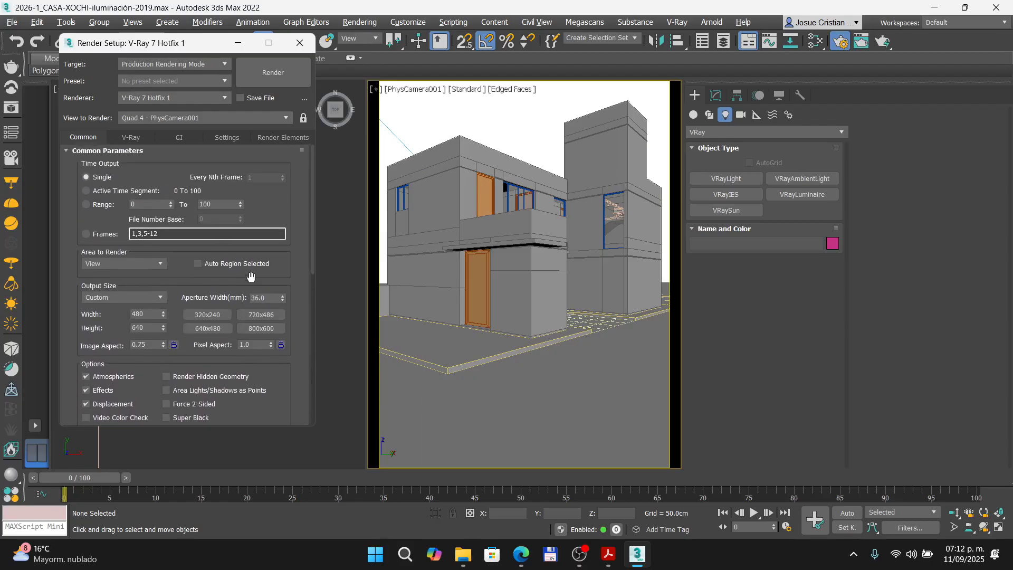
{"action": "left_click", "coordinate": [279, 75]}
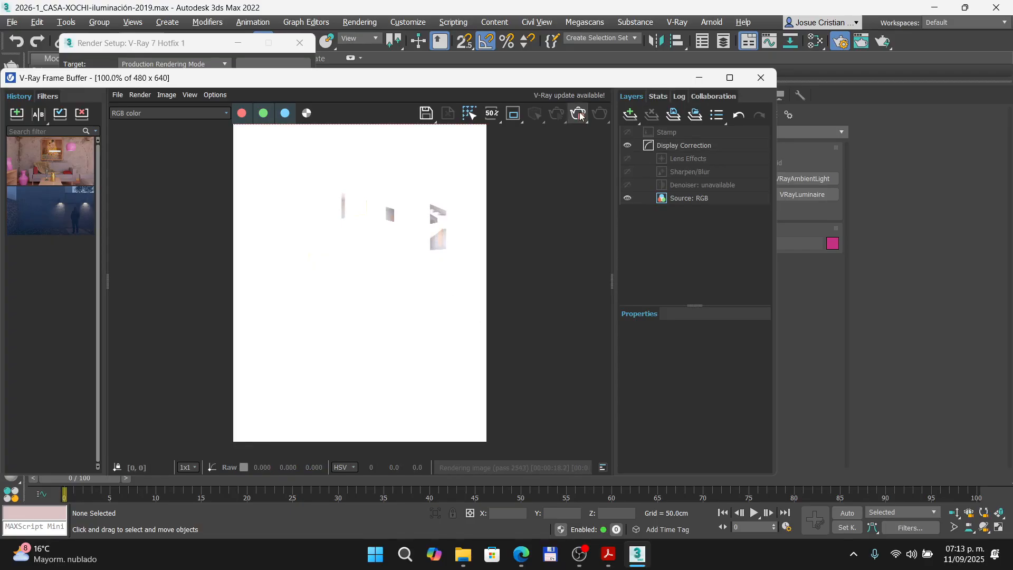
- Review the presentation's Frame Buffer and Exposición slides in the browser, zooming in on the camera's exposure gain target
{"action": "left_click", "coordinate": [520, 553]}
{"action": "key", "text": "Right"}
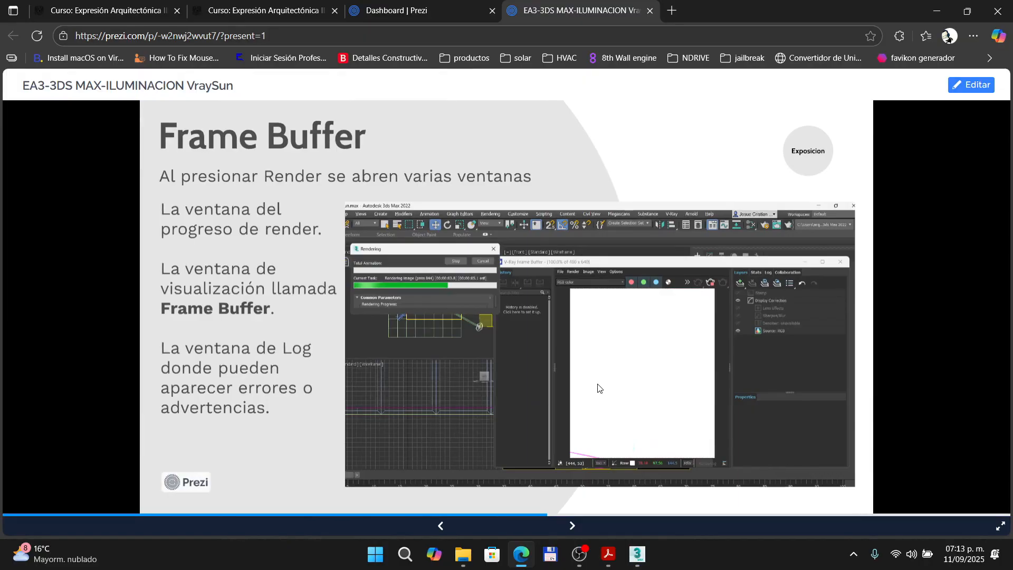
{"action": "key", "text": "Right"}
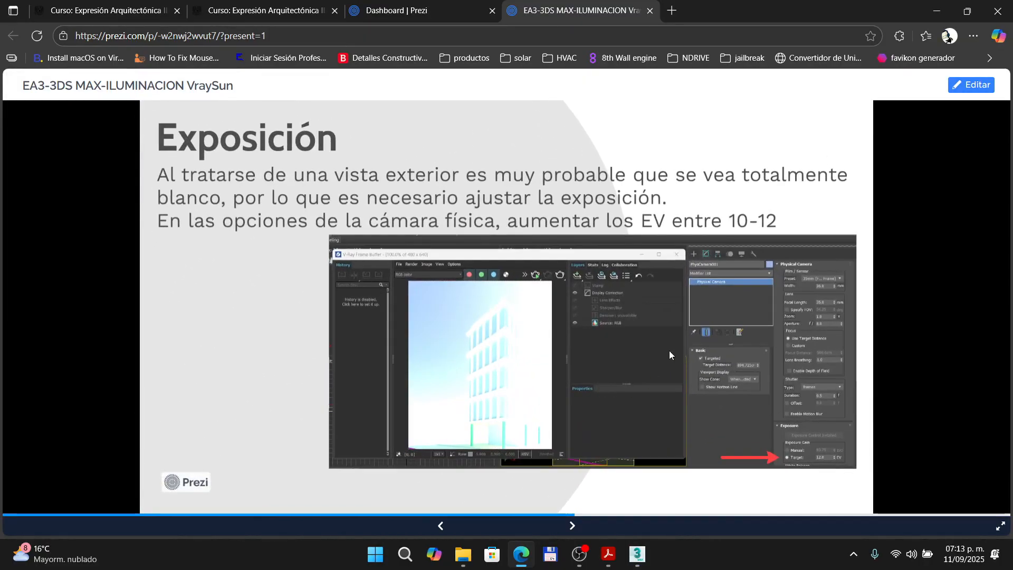
{"action": "scroll", "coordinate": [737, 422], "scroll_direction": "up", "scroll_amount": 3}
{"action": "left_click_drag", "start_coordinate": [762, 426], "coordinate": [619, 370]}
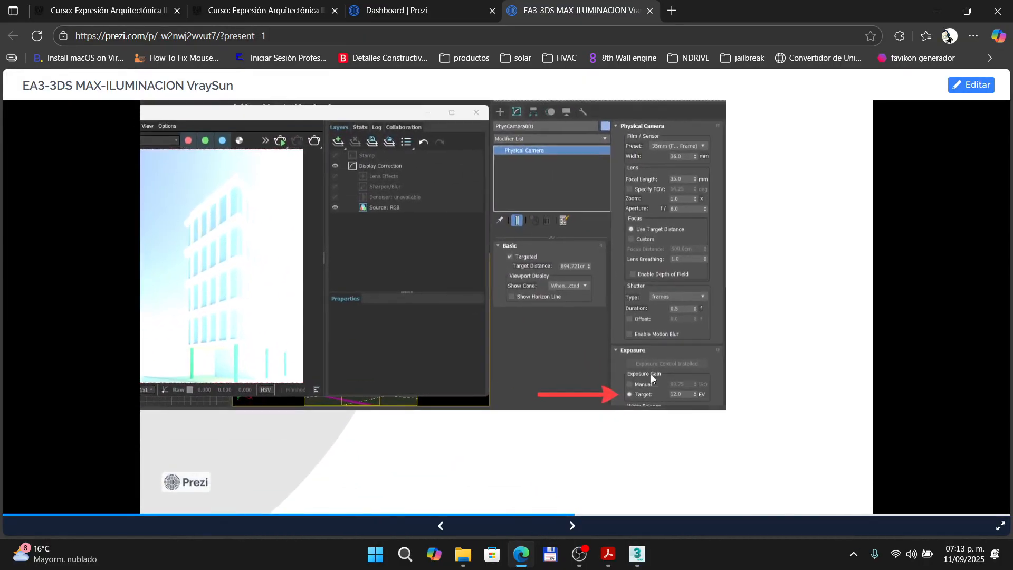
{"action": "scroll", "coordinate": [681, 410], "scroll_direction": "up", "scroll_amount": 3}
{"action": "scroll", "coordinate": [689, 430], "scroll_direction": "up", "scroll_amount": 5}
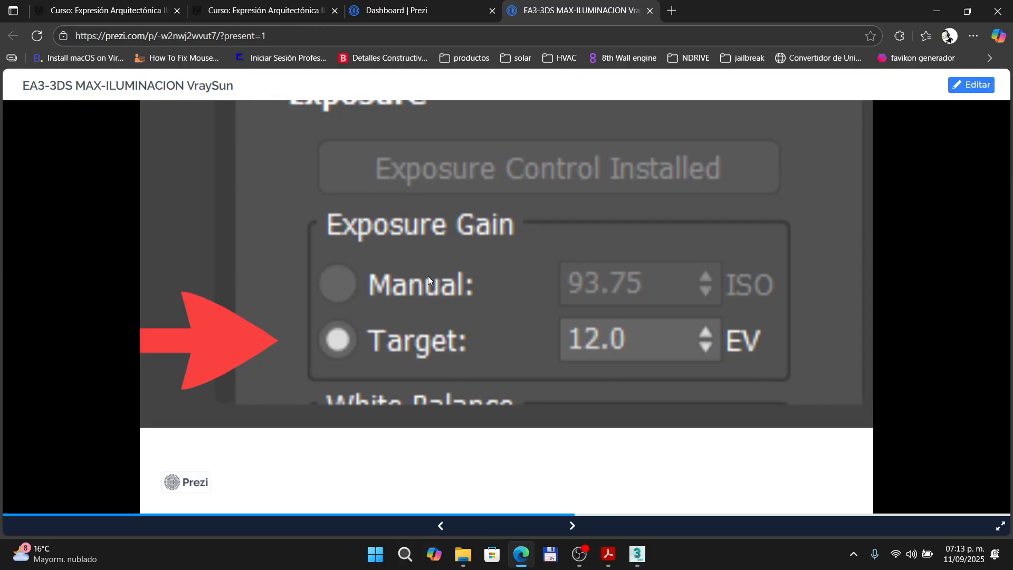
- Return to 3ds Max and close the Render Setup and V-Ray Frame Buffer windows
{"action": "key", "text": "alt+Tab"}
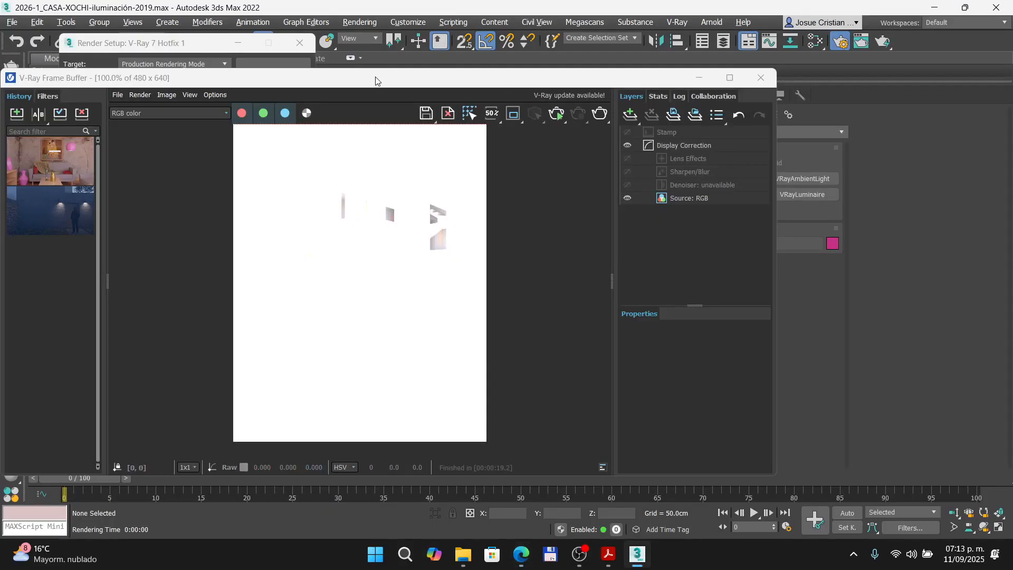
{"action": "left_click_drag", "start_coordinate": [376, 80], "coordinate": [471, 162]}
{"action": "left_click", "coordinate": [298, 43]}
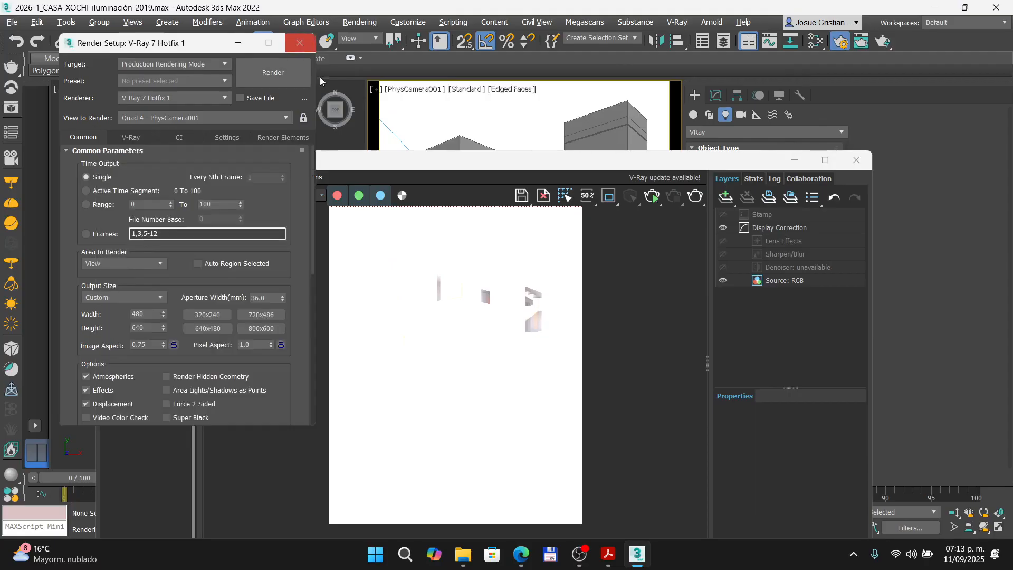
{"action": "mouse_move", "coordinate": [520, 557]}
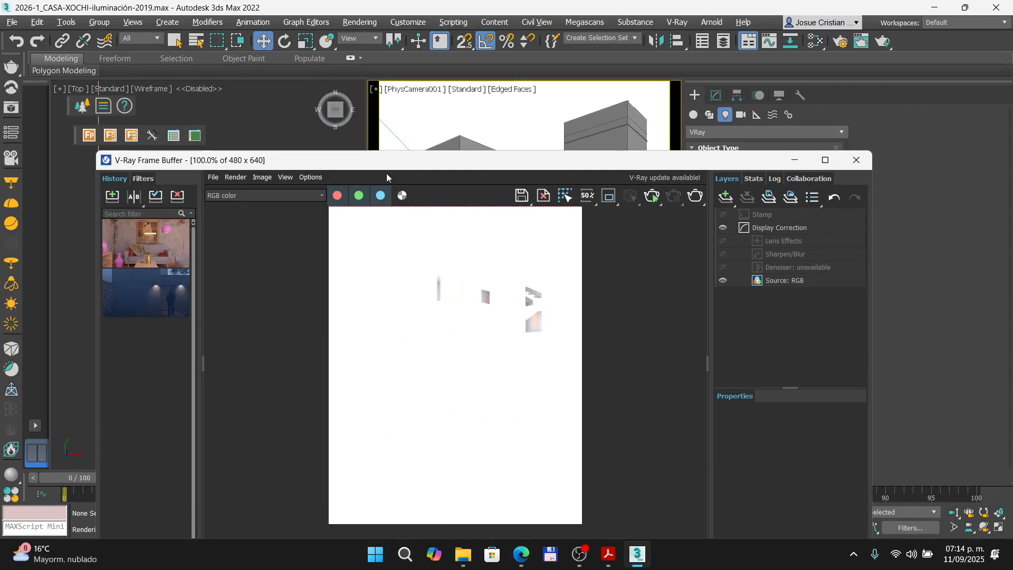
{"action": "left_click", "coordinate": [856, 160]}
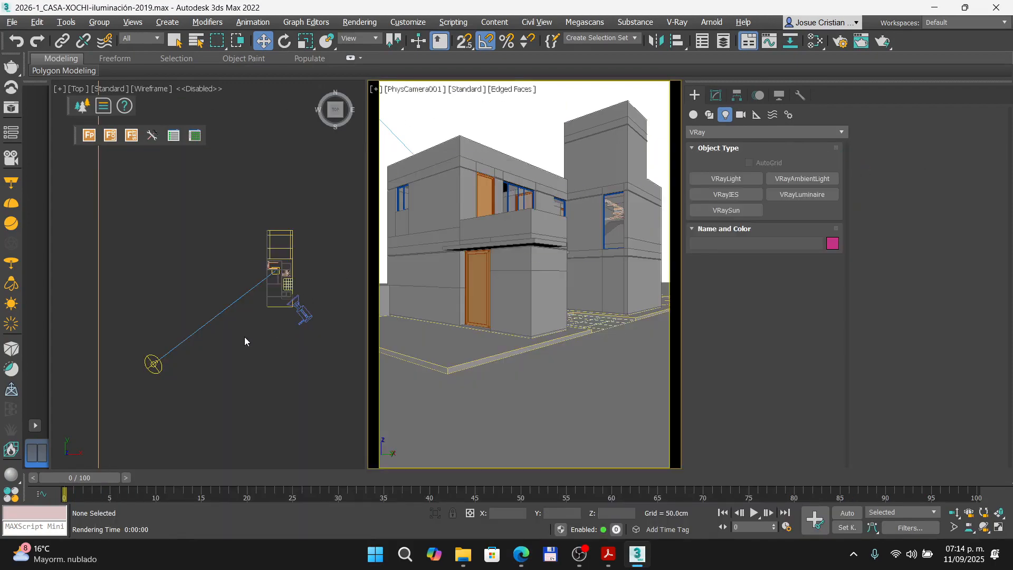
- Set the exposure target of PhysCamera001 to 12 EV and reopen the V-Ray Frame Buffer
{"action": "left_click", "coordinate": [302, 310]}
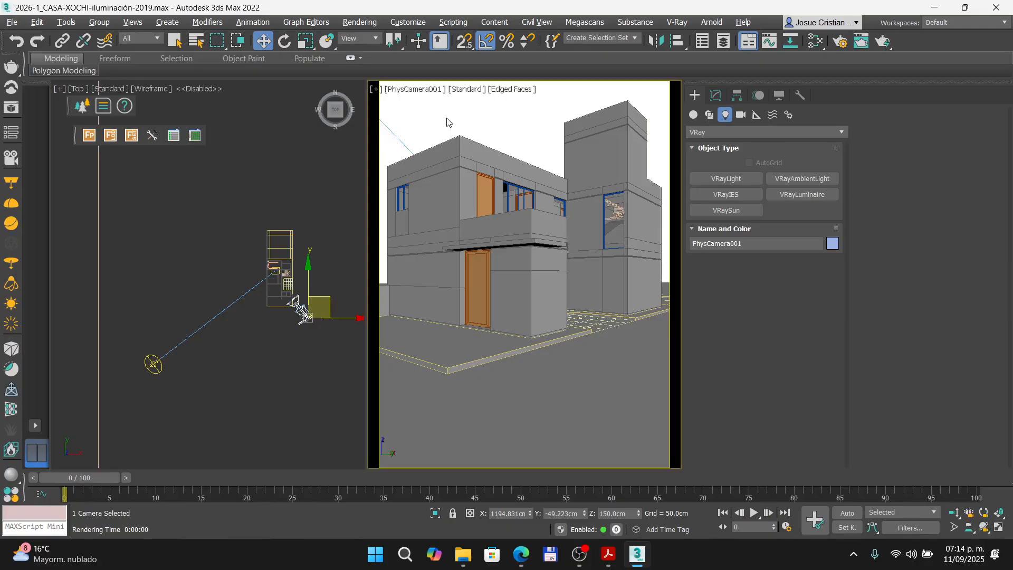
{"action": "left_click", "coordinate": [715, 95]}
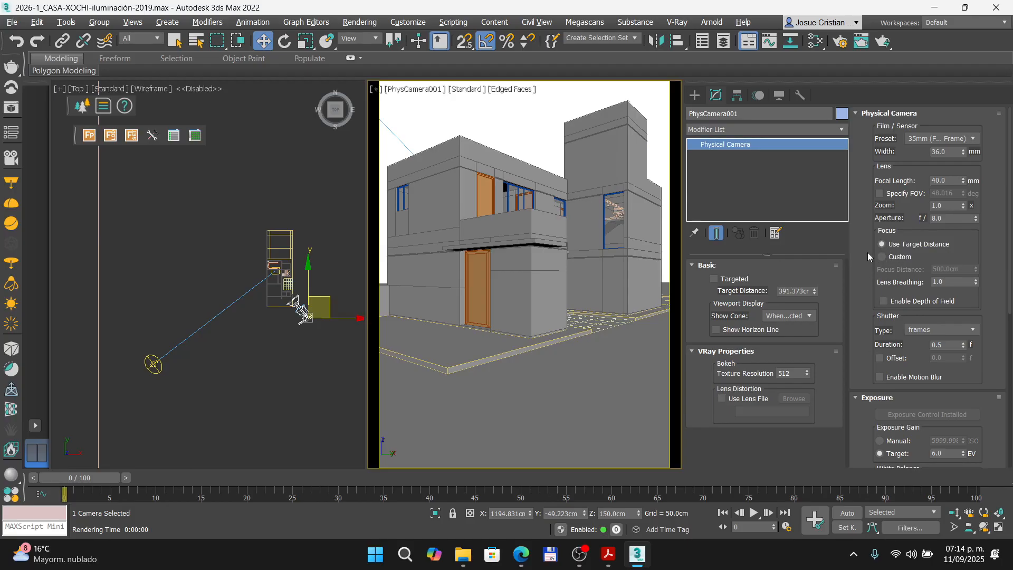
{"action": "scroll", "coordinate": [867, 252], "scroll_direction": "down", "scroll_amount": 5}
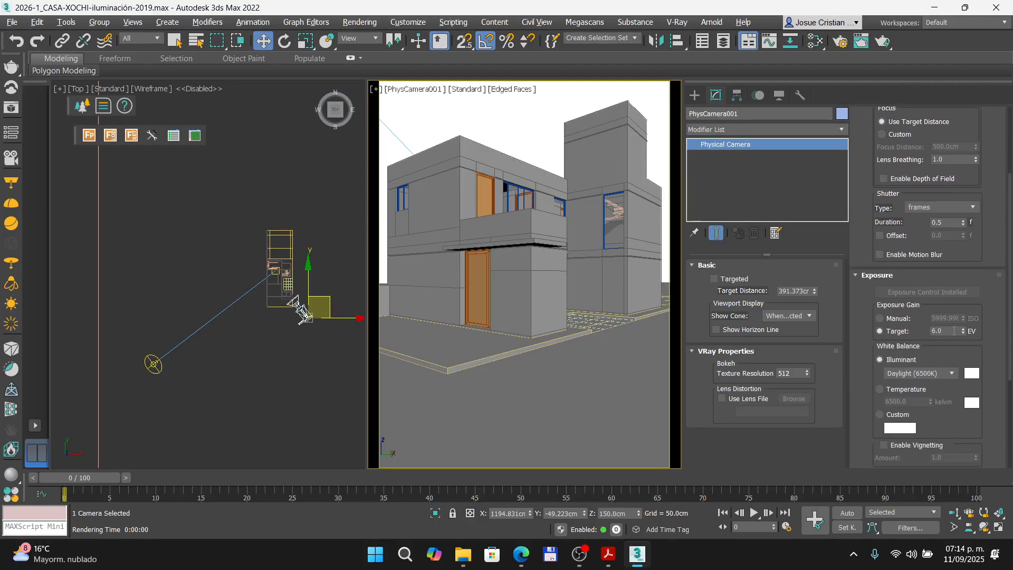
{"action": "left_click", "coordinate": [946, 331]}
{"action": "type", "text": "12"}
{"action": "key", "text": "Return"}
{"action": "left_click", "coordinate": [9, 109]}
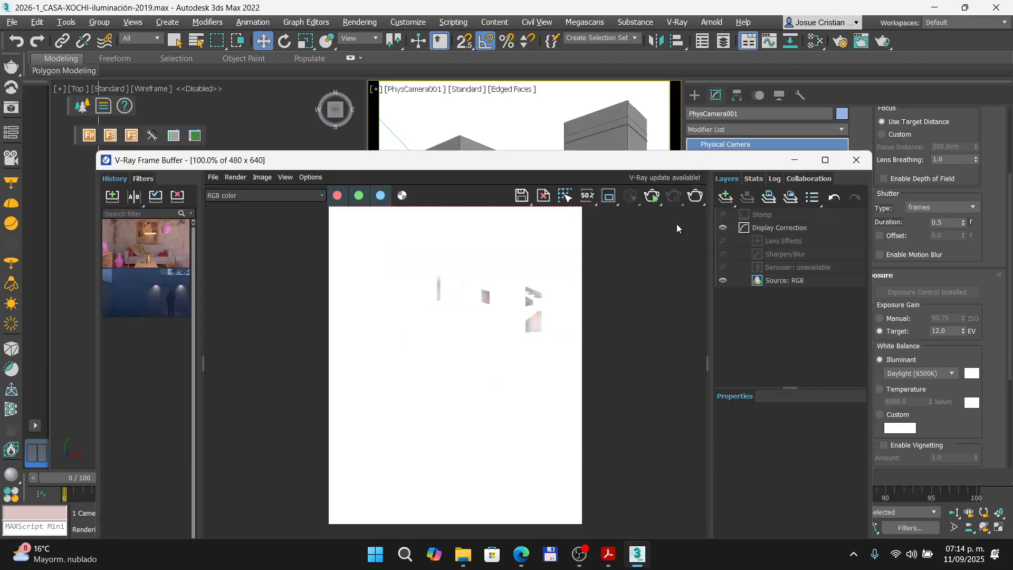
- Browse the presentation's slides in the browser back to Frame Buffer and examine the enlarged screenshot of the render windows
{"action": "left_click", "coordinate": [522, 554]}
{"action": "key", "text": "Right"}
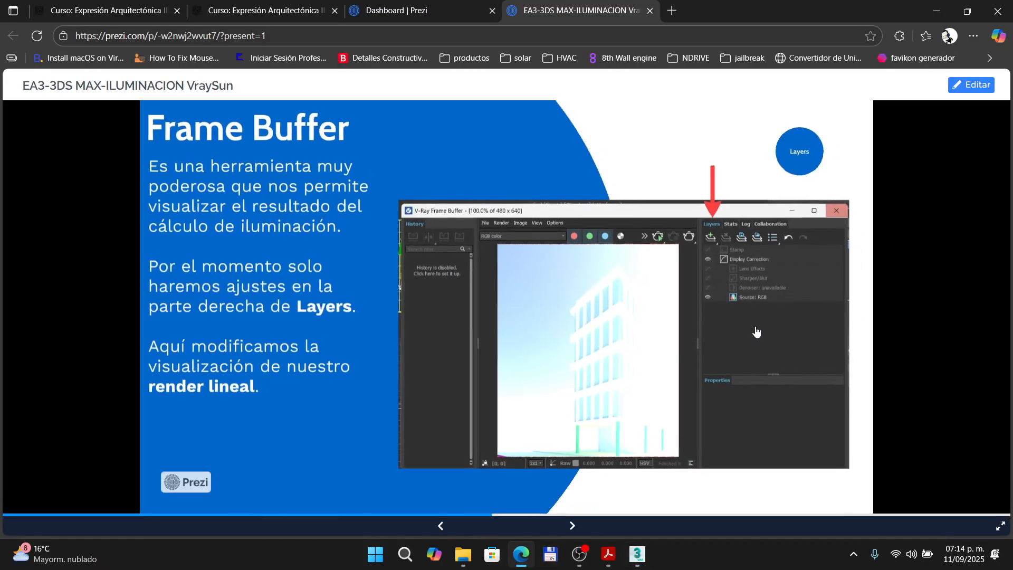
{"action": "key", "text": "Right"}
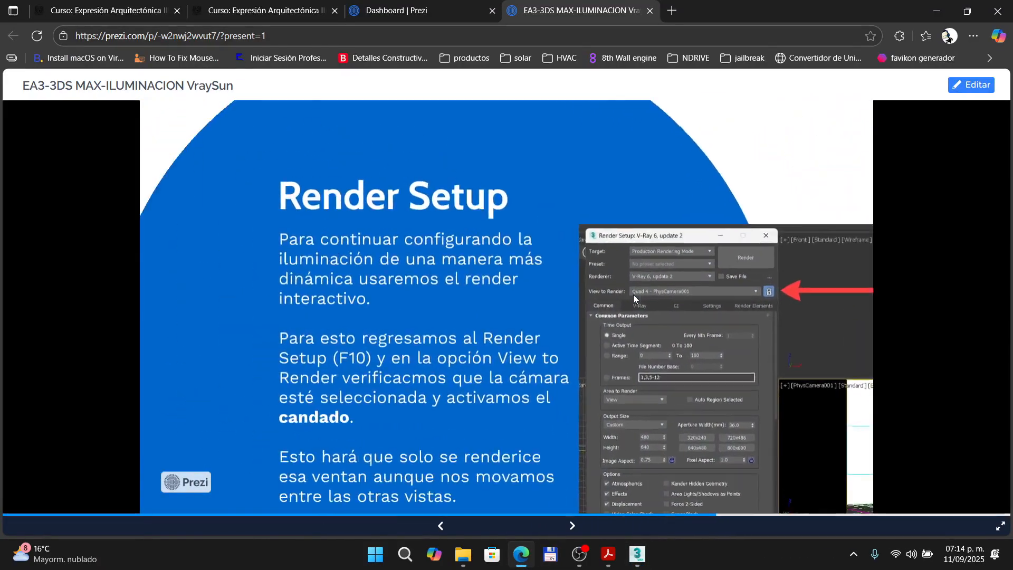
{"action": "key", "text": "Left"}
{"action": "key", "text": "Left"}
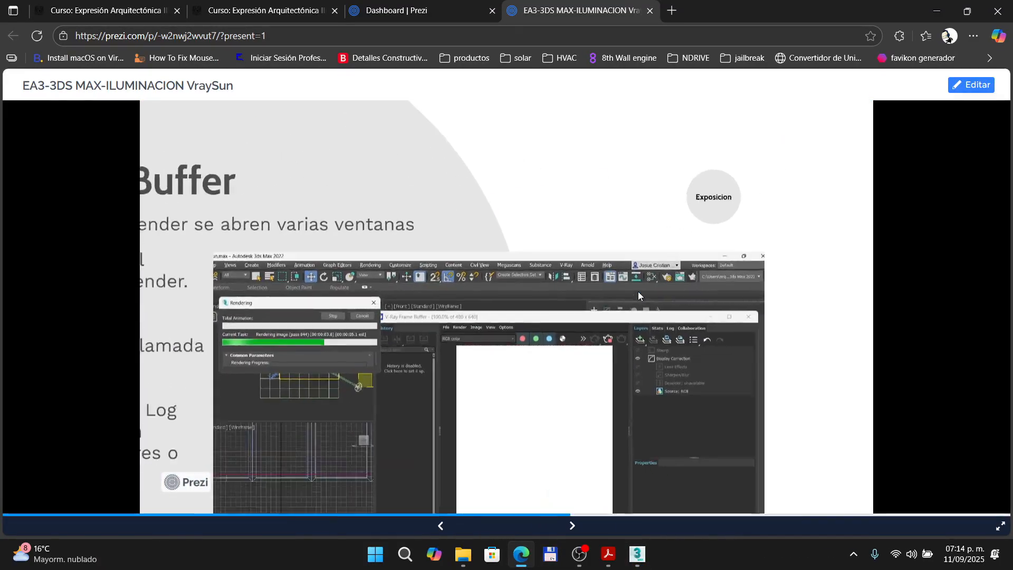
{"action": "scroll", "coordinate": [668, 382], "scroll_direction": "up", "scroll_amount": 3}
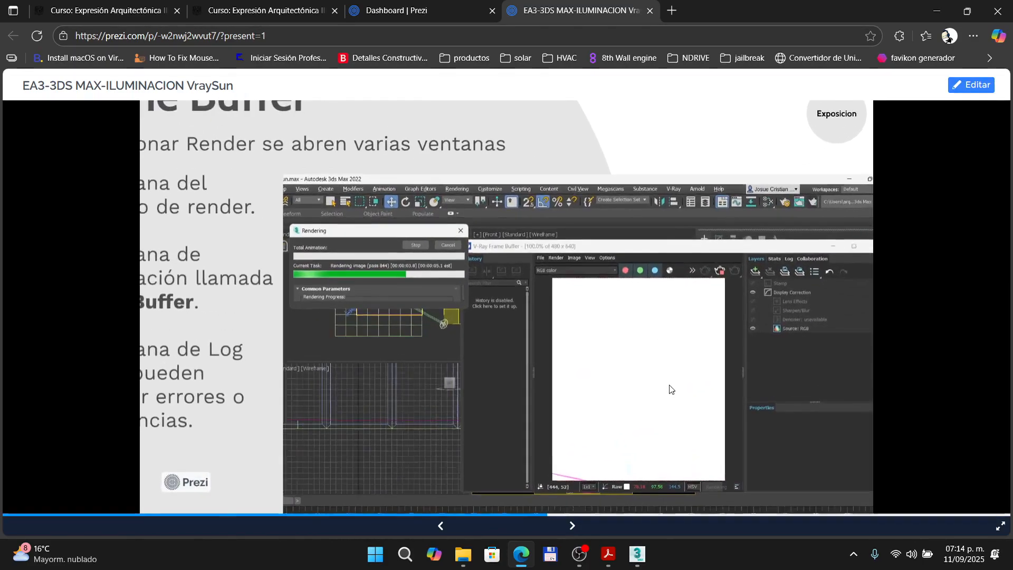
{"action": "left_click_drag", "start_coordinate": [671, 384], "coordinate": [518, 246]}
{"action": "scroll", "coordinate": [453, 223], "scroll_direction": "up", "scroll_amount": 1}
{"action": "left_click_drag", "start_coordinate": [452, 223], "coordinate": [464, 272]}
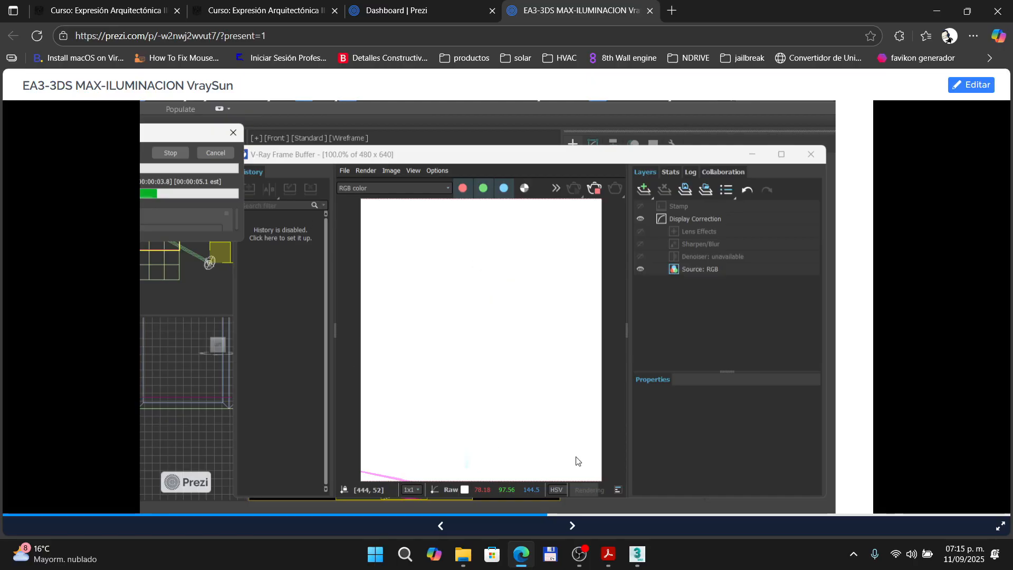
- Check the new render in 3ds Max's V-Ray Frame Buffer and return to the presentation's Frame Buffer slide in the browser
{"action": "left_click", "coordinate": [635, 556]}
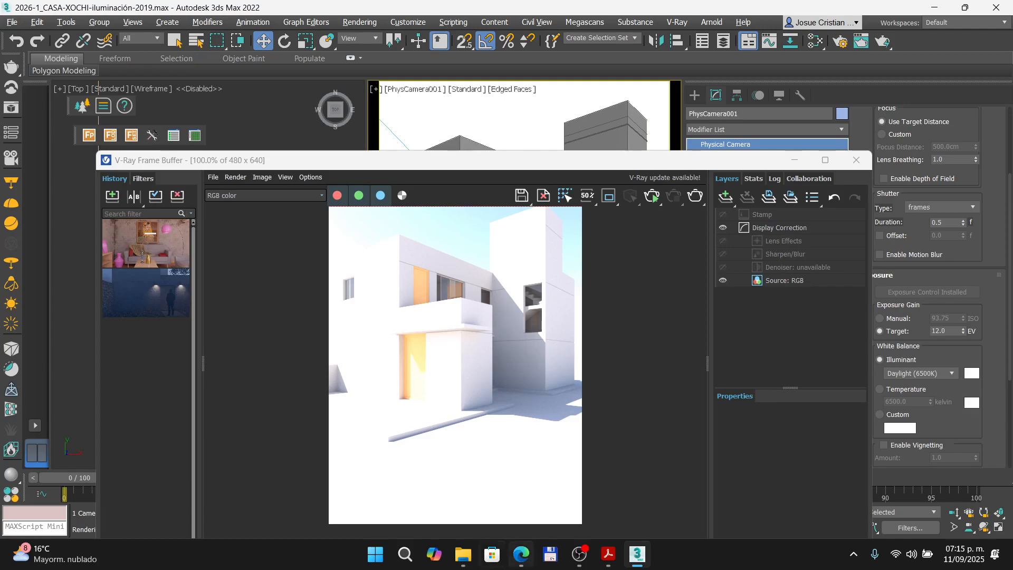
{"action": "left_click", "coordinate": [520, 562]}
{"action": "left_click", "coordinate": [678, 291]}
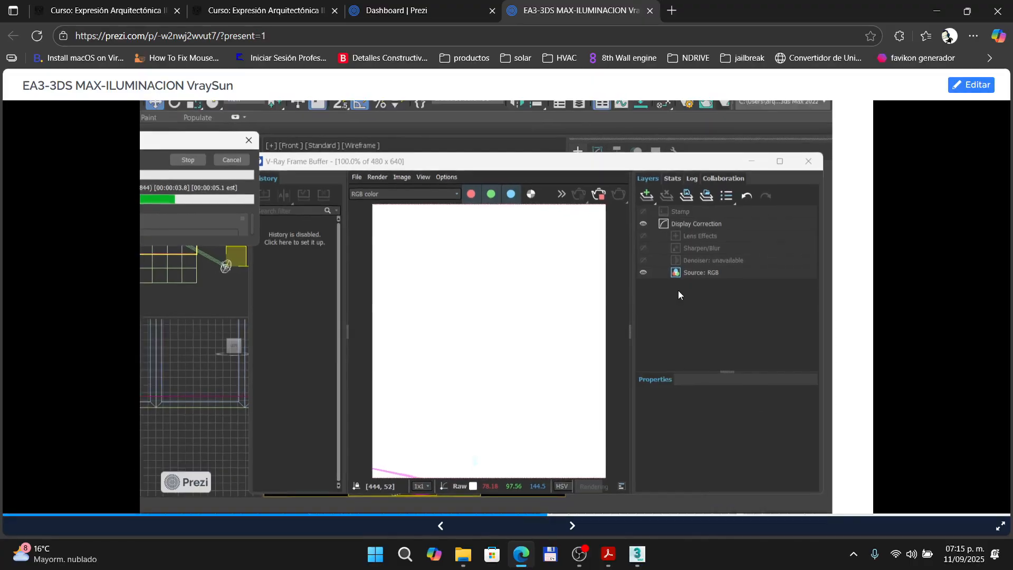
- Read the presentation's Exposición slide in the browser, compare it with the render in 3ds Max, and advance to the Frame Buffer slide
{"action": "left_click", "coordinate": [679, 291]}
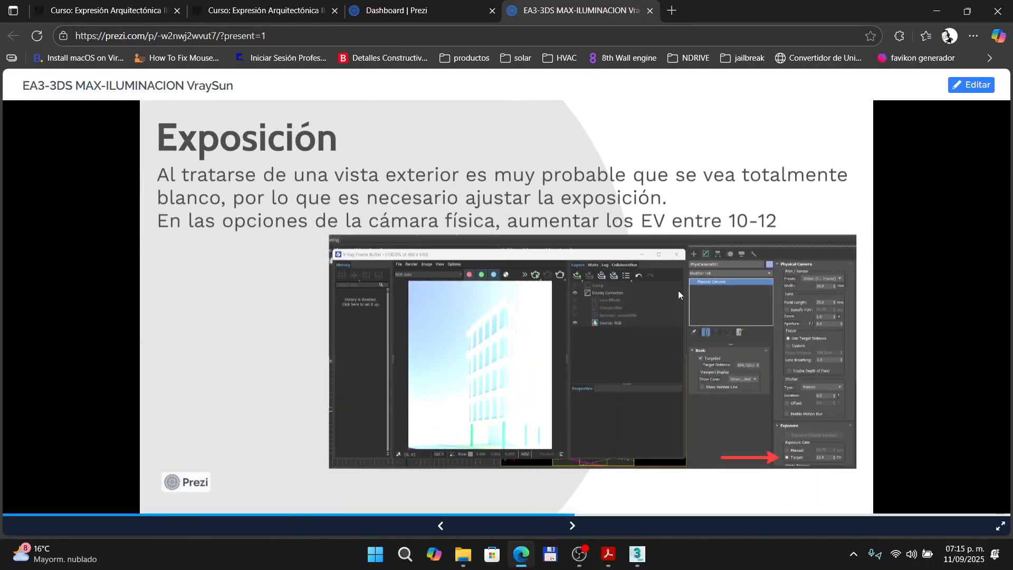
{"action": "left_click", "coordinate": [637, 554]}
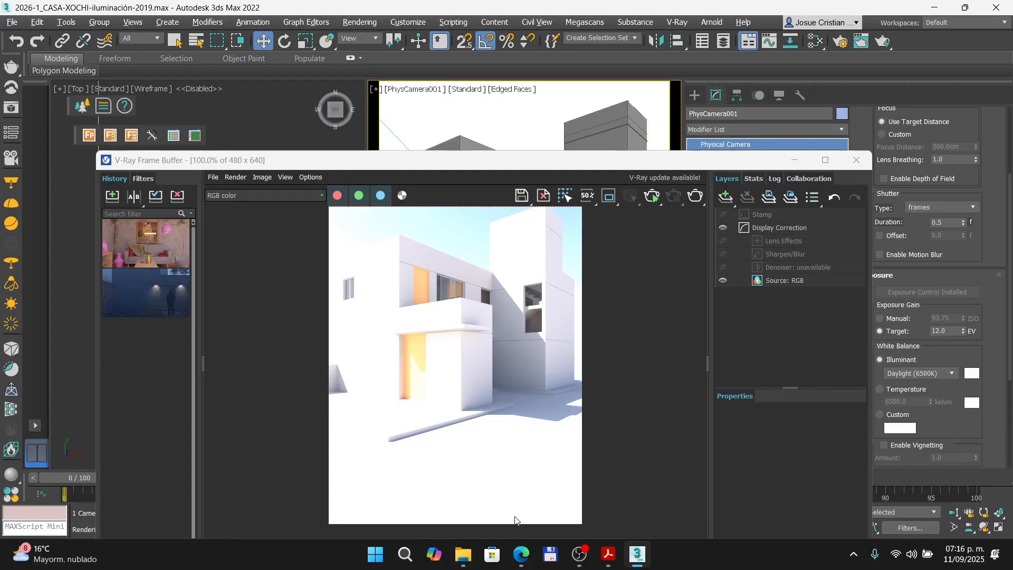
{"action": "left_click", "coordinate": [521, 554]}
{"action": "key", "text": "Right"}
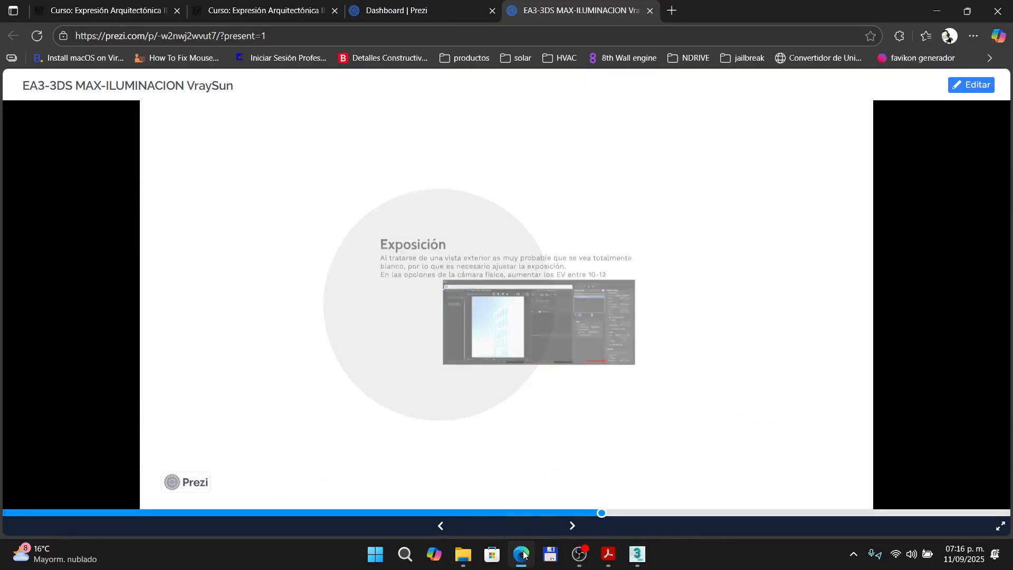
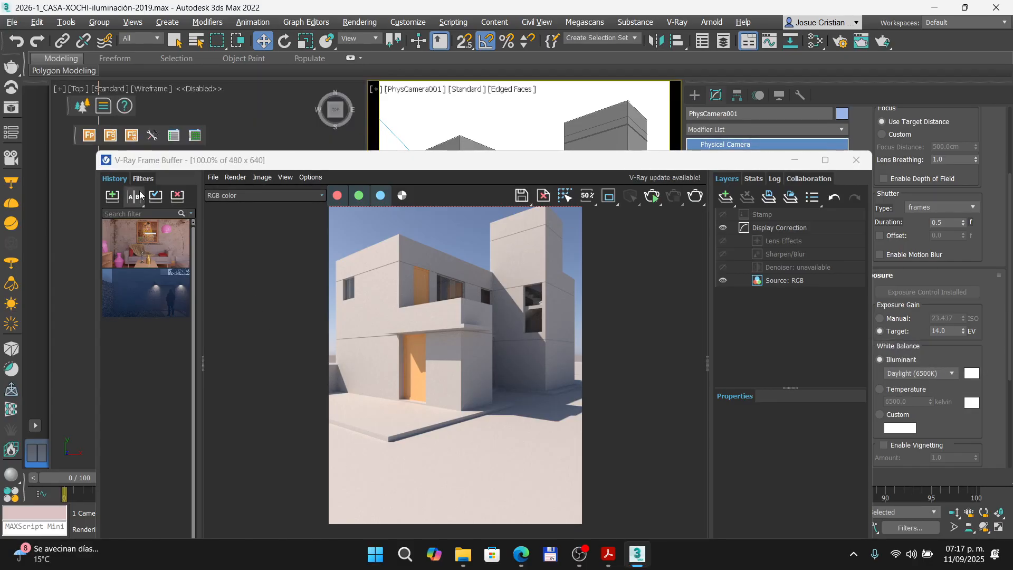
- Save the current render to the V-Ray history, re-render PhysCamera001 at a 12 EV exposure target, and save that render too
{"action": "left_click", "coordinate": [113, 196]}
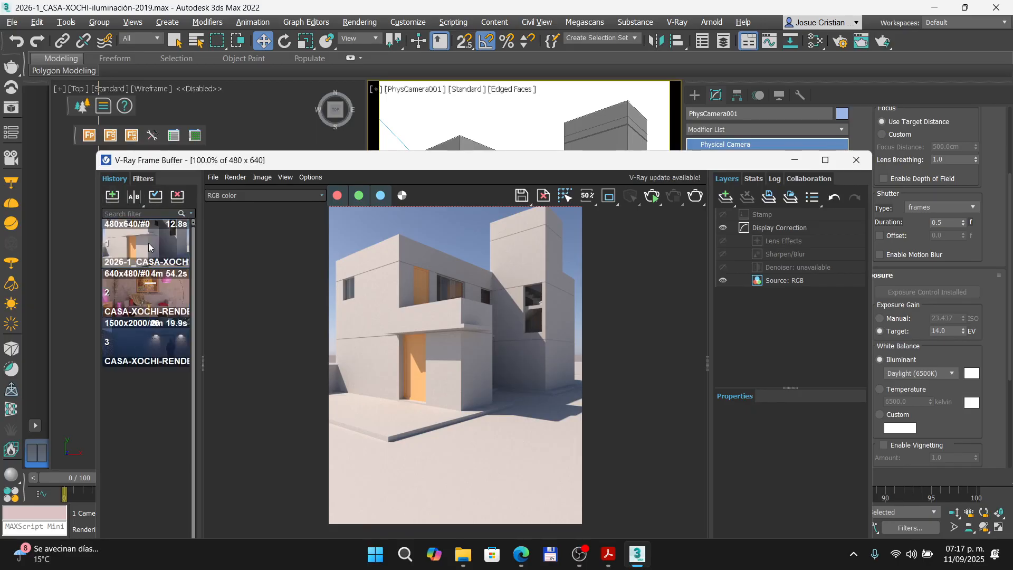
{"action": "double_click", "coordinate": [949, 331]}
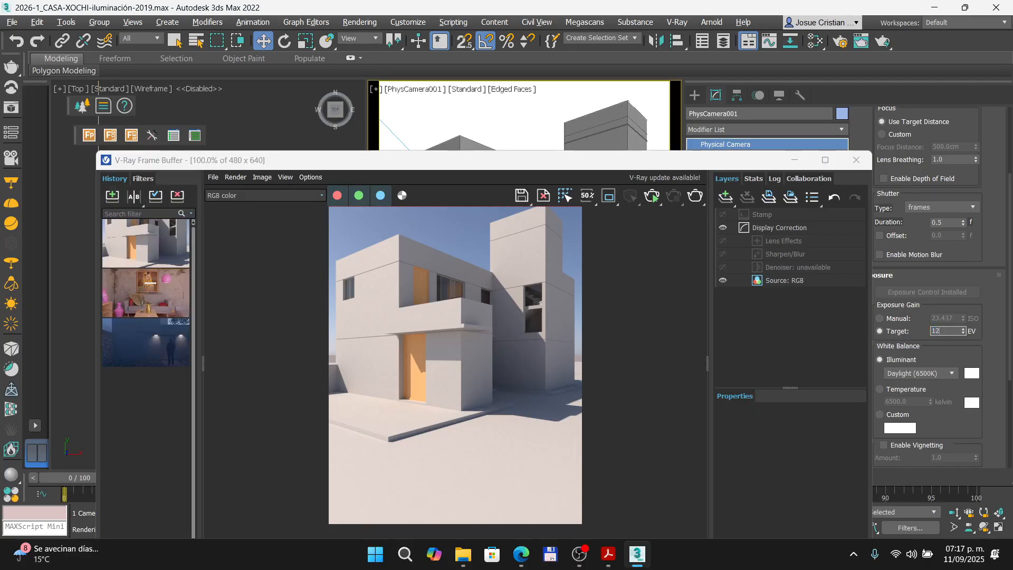
{"action": "left_click", "coordinate": [652, 195]}
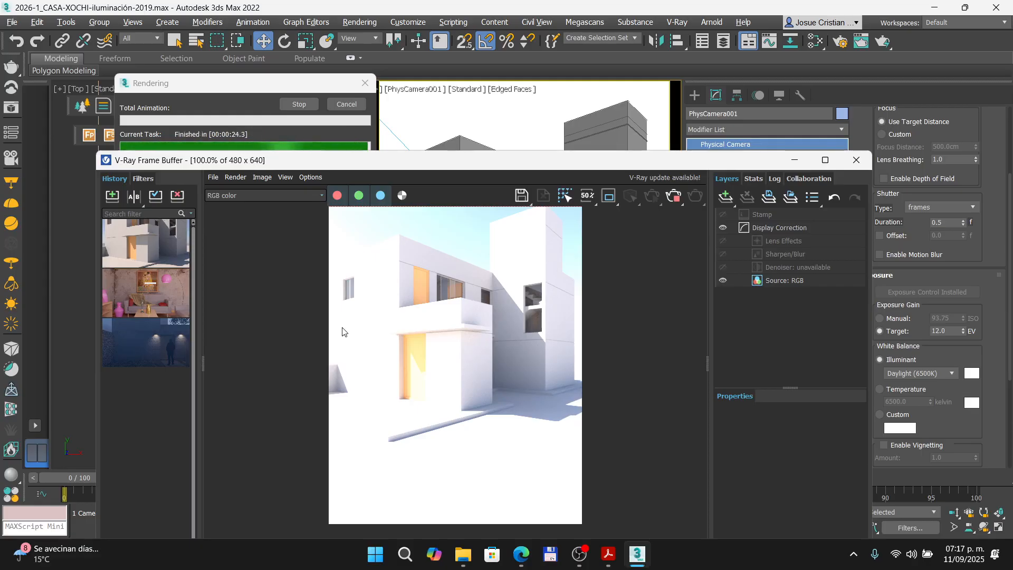
{"action": "left_click", "coordinate": [112, 197]}
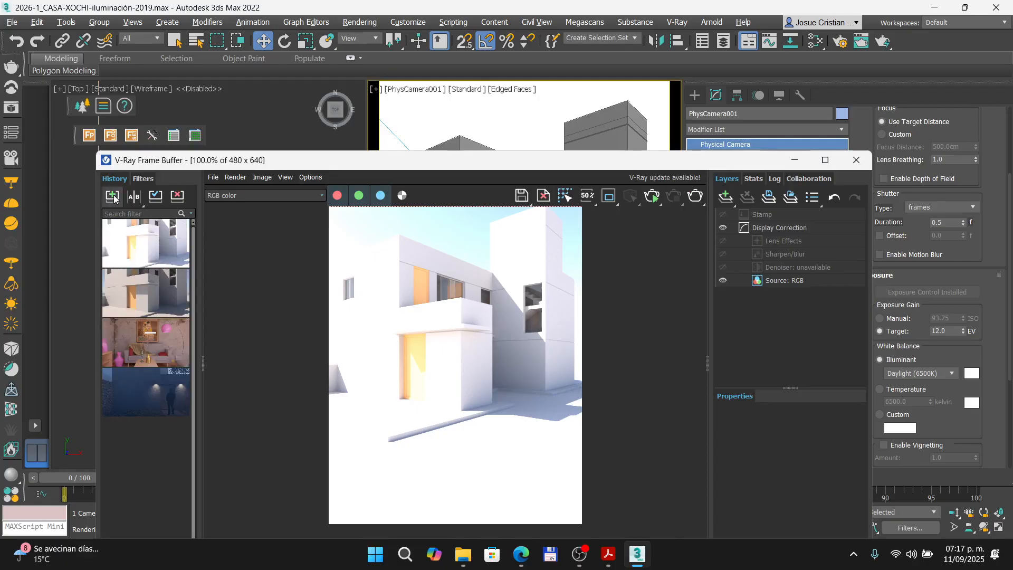
- Compare the two saved house renders from the V-Ray history by loading them alternately, ending on the newest one
{"action": "double_click", "coordinate": [160, 293]}
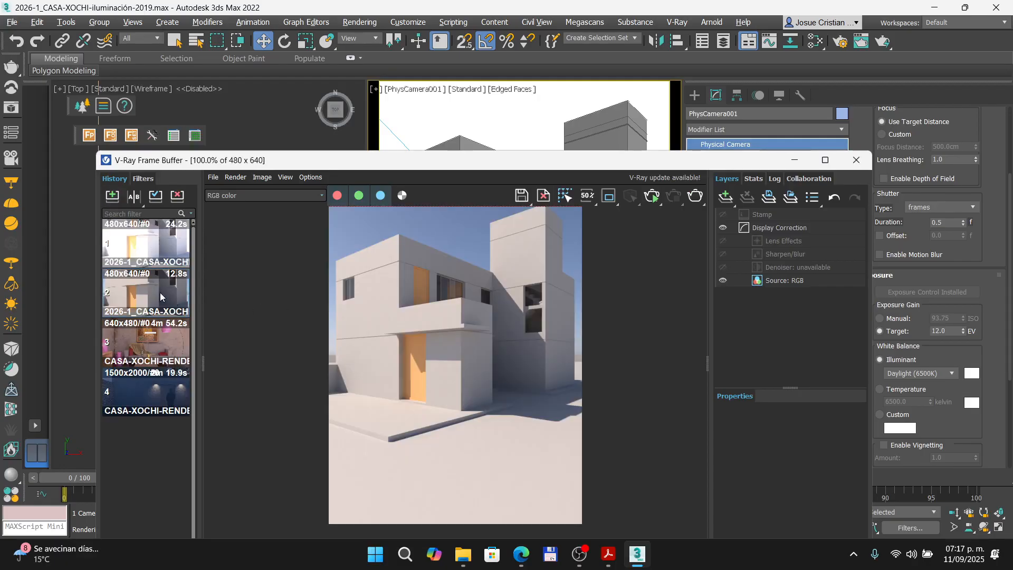
{"action": "double_click", "coordinate": [147, 249]}
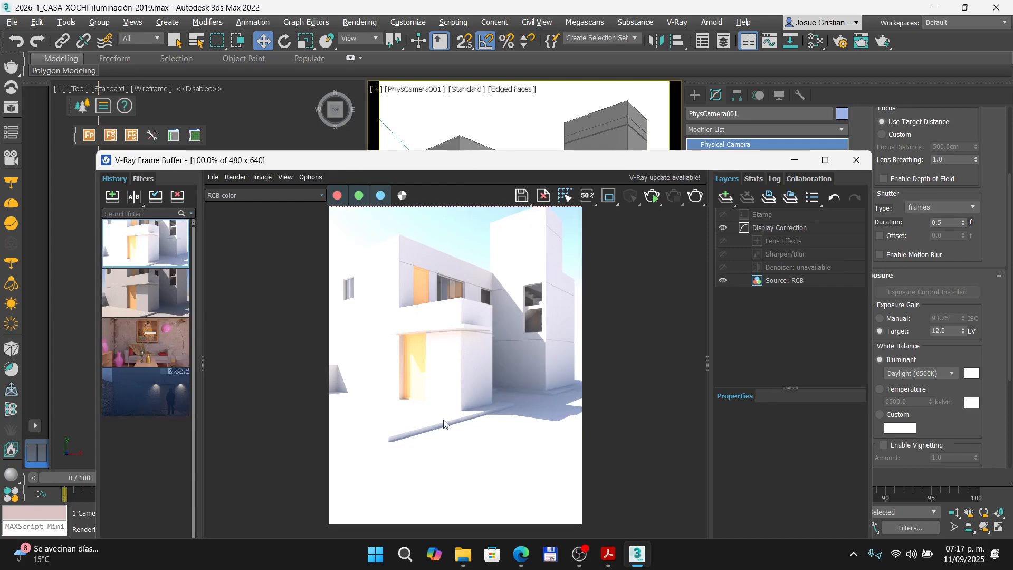
{"action": "double_click", "coordinate": [145, 290]}
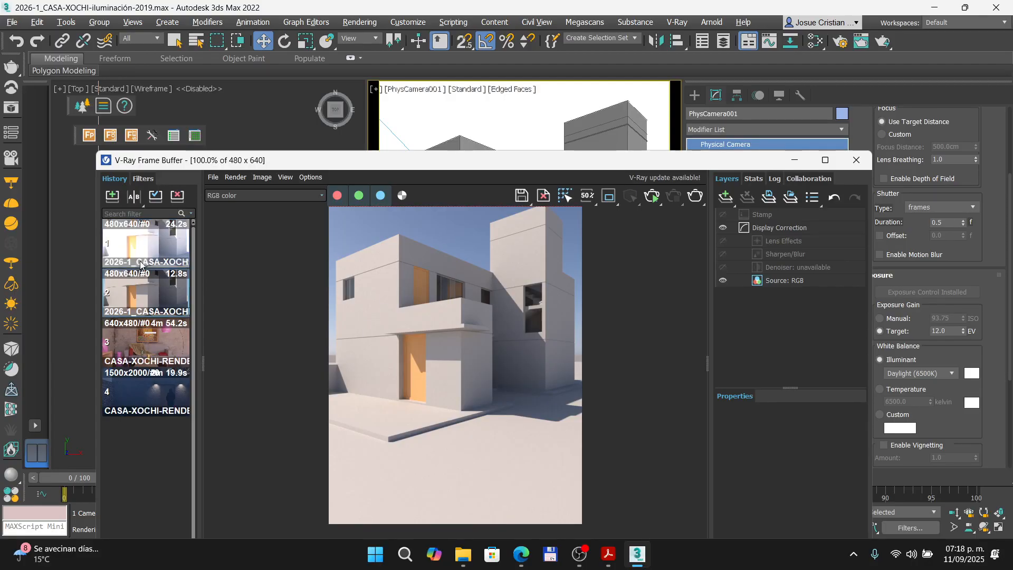
{"action": "left_click", "coordinate": [156, 236]}
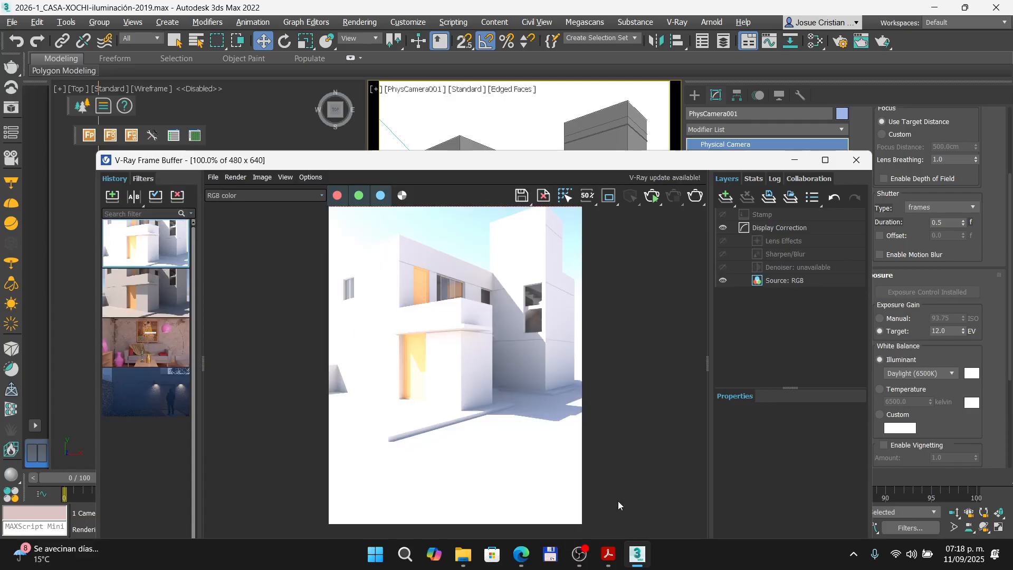
- Switch to the browser presentation, examine the Layers area on the Frame Buffer slide, and advance to the Mapeo de color slide
{"action": "left_click", "coordinate": [520, 554]}
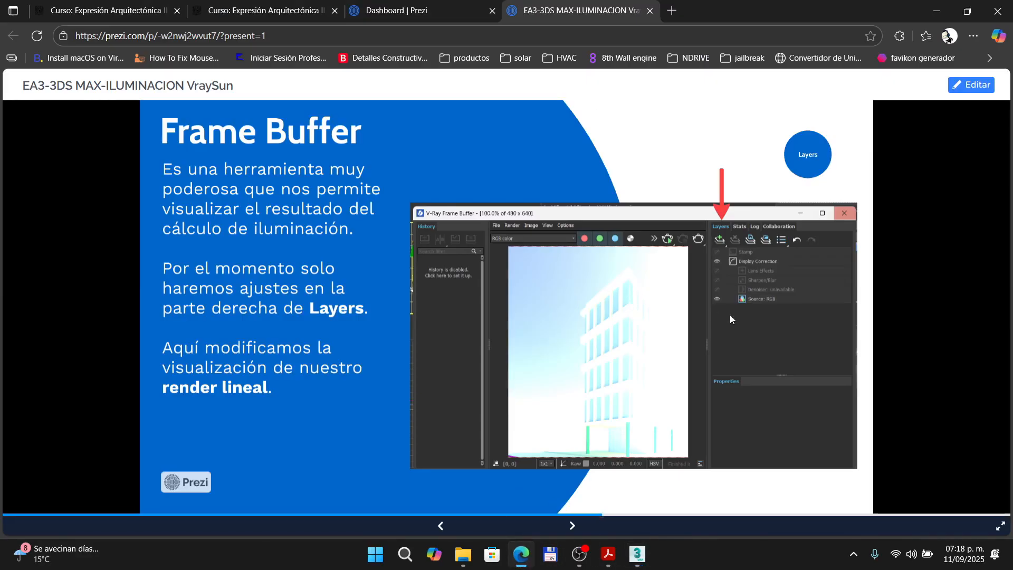
{"action": "left_click", "coordinate": [603, 323]}
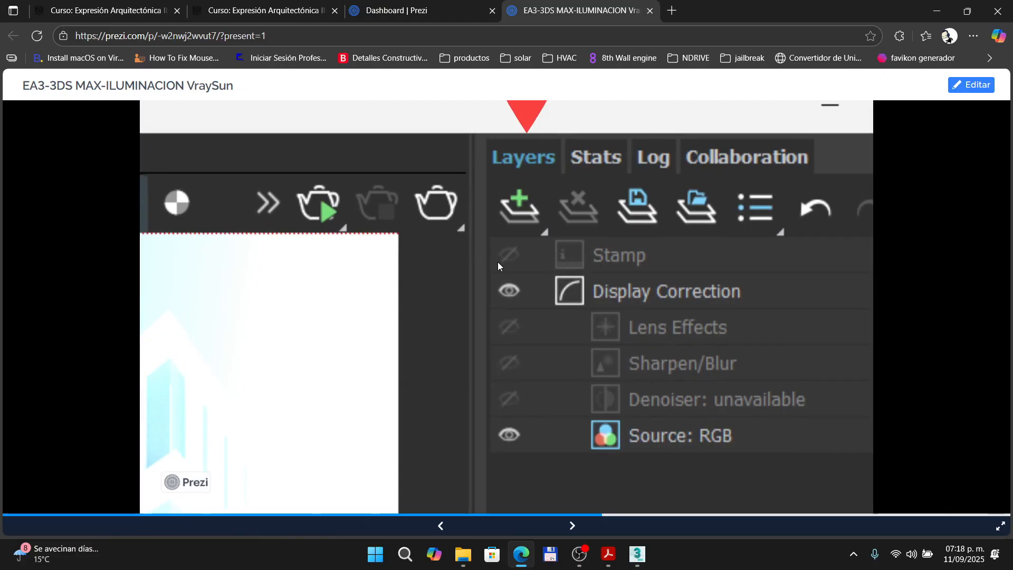
{"action": "key", "text": "Right"}
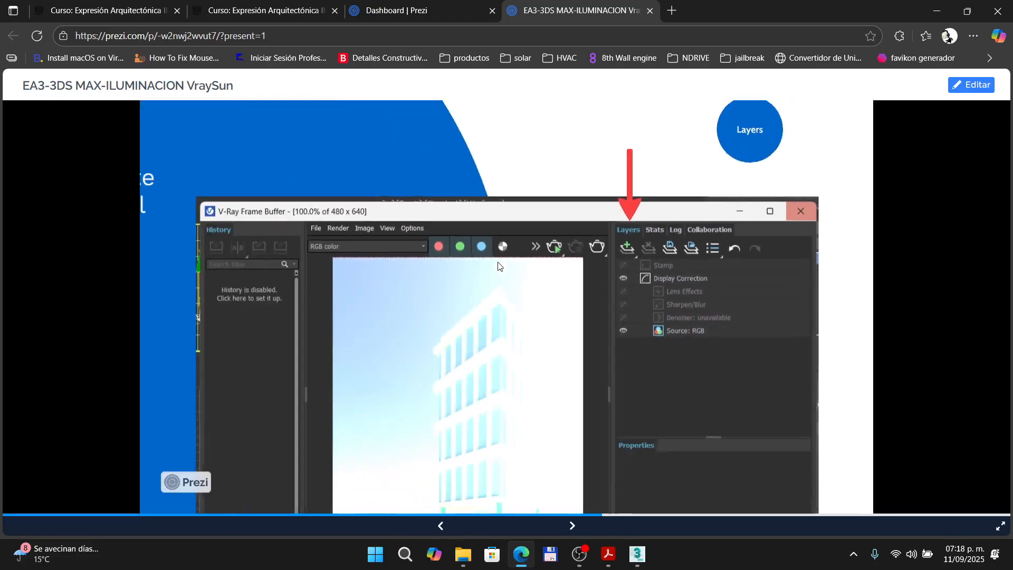
{"action": "key", "text": "Right"}
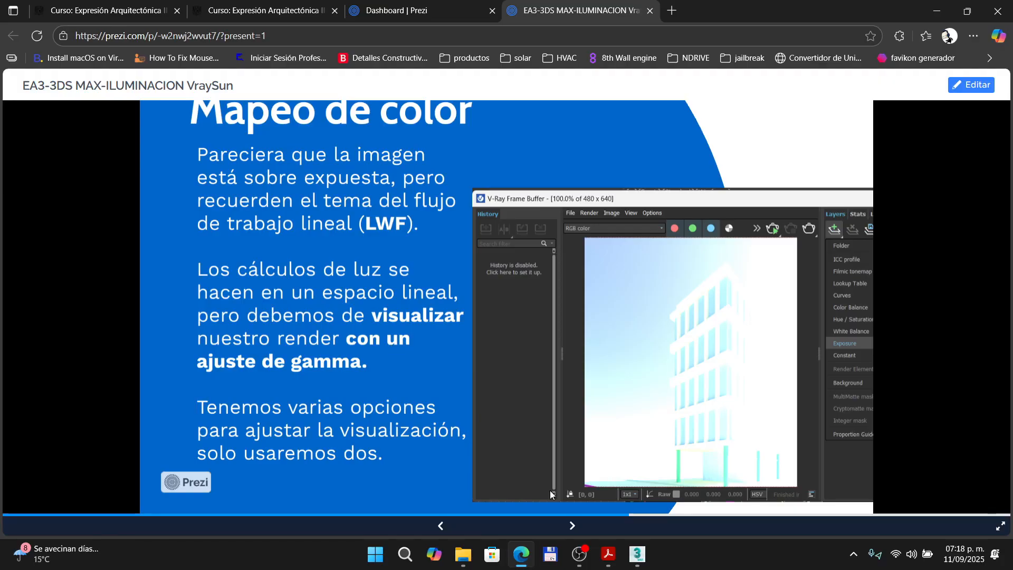
- Examine the list of correction layers, including Exposure, in the enlarged screenshot on the Mapeo de color slide
{"action": "left_click", "coordinate": [641, 300]}
{"action": "scroll", "coordinate": [665, 290], "scroll_direction": "up", "scroll_amount": 4}
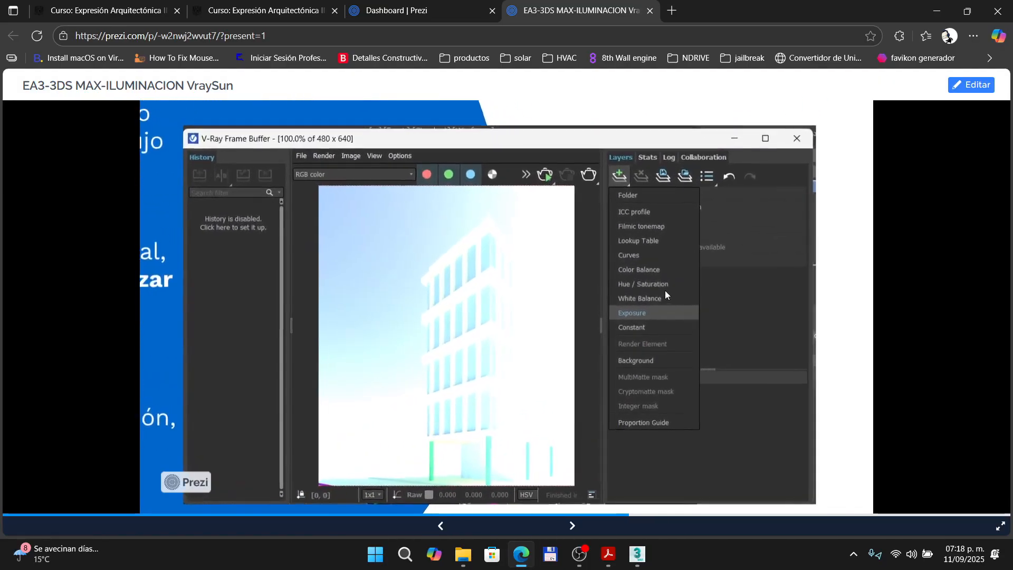
{"action": "left_click_drag", "start_coordinate": [648, 201], "coordinate": [611, 267]}
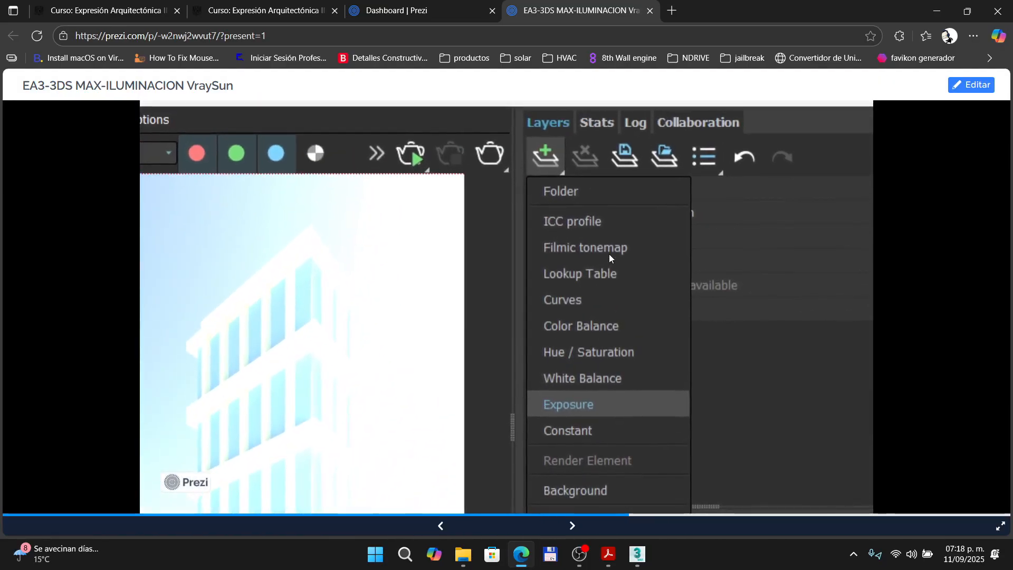
{"action": "scroll", "coordinate": [554, 176], "scroll_direction": "up", "scroll_amount": 2}
{"action": "scroll", "coordinate": [556, 164], "scroll_direction": "up", "scroll_amount": 2}
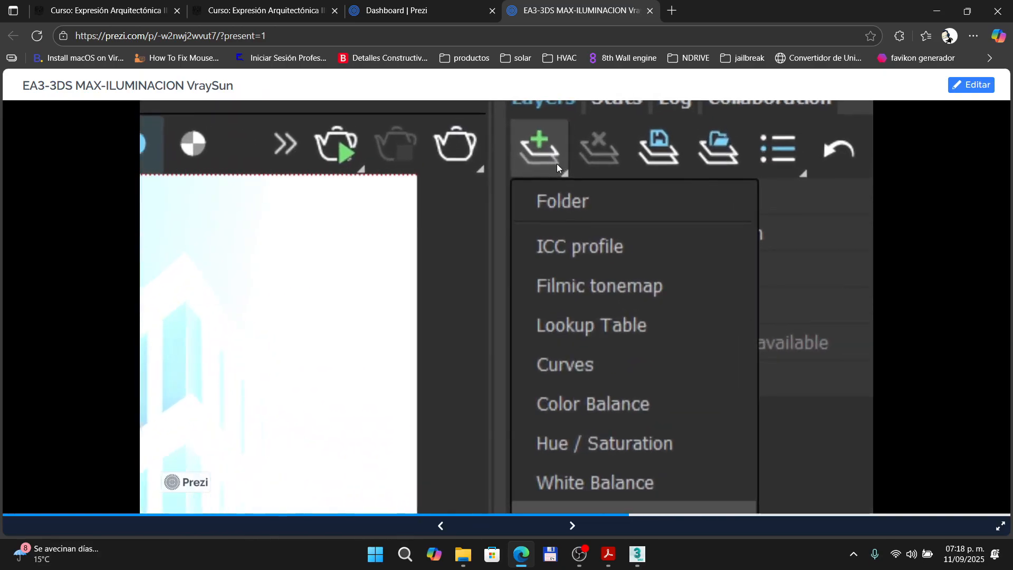
{"action": "left_click_drag", "start_coordinate": [564, 320], "coordinate": [547, 214]}
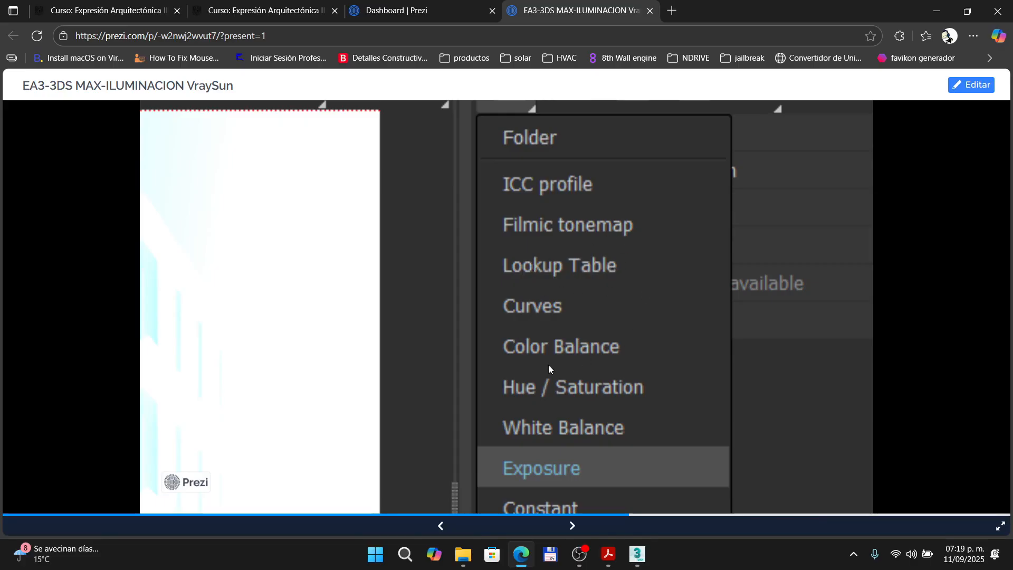
{"action": "left_click_drag", "start_coordinate": [630, 378], "coordinate": [628, 271]}
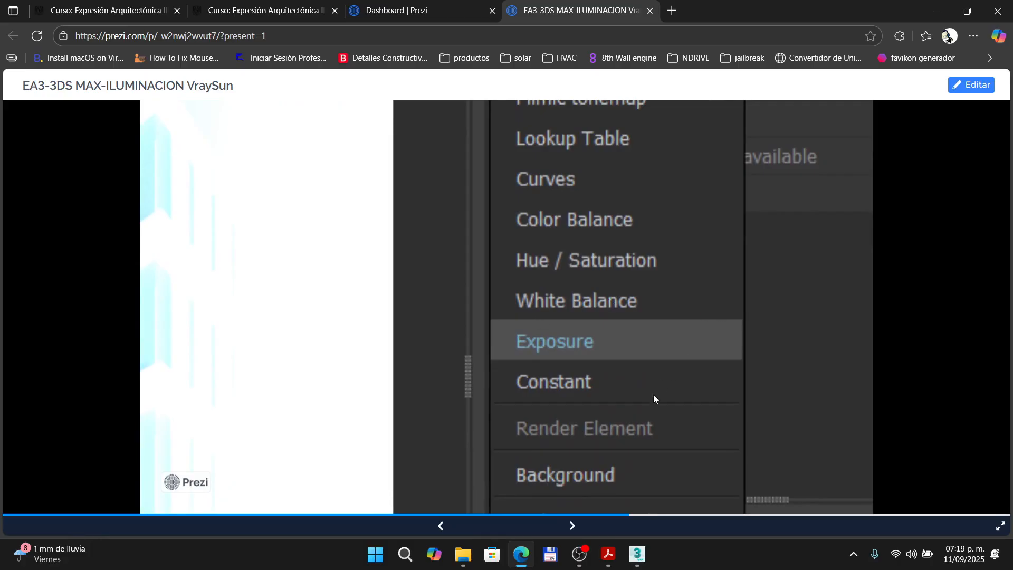
{"action": "left_click_drag", "start_coordinate": [653, 393], "coordinate": [651, 290]}
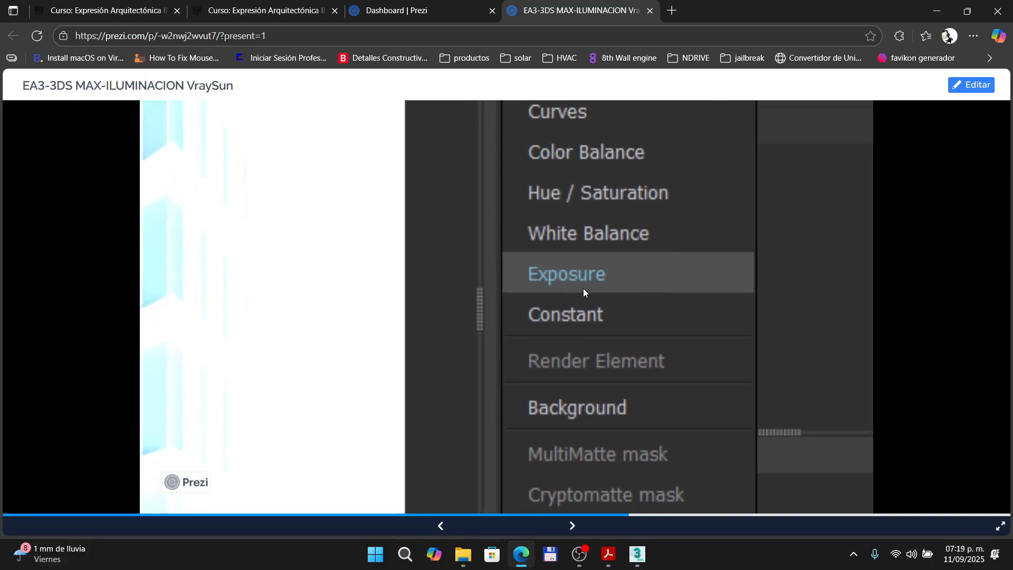
- Return to 3ds Max and add an Exposure correction layer in the V-Ray Frame Buffer
{"action": "left_click", "coordinate": [636, 555]}
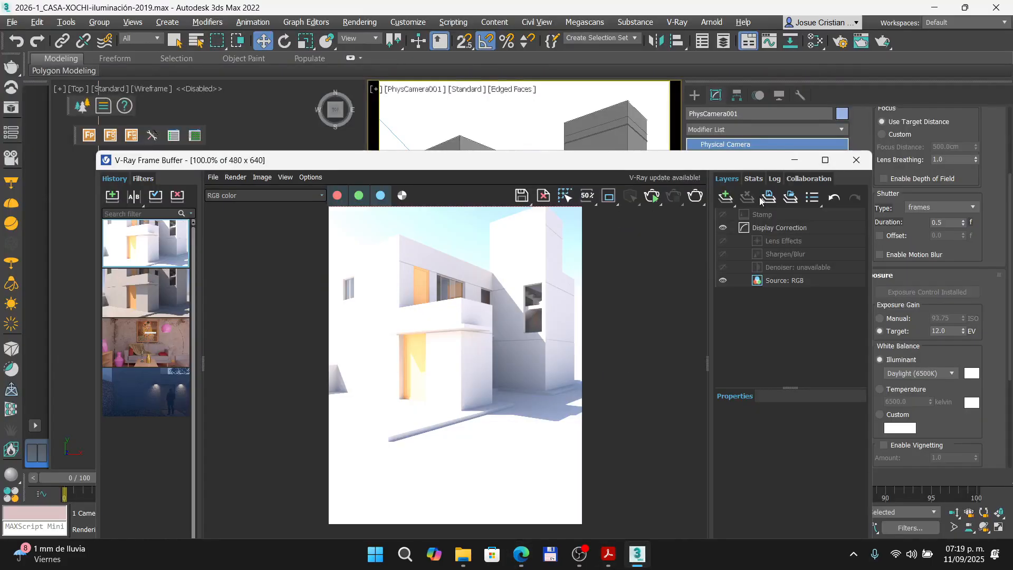
{"action": "left_click", "coordinate": [728, 200]}
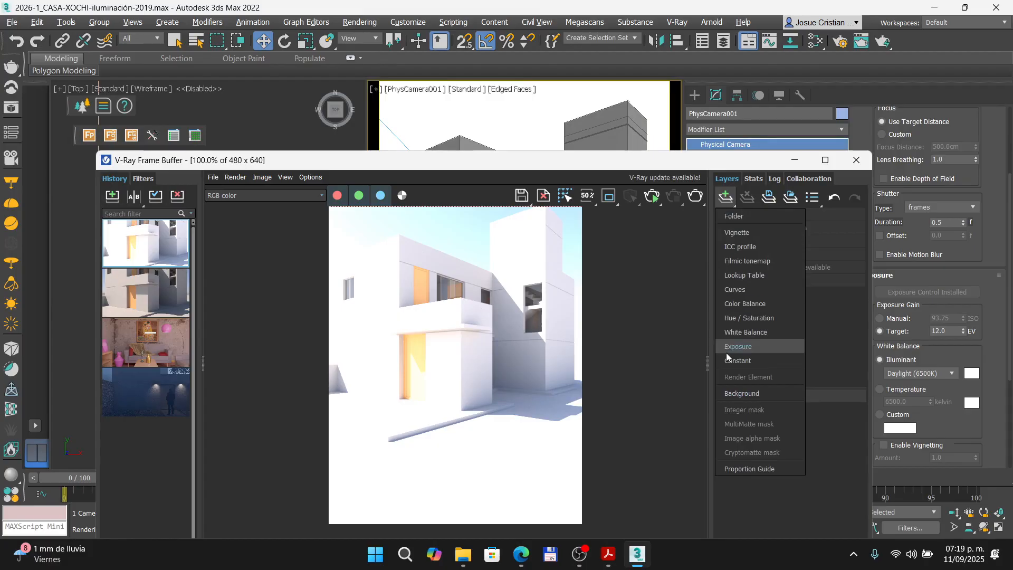
{"action": "left_click", "coordinate": [743, 350]}
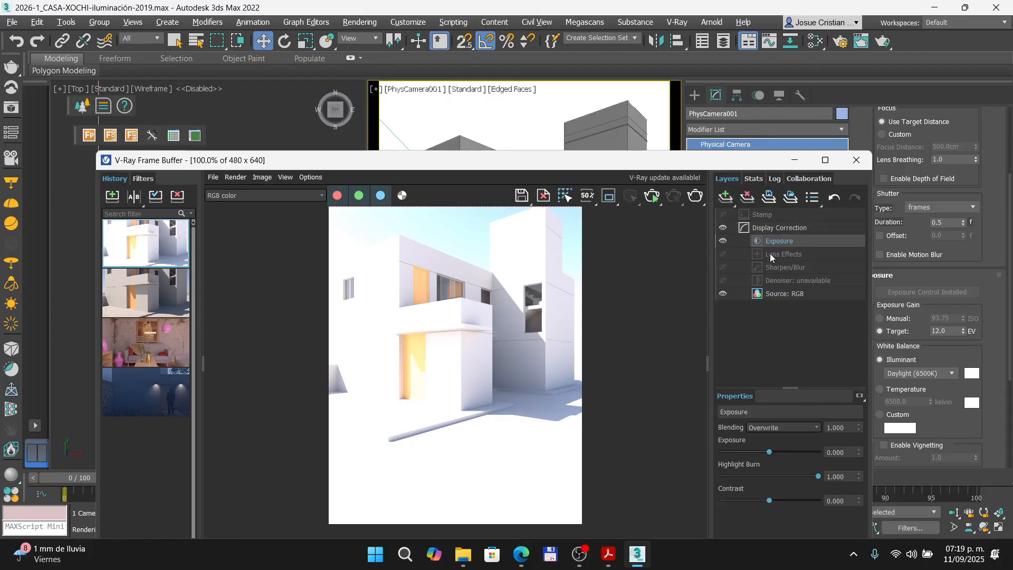
- Switch to the browser presentation and read the Exposure slide, examining its Highlight Burn settings up close
{"action": "left_click", "coordinate": [521, 554]}
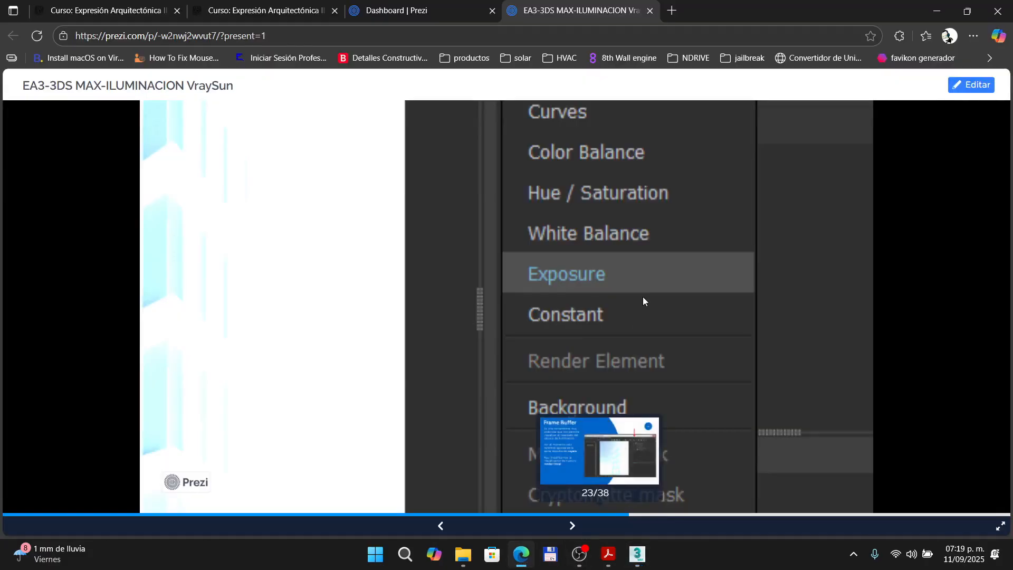
{"action": "key", "text": "Right"}
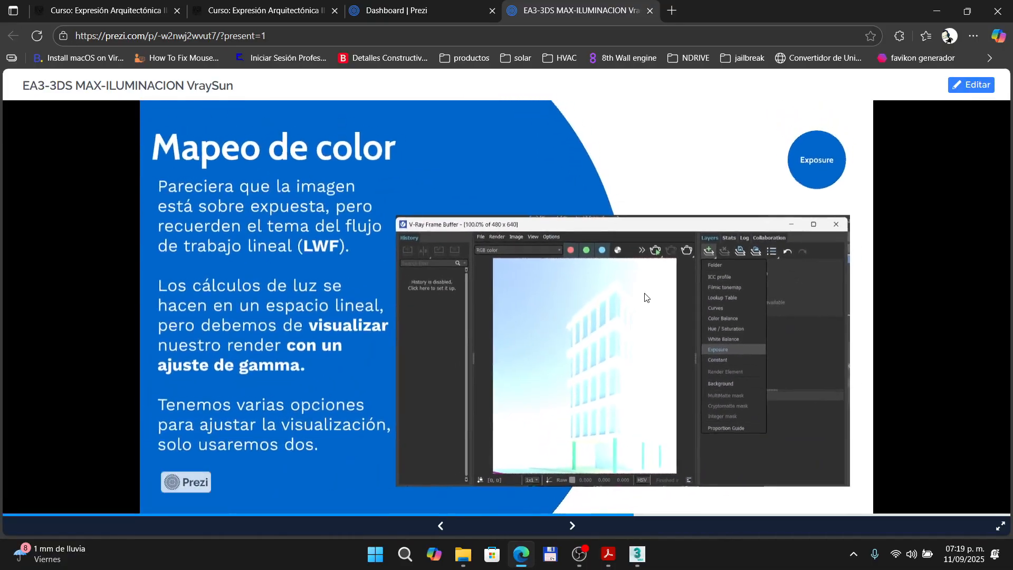
{"action": "key", "text": "Left"}
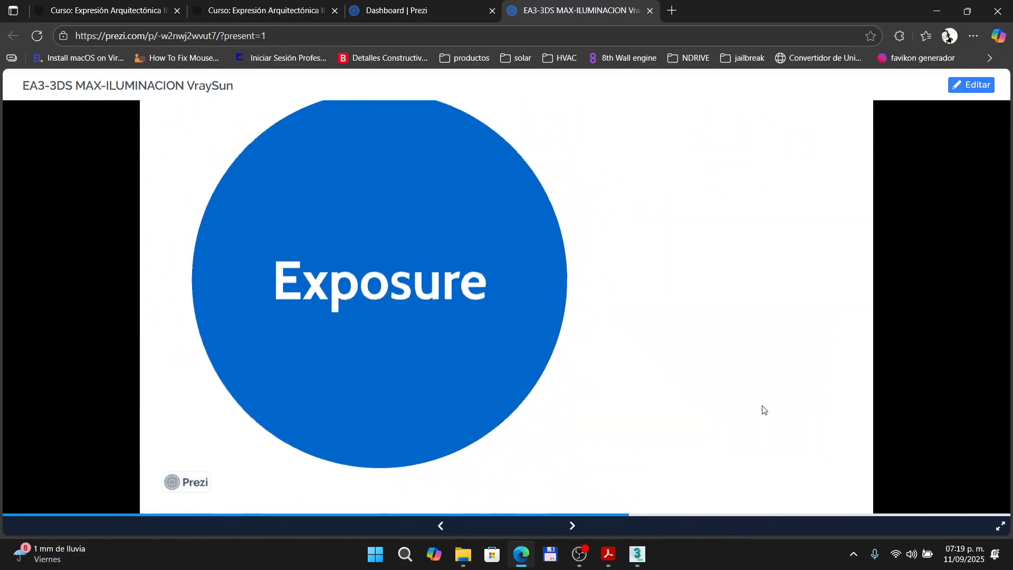
{"action": "key", "text": "Right"}
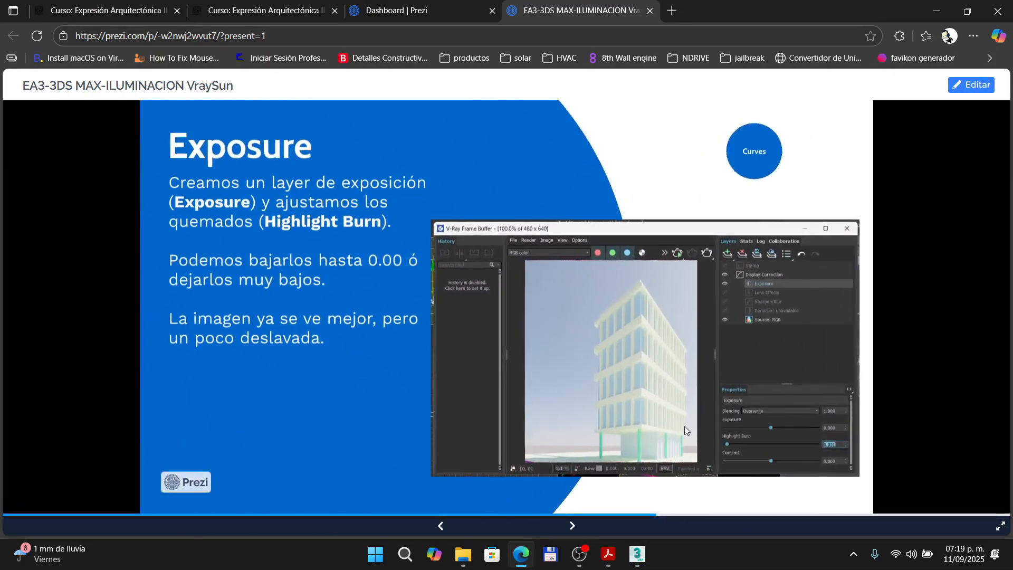
{"action": "left_click", "coordinate": [684, 425]}
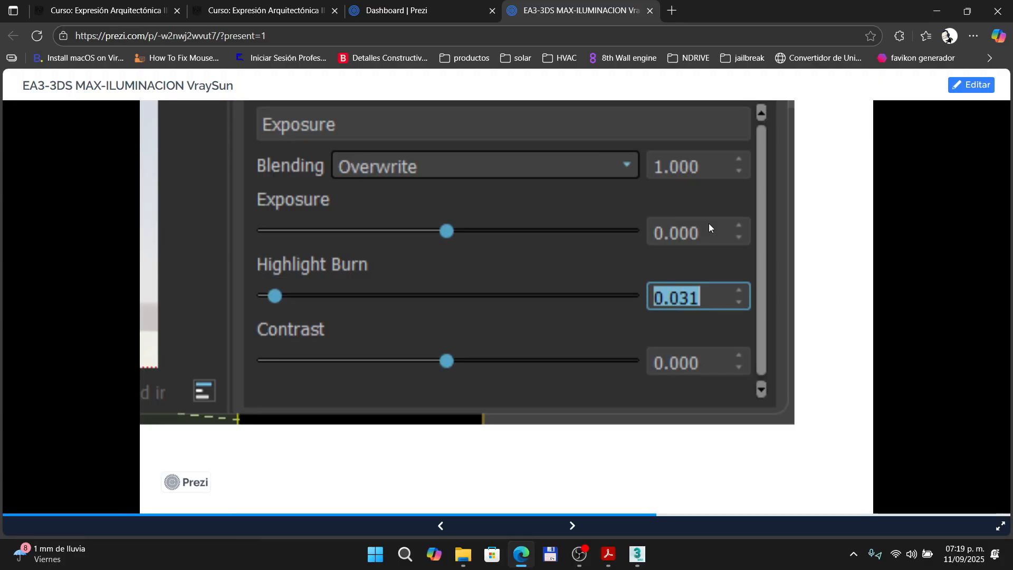
- Return to 3ds Max and lower the Exposure layer's Highlight Burn to 0.000
{"action": "key", "text": "alt+Tab"}
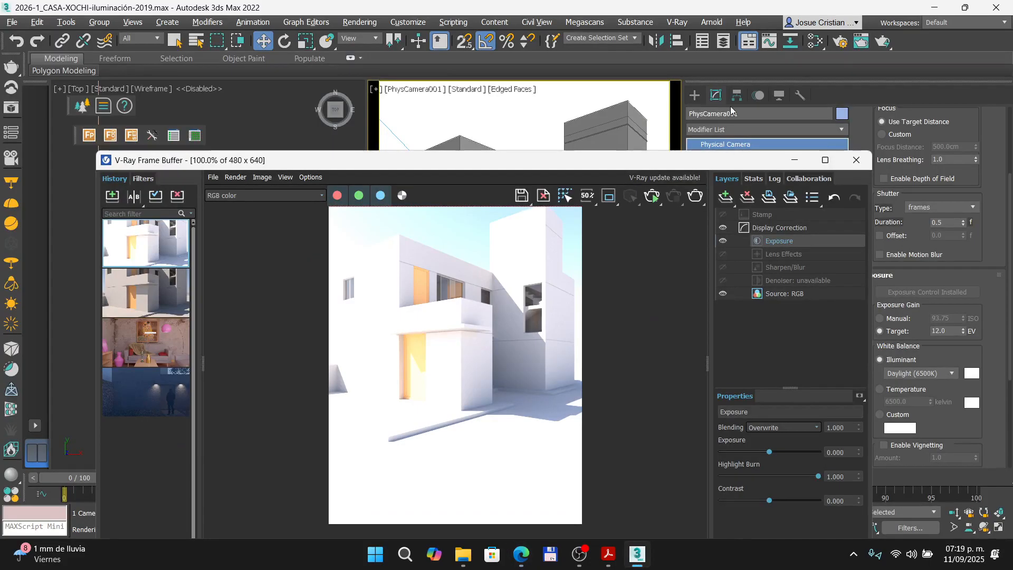
{"action": "left_click_drag", "start_coordinate": [818, 475], "coordinate": [723, 473]}
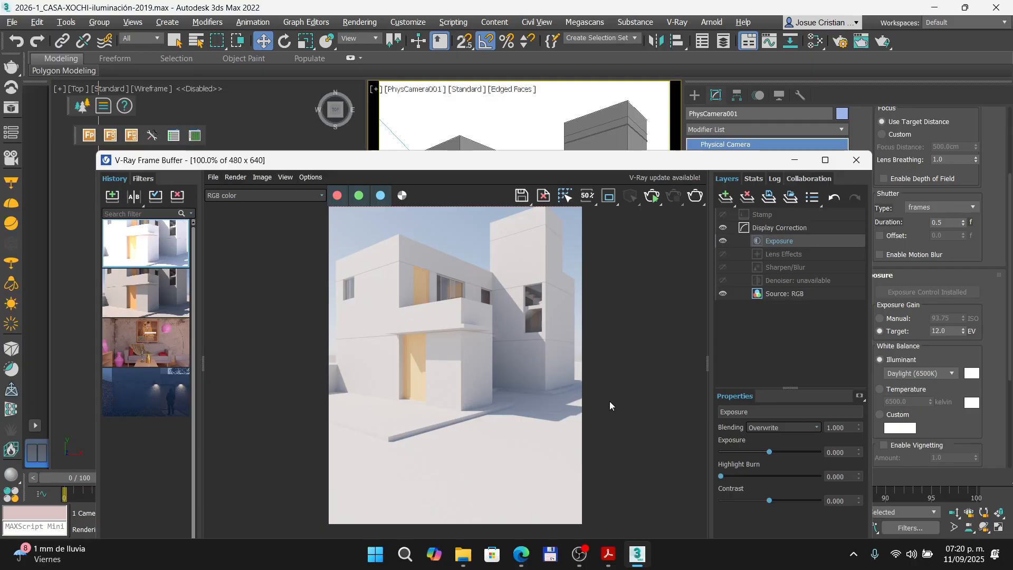
- Render the camera view with the PhysCamera001 exposure target at 12.5 EV and the Exposure layer's Highlight Burn at 0.065
{"action": "left_click", "coordinate": [950, 331]}
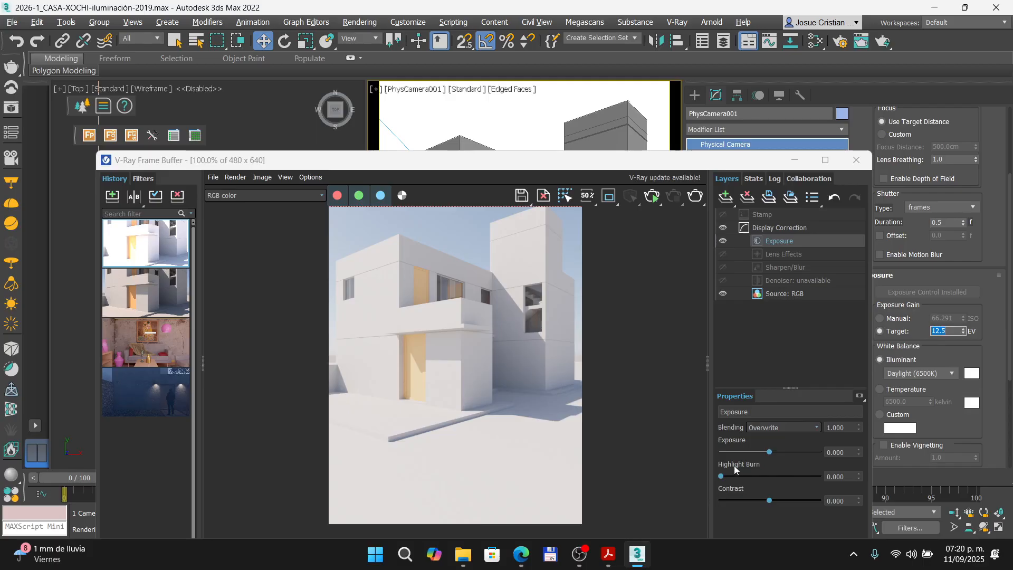
{"action": "left_click_drag", "start_coordinate": [725, 476], "coordinate": [726, 477]}
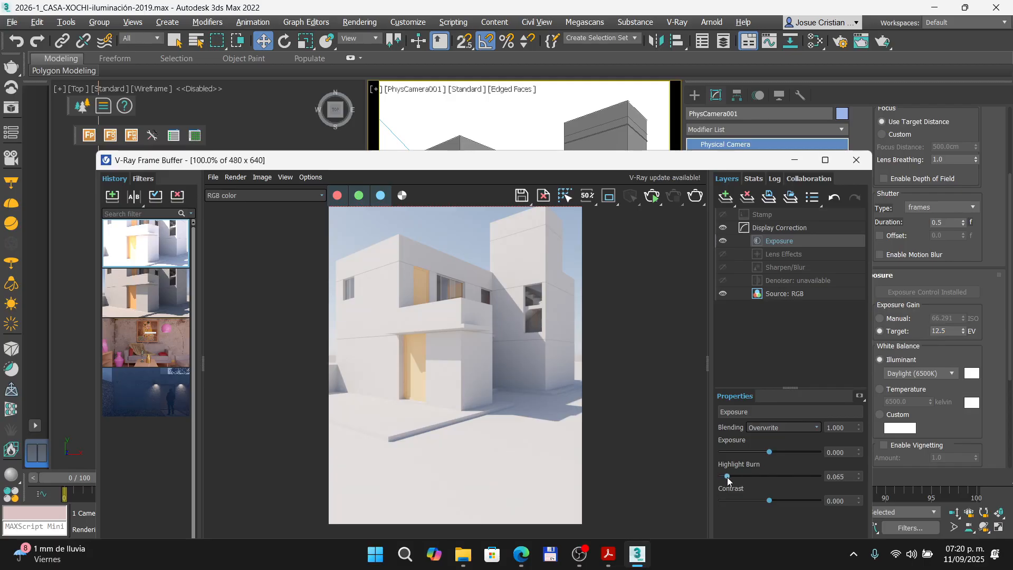
{"action": "key", "text": "shift+q"}
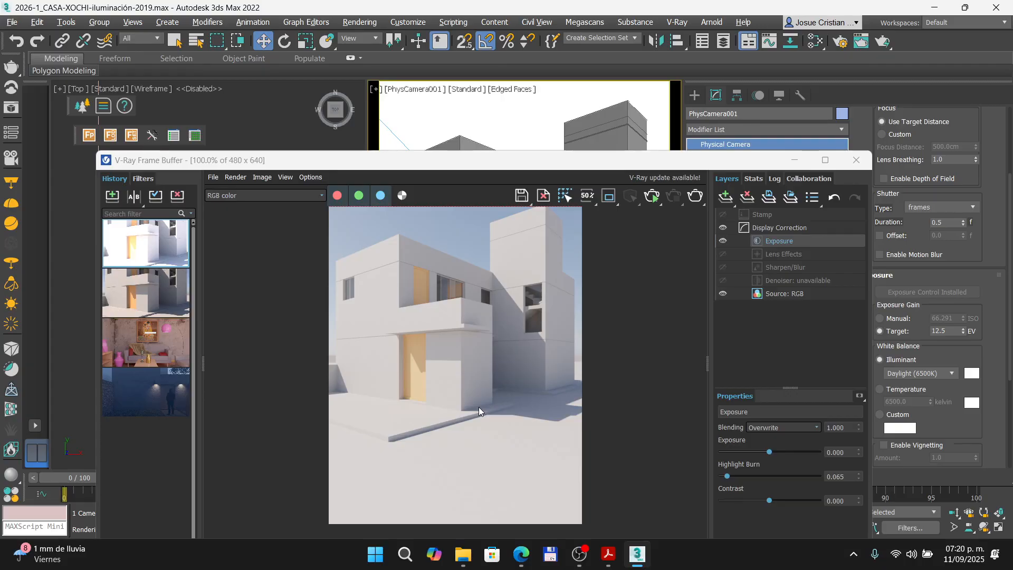
- Switch to the browser presentation and read the Curves slide, examining its S-shaped curve up close against the current render
{"action": "left_click", "coordinate": [522, 560]}
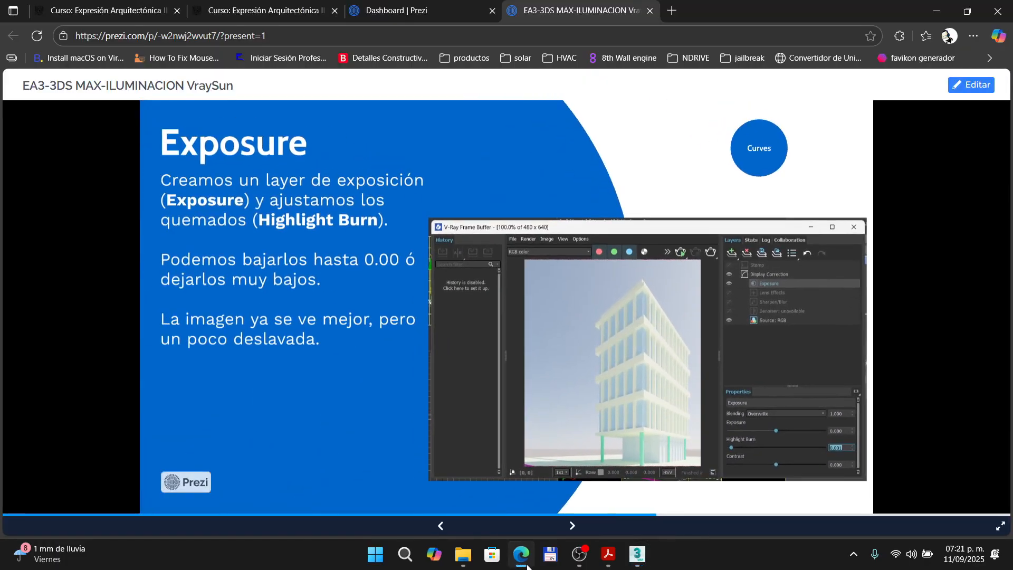
{"action": "key", "text": "Right"}
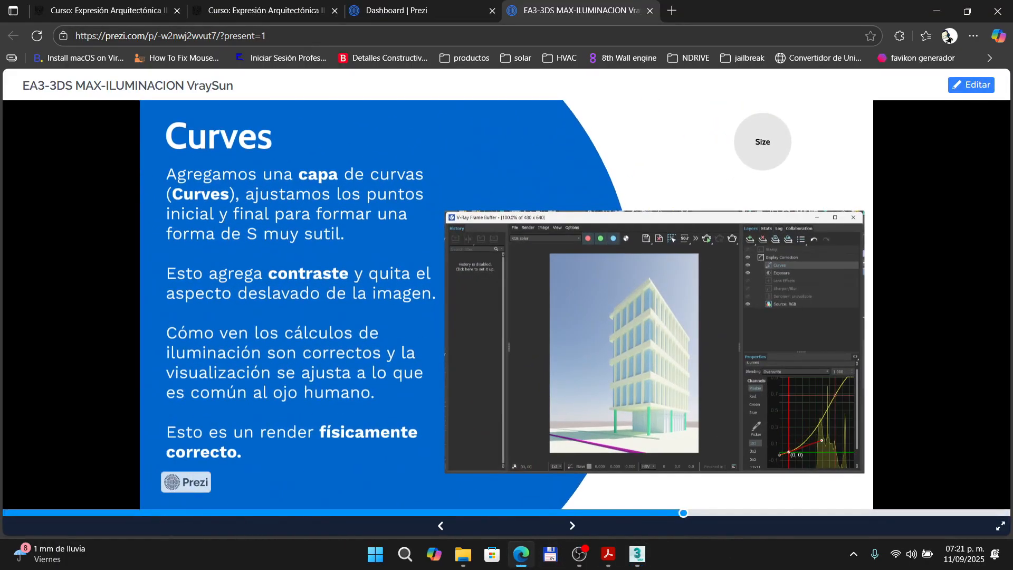
{"action": "scroll", "coordinate": [813, 334], "scroll_direction": "up", "scroll_amount": 4}
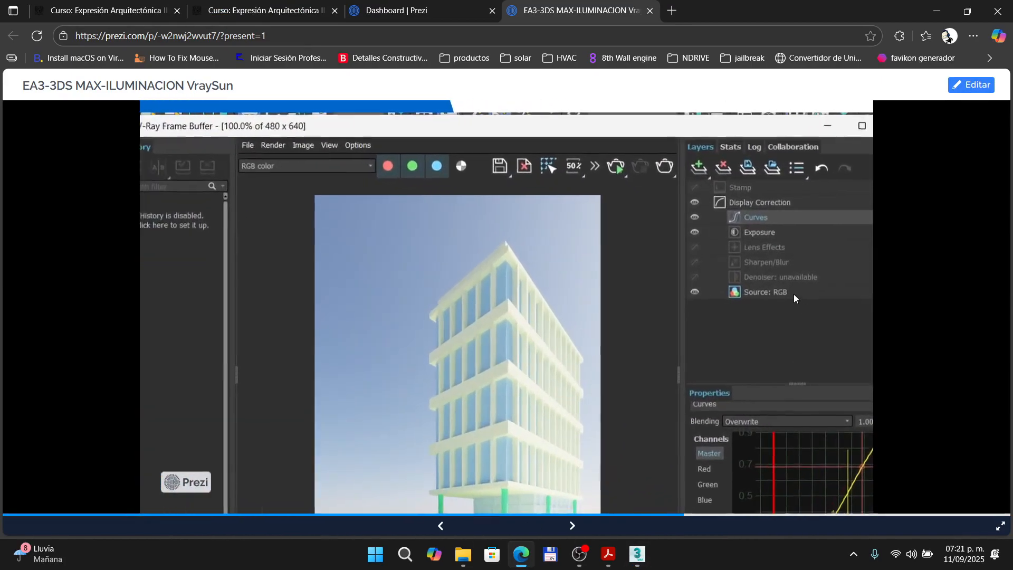
{"action": "left_click", "coordinate": [637, 554]}
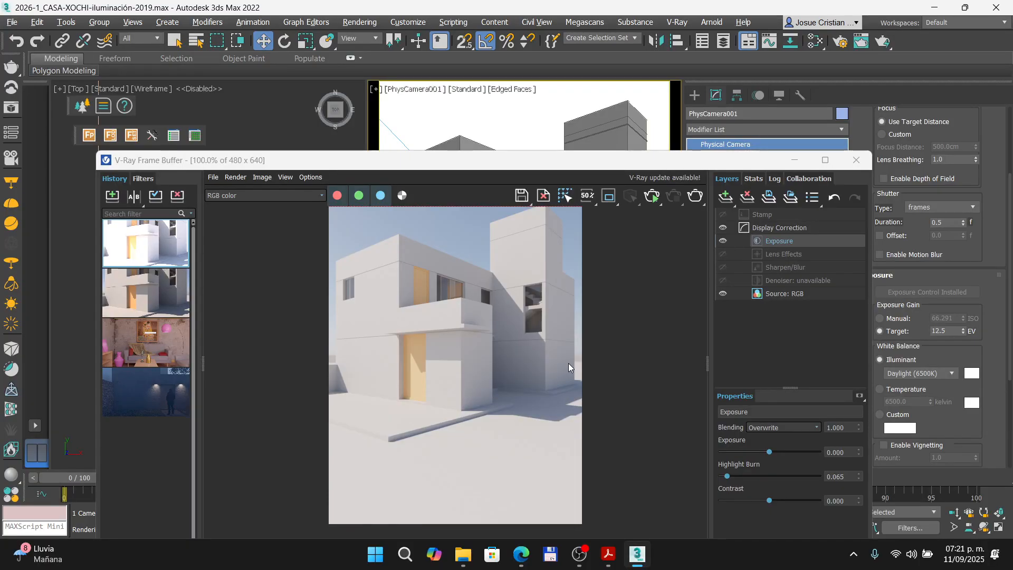
{"action": "left_click", "coordinate": [520, 558]}
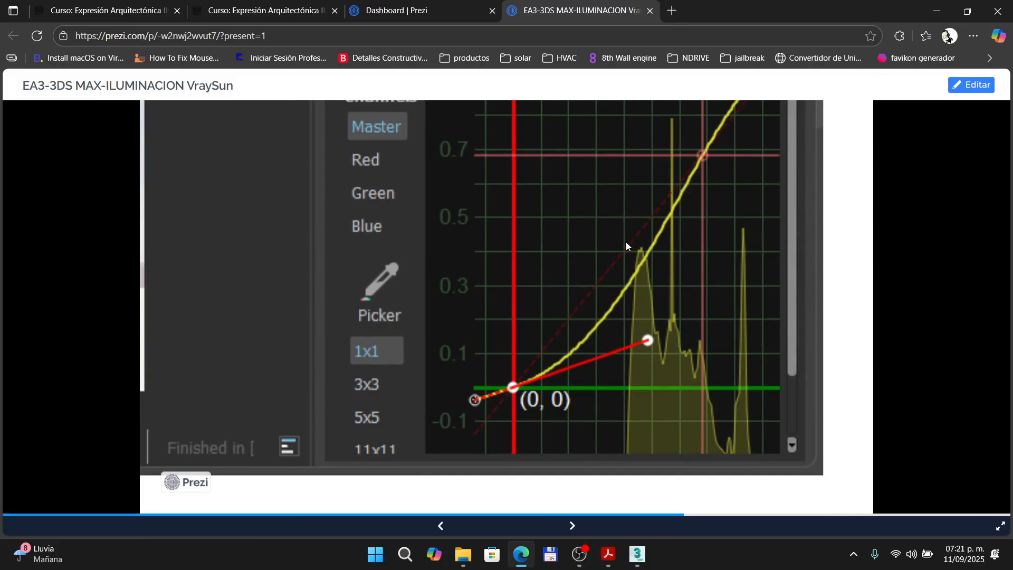
- Return to 3ds Max and add a Curves correction layer in the V-Ray Frame Buffer, exposing its curve graph for editing
{"action": "left_click", "coordinate": [634, 553]}
{"action": "left_click", "coordinate": [723, 202]}
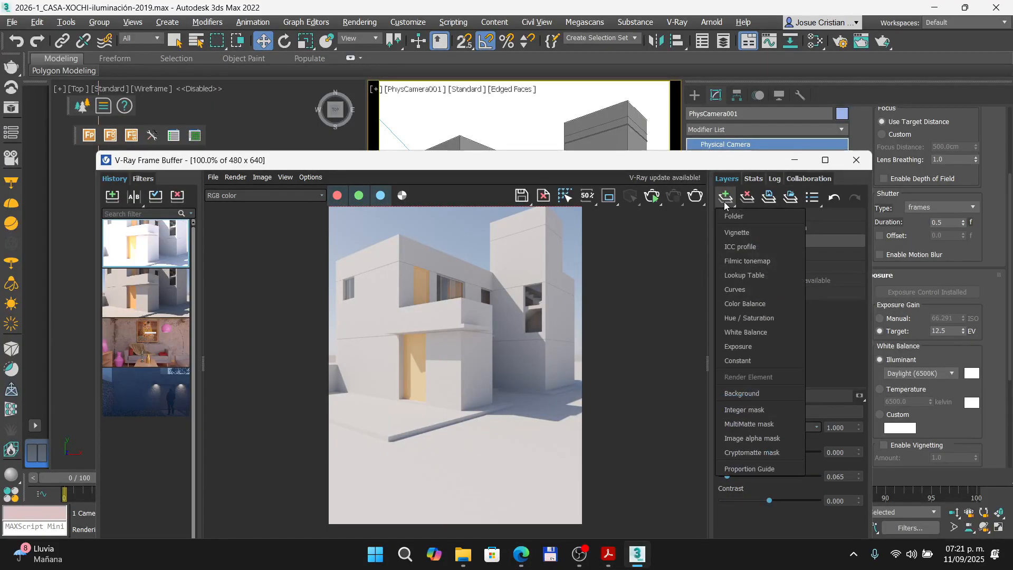
{"action": "left_click", "coordinate": [748, 294]}
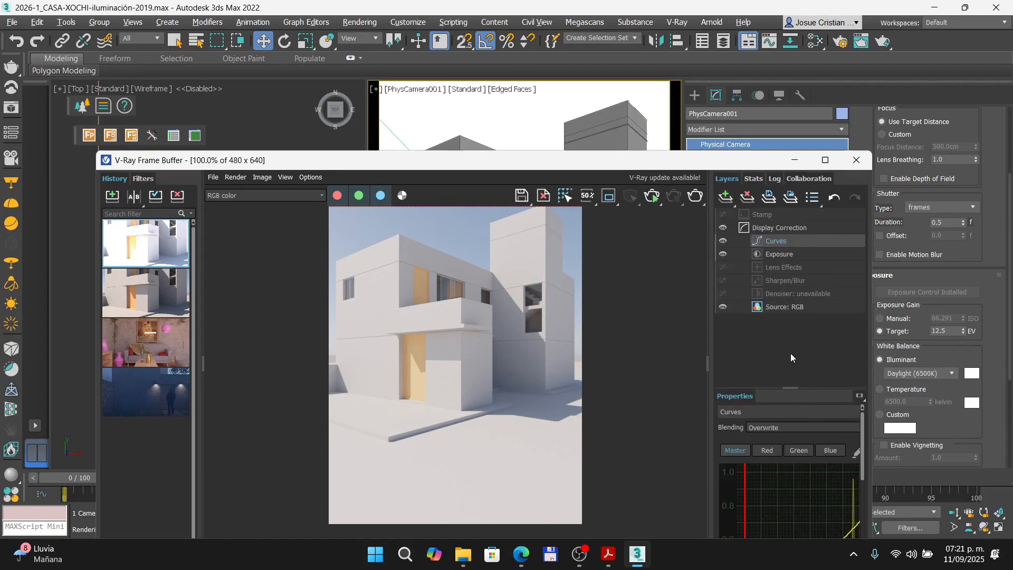
{"action": "left_click_drag", "start_coordinate": [860, 461], "coordinate": [859, 520]}
{"action": "left_click_drag", "start_coordinate": [641, 164], "coordinate": [606, 102]}
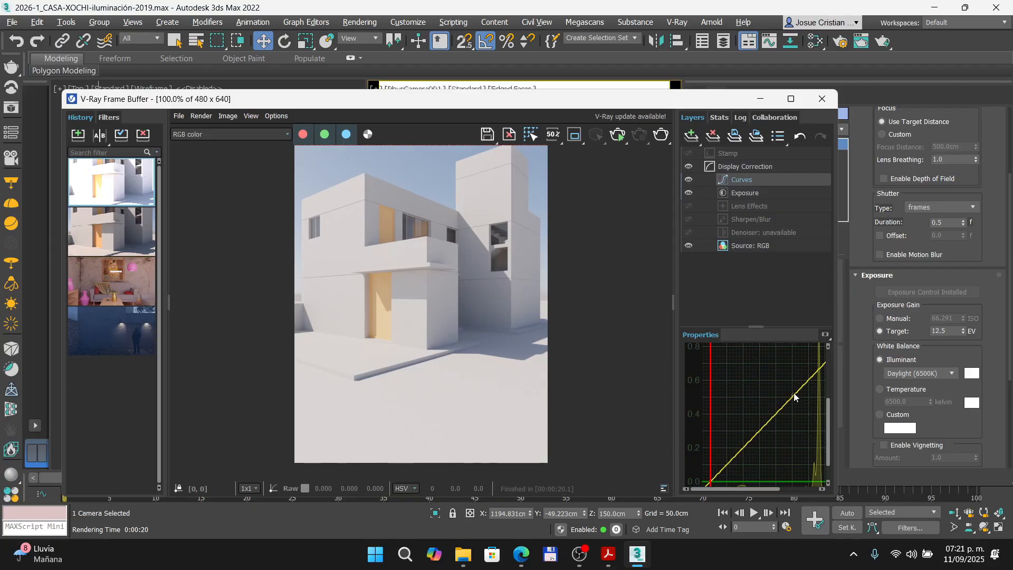
- Try bending the Curves layer into a subtle S with an upper and a lower point, and undo the adjustments
{"action": "left_click_drag", "start_coordinate": [823, 367], "coordinate": [814, 364]}
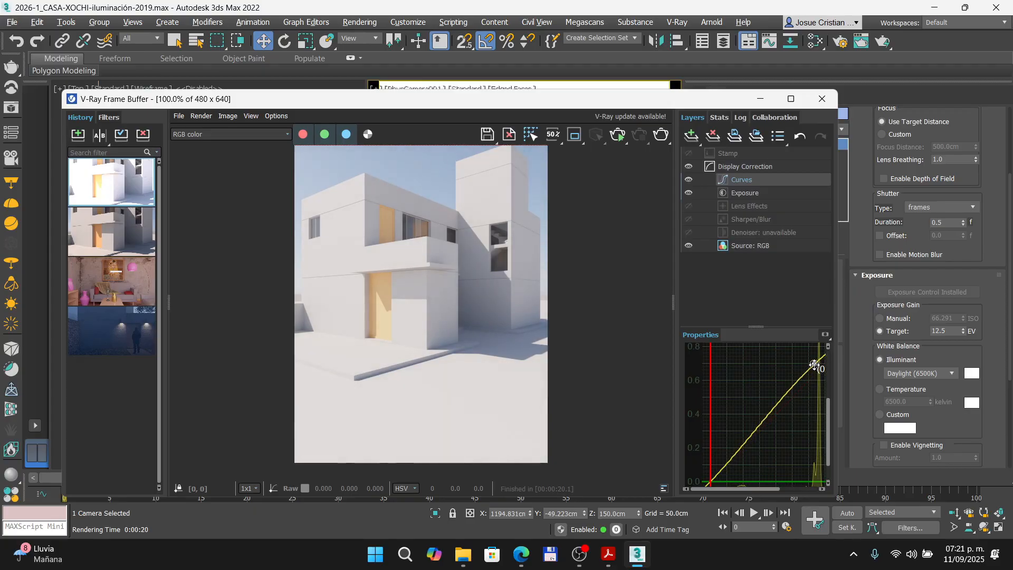
{"action": "left_click_drag", "start_coordinate": [744, 444], "coordinate": [746, 454]}
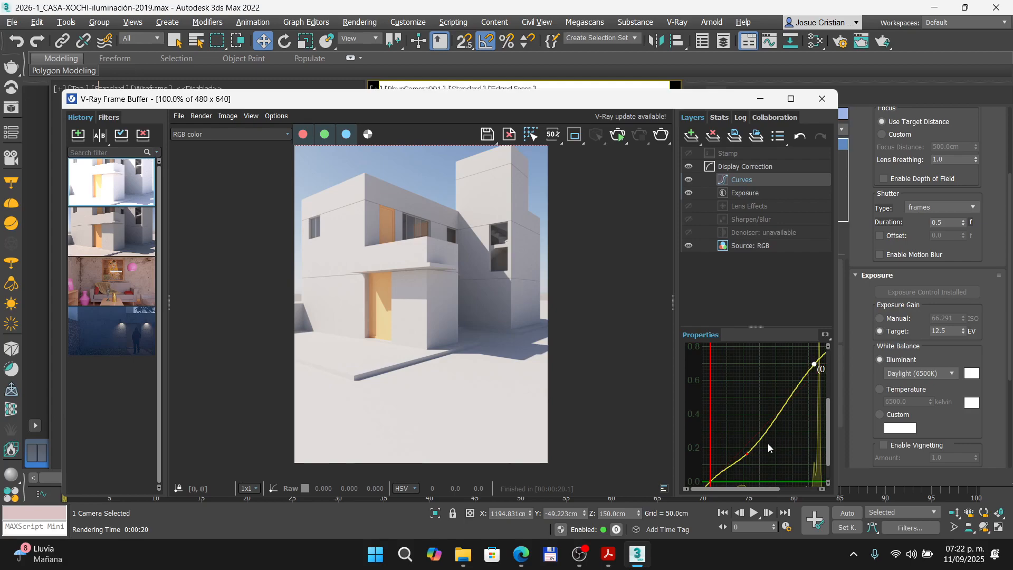
{"action": "key", "text": "ctrl+z"}
{"action": "key", "text": "ctrl+z"}
{"action": "key", "text": "ctrl+z"}
{"action": "key", "text": "ctrl+z"}
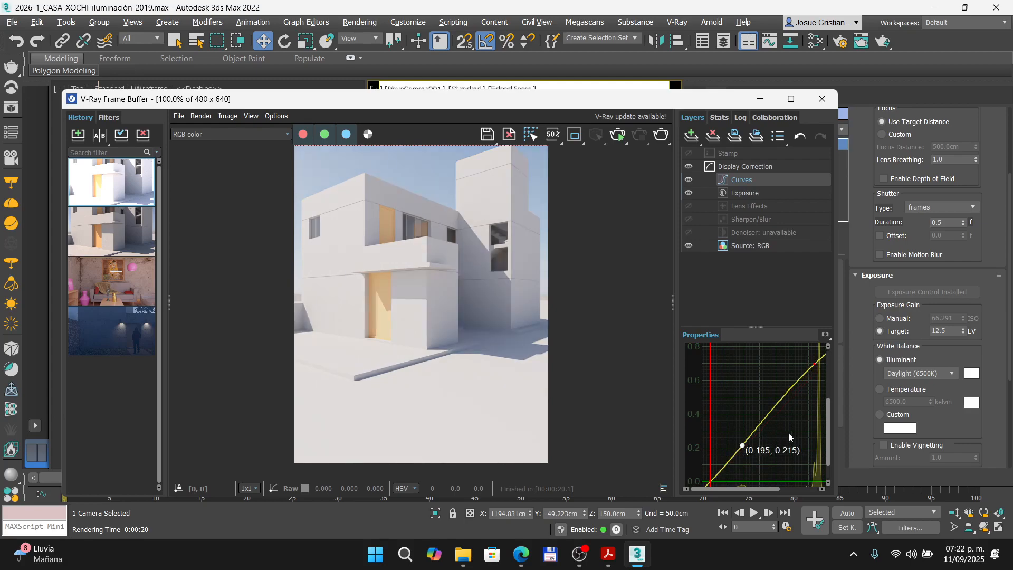
{"action": "key", "text": "ctrl+z"}
{"action": "key", "text": "ctrl+z"}
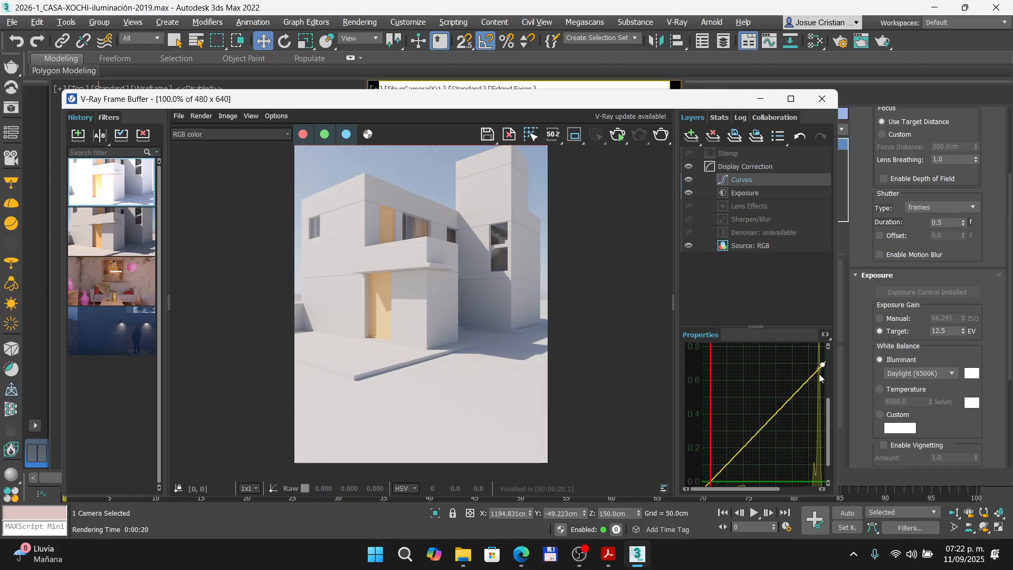
{"action": "left_click", "coordinate": [821, 364]}
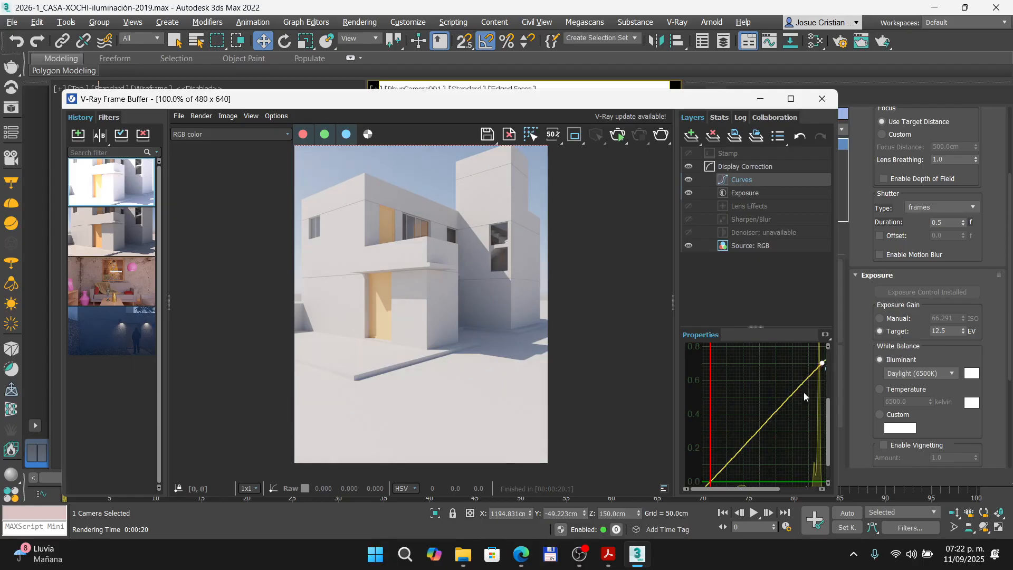
{"action": "key", "text": "ctrl+z"}
- Pull the Curves layer's midtones down slightly and place a lower point at about (0.221, 0.165) to add contrast
{"action": "left_click_drag", "start_coordinate": [800, 390], "coordinate": [799, 400]}
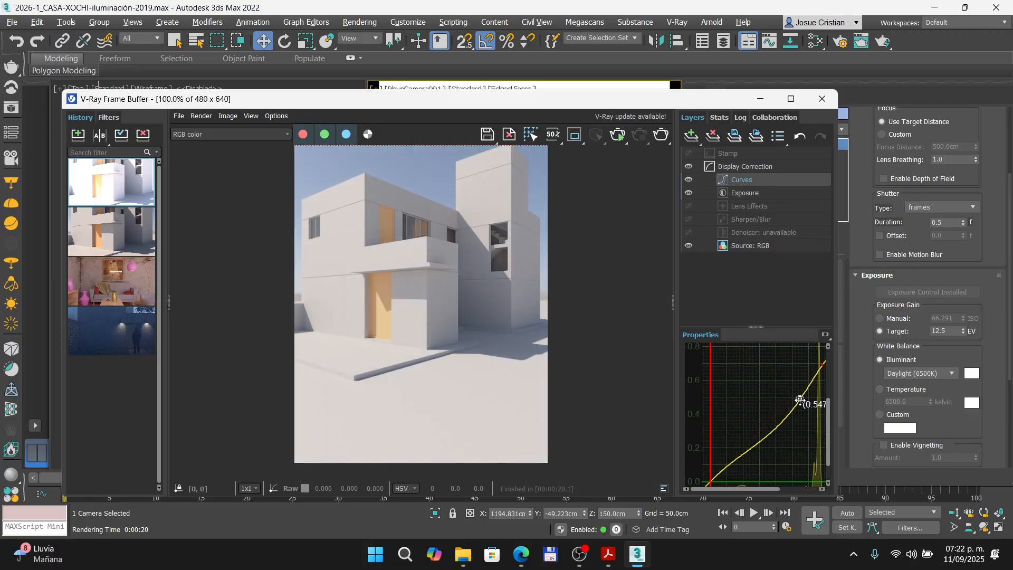
{"action": "left_click", "coordinate": [745, 452]}
{"action": "left_click_drag", "start_coordinate": [745, 450], "coordinate": [747, 454]}
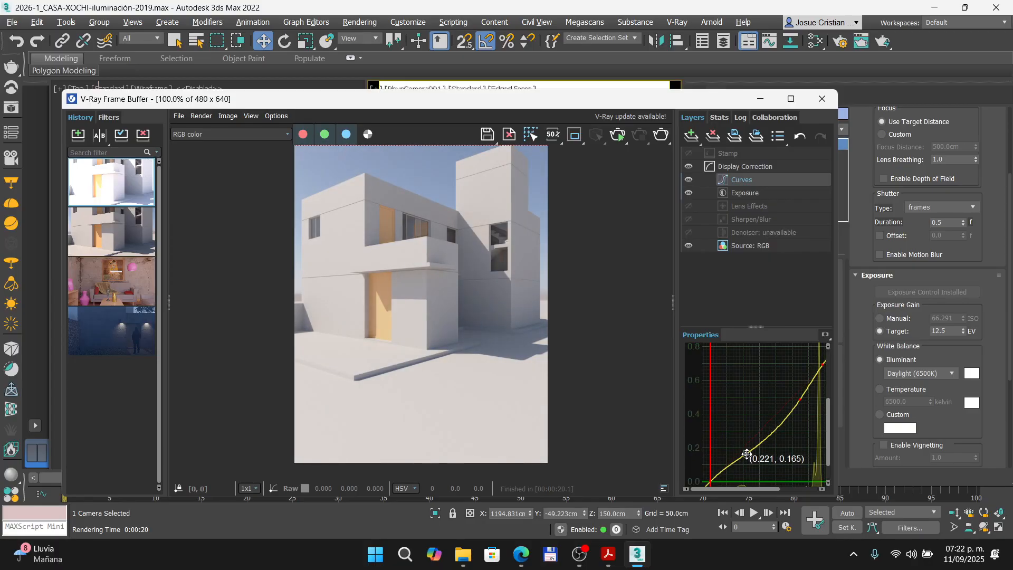
- Toggle the Curves layer off and on to compare the render with and without the contrast correction
{"action": "left_click", "coordinate": [690, 185]}
{"action": "left_click", "coordinate": [690, 185]}
{"action": "left_click", "coordinate": [690, 185]}
{"action": "left_click", "coordinate": [690, 185]}
{"action": "left_click", "coordinate": [688, 181]}
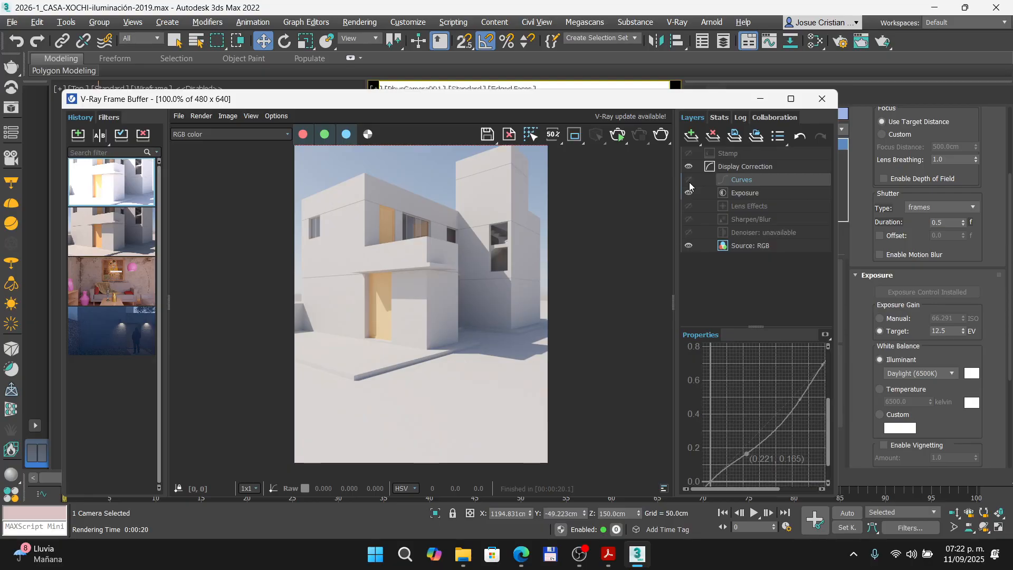
{"action": "left_click", "coordinate": [690, 182]}
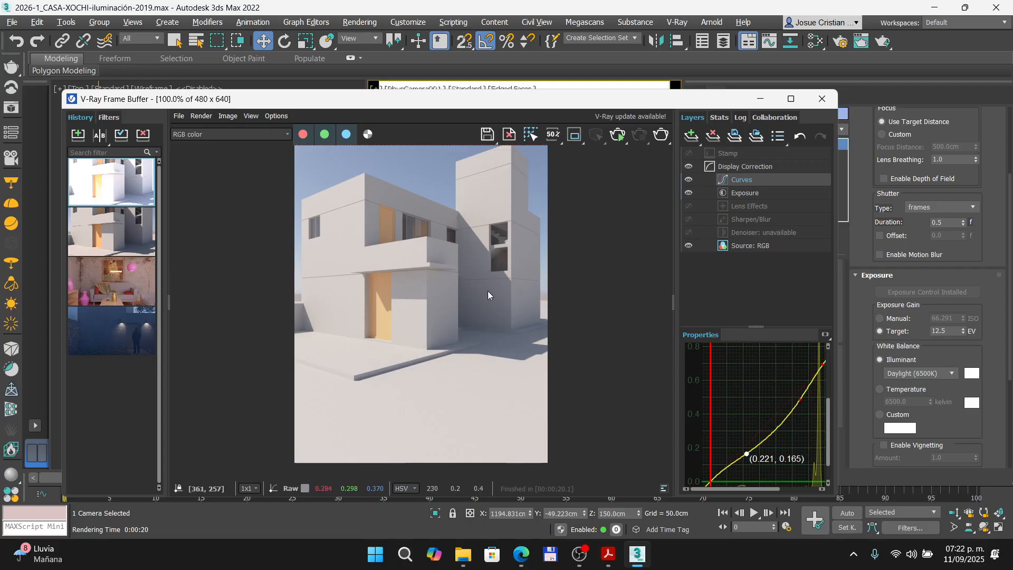
- Switch to the browser presentation, read the Tamaño de sol slide about the sun's Size multiplier, and return to 3ds Max
{"action": "left_click", "coordinate": [521, 555]}
{"action": "key", "text": "Right"}
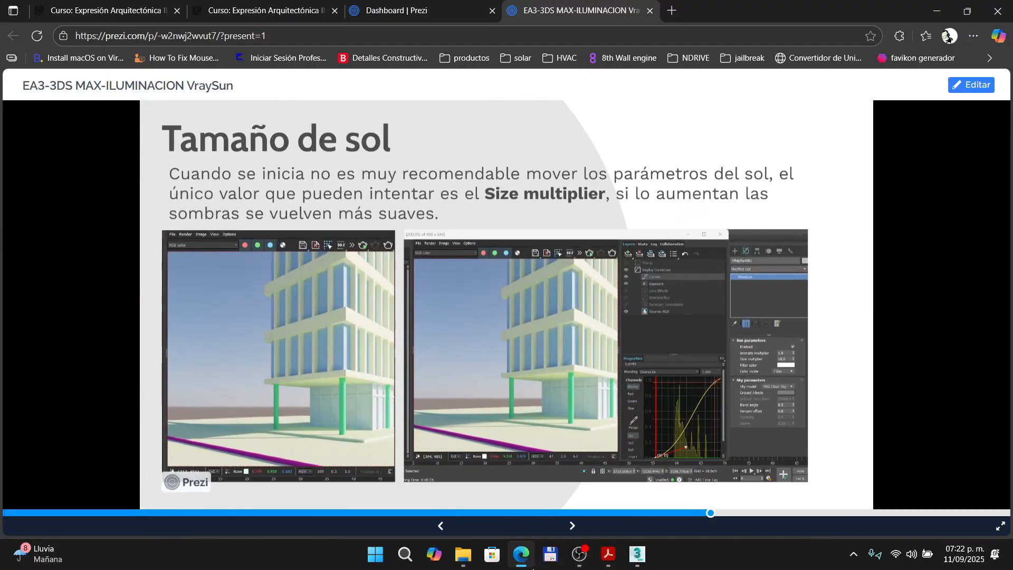
{"action": "left_click", "coordinate": [638, 553]}
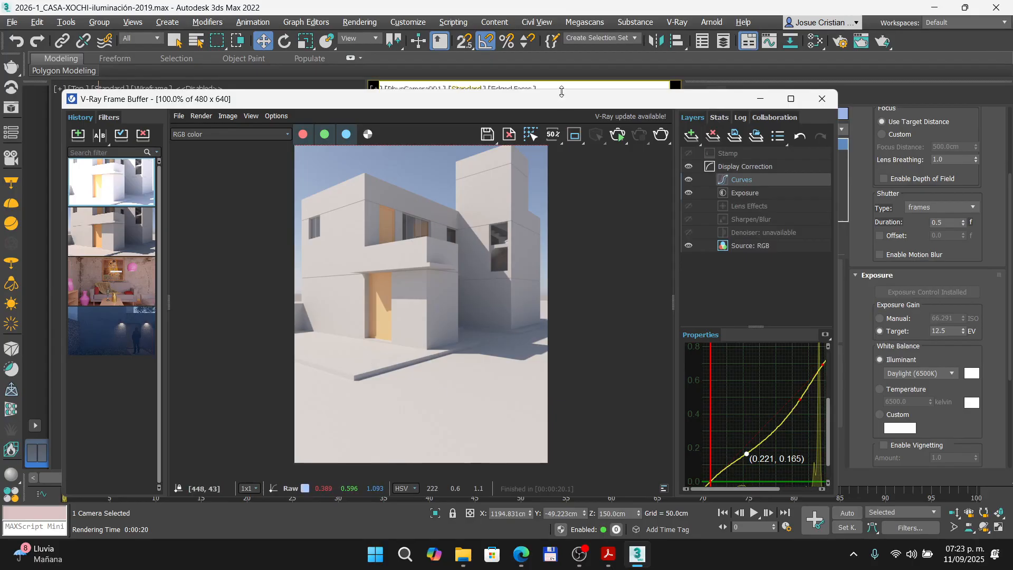
- Close the V-Ray Frame Buffer, select PhysCamera001 in the Top view, and open its exact move coordinates
{"action": "left_click_drag", "start_coordinate": [552, 104], "coordinate": [639, 85]}
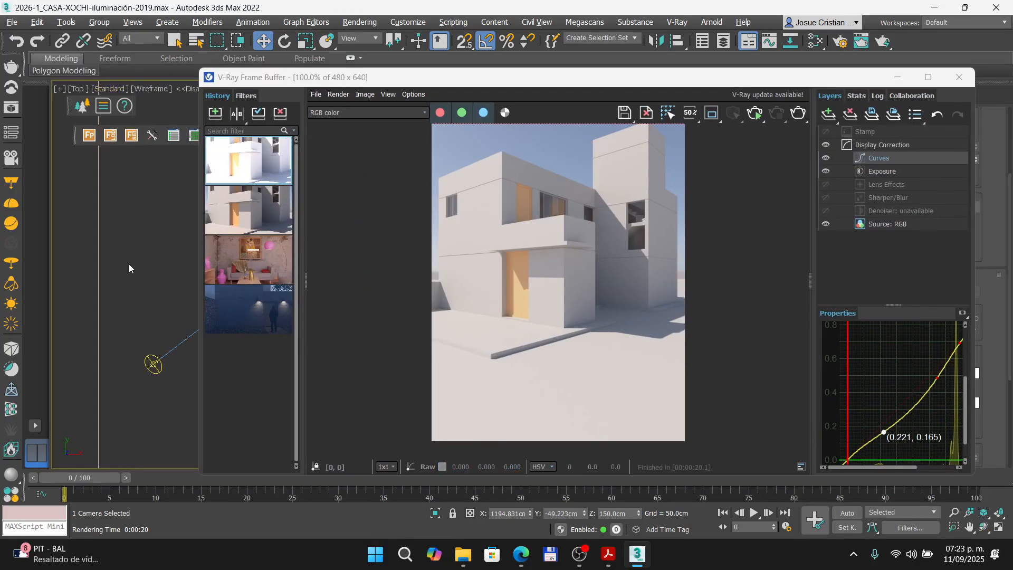
{"action": "scroll", "coordinate": [129, 268], "scroll_direction": "down", "scroll_amount": 3}
{"action": "left_click", "coordinate": [959, 77]}
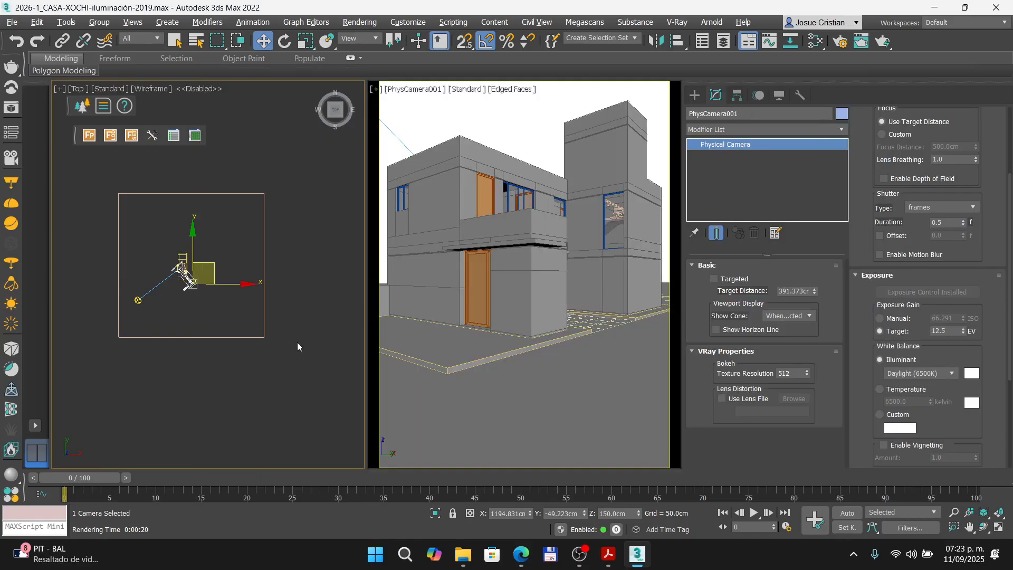
{"action": "left_click", "coordinate": [191, 312]}
{"action": "scroll", "coordinate": [193, 306], "scroll_direction": "up", "scroll_amount": 2}
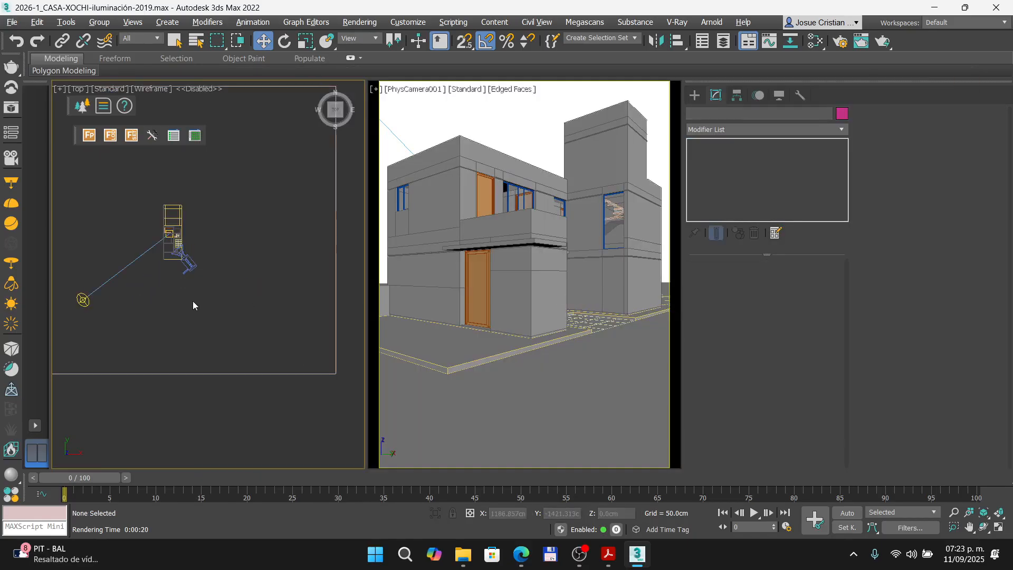
{"action": "left_click", "coordinate": [185, 261]}
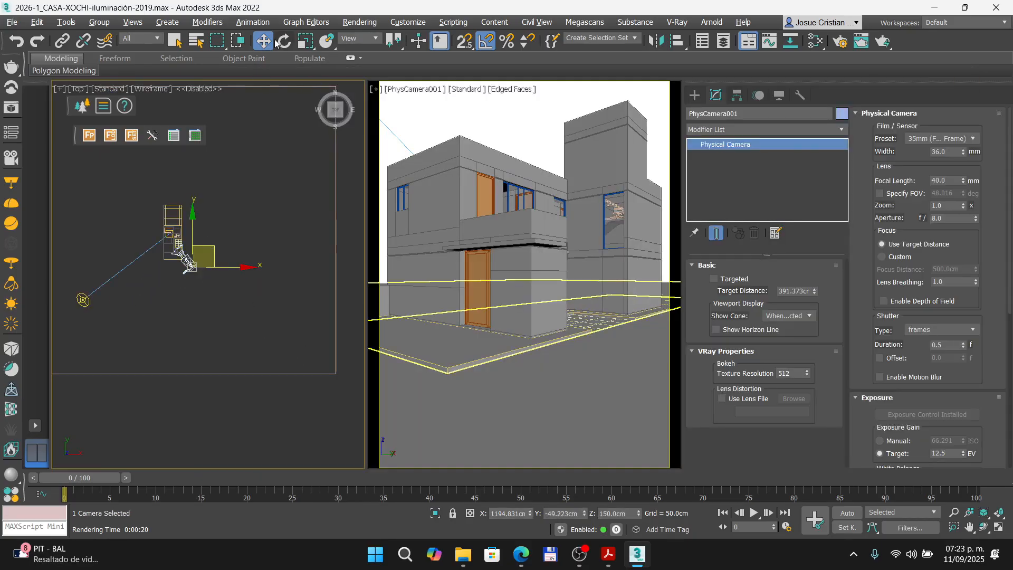
{"action": "right_click", "coordinate": [266, 41]}
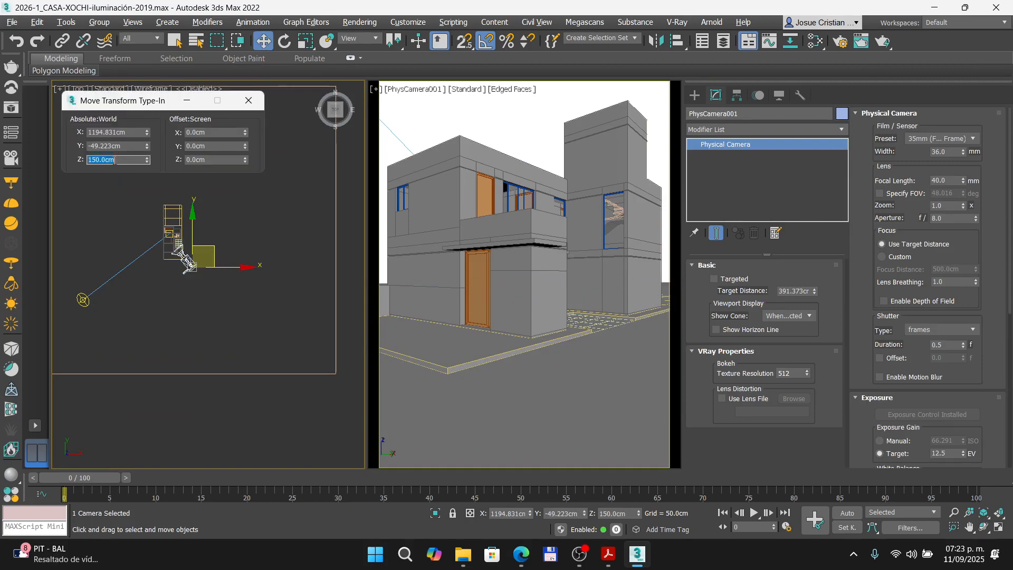
- Try absolute Z heights of 200, 250, 300 and again 200 cm for PhysCamera001
{"action": "type", "text": "200"}
{"action": "key", "text": "Return"}
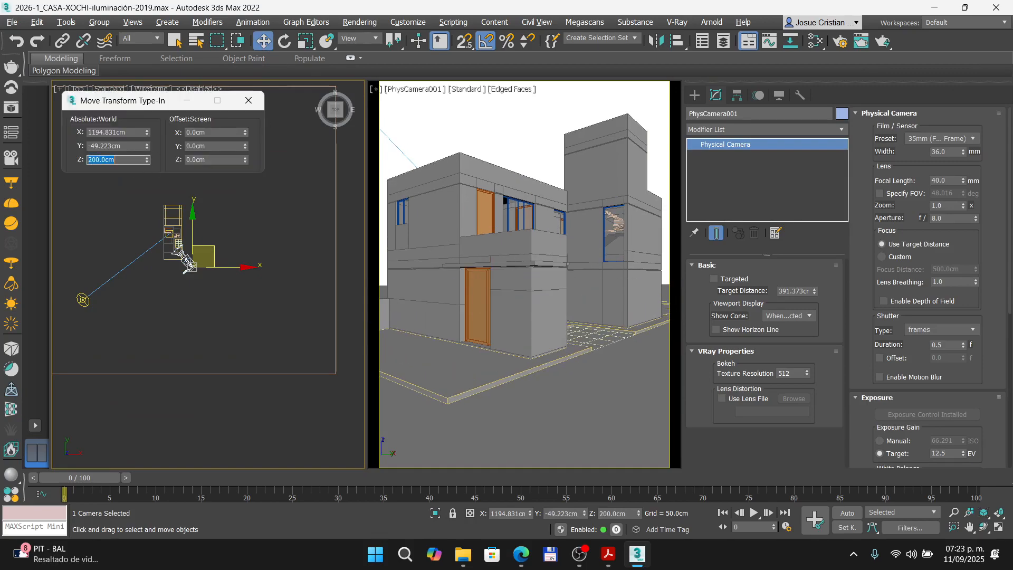
{"action": "type", "text": "250"}
{"action": "key", "text": "Return"}
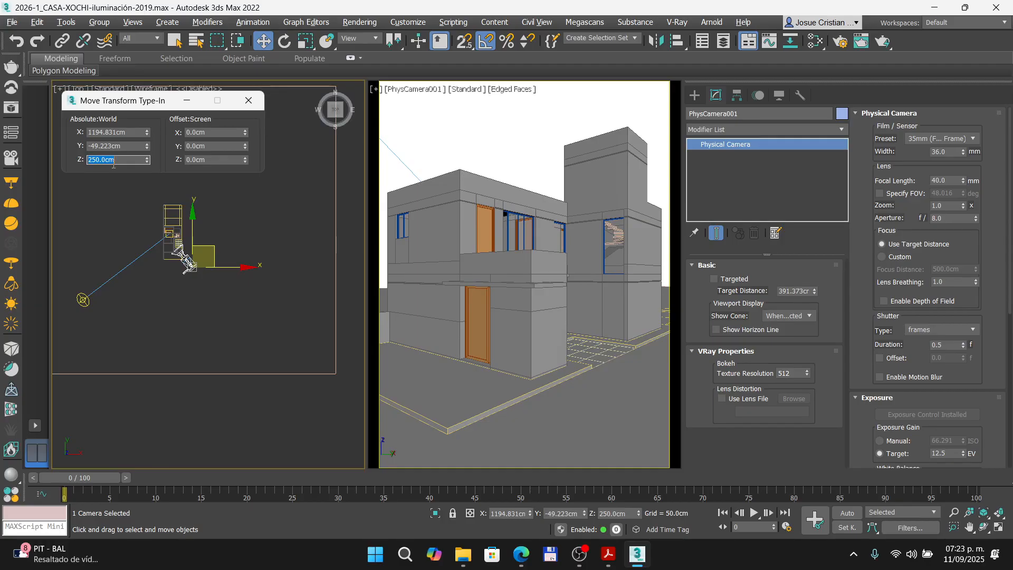
{"action": "type", "text": "300"}
{"action": "key", "text": "Return"}
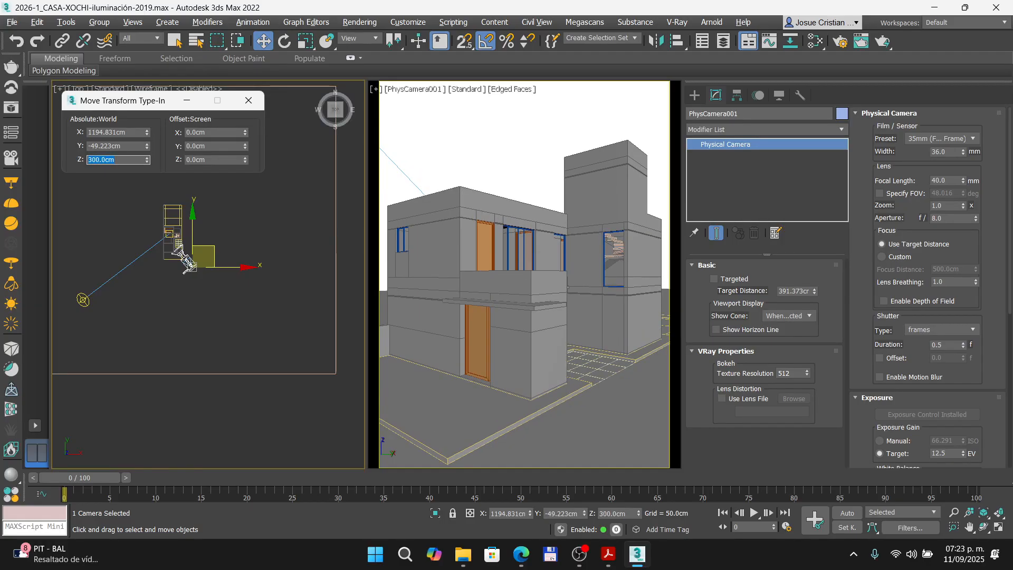
{"action": "type", "text": "200"}
{"action": "key", "text": "Return"}
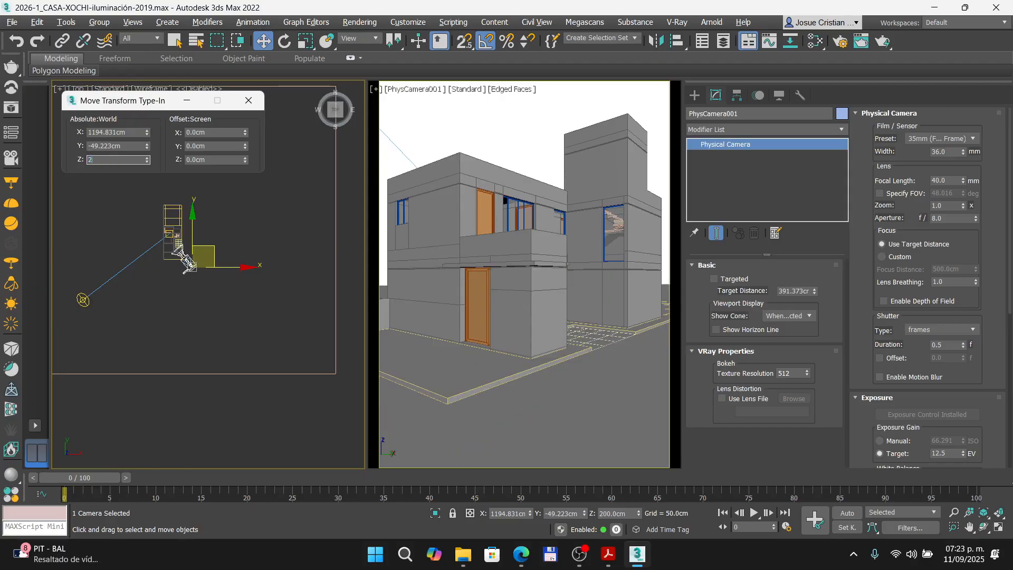
- Set PhysCamera001's absolute Z height to 220 cm and close the move coordinate entry
{"action": "type", "text": "220"}
{"action": "key", "text": "Return"}
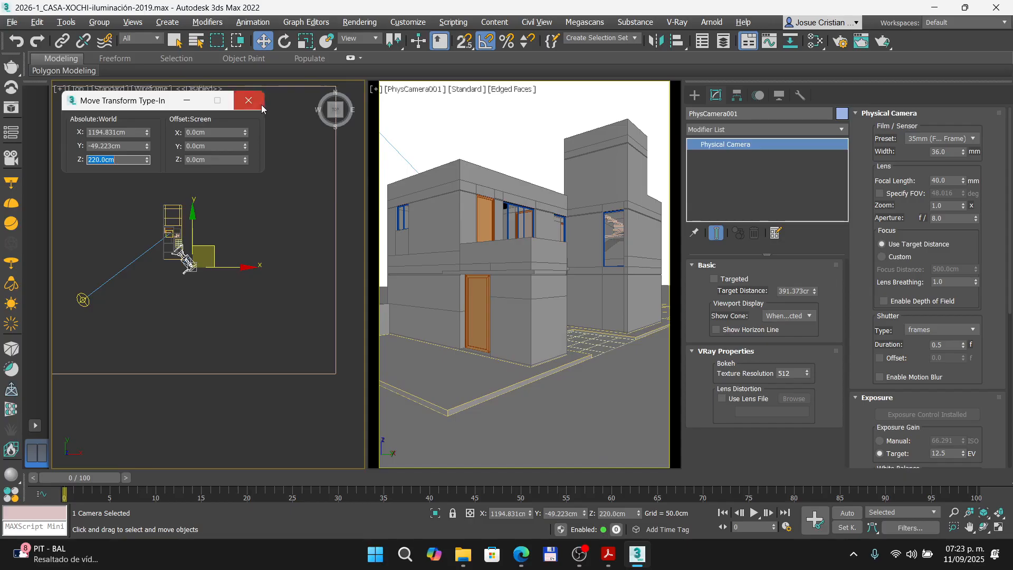
{"action": "left_click", "coordinate": [249, 101]}
- Activate the PhysCamera001 view, check the render setup, and render the raised camera view in the V-Ray Frame Buffer
{"action": "left_click", "coordinate": [516, 123]}
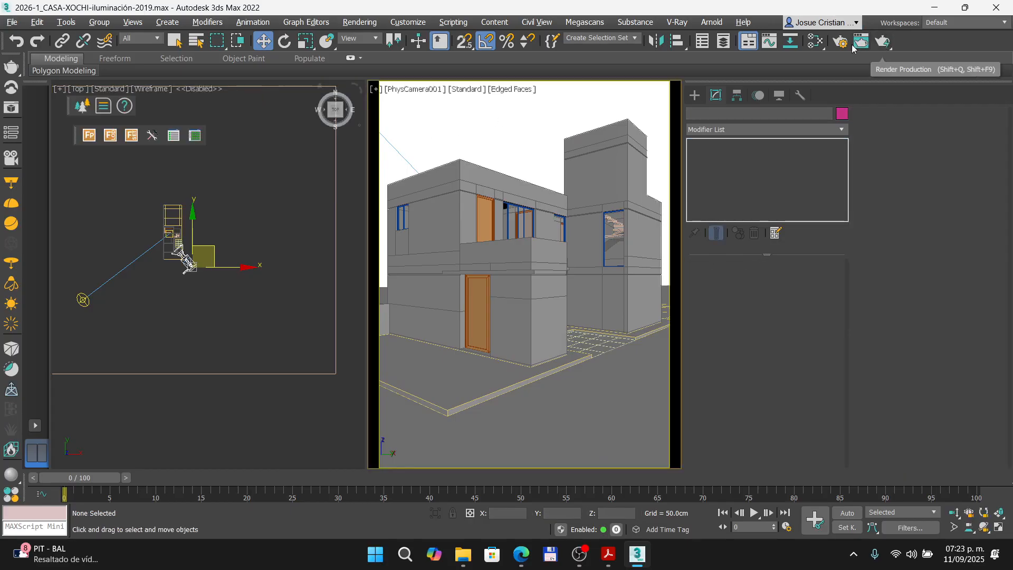
{"action": "left_click", "coordinate": [840, 41]}
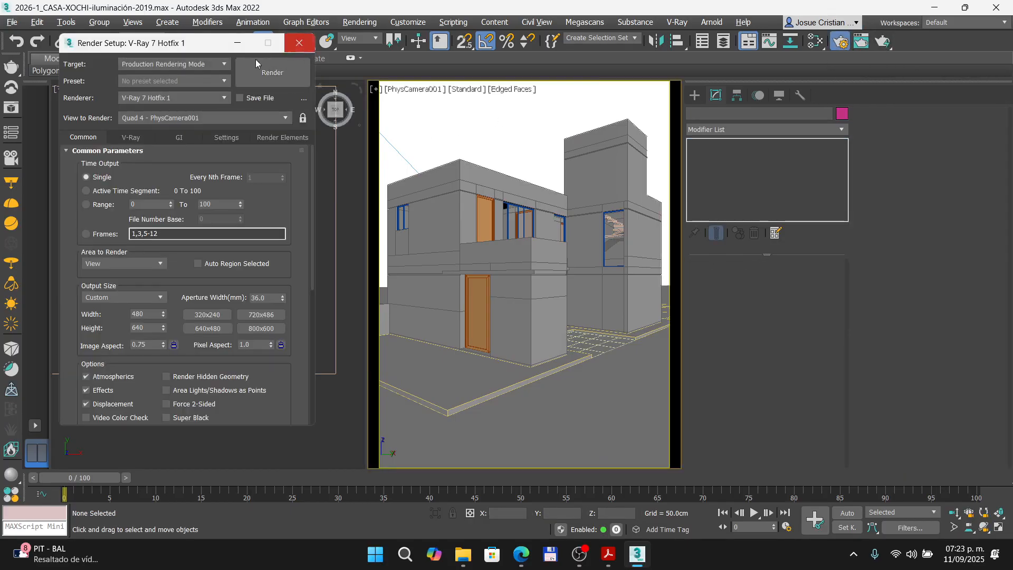
{"action": "left_click", "coordinate": [298, 43]}
{"action": "left_click", "coordinate": [11, 108]}
{"action": "left_click", "coordinate": [777, 119]}
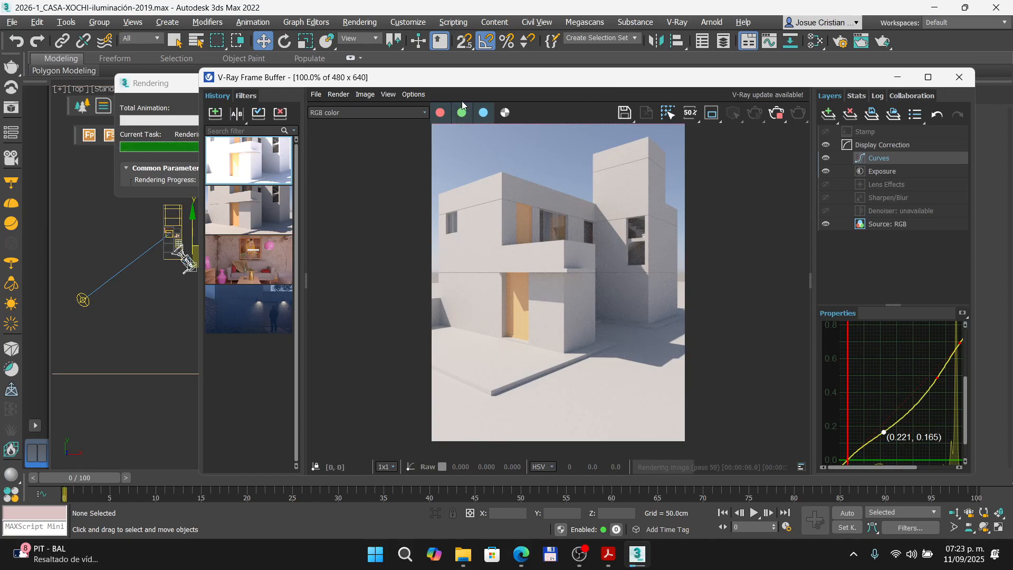
- Switch to the browser presentation and examine the sun parameters in the Tamaño de sol slide's example up close
{"action": "left_click", "coordinate": [515, 561]}
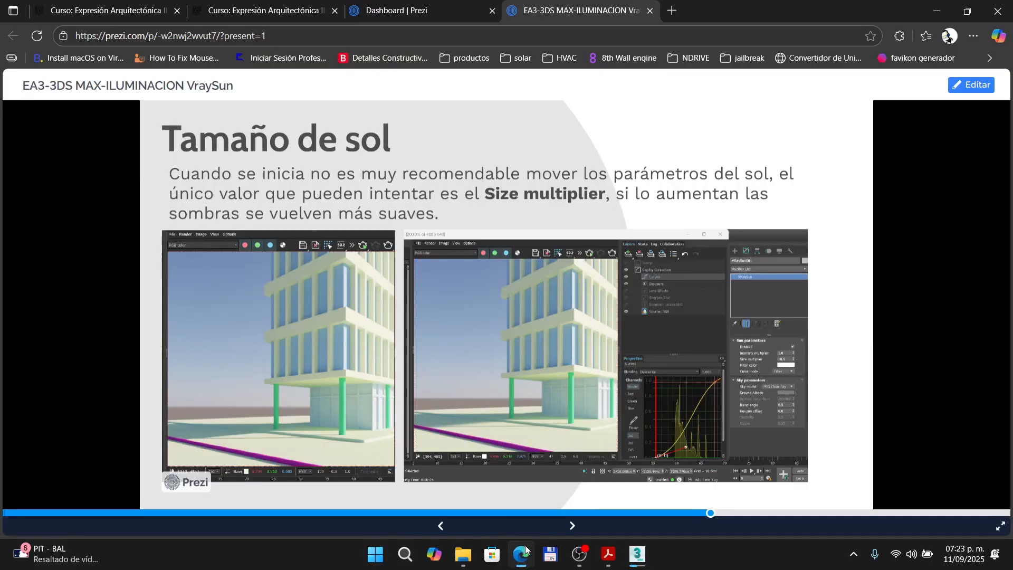
{"action": "left_click", "coordinate": [551, 315]}
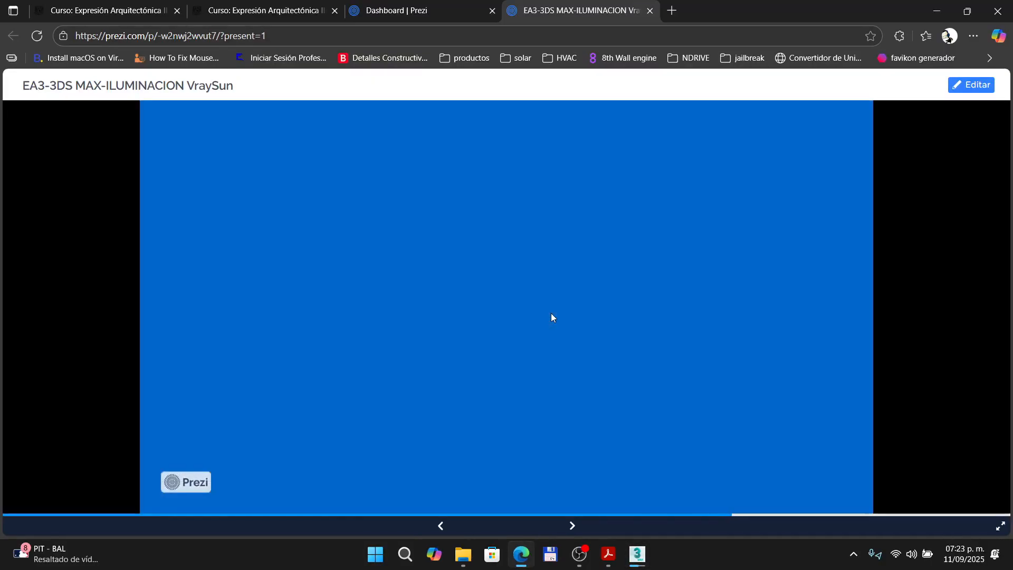
{"action": "scroll", "coordinate": [675, 327], "scroll_direction": "up", "scroll_amount": 5}
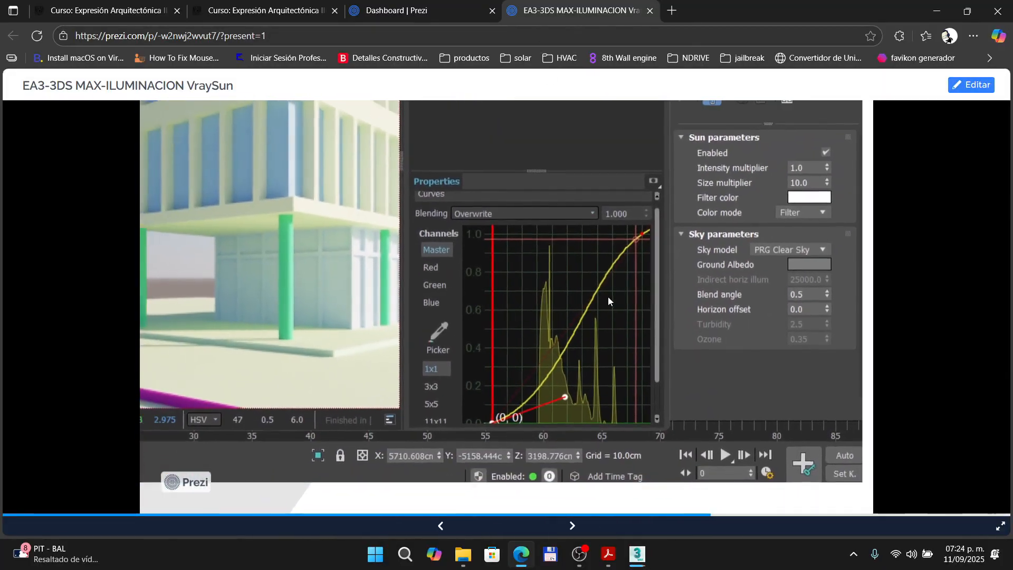
- Examine the sun's Size multiplier and the softer shadows in the Tamaño de sol slide's example up close
{"action": "left_click", "coordinate": [609, 297]}
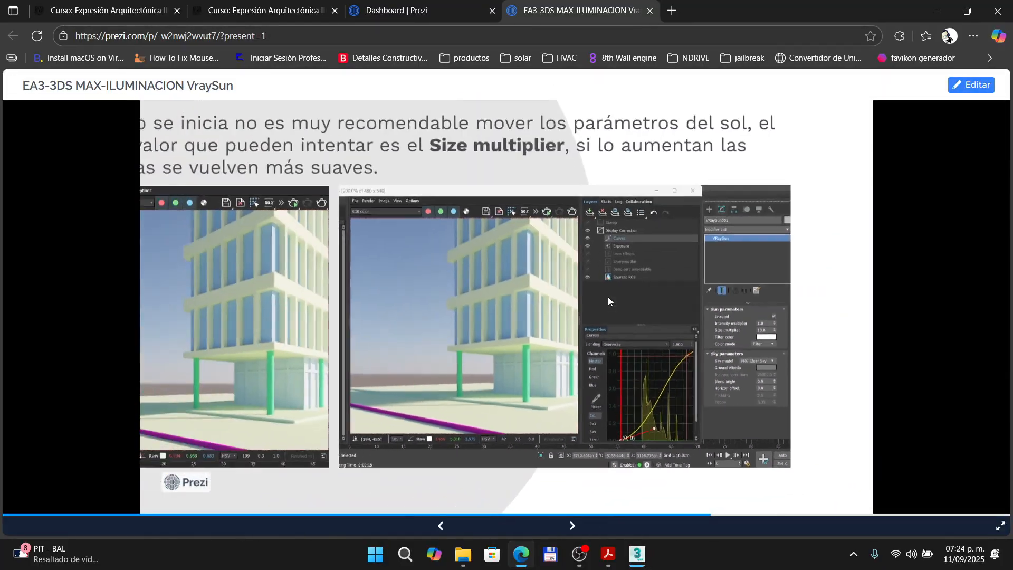
{"action": "scroll", "coordinate": [762, 366], "scroll_direction": "up", "scroll_amount": 4}
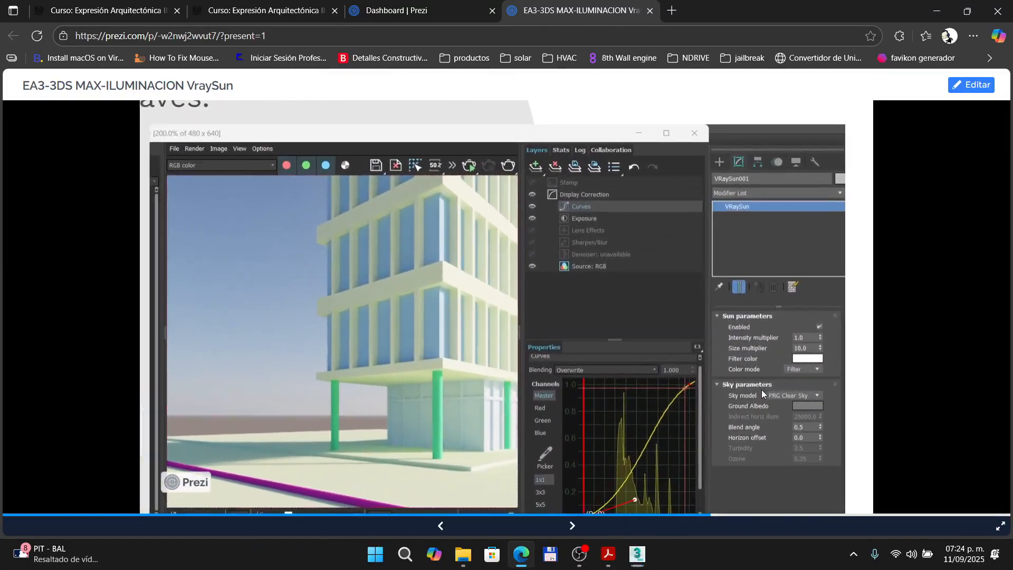
{"action": "scroll", "coordinate": [765, 392], "scroll_direction": "up", "scroll_amount": 3}
{"action": "left_click_drag", "start_coordinate": [609, 317], "coordinate": [319, 156]}
{"action": "scroll", "coordinate": [662, 259], "scroll_direction": "up", "scroll_amount": 4}
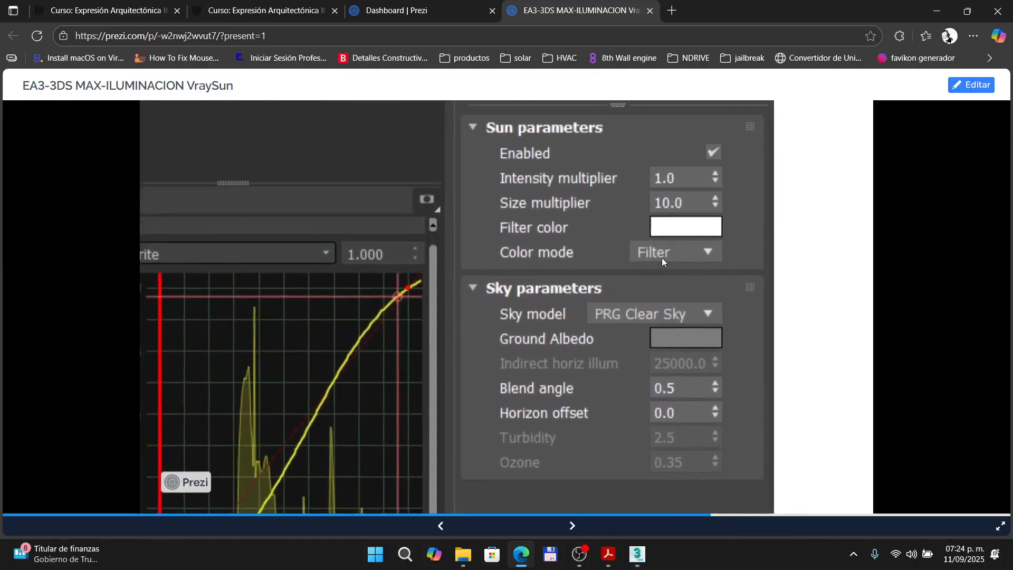
{"action": "left_click_drag", "start_coordinate": [489, 257], "coordinate": [437, 287]}
{"action": "scroll", "coordinate": [451, 254], "scroll_direction": "up", "scroll_amount": 3}
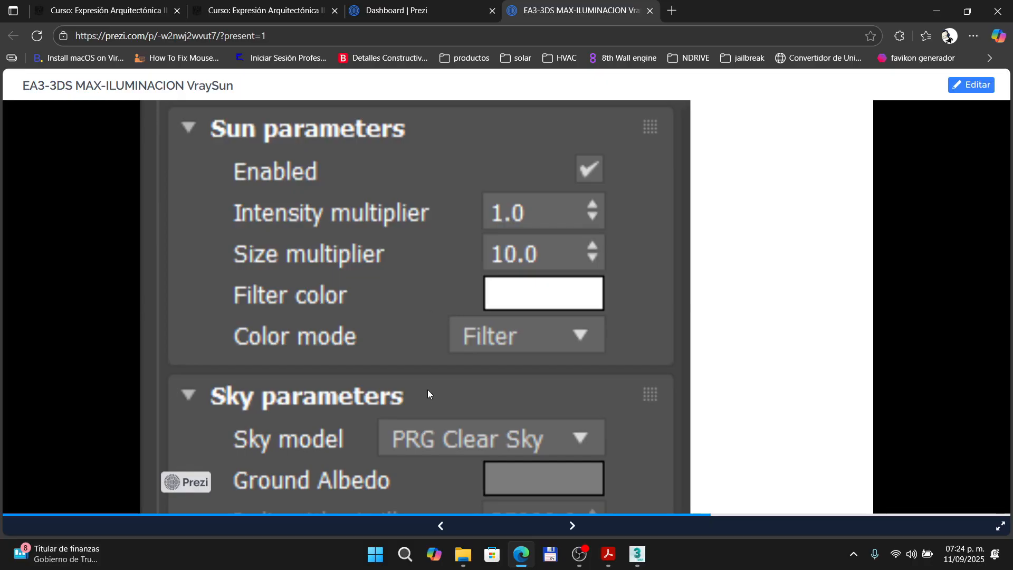
- Switch to 3ds Max, inspect the shadow edges on the rendered house up close, and recheck the slide's sun parameters
{"action": "left_click", "coordinate": [638, 553]}
{"action": "scroll", "coordinate": [602, 262], "scroll_direction": "up", "scroll_amount": 3}
{"action": "scroll", "coordinate": [607, 264], "scroll_direction": "down", "scroll_amount": 2}
{"action": "scroll", "coordinate": [637, 195], "scroll_direction": "up", "scroll_amount": 1}
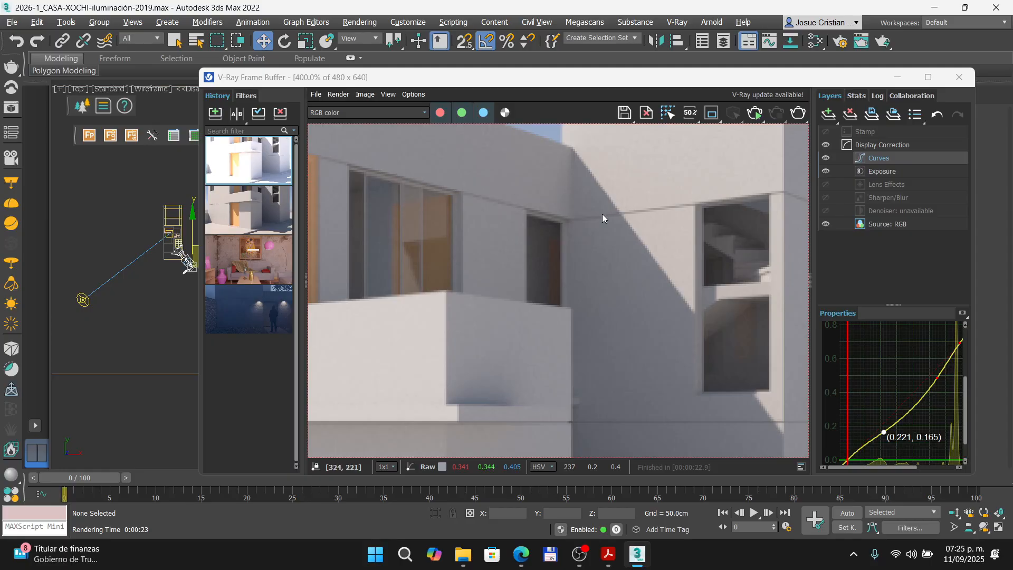
{"action": "scroll", "coordinate": [605, 214], "scroll_direction": "down", "scroll_amount": 3}
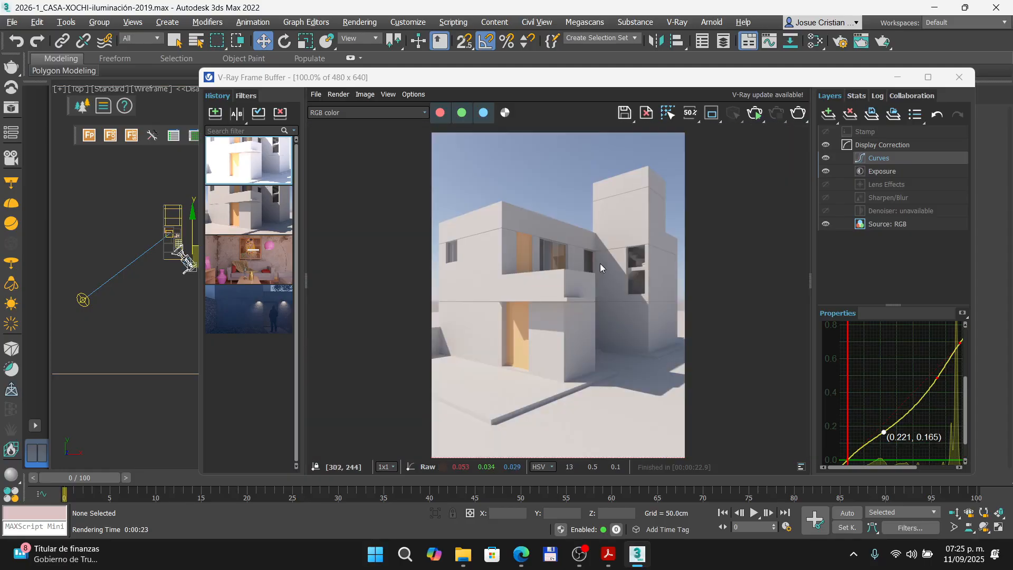
{"action": "left_click", "coordinate": [522, 561]}
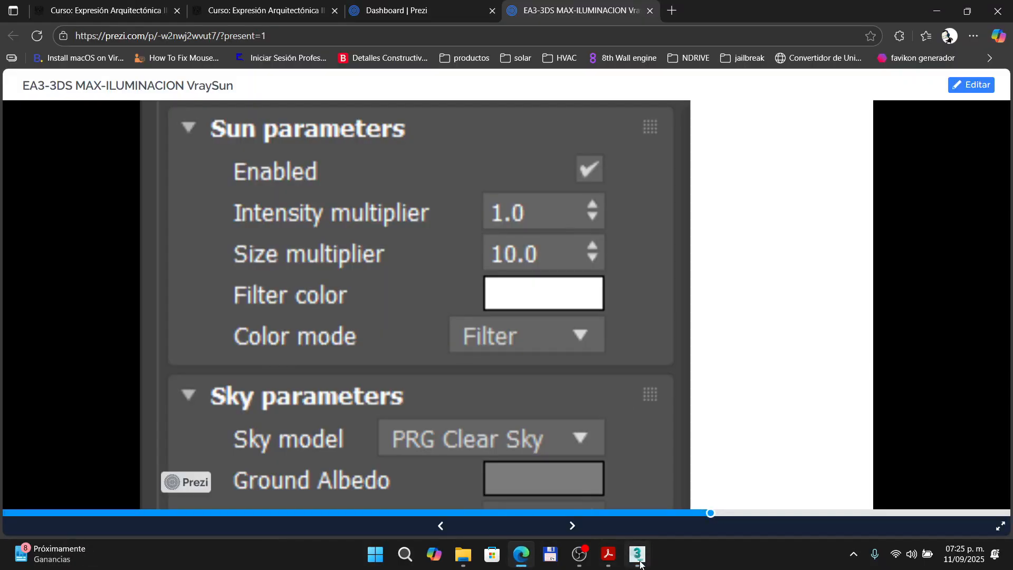
- Select the VRaySun in the Top view of 3ds Max, uncover its parameters, and set its Size multiplier to 10
{"action": "left_click", "coordinate": [637, 553]}
{"action": "left_click", "coordinate": [83, 300]}
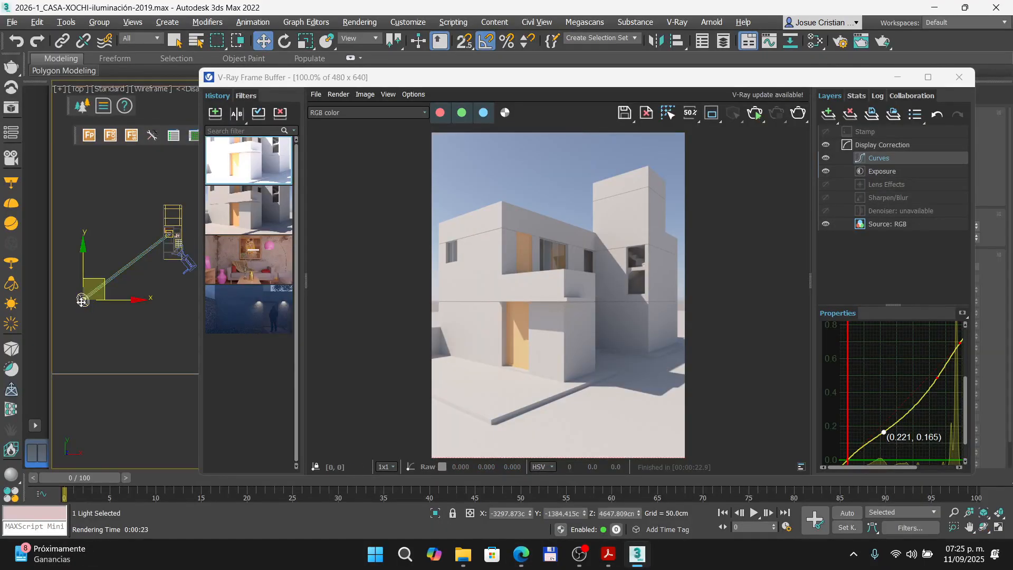
{"action": "key", "text": "super+shift+s"}
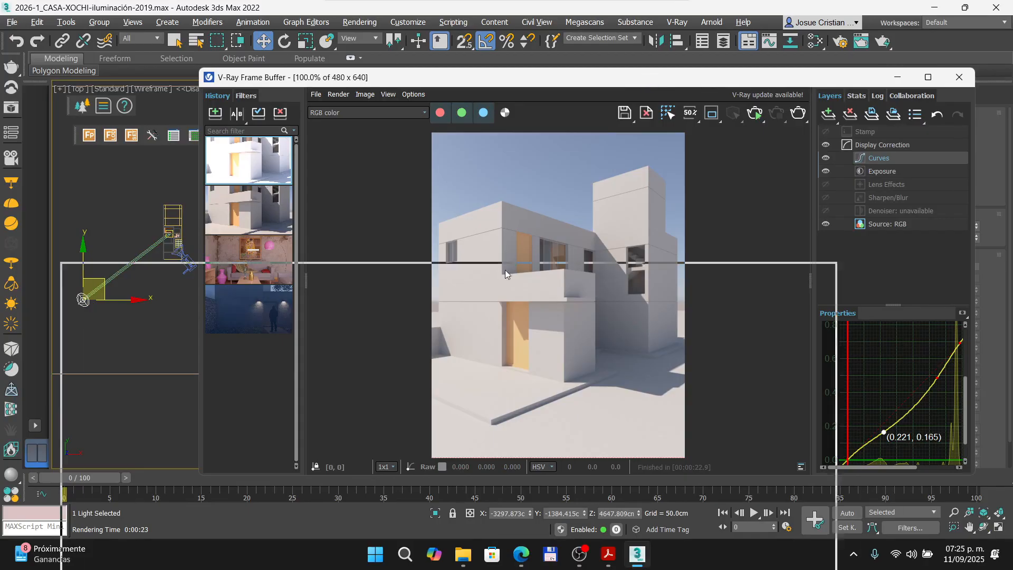
{"action": "left_click_drag", "start_coordinate": [419, 208], "coordinate": [407, 202]}
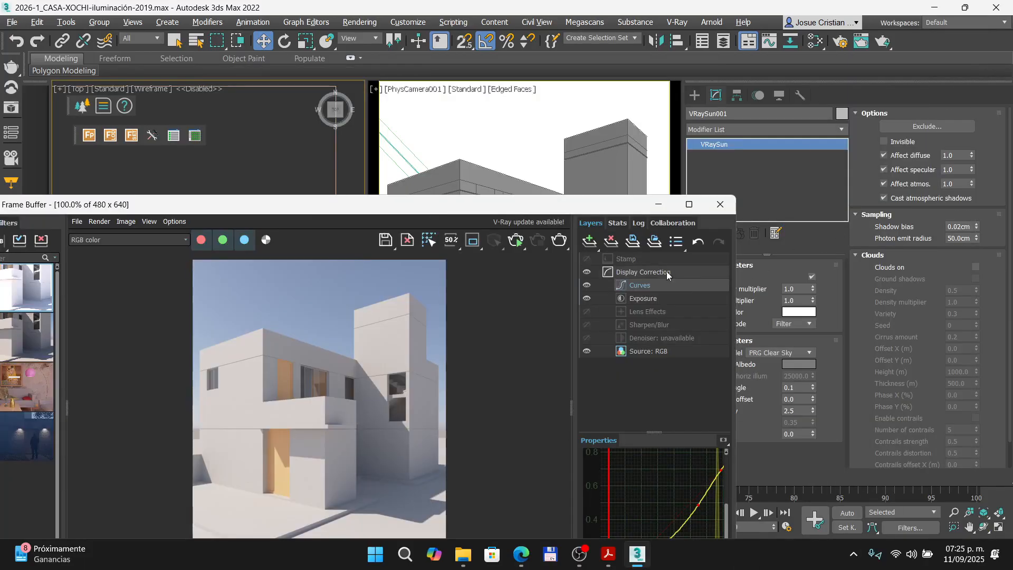
{"action": "left_click_drag", "start_coordinate": [603, 213], "coordinate": [555, 226]}
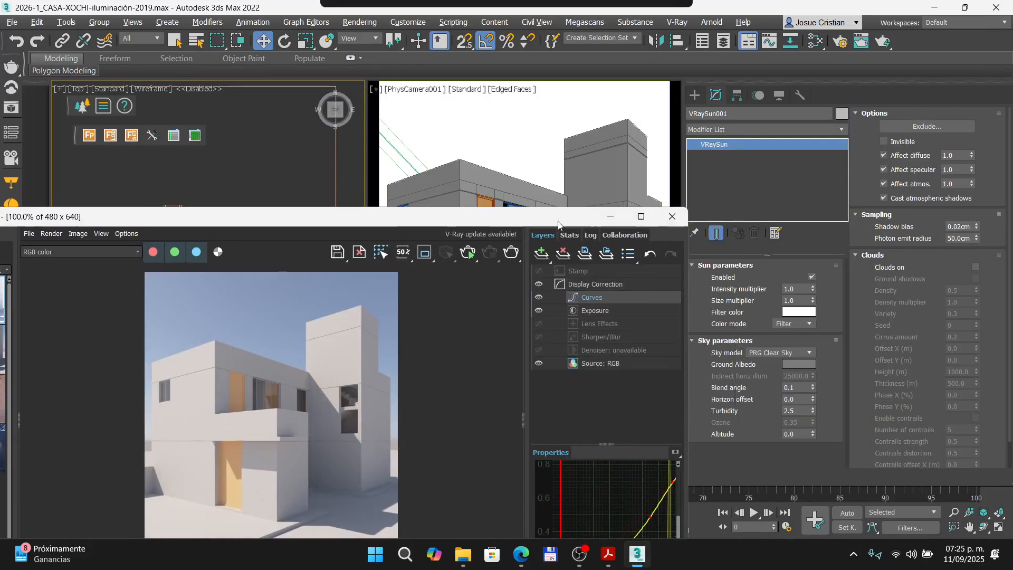
{"action": "left_click", "coordinate": [794, 300]}
{"action": "double_click", "coordinate": [795, 299]}
{"action": "type", "text": "10"}
{"action": "key", "text": "Return"}
- Activate the PhysCamera001 view, save the existing render to the V-Ray history, and render the scene with the larger sun
{"action": "right_click", "coordinate": [518, 158]}
{"action": "left_click_drag", "start_coordinate": [448, 216], "coordinate": [644, 48]}
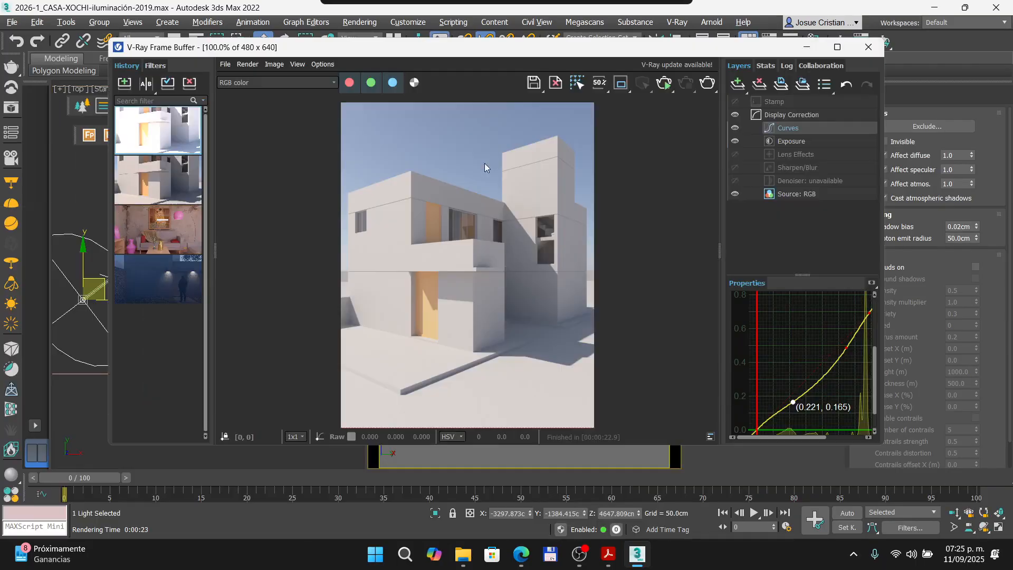
{"action": "left_click", "coordinate": [124, 83]}
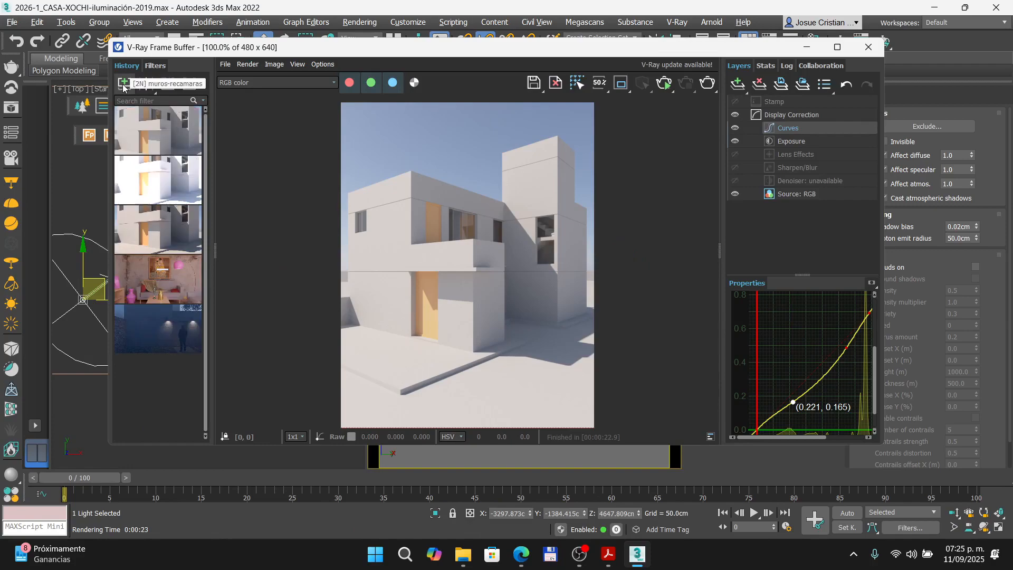
{"action": "left_click", "coordinate": [707, 84]}
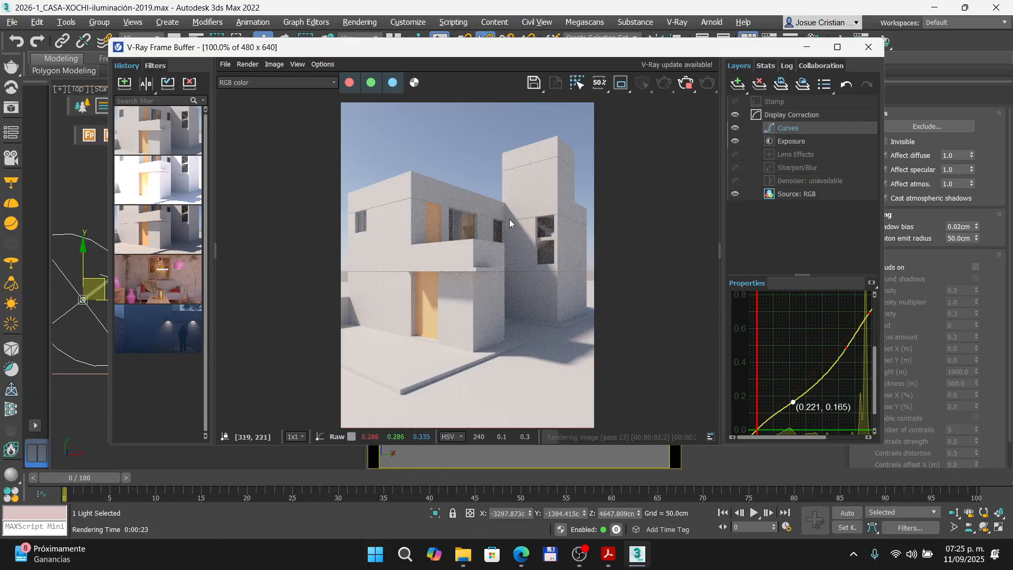
- Inspect the new render's shadow edges around the stair windows and save this render to the V-Ray history
{"action": "scroll", "coordinate": [514, 219], "scroll_direction": "up", "scroll_amount": 1}
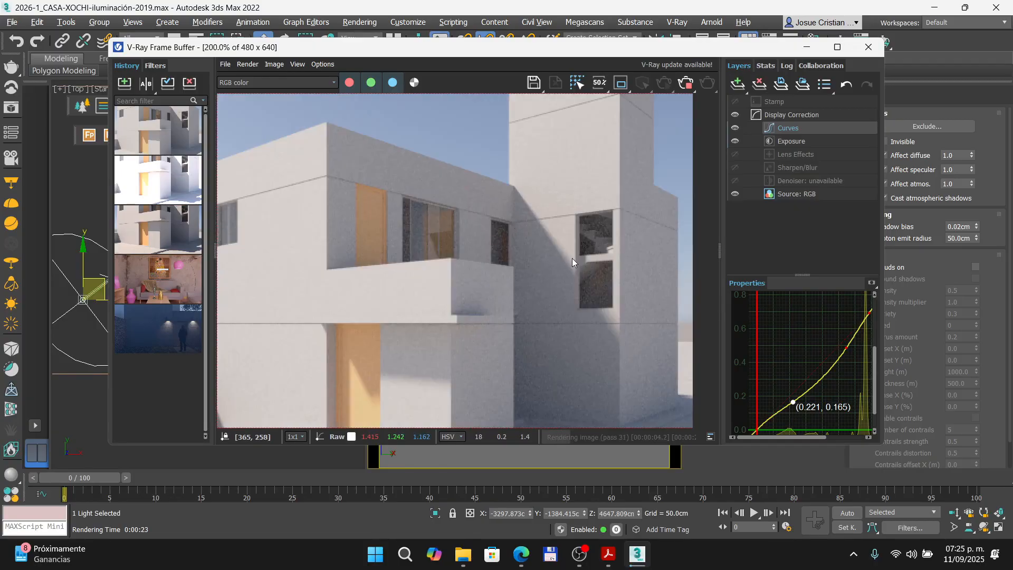
{"action": "scroll", "coordinate": [546, 252], "scroll_direction": "up", "scroll_amount": 1}
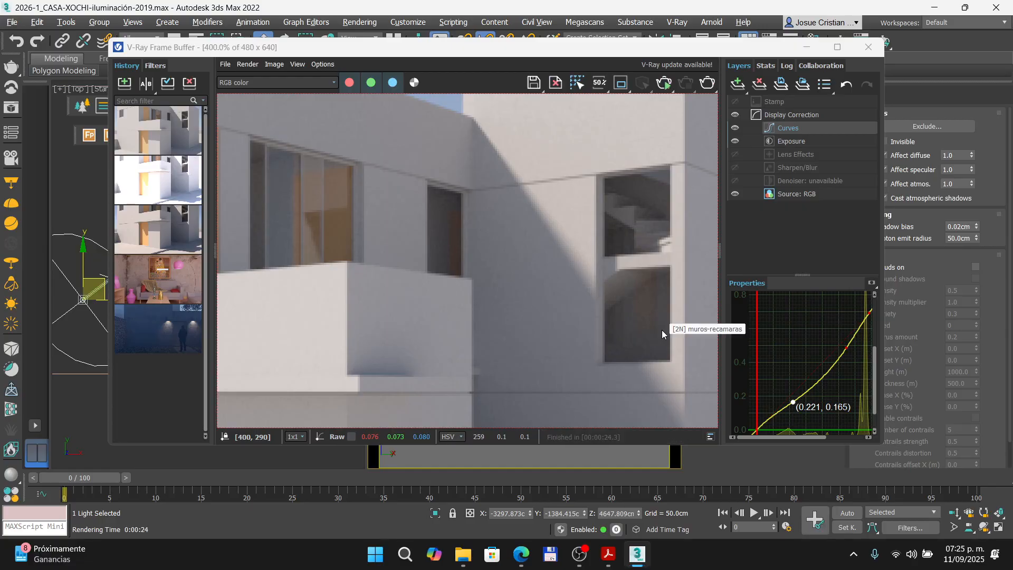
{"action": "scroll", "coordinate": [409, 252], "scroll_direction": "down", "scroll_amount": 3}
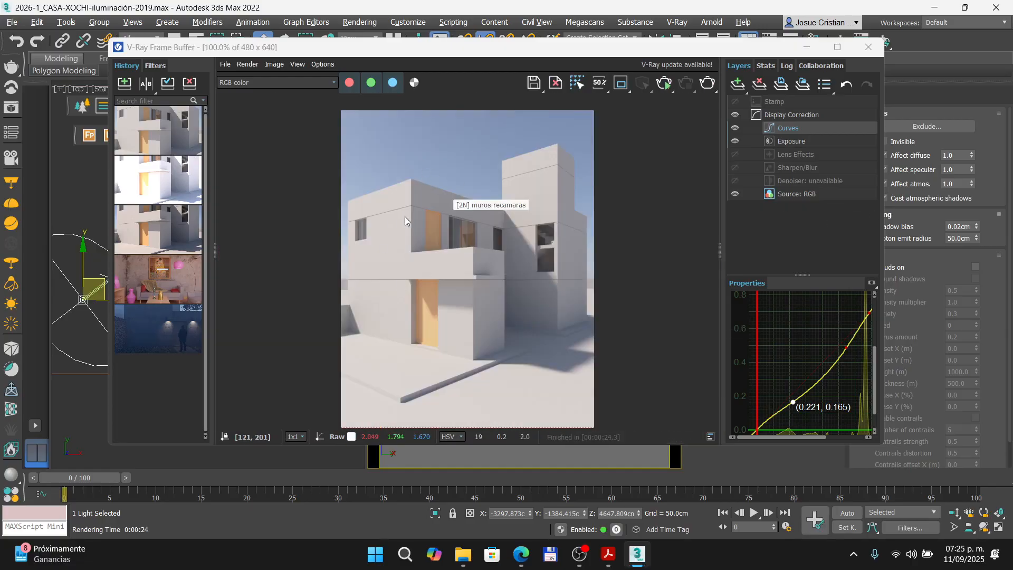
{"action": "left_click", "coordinate": [126, 84]}
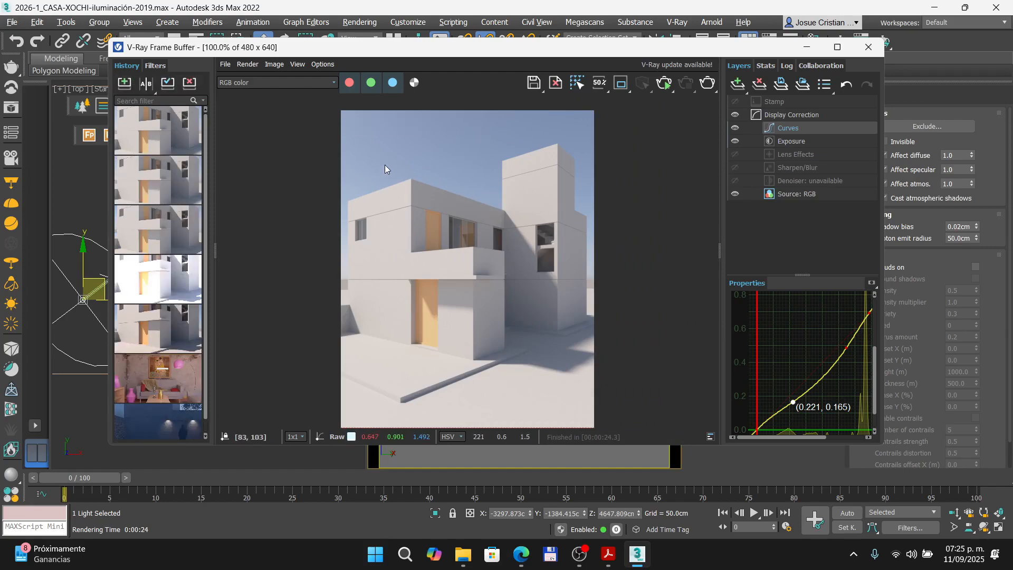
- Load the stored house renders alternately from the history to compare the shadows from the two sun sizes
{"action": "double_click", "coordinate": [164, 178]}
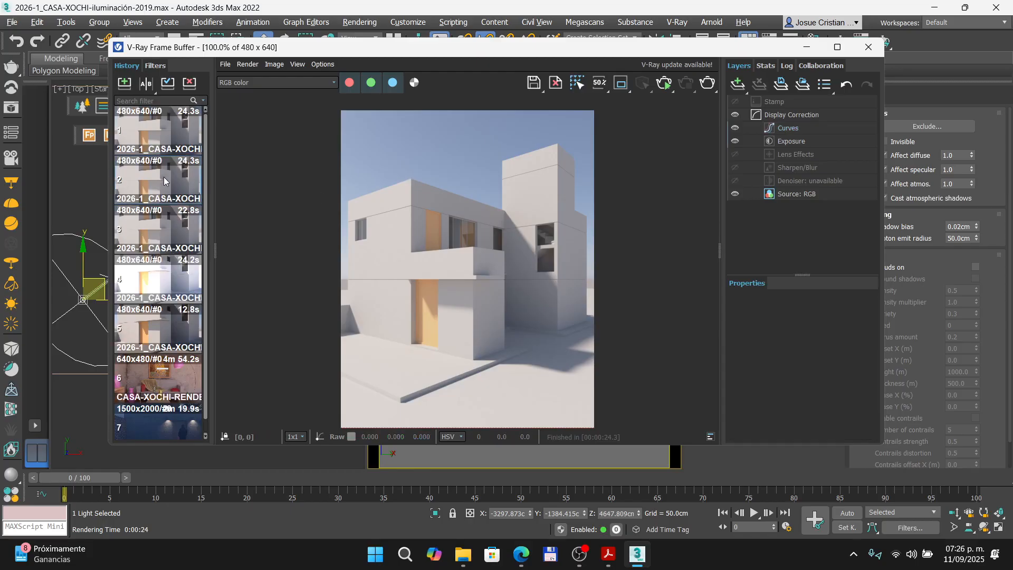
{"action": "double_click", "coordinate": [153, 128]}
{"action": "double_click", "coordinate": [156, 241]}
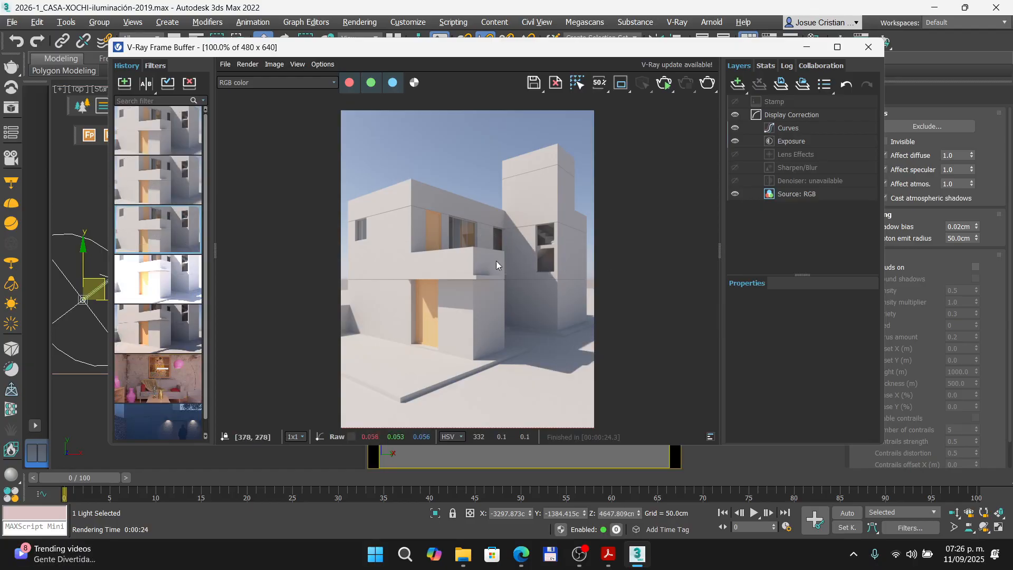
{"action": "double_click", "coordinate": [185, 188]}
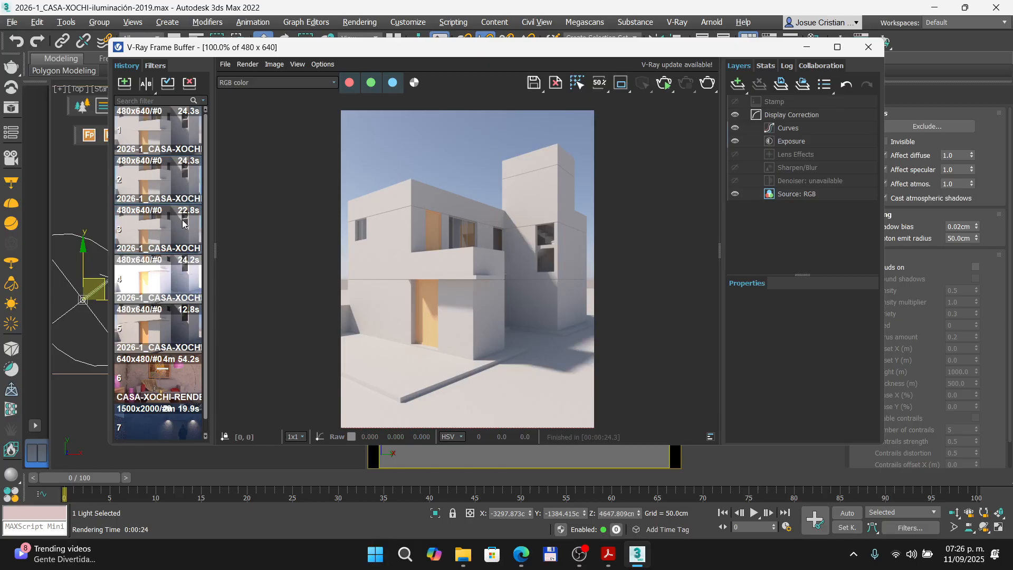
{"action": "double_click", "coordinate": [176, 244]}
{"action": "double_click", "coordinate": [170, 180]}
- Compare the stored renders side by side with the A/B divider, and turn the comparison off
{"action": "left_click", "coordinate": [146, 84]}
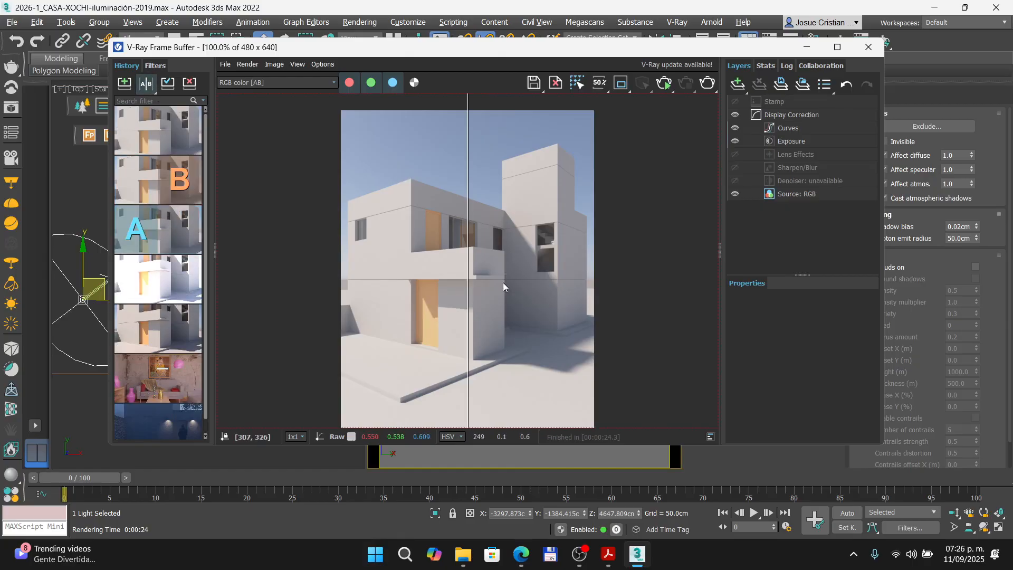
{"action": "mouse_move", "coordinate": [468, 273]}
{"action": "left_mouse_down"}
{"action": "mouse_move", "coordinate": [575, 268]}
{"action": "mouse_move", "coordinate": [466, 264]}
{"action": "left_mouse_up"}
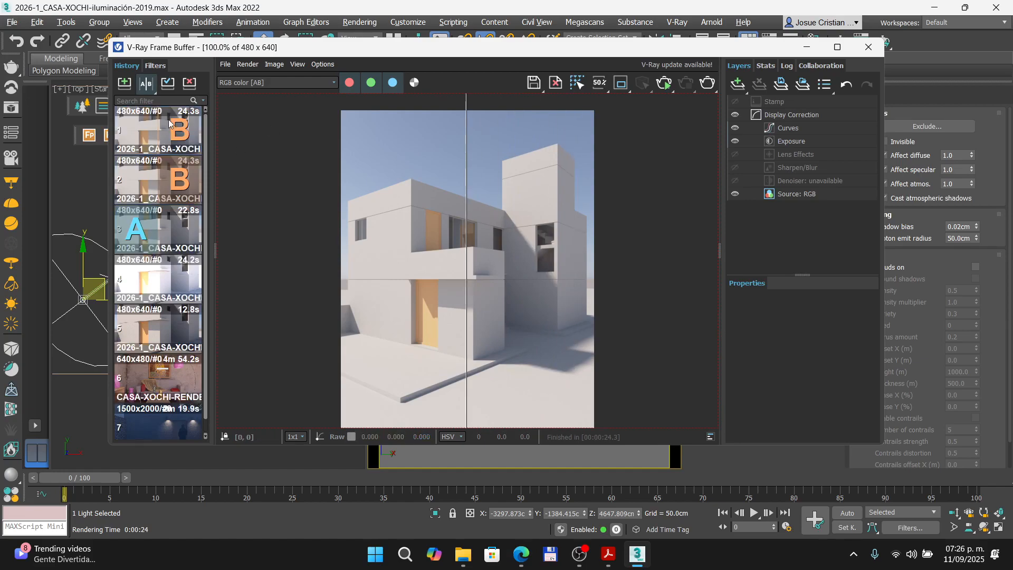
{"action": "left_click", "coordinate": [147, 83]}
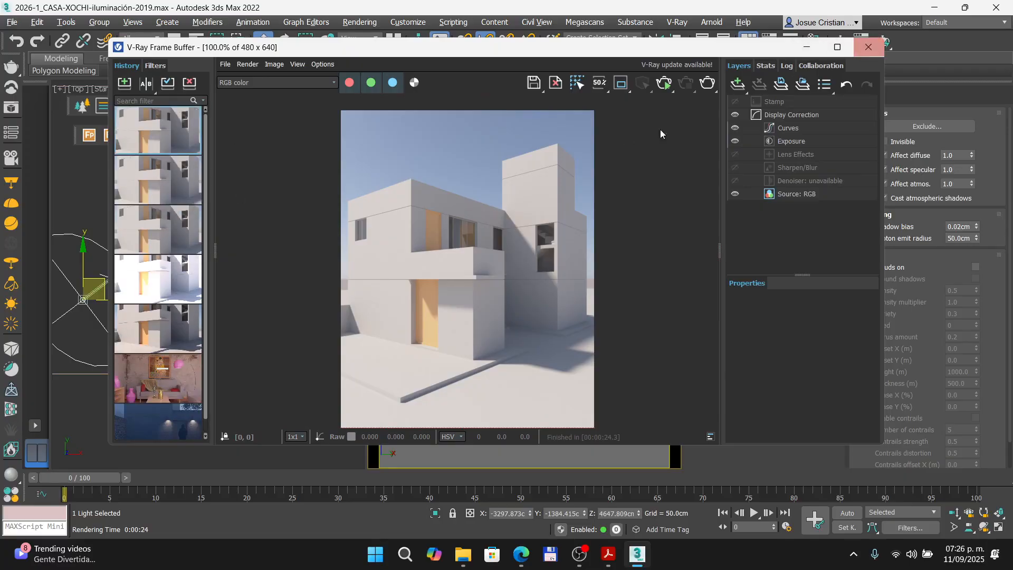
- Switch to the browser presentation and advance from Tamaño de sol to the Render Setup slide on locking the camera view
{"action": "left_click", "coordinate": [556, 493]}
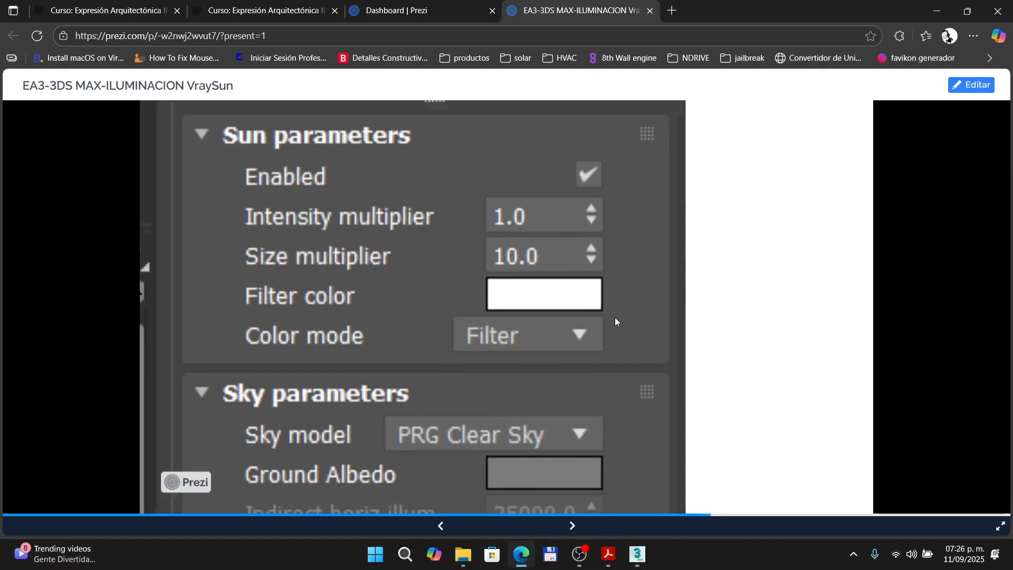
{"action": "key", "text": "Right"}
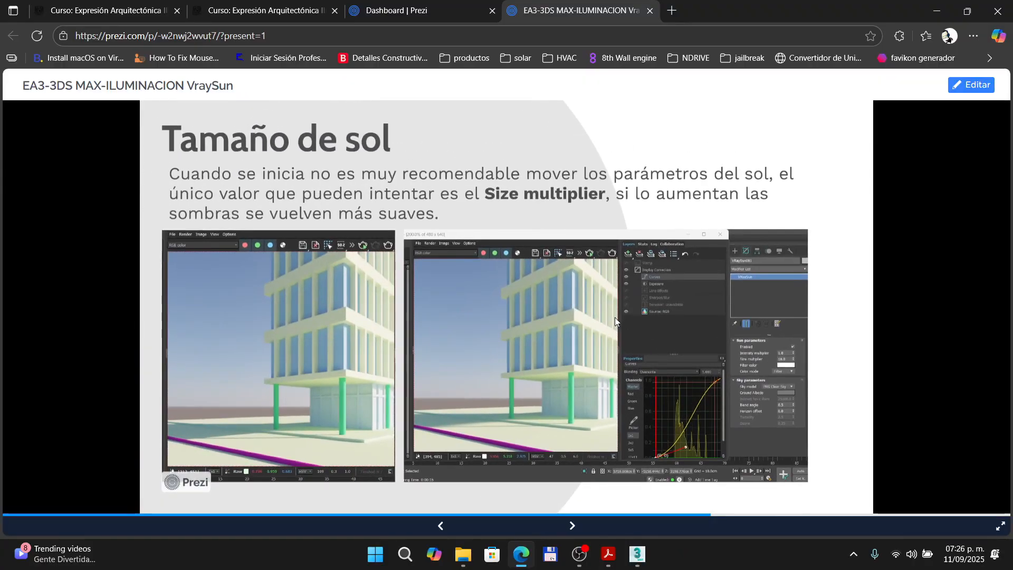
{"action": "key", "text": "Right"}
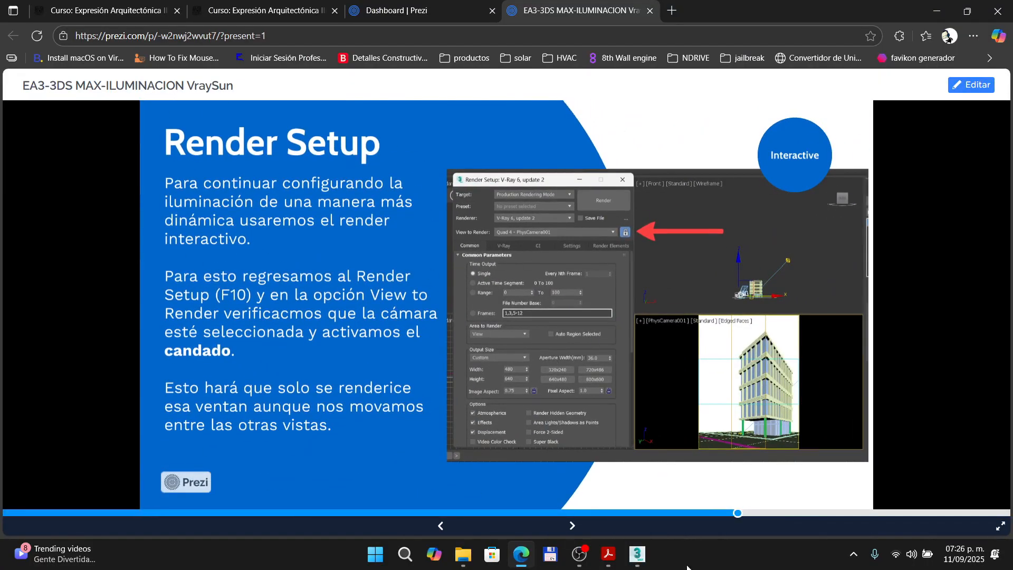
{"action": "mouse_move", "coordinate": [638, 562]}
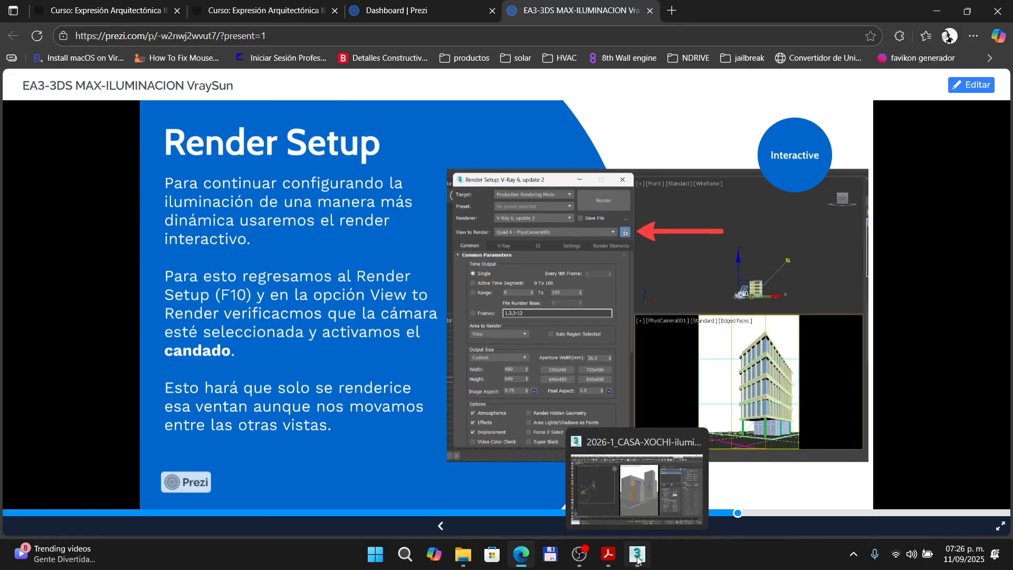
- Return to 3ds Max, close the V-Ray Frame Buffer, and activate the Top view with nothing selected
{"action": "left_click", "coordinate": [637, 558]}
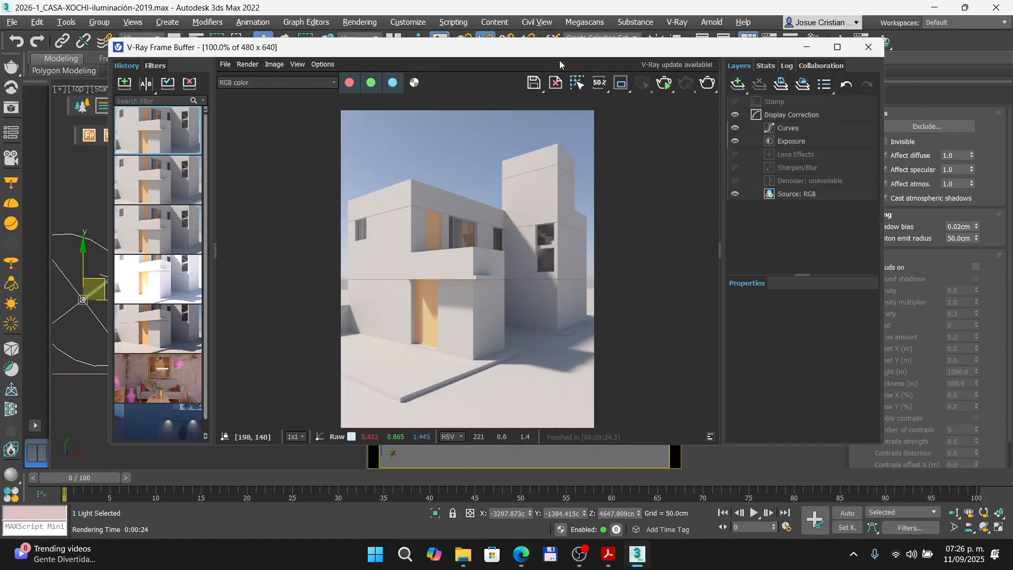
{"action": "left_click", "coordinate": [869, 47]}
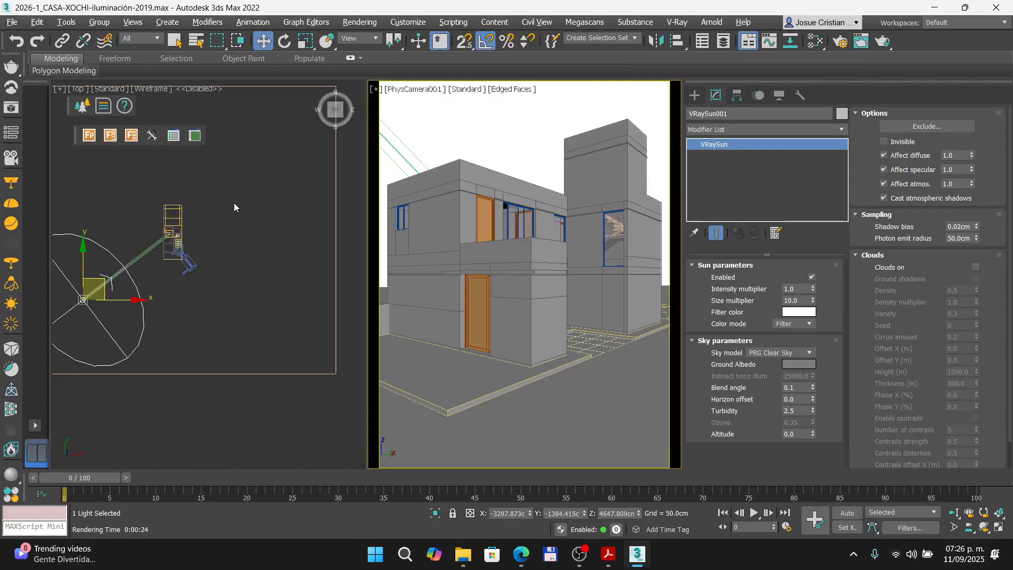
{"action": "left_click", "coordinate": [464, 135]}
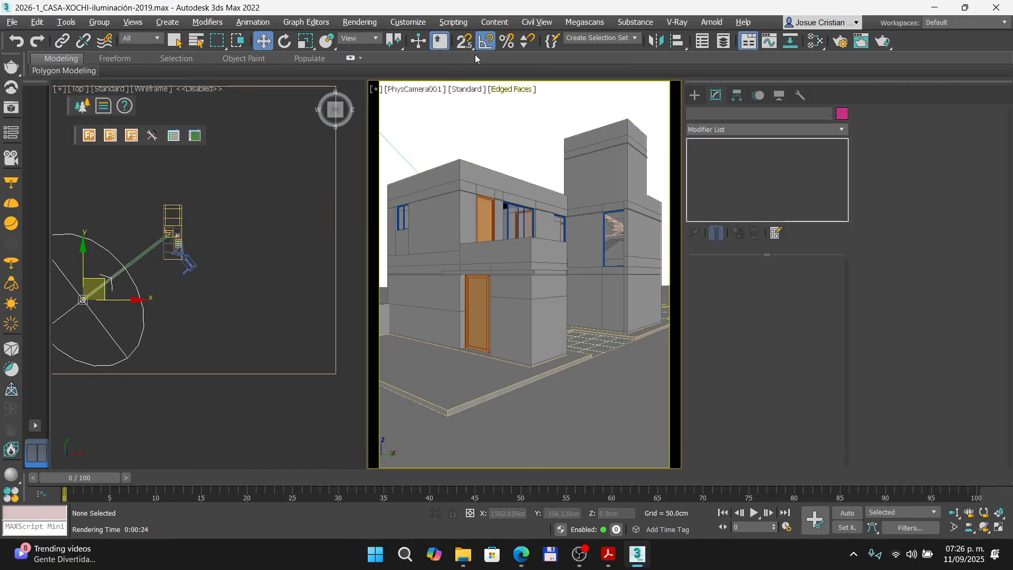
{"action": "left_click", "coordinate": [287, 166]}
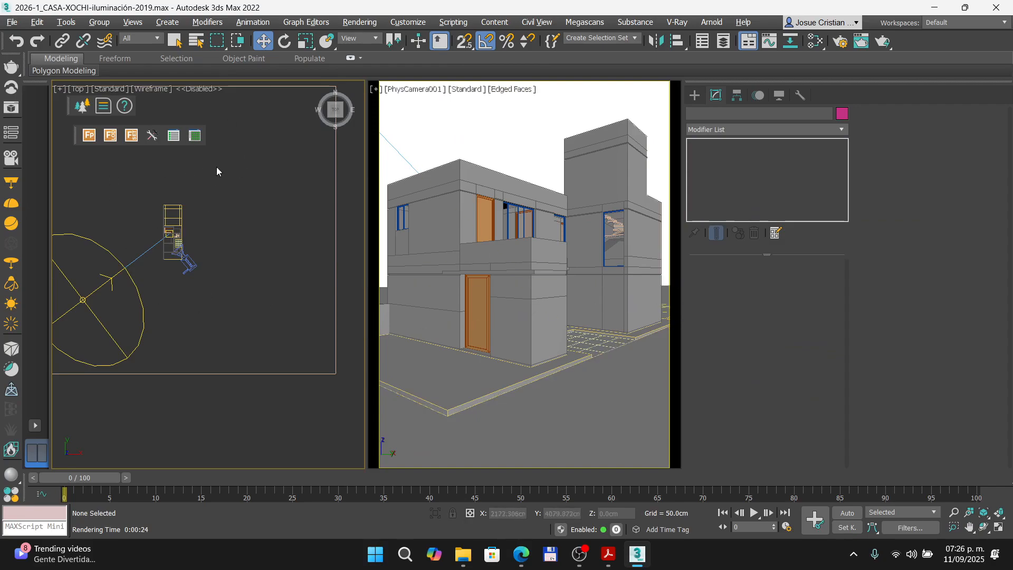
- Render with the Top view active, inspect the resulting image, and close the V-Ray Frame Buffer
{"action": "left_click", "coordinate": [11, 109]}
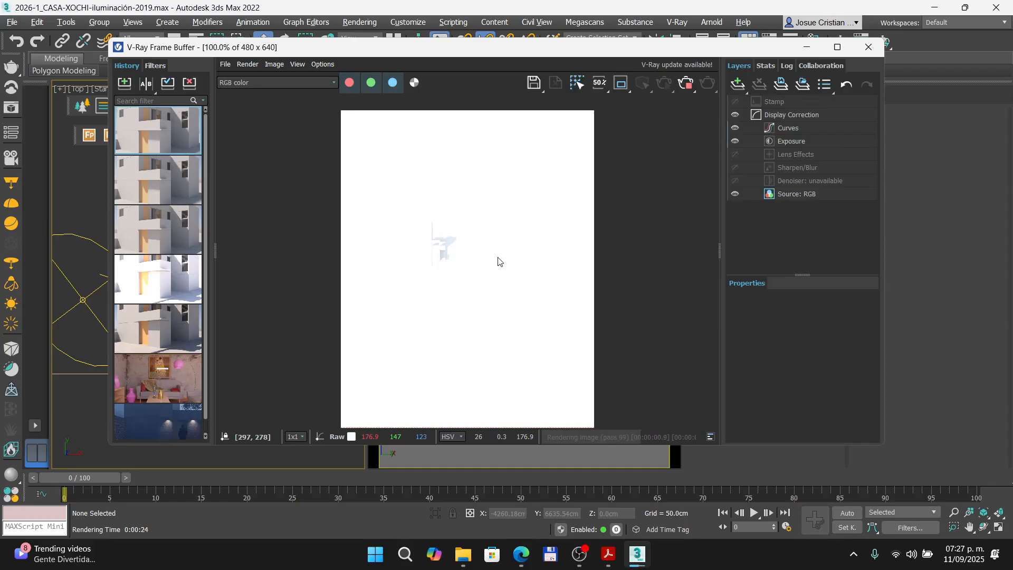
{"action": "scroll", "coordinate": [506, 300], "scroll_direction": "up", "scroll_amount": 1}
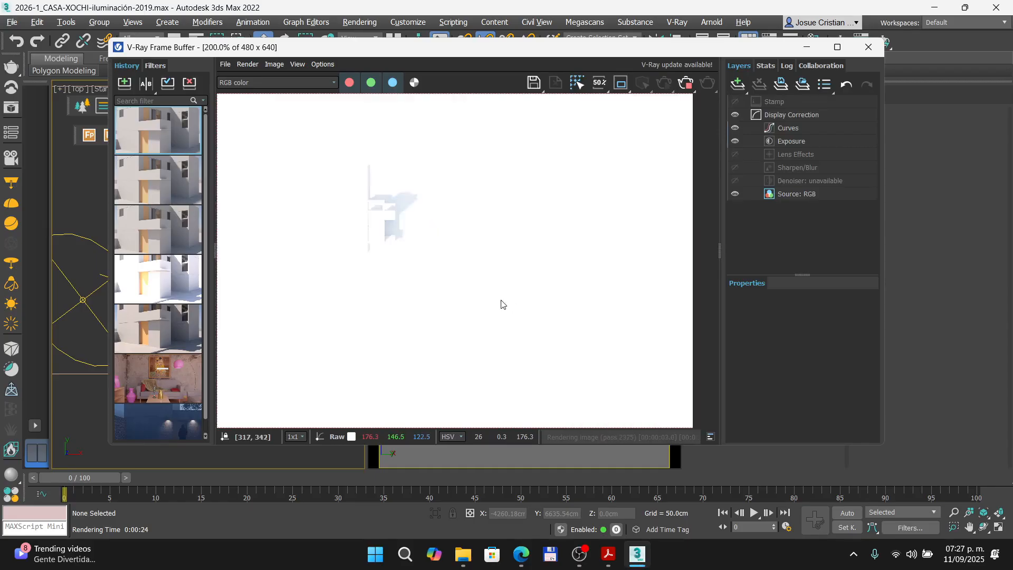
{"action": "scroll", "coordinate": [425, 226], "scroll_direction": "down", "scroll_amount": 1}
{"action": "scroll", "coordinate": [450, 223], "scroll_direction": "up", "scroll_amount": 1}
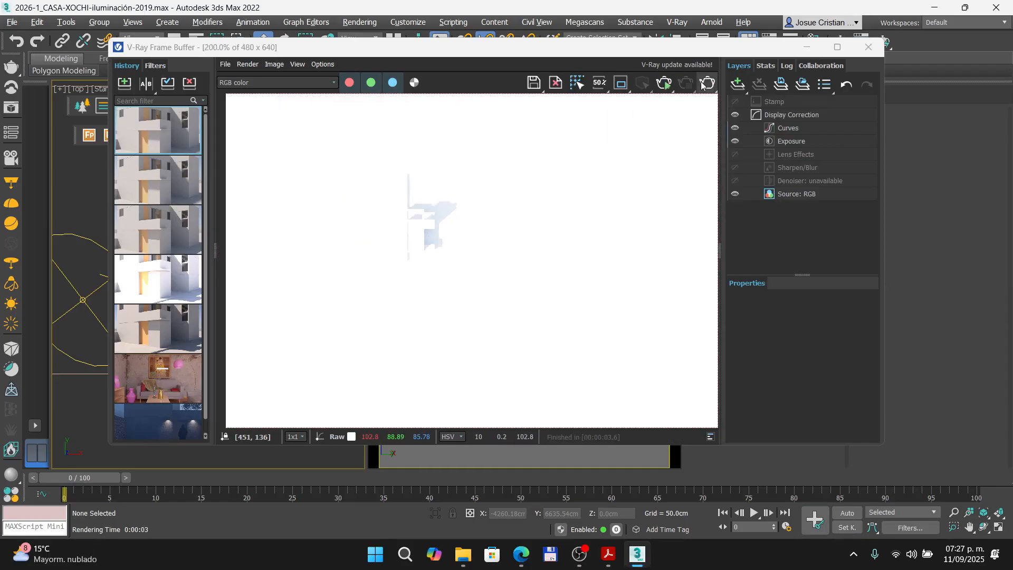
{"action": "left_click", "coordinate": [868, 47]}
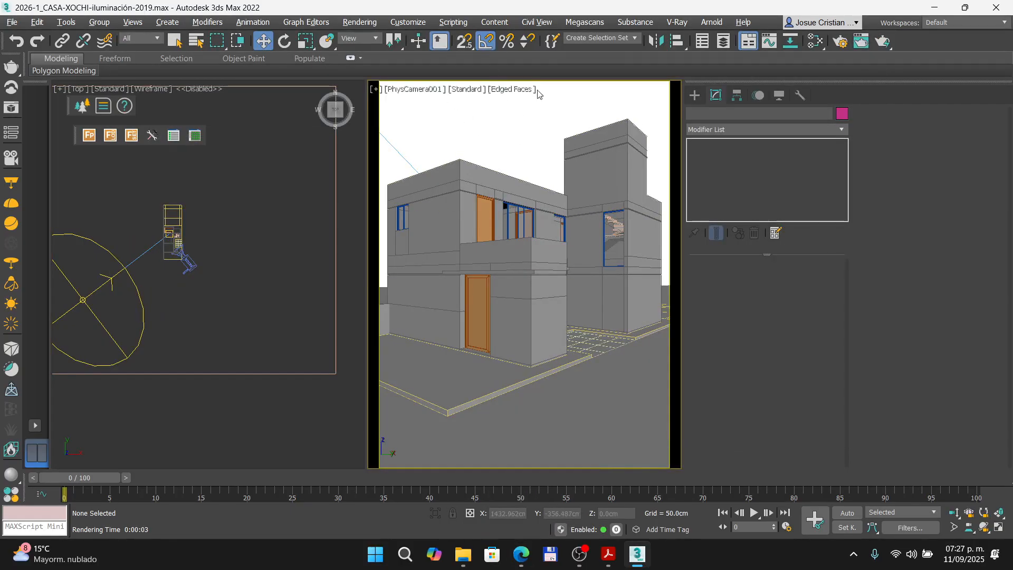
{"action": "mouse_move", "coordinate": [518, 561]}
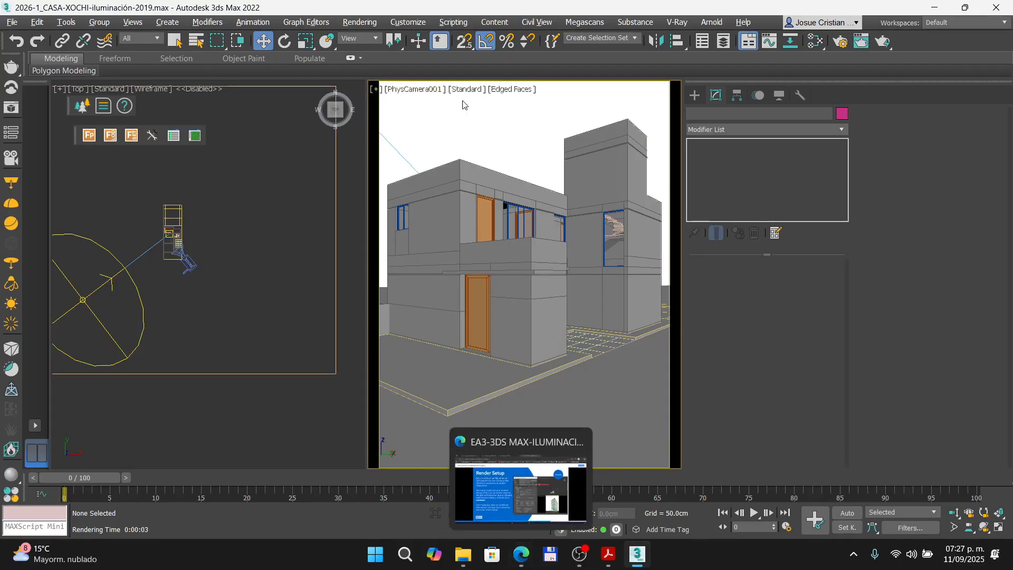
- Switch to the Prezi presentation in the browser and examine the View to Render setting and its lock on the Render Setup slide
{"action": "left_click", "coordinate": [518, 561]}
{"action": "scroll", "coordinate": [551, 301], "scroll_direction": "up", "scroll_amount": 5}
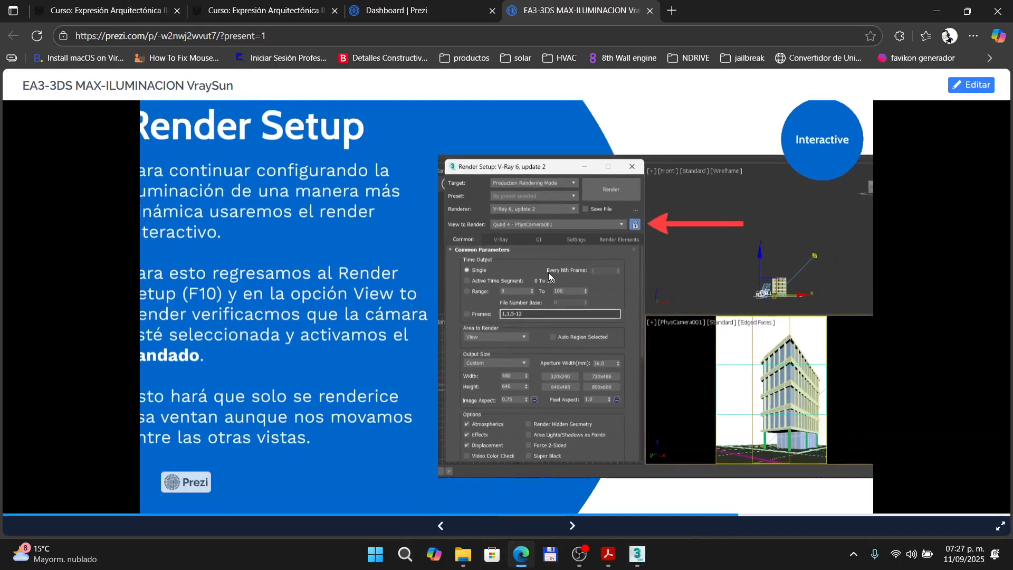
{"action": "left_click_drag", "start_coordinate": [576, 218], "coordinate": [549, 311]}
{"action": "scroll", "coordinate": [556, 234], "scroll_direction": "up", "scroll_amount": 3}
{"action": "scroll", "coordinate": [393, 282], "scroll_direction": "up", "scroll_amount": 3}
{"action": "scroll", "coordinate": [293, 320], "scroll_direction": "up", "scroll_amount": 2}
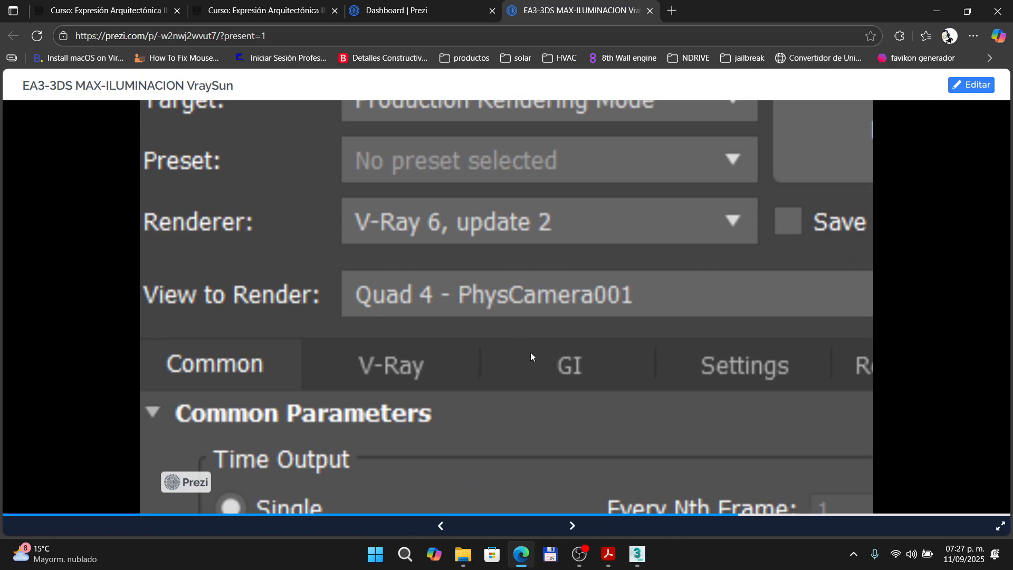
{"action": "key", "text": "alt+Tab"}
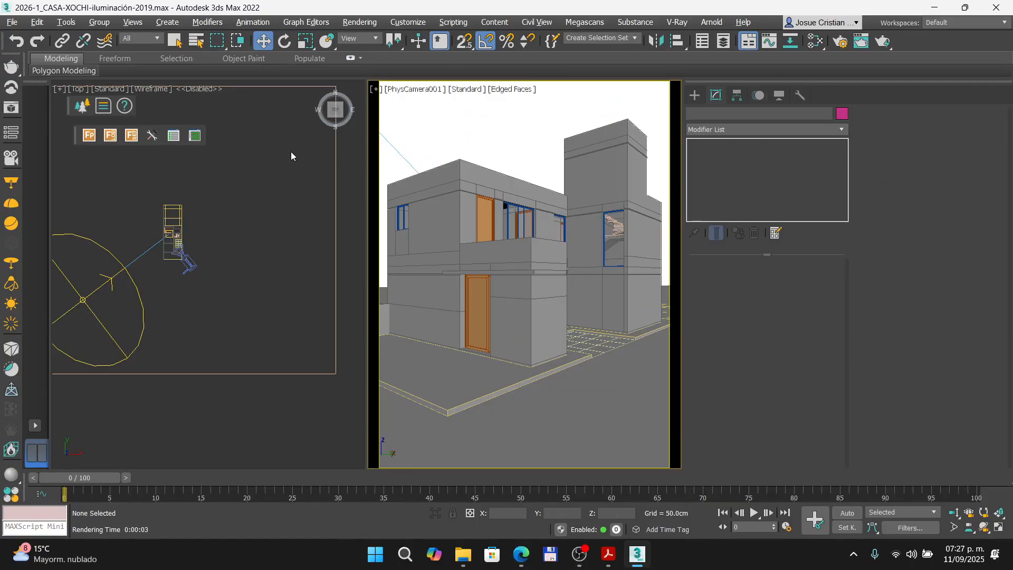
- Lock the view to render to Quad 4 - PhysCamera001 in the Render Setup and close the dialog
{"action": "left_click", "coordinate": [841, 41]}
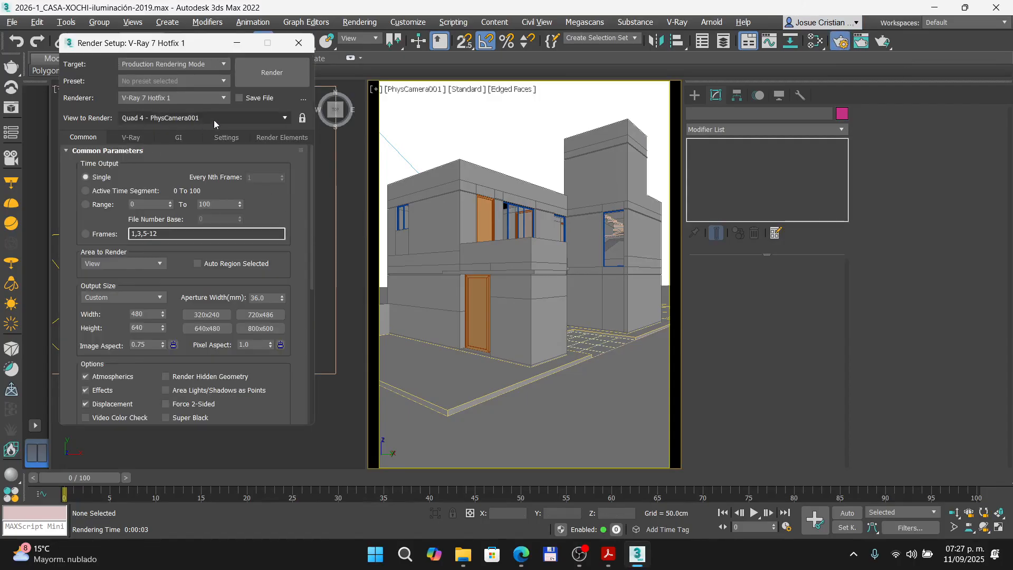
{"action": "left_click", "coordinate": [522, 555]}
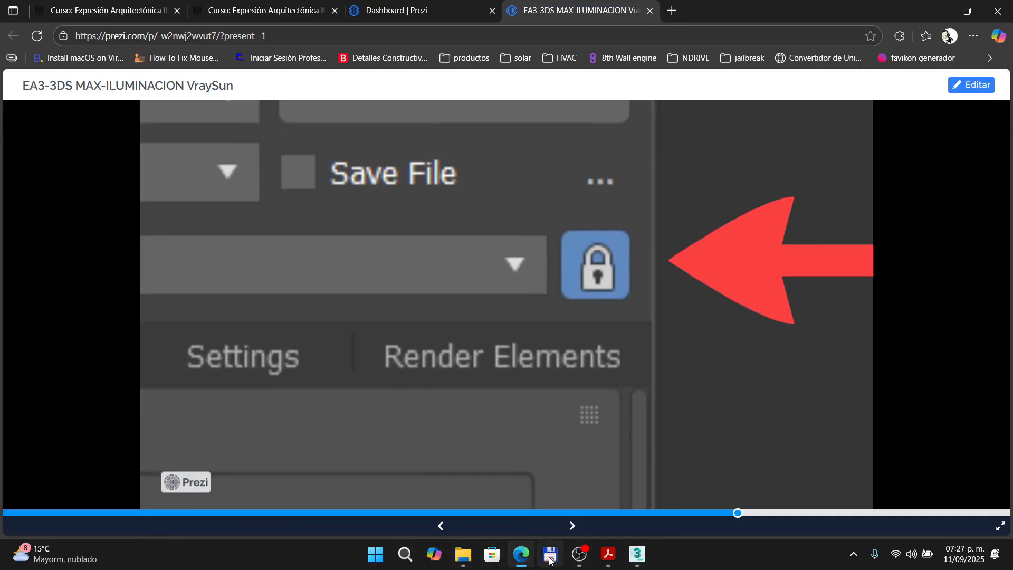
{"action": "left_click", "coordinate": [522, 557]}
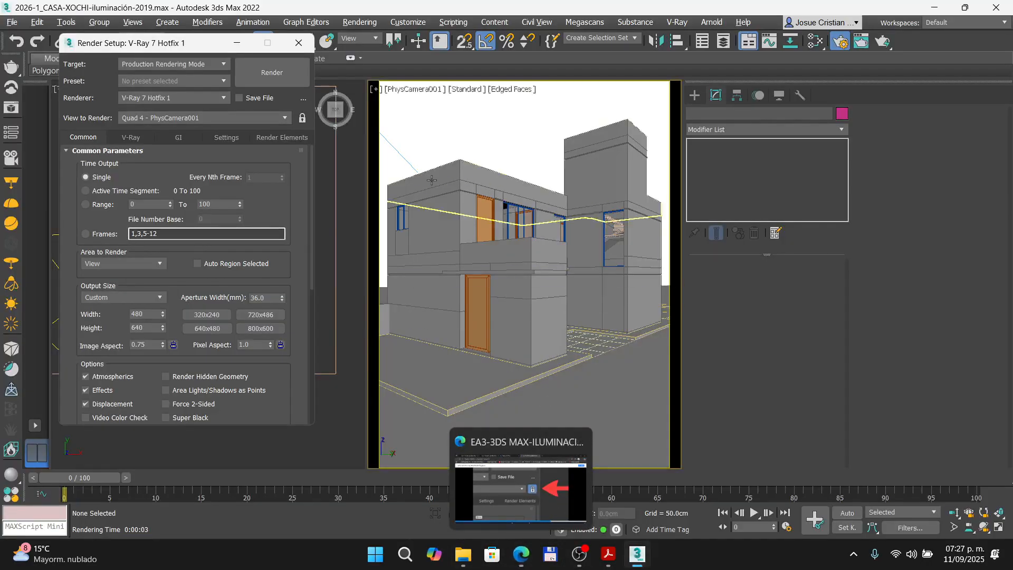
{"action": "left_click", "coordinate": [304, 120]}
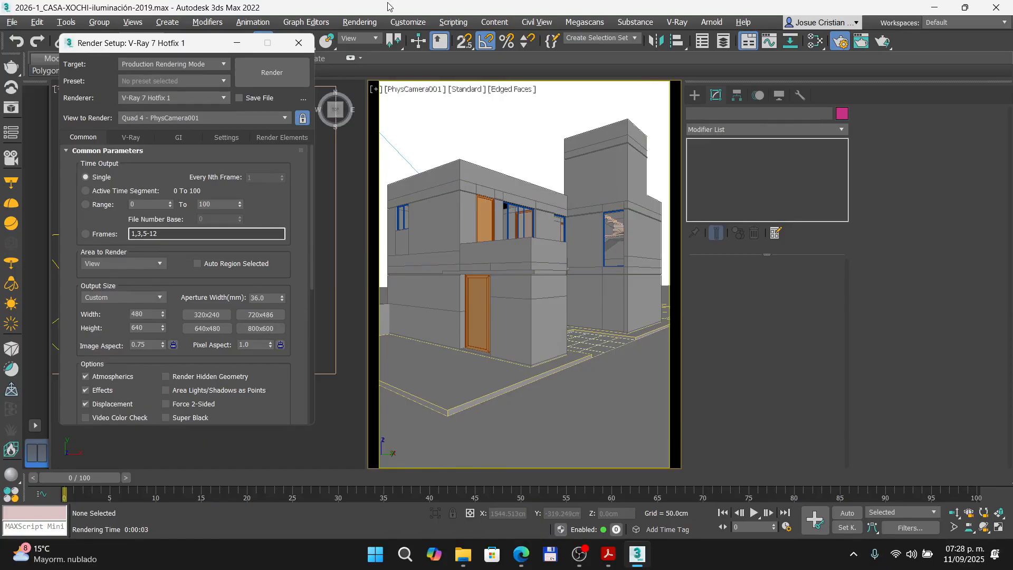
{"action": "left_click", "coordinate": [298, 42]}
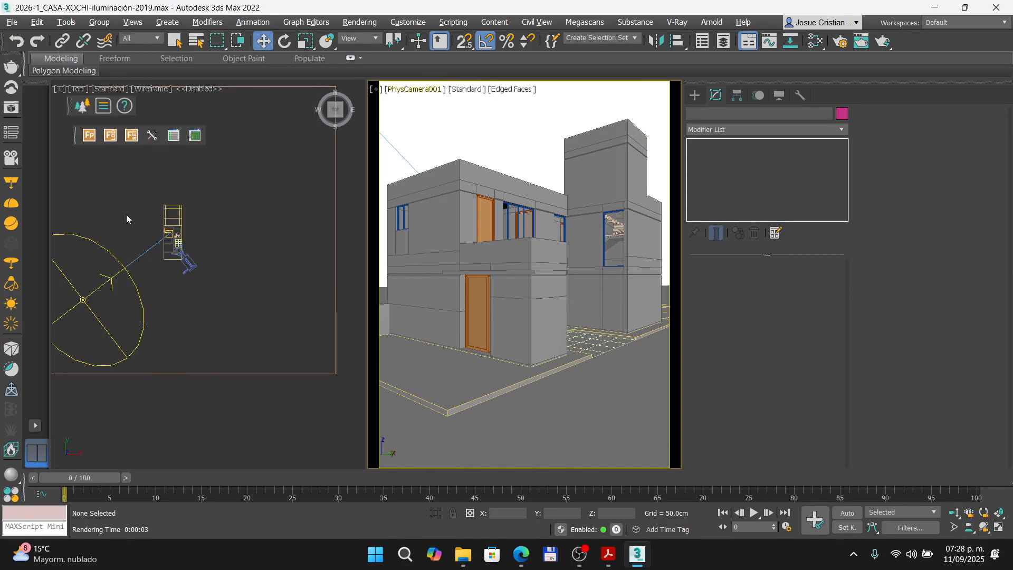
- Switch to the Prezi presentation, advance to the Start Interactive Render slide and examine the frame buffer's interactive rendering control
{"action": "left_click", "coordinate": [520, 554]}
{"action": "left_click", "coordinate": [559, 367]}
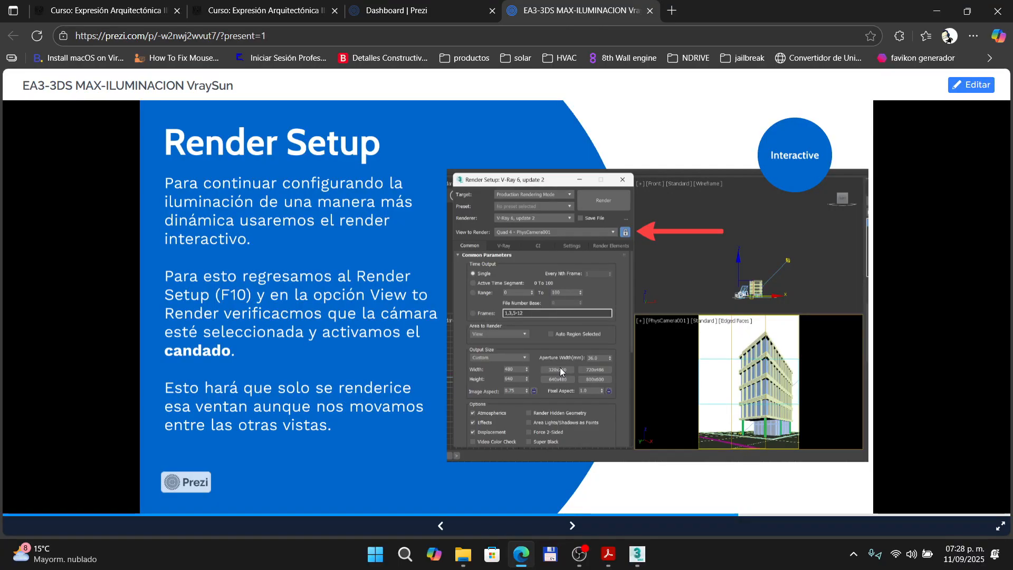
{"action": "key", "text": "Right"}
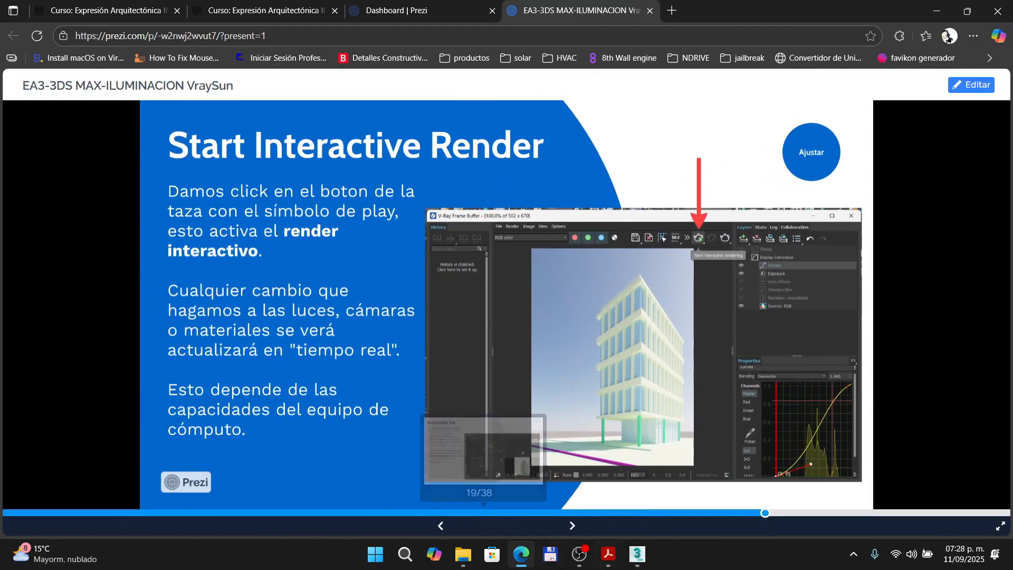
{"action": "scroll", "coordinate": [700, 229], "scroll_direction": "up", "scroll_amount": 1}
{"action": "scroll", "coordinate": [688, 359], "scroll_direction": "up", "scroll_amount": 2}
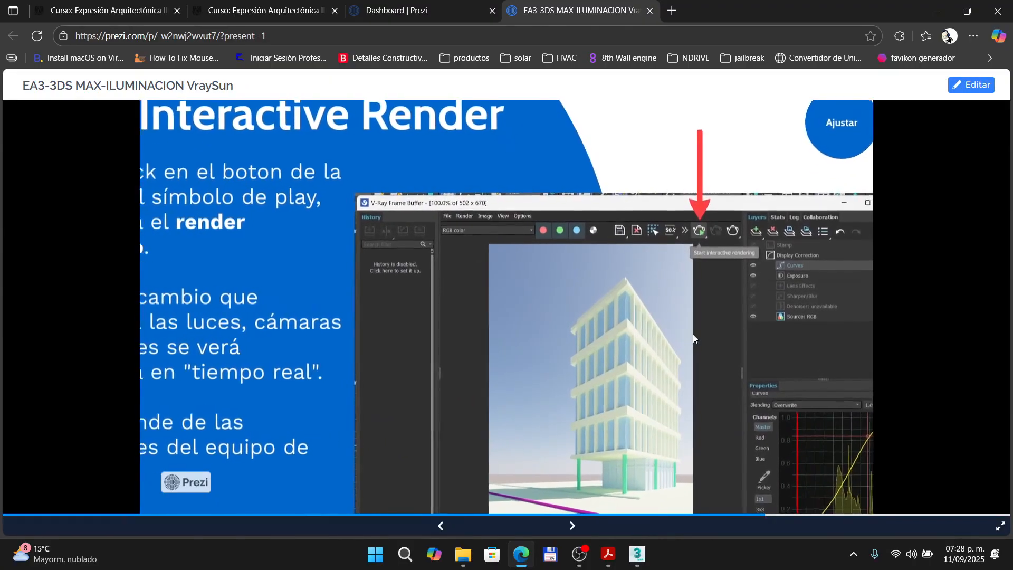
{"action": "left_click_drag", "start_coordinate": [651, 265], "coordinate": [524, 230]}
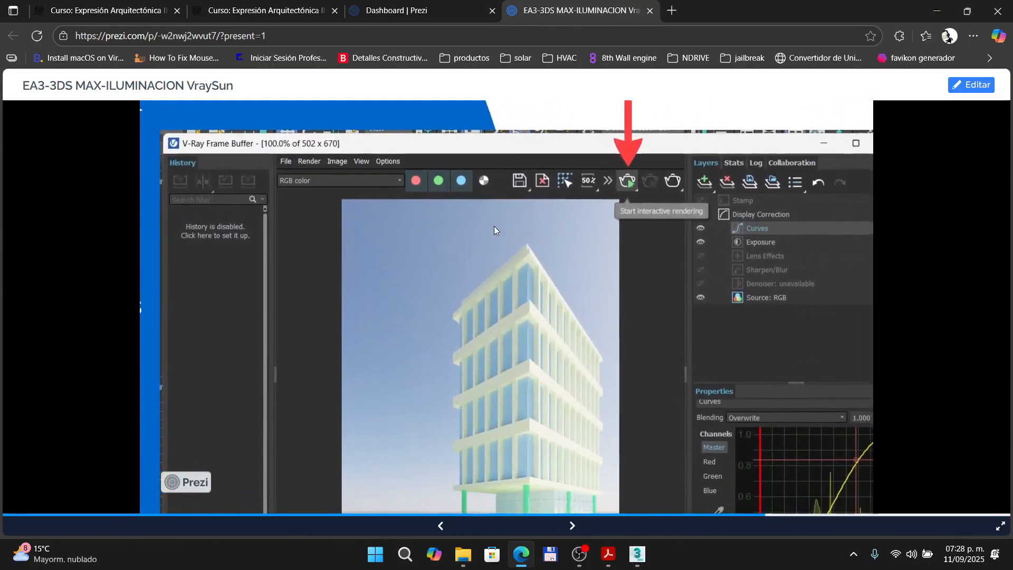
{"action": "scroll", "coordinate": [663, 184], "scroll_direction": "up", "scroll_amount": 2}
{"action": "scroll", "coordinate": [662, 178], "scroll_direction": "up", "scroll_amount": 4}
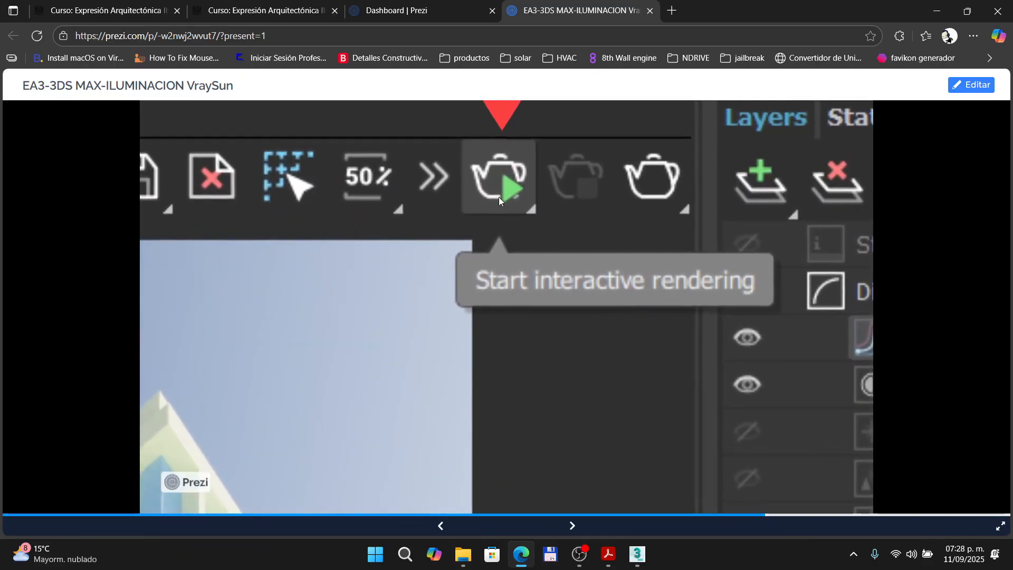
{"action": "scroll", "coordinate": [632, 200], "scroll_direction": "down", "scroll_amount": 3}
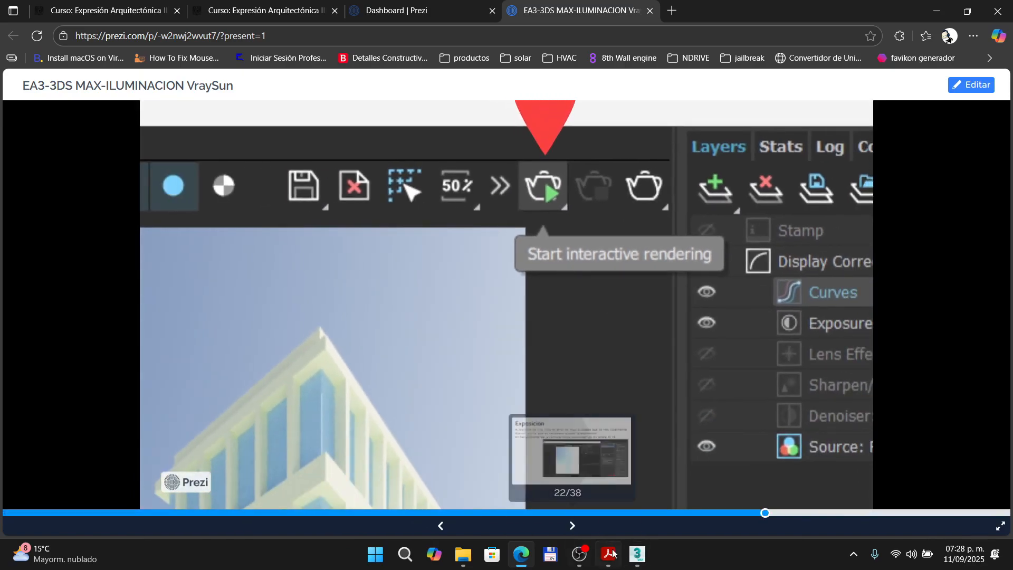
- Switch to 3ds Max, open the V-Ray Frame Buffer and render the PhysCamera001 view
{"action": "left_click", "coordinate": [637, 554]}
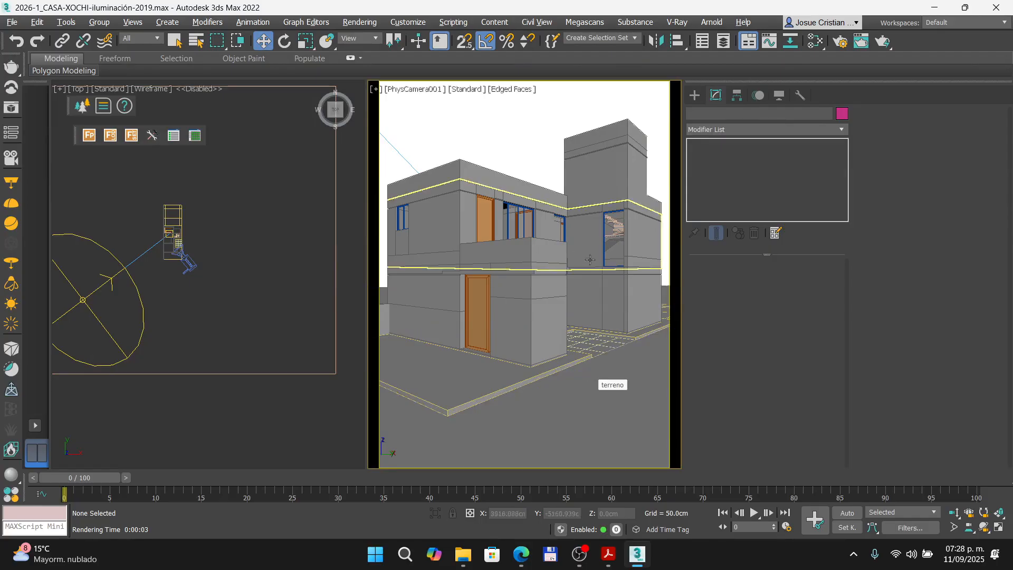
{"action": "left_click", "coordinate": [13, 108]}
{"action": "left_click", "coordinate": [707, 83]}
{"action": "scroll", "coordinate": [501, 233], "scroll_direction": "down", "scroll_amount": 1}
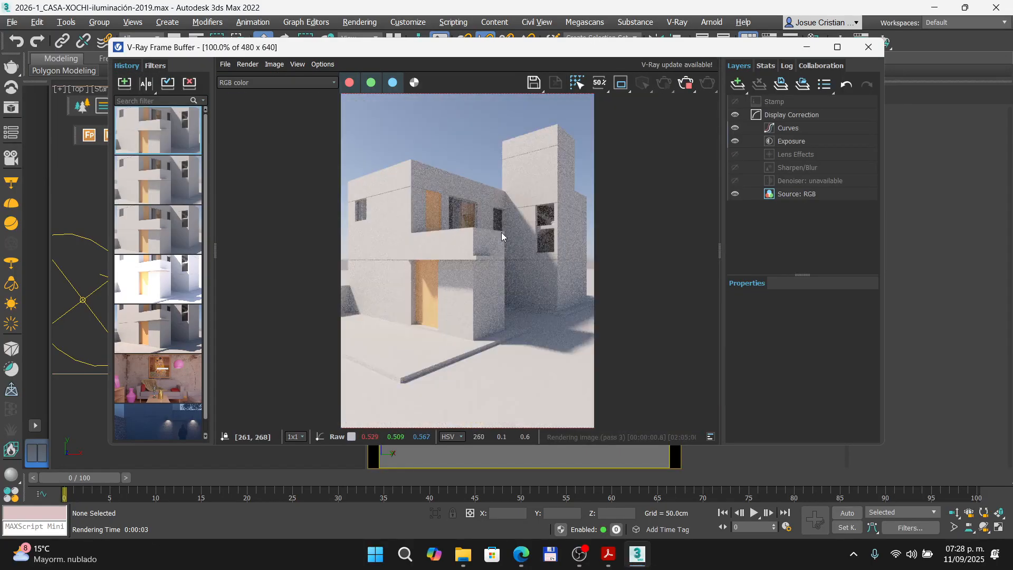
- Start interactive rendering and move the V-Ray Frame Buffer window off the Top view
{"action": "left_click_drag", "start_coordinate": [637, 48], "coordinate": [737, 94]}
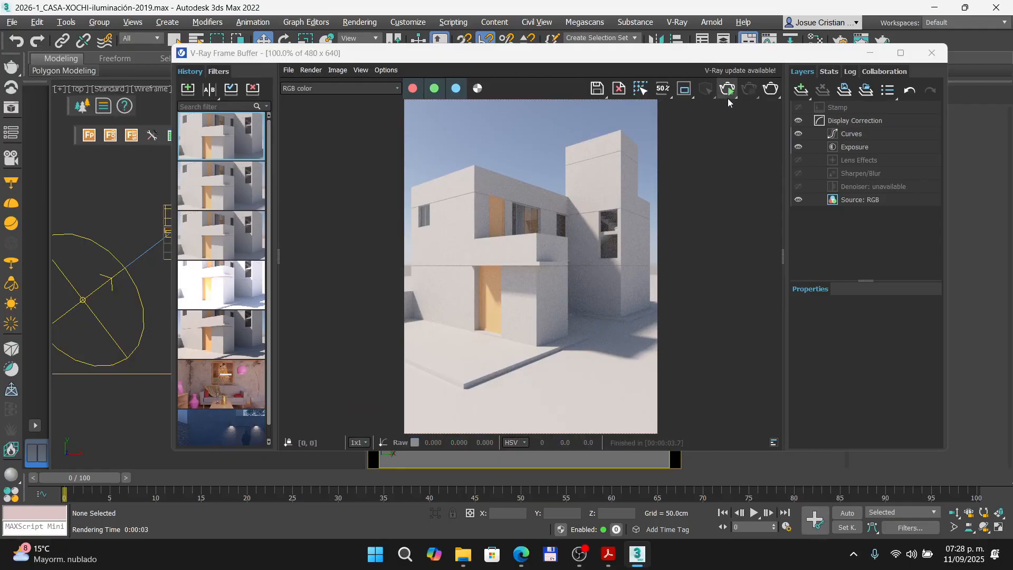
{"action": "left_click", "coordinate": [738, 92]}
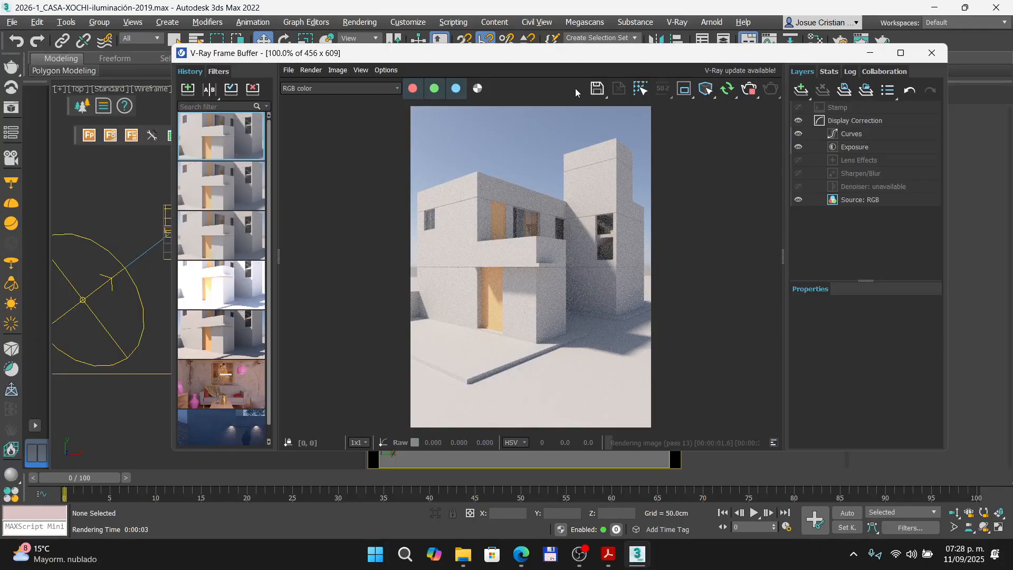
{"action": "left_click_drag", "start_coordinate": [577, 62], "coordinate": [736, 55]}
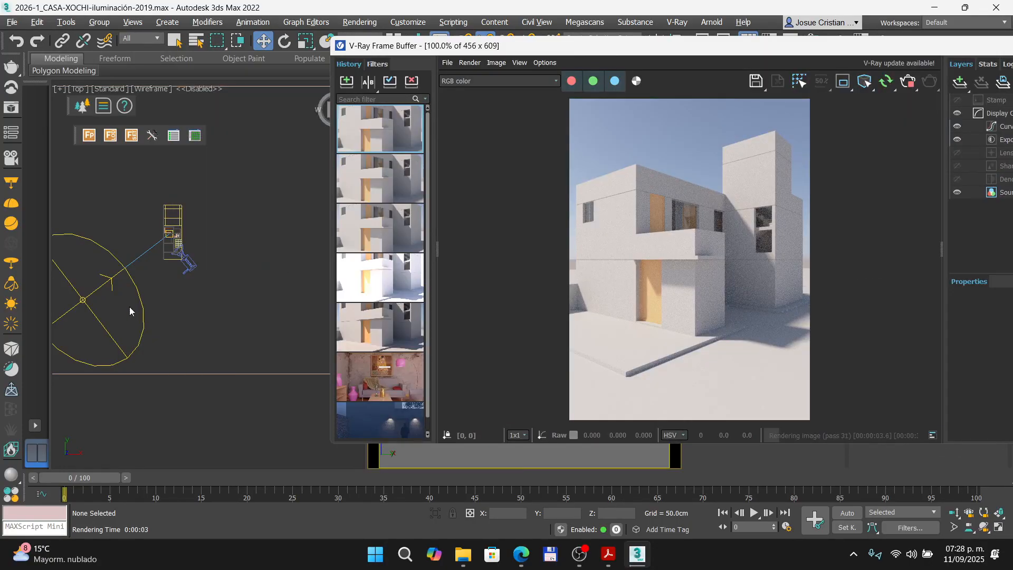
- Move the V-Ray sun to different sides of the house in the Top view, ending at about X -3657 cm, Y -1877 cm
{"action": "left_click", "coordinate": [79, 300]}
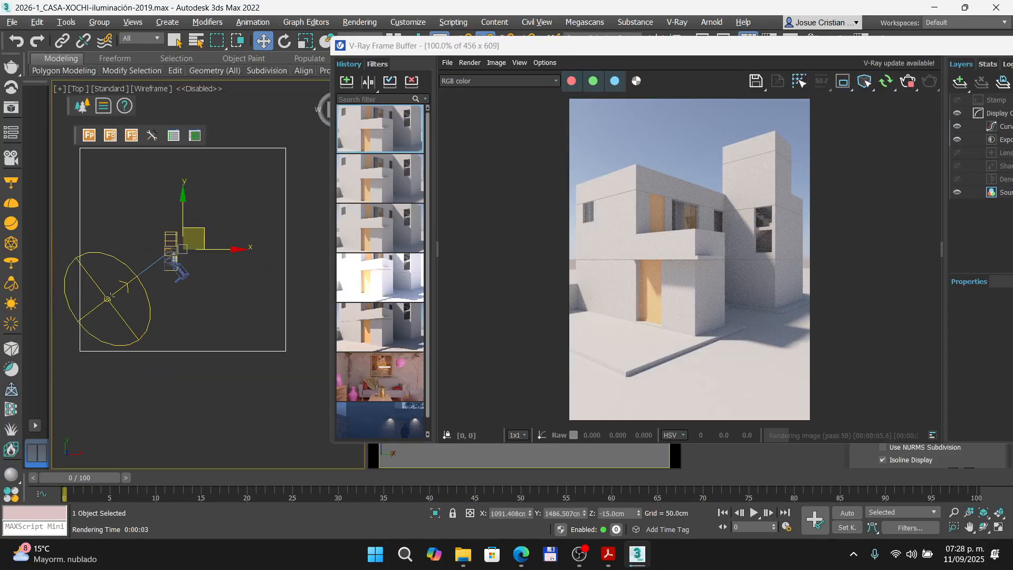
{"action": "left_click_drag", "start_coordinate": [119, 274], "coordinate": [113, 174]}
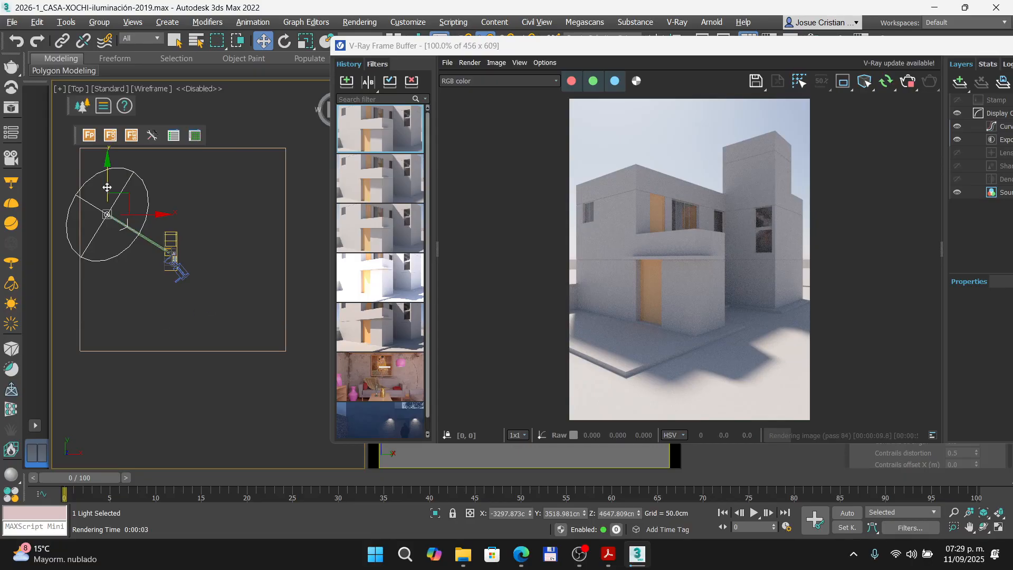
{"action": "left_click_drag", "start_coordinate": [116, 192], "coordinate": [251, 272]}
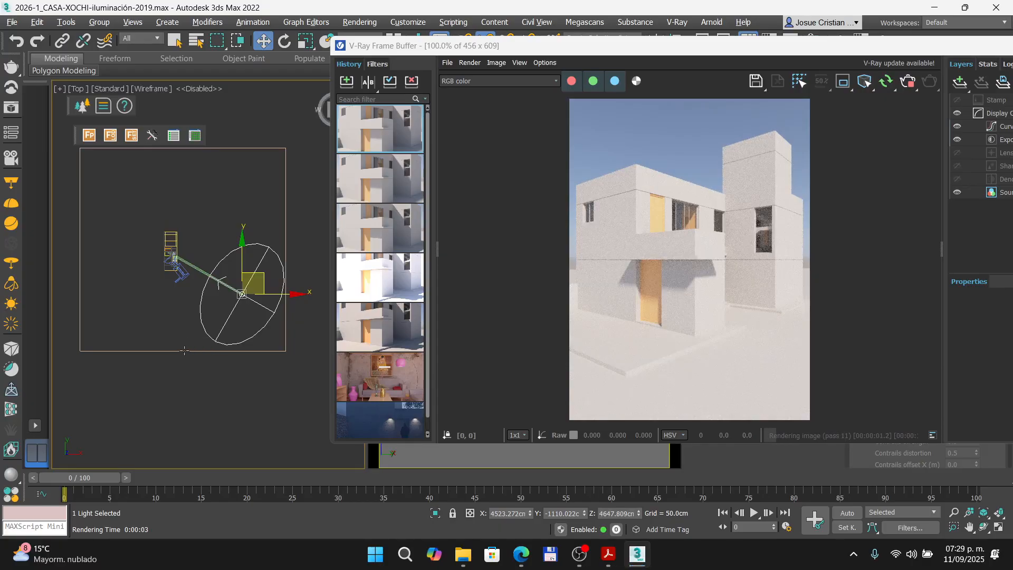
{"action": "left_click_drag", "start_coordinate": [241, 259], "coordinate": [115, 282]}
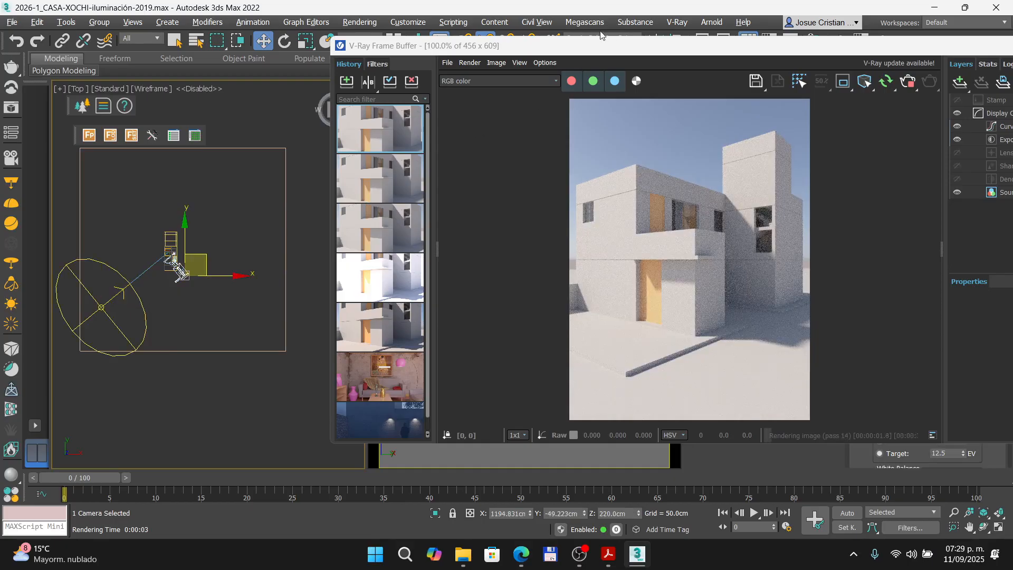
- Try the physical camera's exposure target at 10 EV and 13 EV, and return it to 12.5 EV
{"action": "left_click_drag", "start_coordinate": [596, 43], "coordinate": [301, 56]}
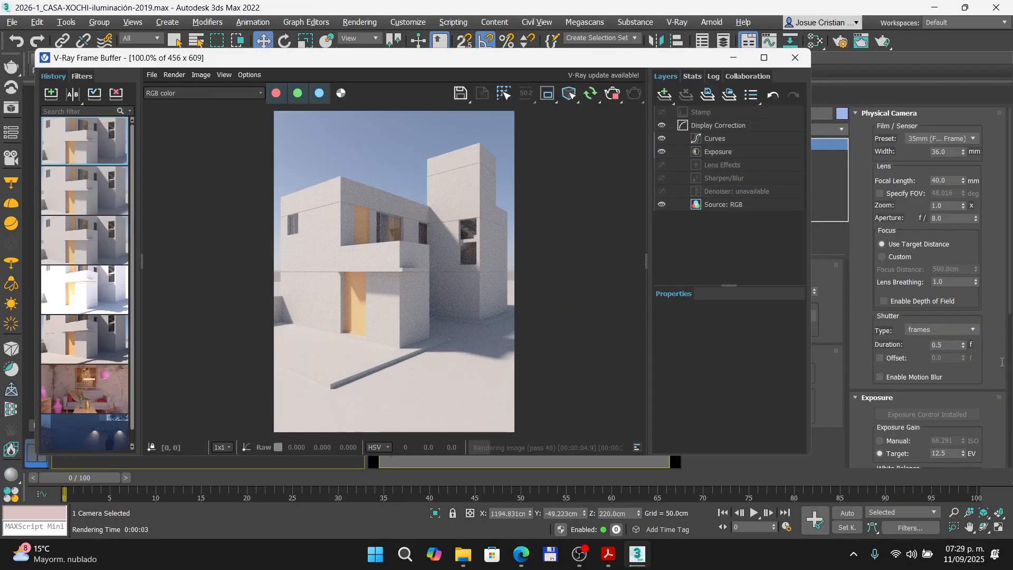
{"action": "double_click", "coordinate": [954, 454]}
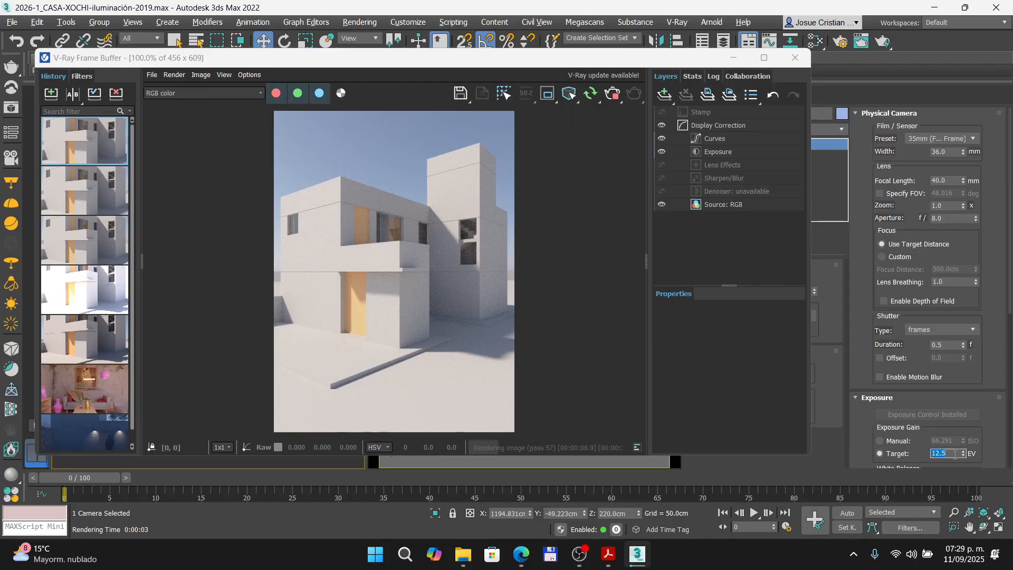
{"action": "type", "text": "10"}
{"action": "key", "text": "Return"}
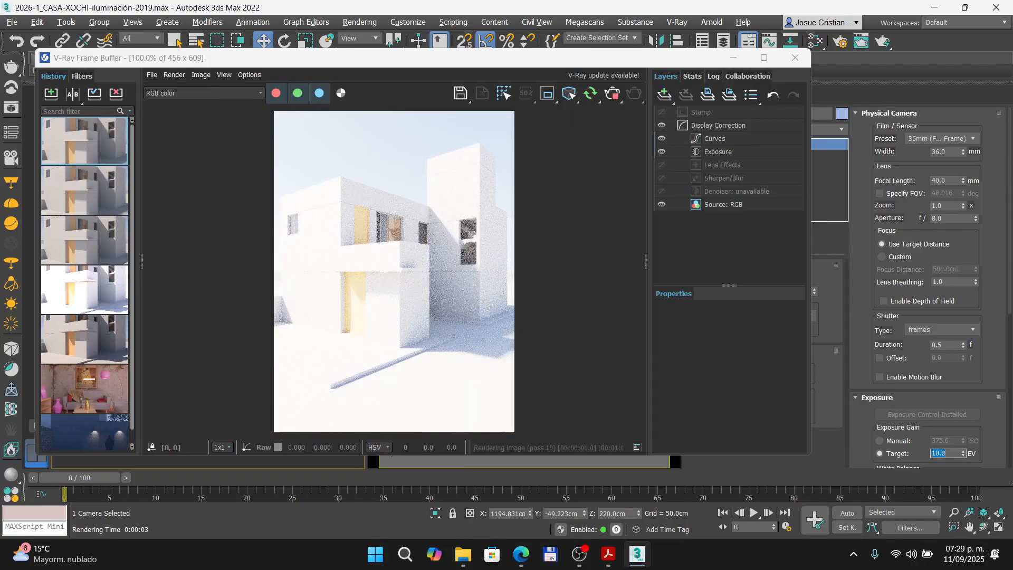
{"action": "type", "text": "13"}
{"action": "key", "text": "Return"}
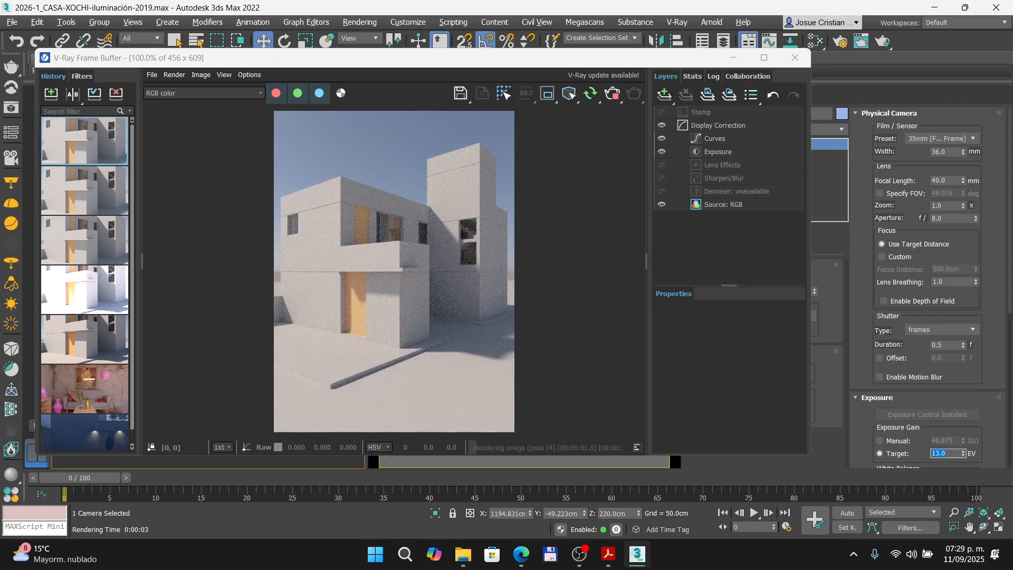
{"action": "key", "text": "Return"}
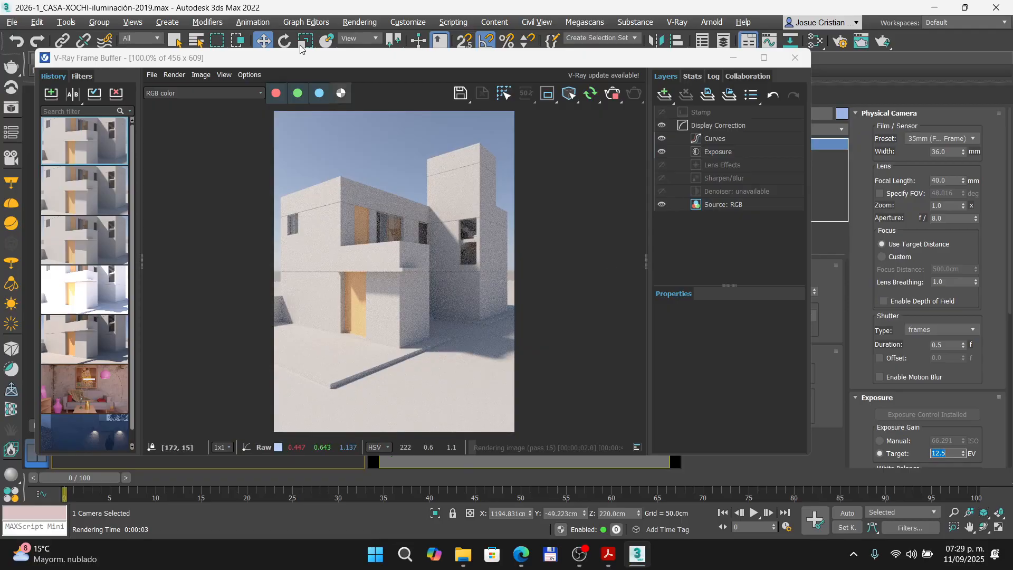
- Select the V-Ray sun, try its size multiplier at 20 and 10, and settle on 15 to adjust the shadow softness
{"action": "key", "text": "super+shift+s"}
{"action": "left_click_drag", "start_coordinate": [721, 70], "coordinate": [722, 72]}
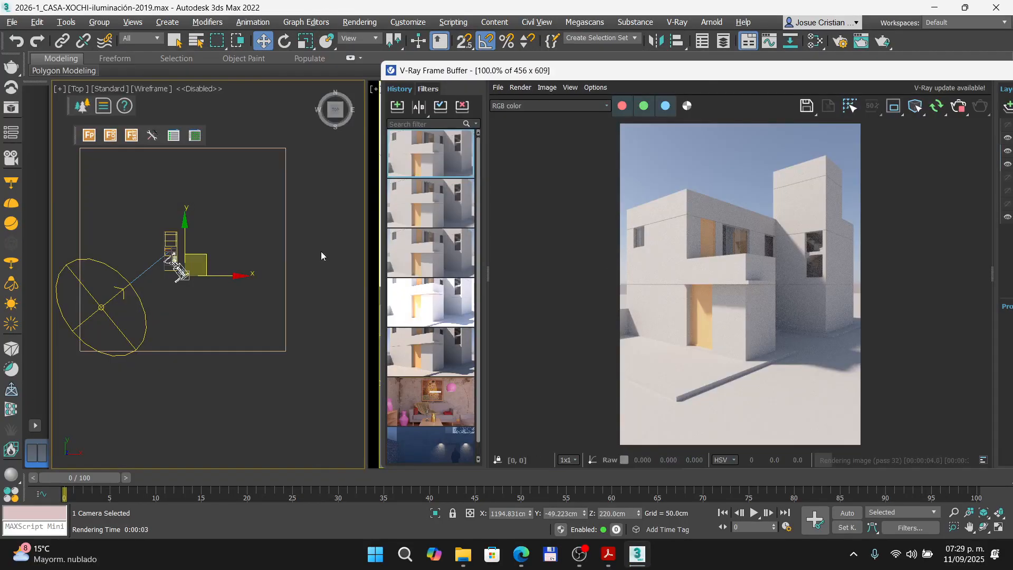
{"action": "left_click", "coordinate": [101, 309]}
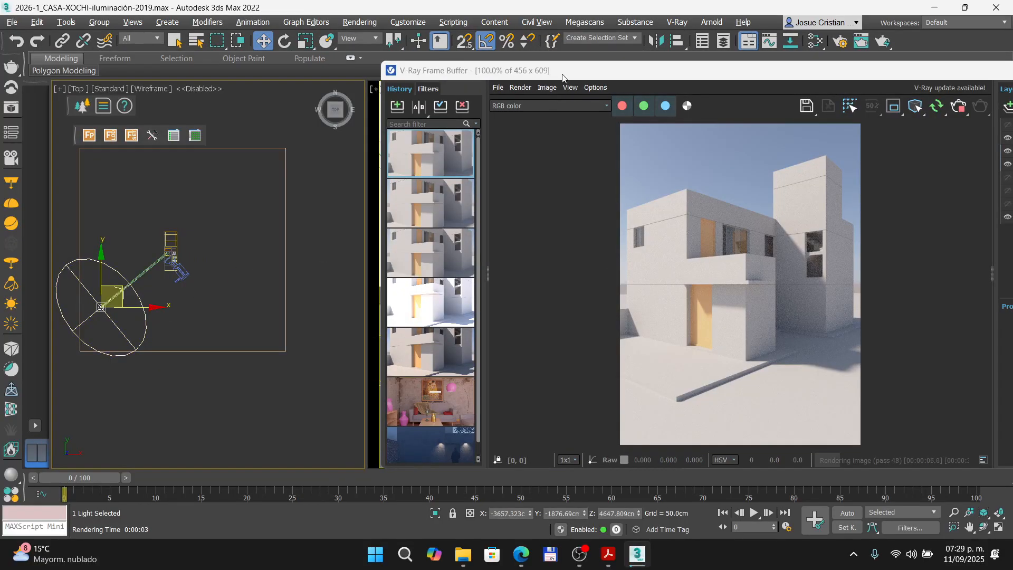
{"action": "left_click_drag", "start_coordinate": [559, 74], "coordinate": [391, 63]}
{"action": "left_click_drag", "start_coordinate": [866, 66], "coordinate": [593, 76]}
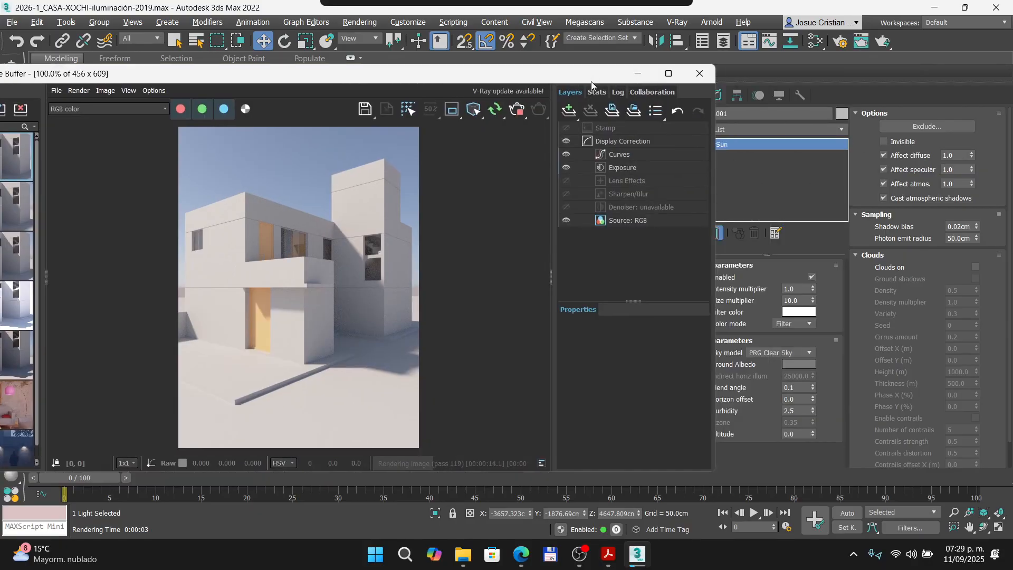
{"action": "double_click", "coordinate": [786, 300]}
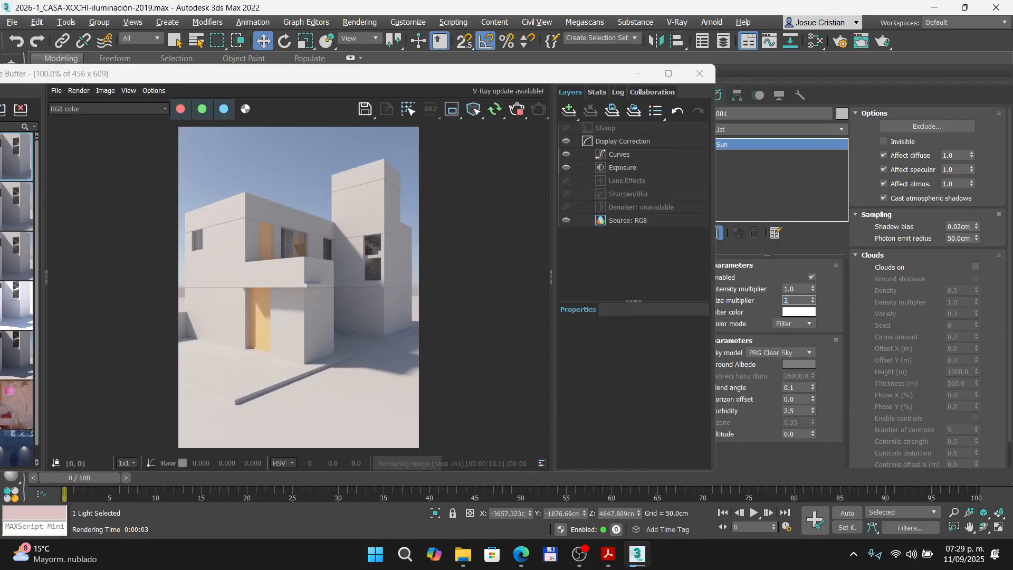
{"action": "type", "text": "20"}
{"action": "key", "text": "Return"}
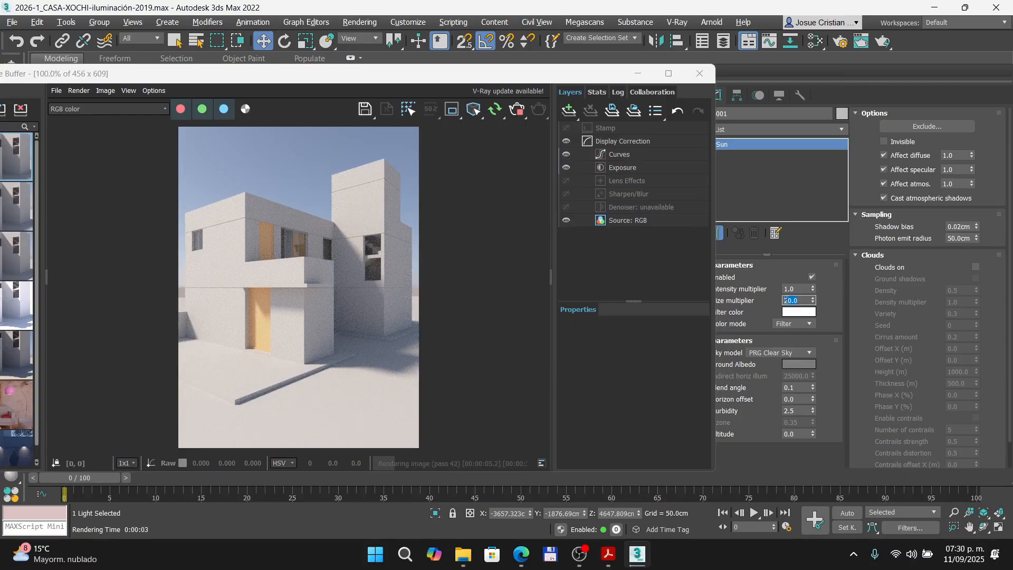
{"action": "type", "text": "10"}
{"action": "key", "text": "Return"}
{"action": "type", "text": "15"}
{"action": "key", "text": "Return"}
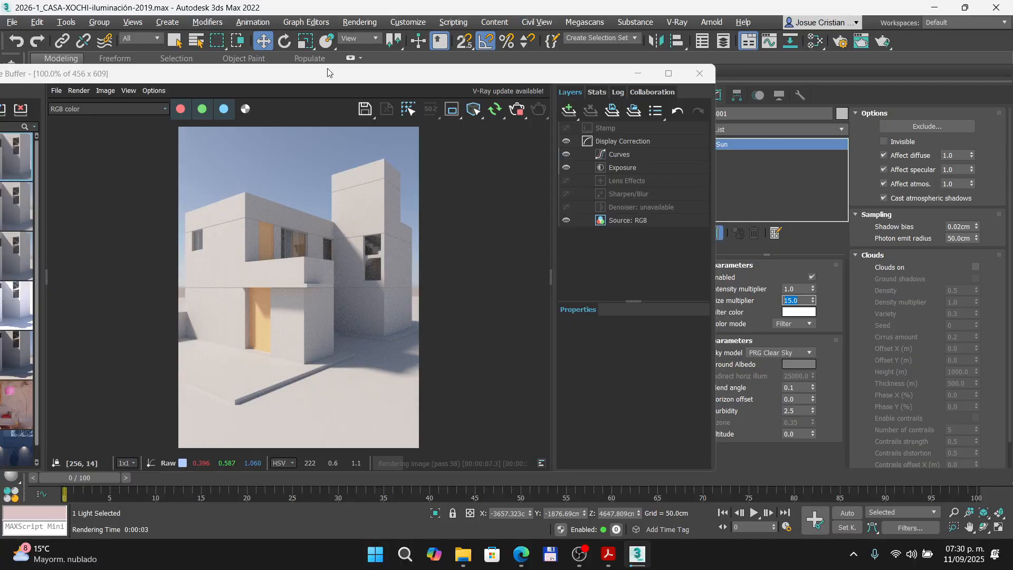
{"action": "left_click_drag", "start_coordinate": [325, 78], "coordinate": [721, 79]}
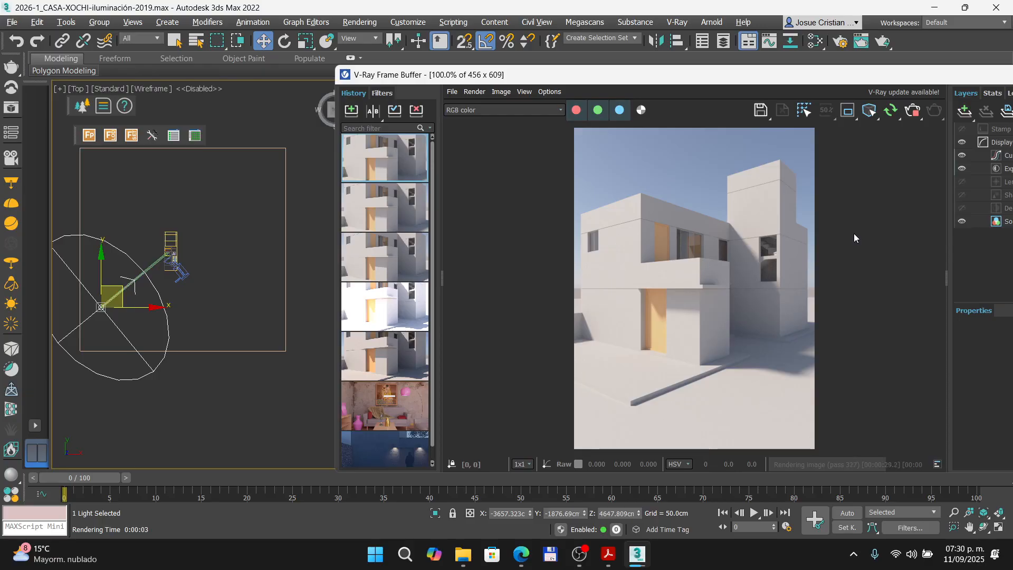
- Switch to the Prezi lesson in Edge and advance through the slides to the enlarged Clouds settings of the procedural clouds topic
{"action": "left_click", "coordinate": [531, 543]}
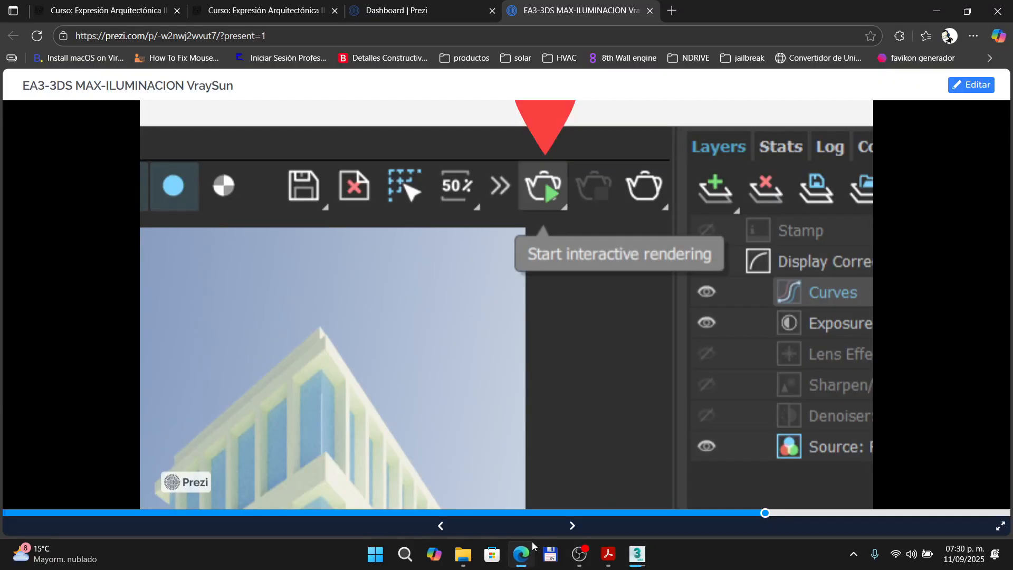
{"action": "key", "text": "Right"}
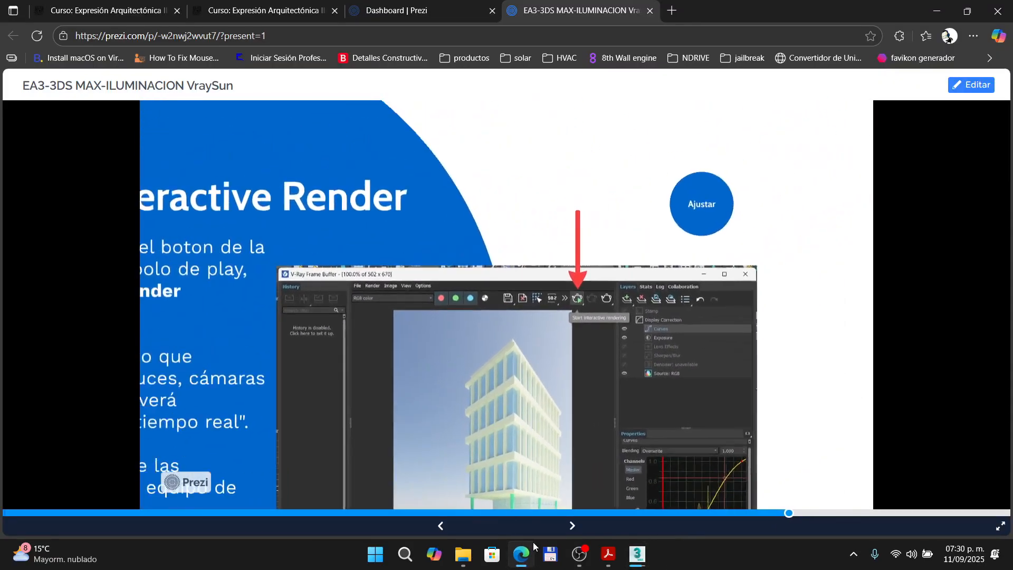
{"action": "key", "text": "Right"}
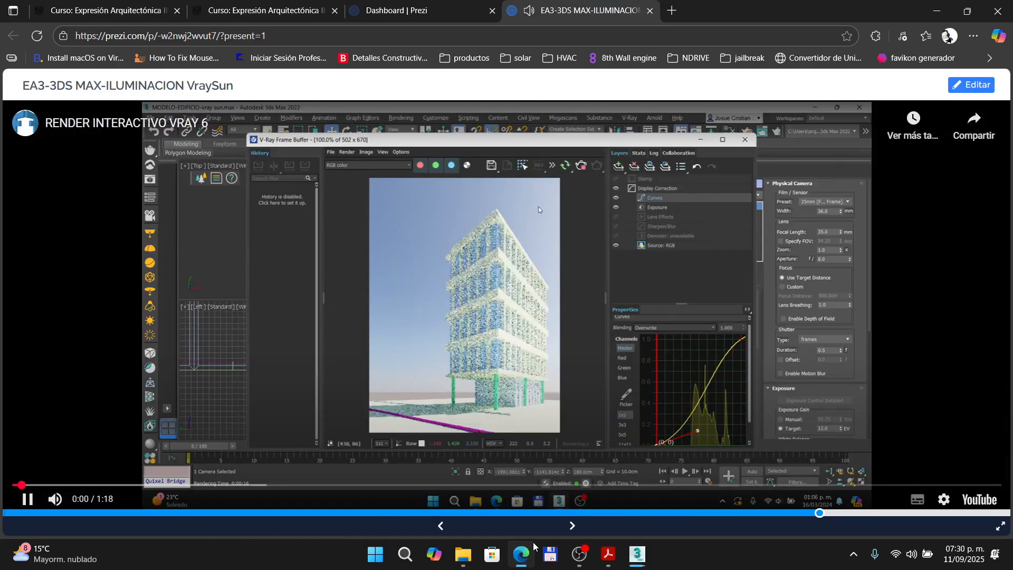
{"action": "key", "text": "Right"}
{"action": "key", "text": "Right"}
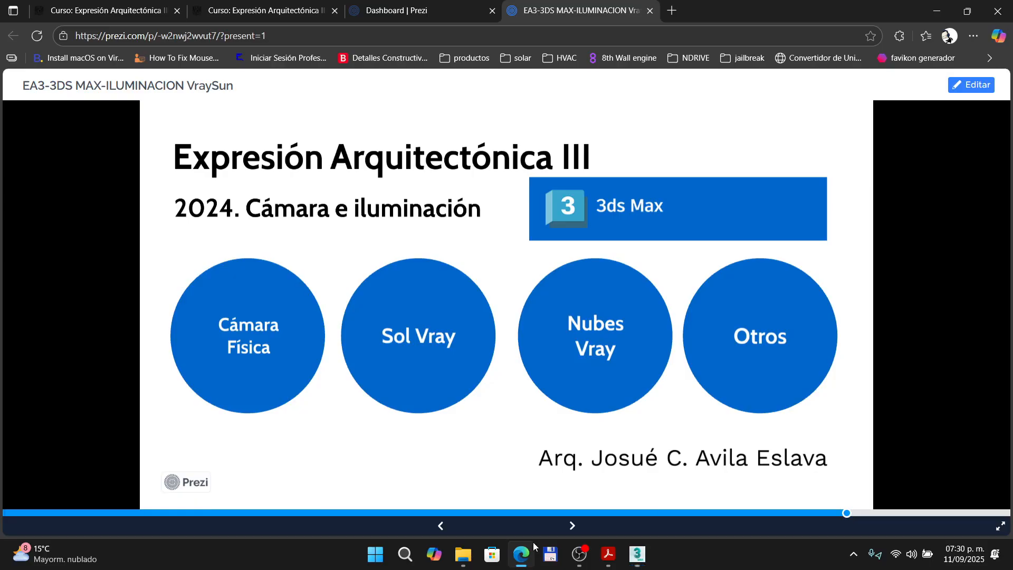
{"action": "key", "text": "Right"}
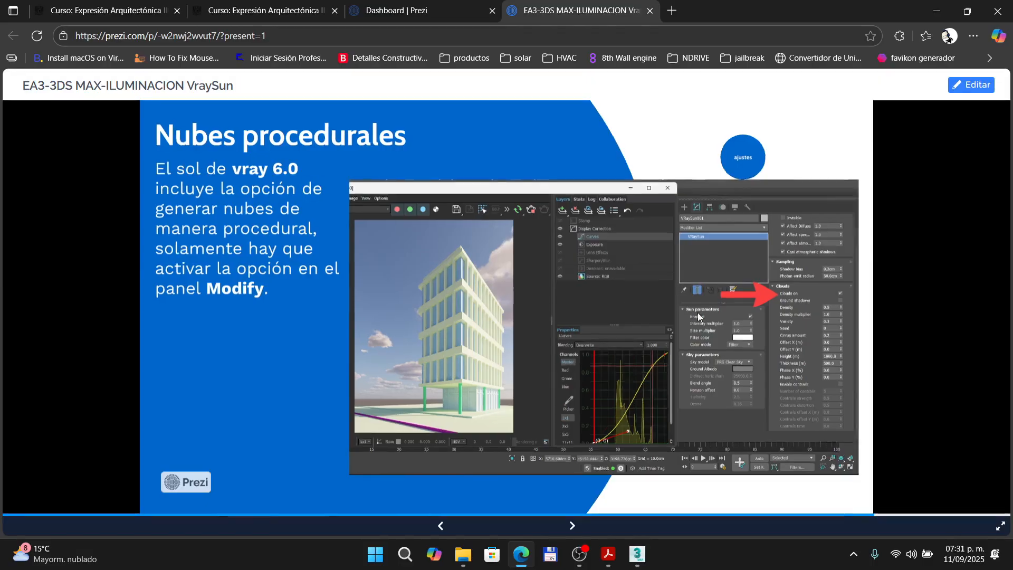
{"action": "key", "text": "Right"}
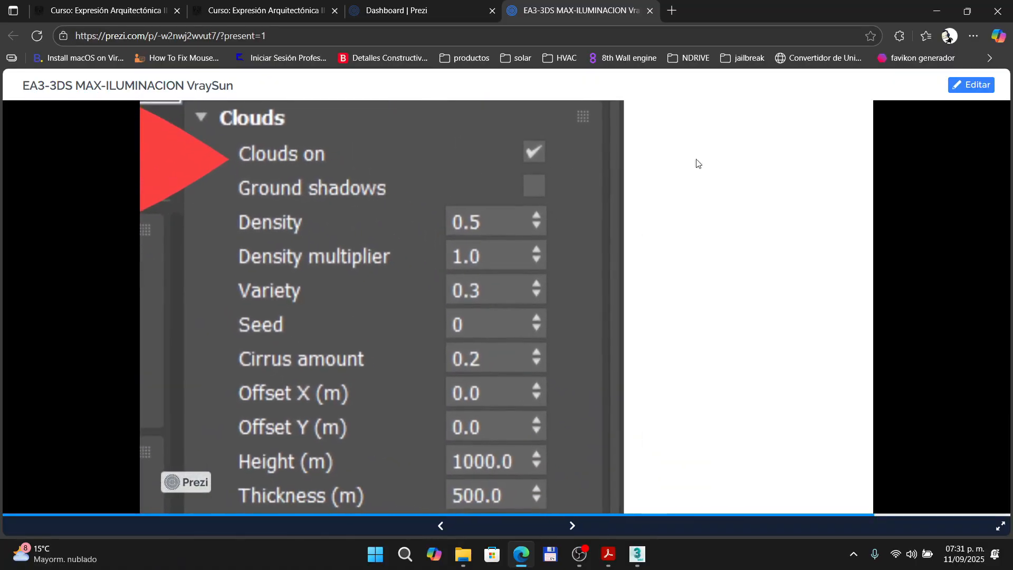
- Return to 3ds Max, move the V-Ray Frame Buffer off the sun's parameters, and enable the V-Ray sun's clouds
{"action": "left_click", "coordinate": [638, 554]}
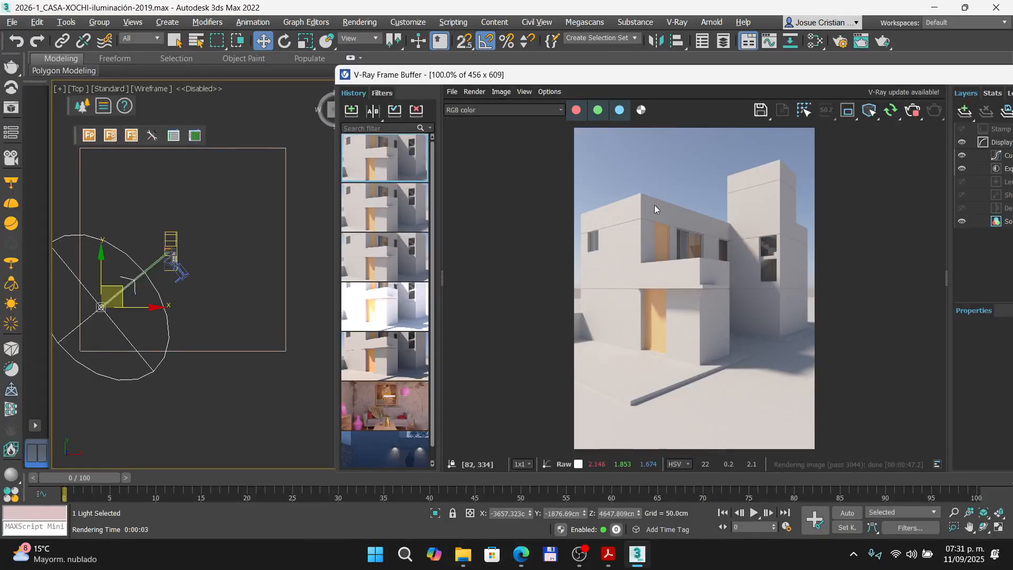
{"action": "left_click_drag", "start_coordinate": [684, 76], "coordinate": [327, 78]}
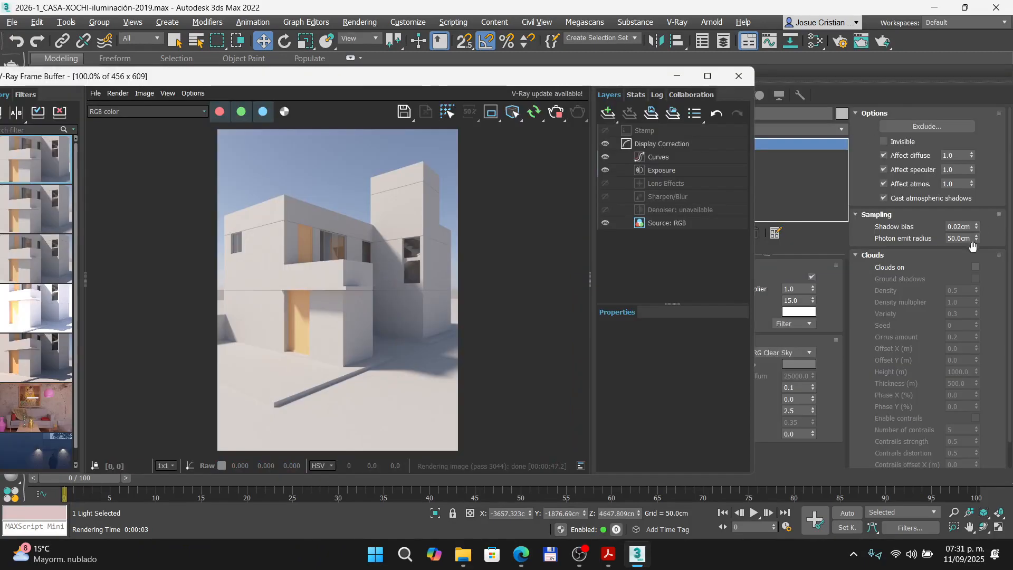
{"action": "left_click", "coordinate": [975, 267]}
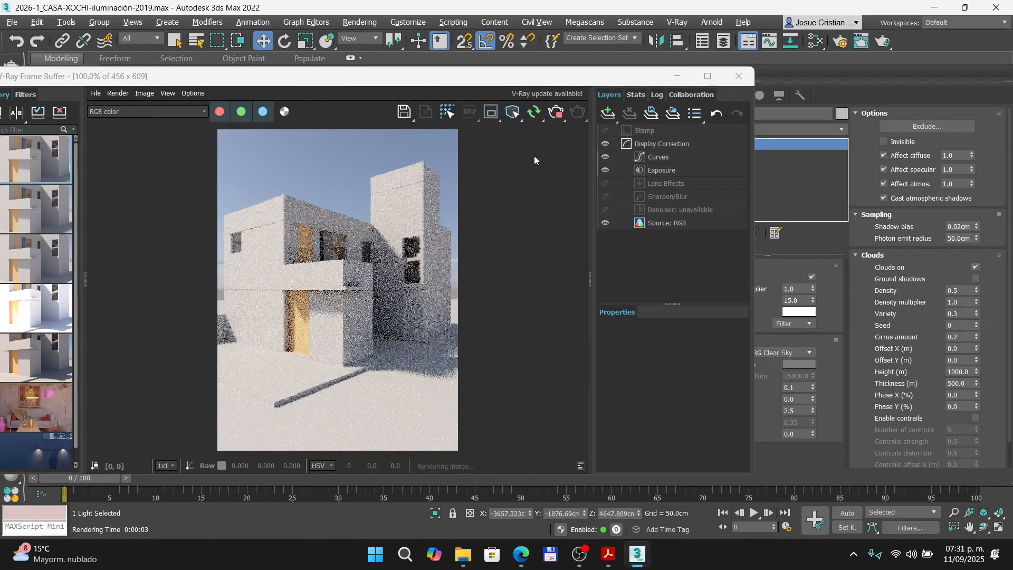
{"action": "left_click", "coordinate": [560, 115]}
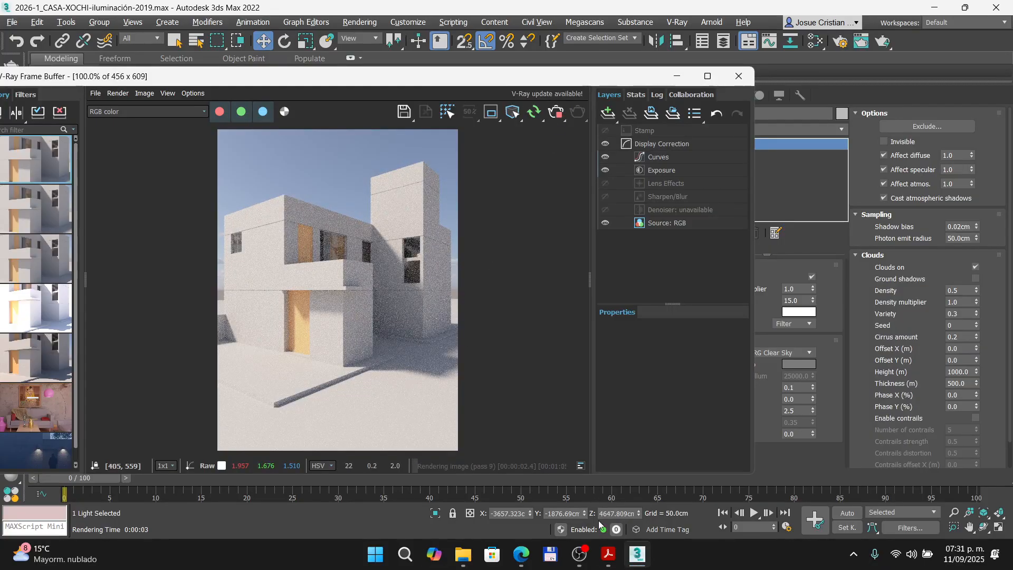
- Check the Clouds slide in Edge, then in 3ds Max try the sun's cloud density at 1.0 and return it to 0.5
{"action": "left_click", "coordinate": [524, 564]}
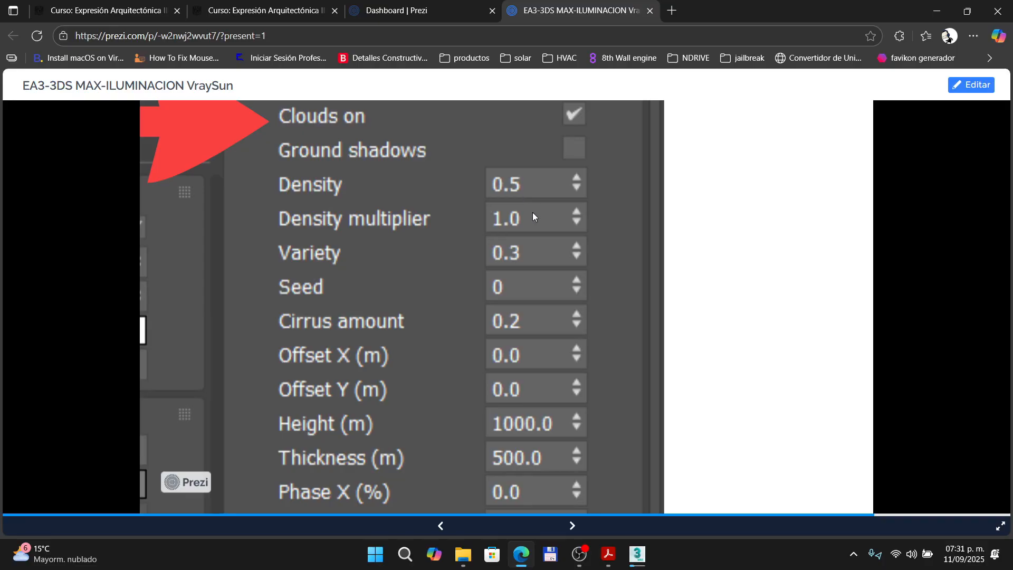
{"action": "left_click", "coordinate": [637, 553]}
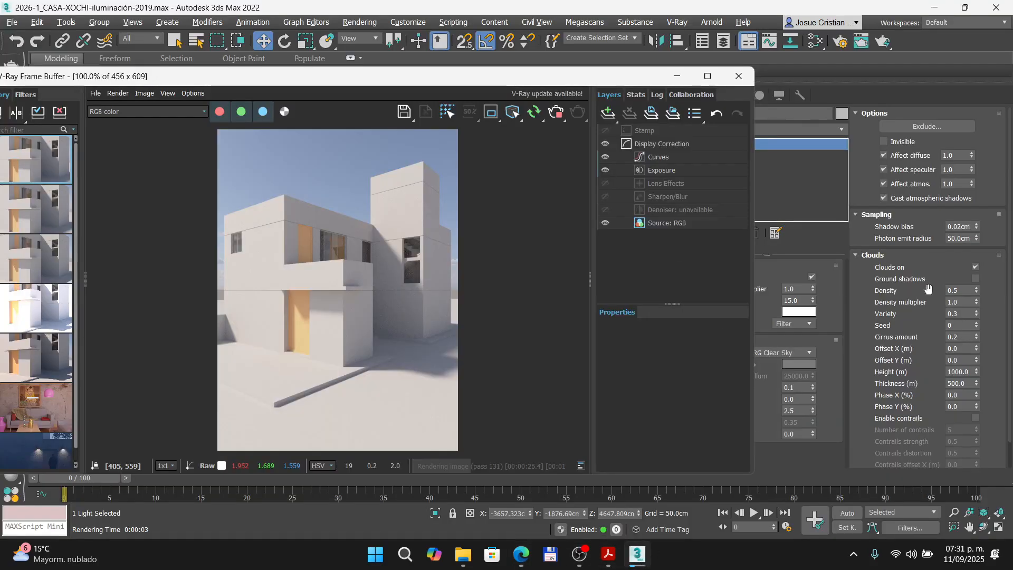
{"action": "double_click", "coordinate": [957, 289]}
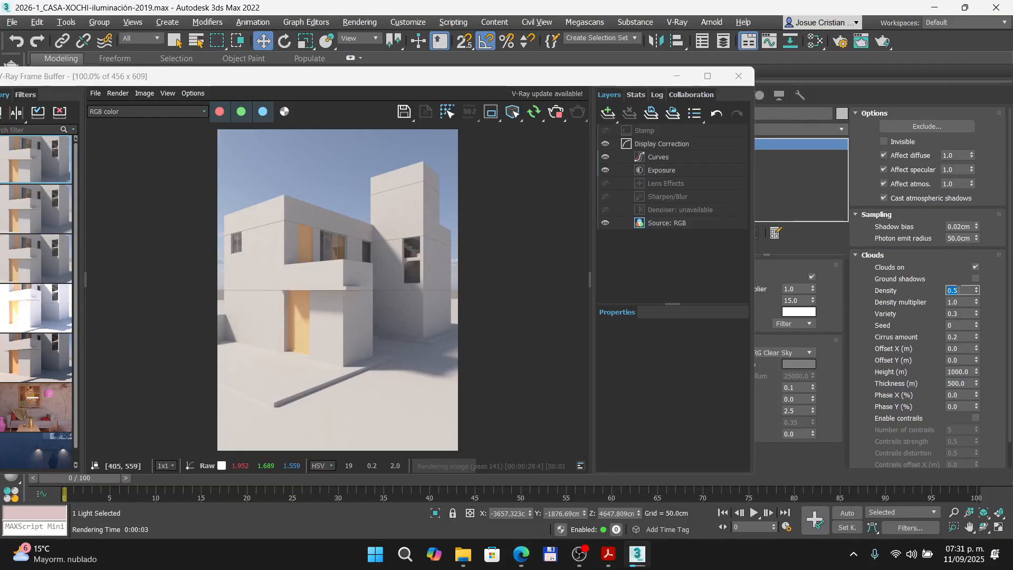
{"action": "type", "text": "1"}
{"action": "key", "text": "Return"}
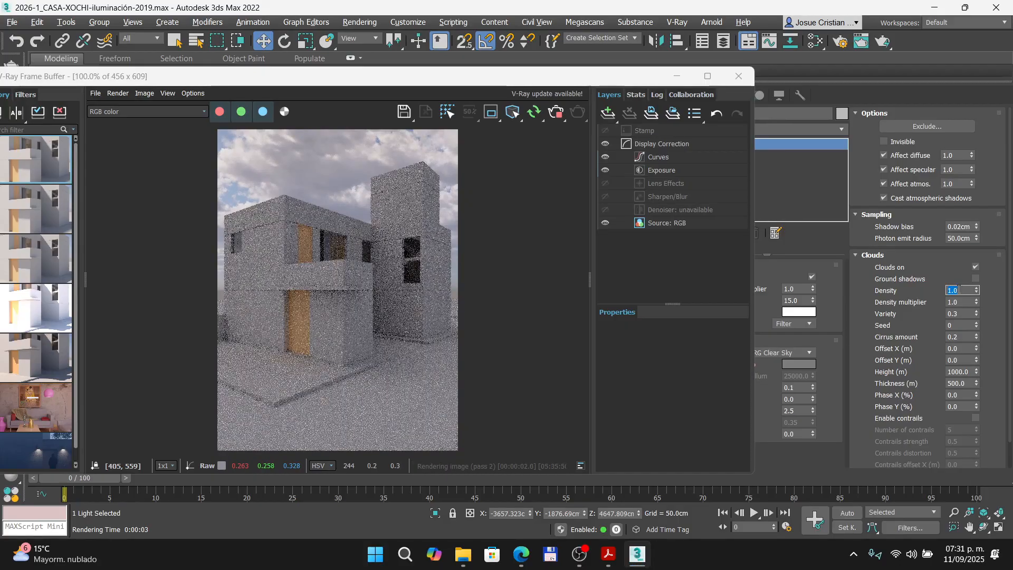
{"action": "type", "text": "0.5"}
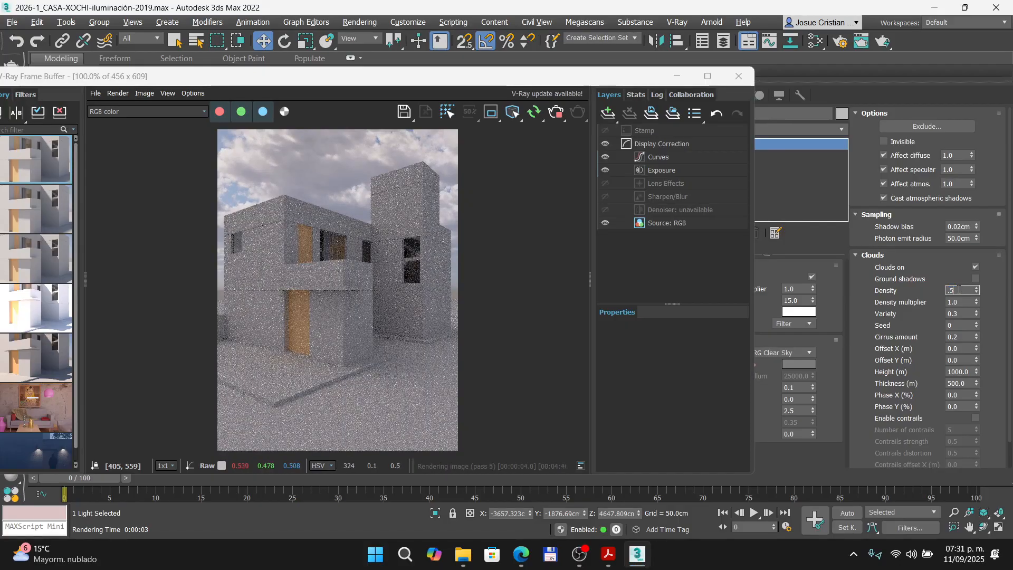
{"action": "key", "text": "Return"}
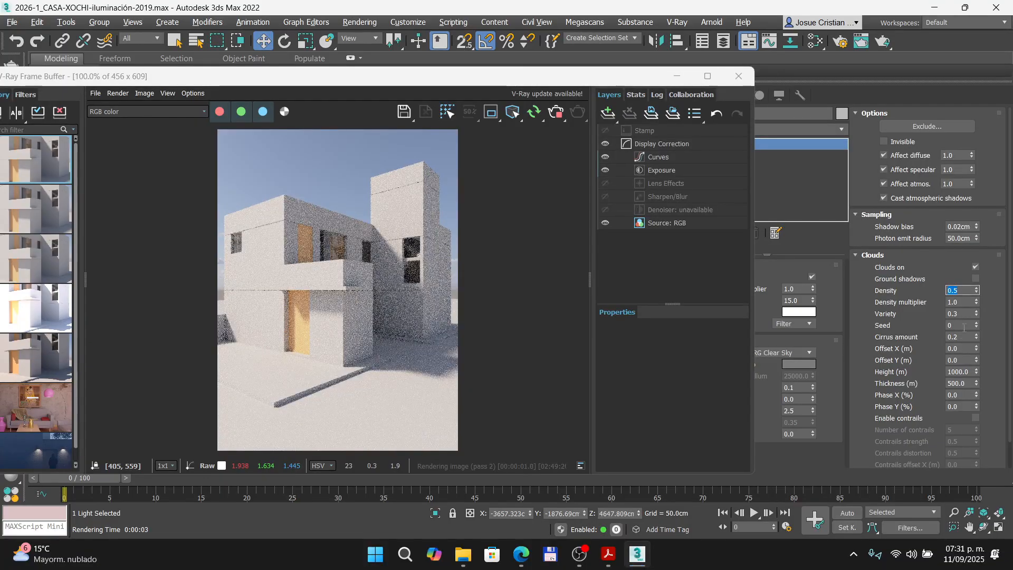
- Try successive cloud seed values from 1 upward for different cloud patterns, and settle on seed 1
{"action": "left_click", "coordinate": [976, 324]}
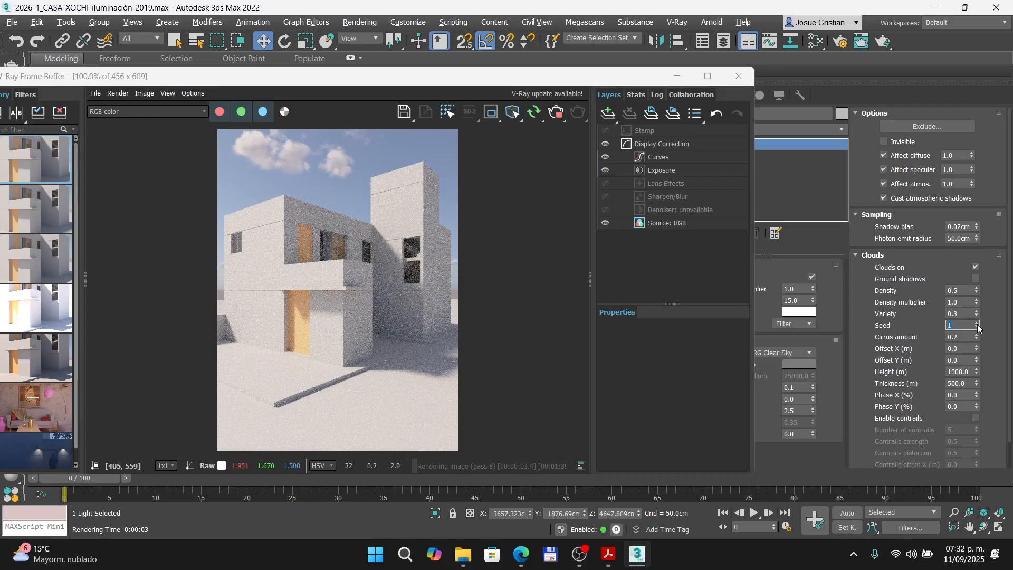
{"action": "left_click", "coordinate": [977, 324]}
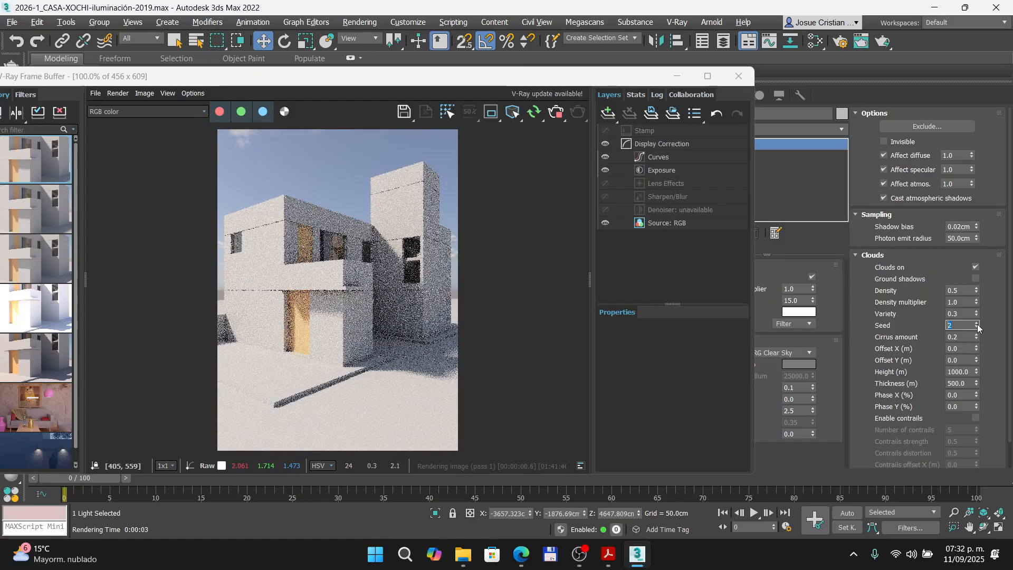
{"action": "left_click", "coordinate": [977, 324]}
{"action": "left_click", "coordinate": [977, 324]}
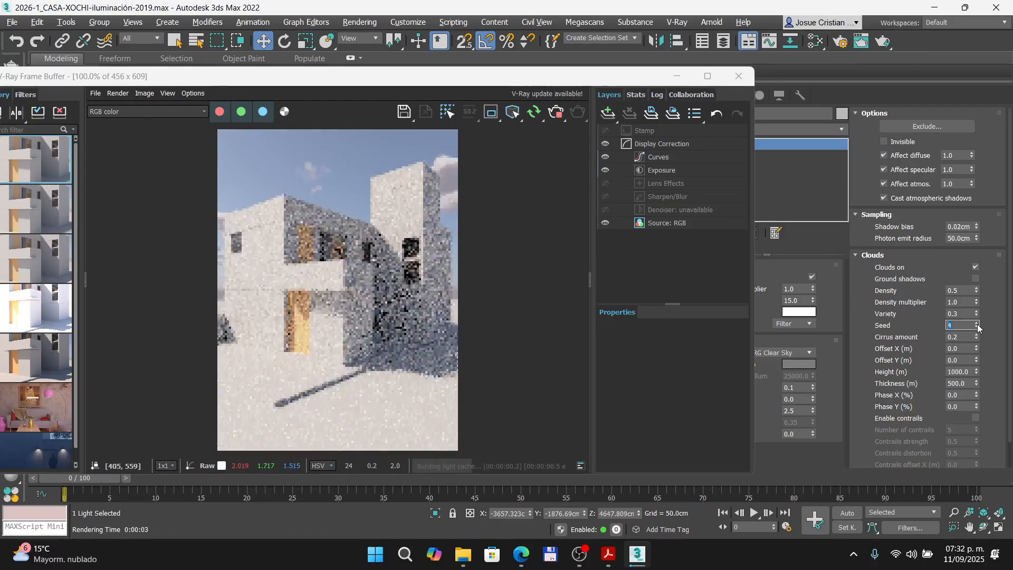
{"action": "left_click", "coordinate": [977, 324]}
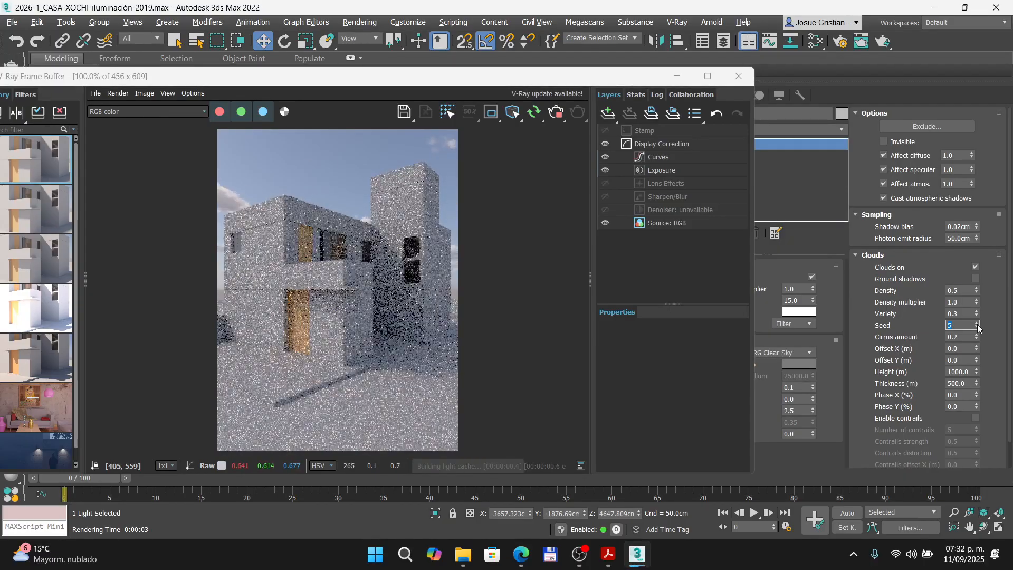
{"action": "left_click", "coordinate": [977, 324]}
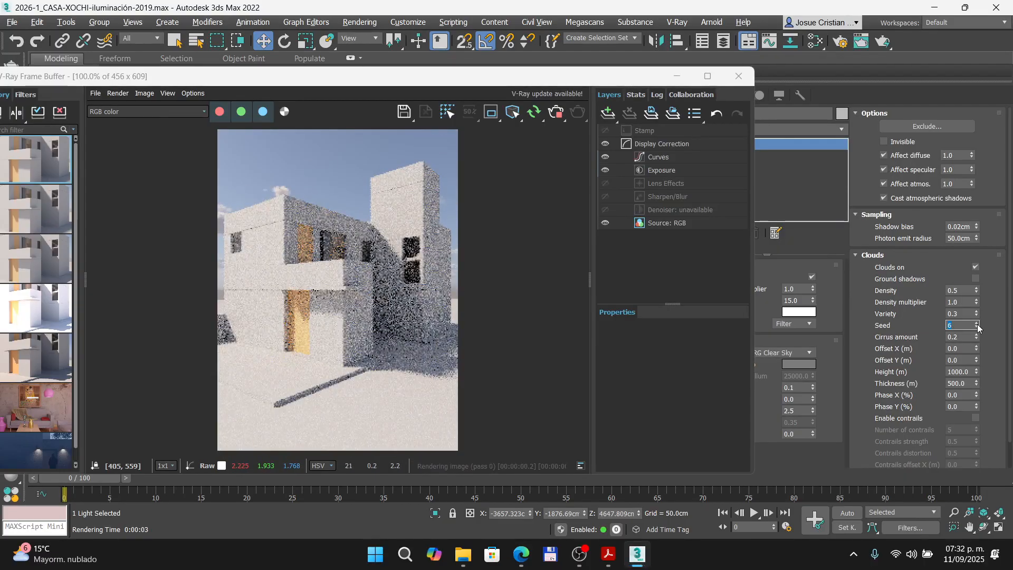
{"action": "left_click", "coordinate": [977, 324]}
{"action": "type", "text": "2"}
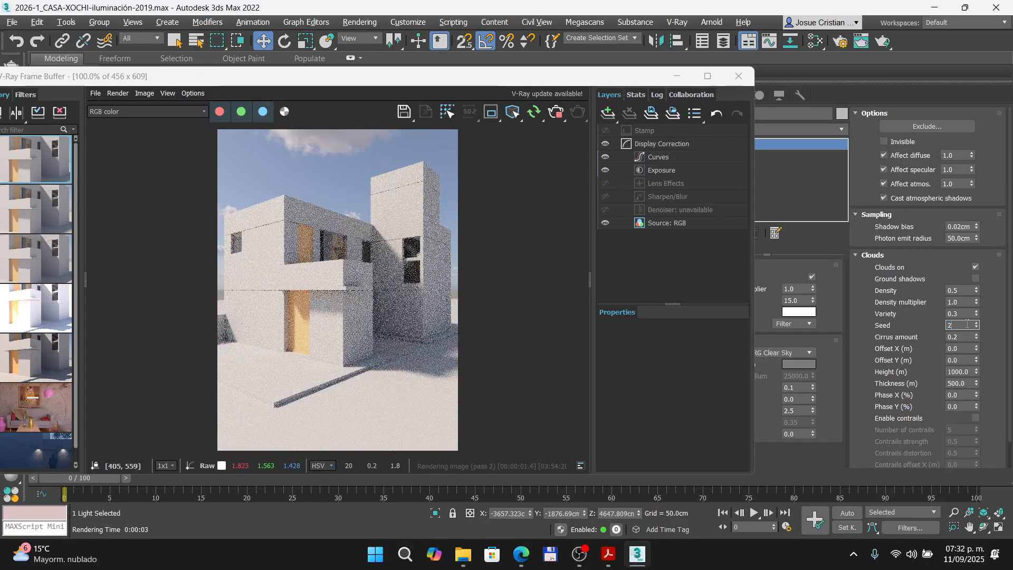
{"action": "key", "text": "BackSpace"}
{"action": "type", "text": "1"}
{"action": "key", "text": "Return"}
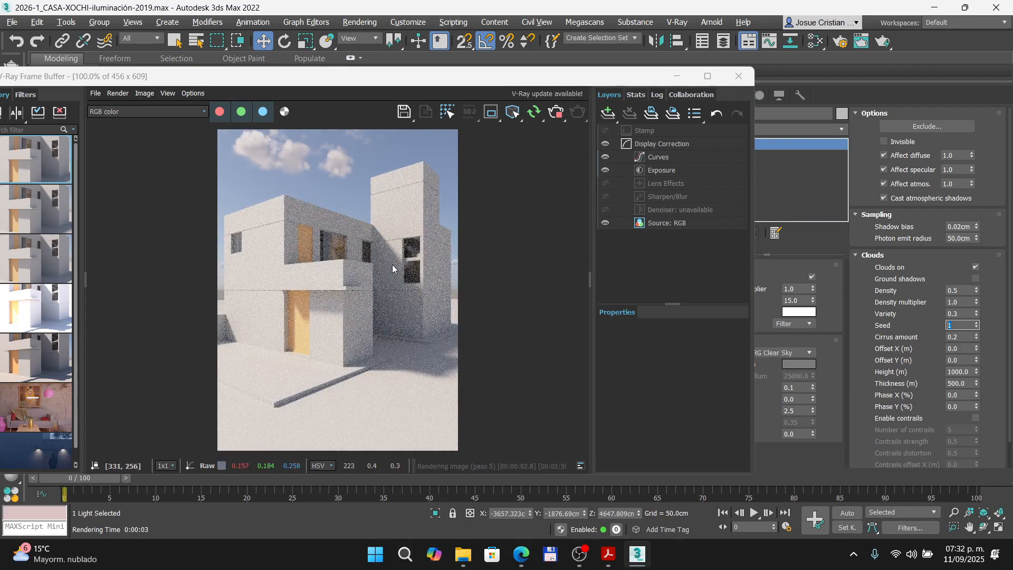
- Switch to the Prezi lesson in Edge and review the cloud adjustment slides covering density, variety, seed and height
{"action": "left_click", "coordinate": [521, 554]}
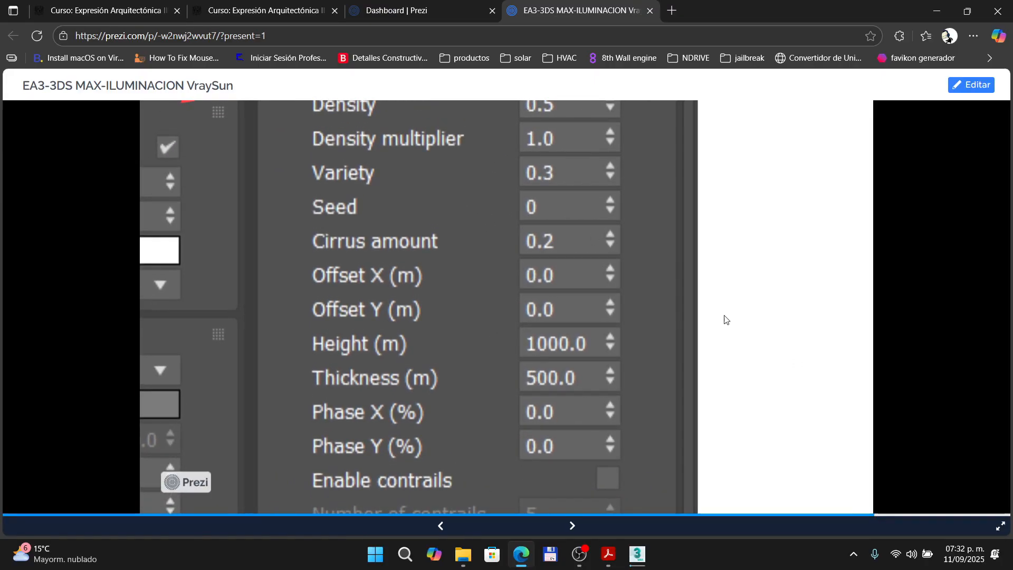
{"action": "key", "text": "Right"}
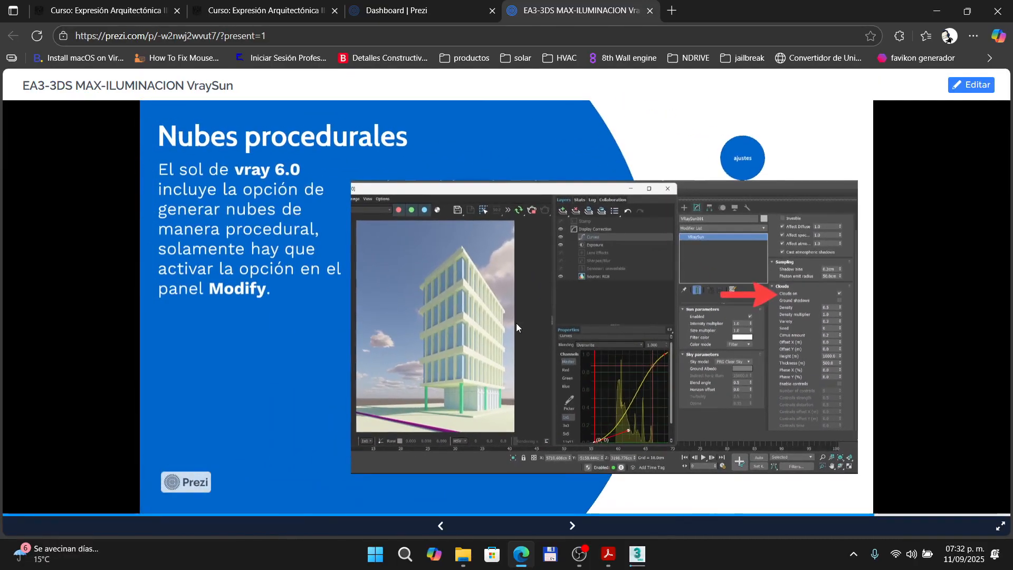
{"action": "key", "text": "Right"}
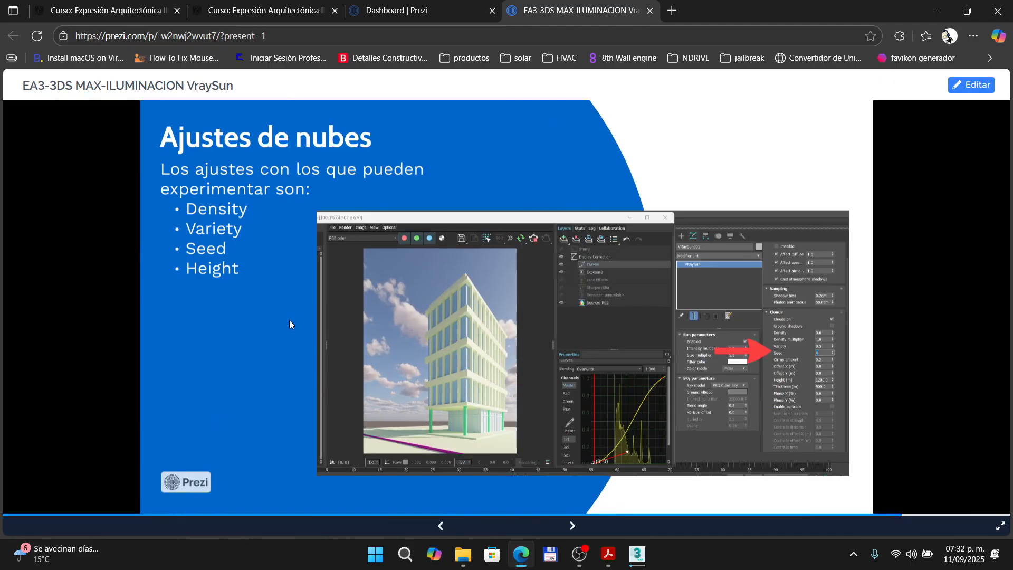
{"action": "key", "text": "Right"}
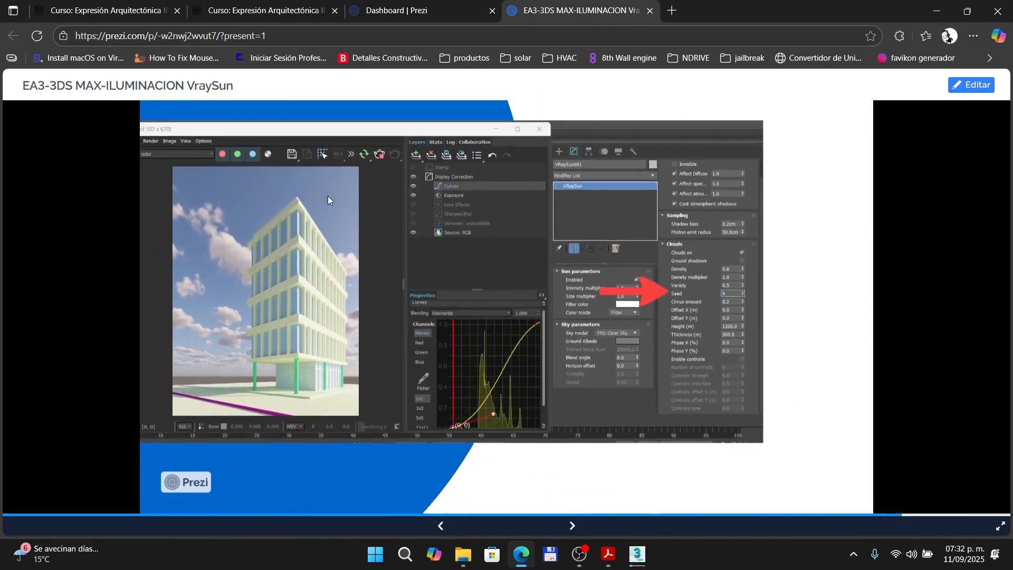
{"action": "key", "text": "Right"}
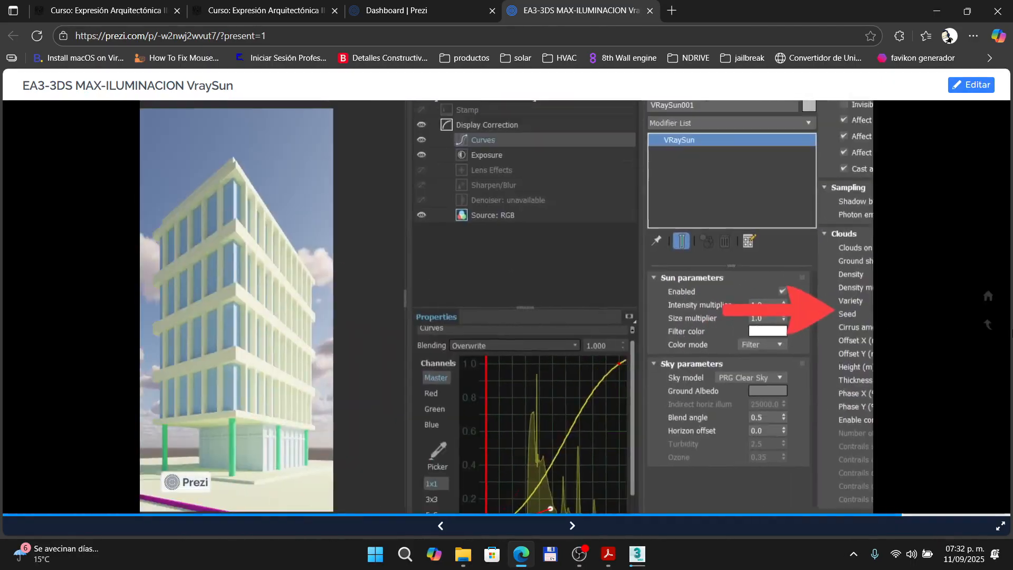
{"action": "key", "text": "Right"}
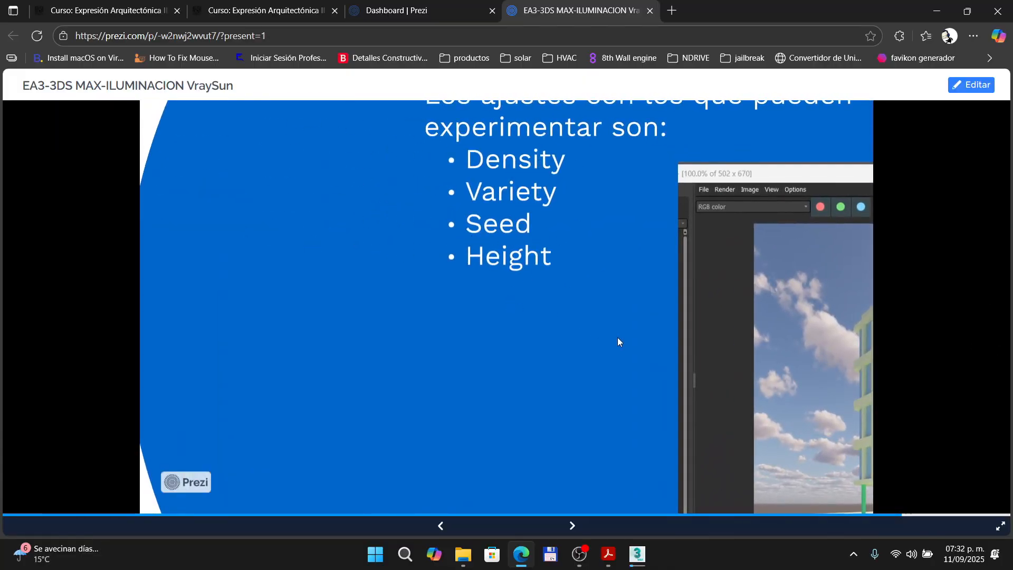
{"action": "key", "text": "Right"}
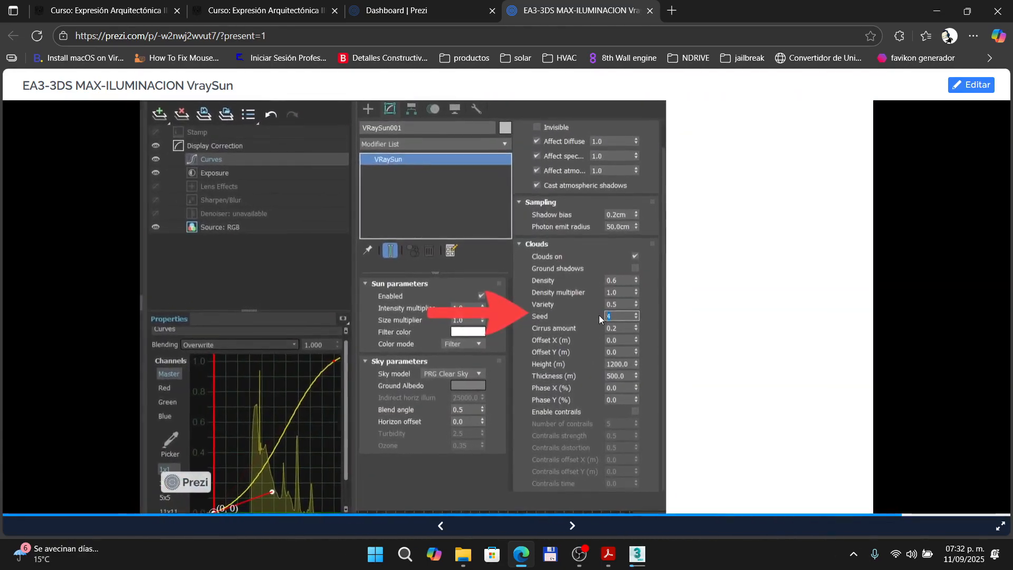
{"action": "key", "text": "Right"}
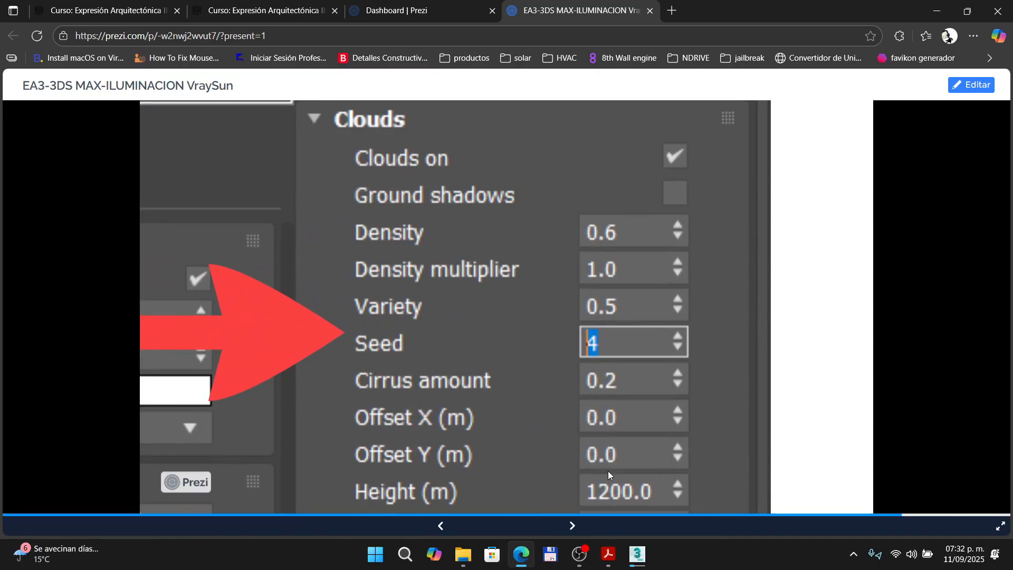
- Set the V-Ray sun's cloud density to 0.6 in 3ds Max, and return to the cloud settings slide in Edge
{"action": "left_click", "coordinate": [637, 554]}
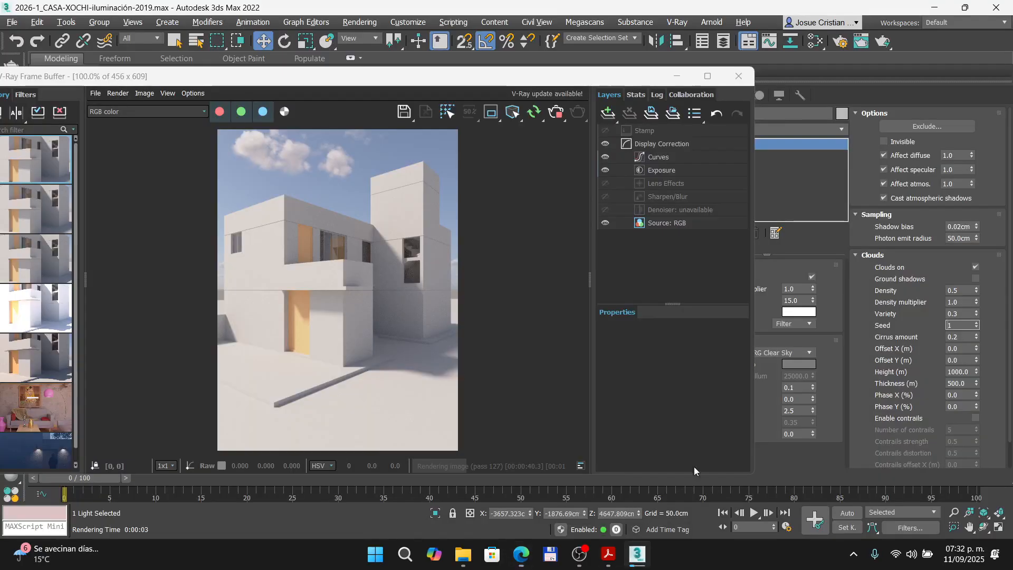
{"action": "double_click", "coordinate": [963, 292]}
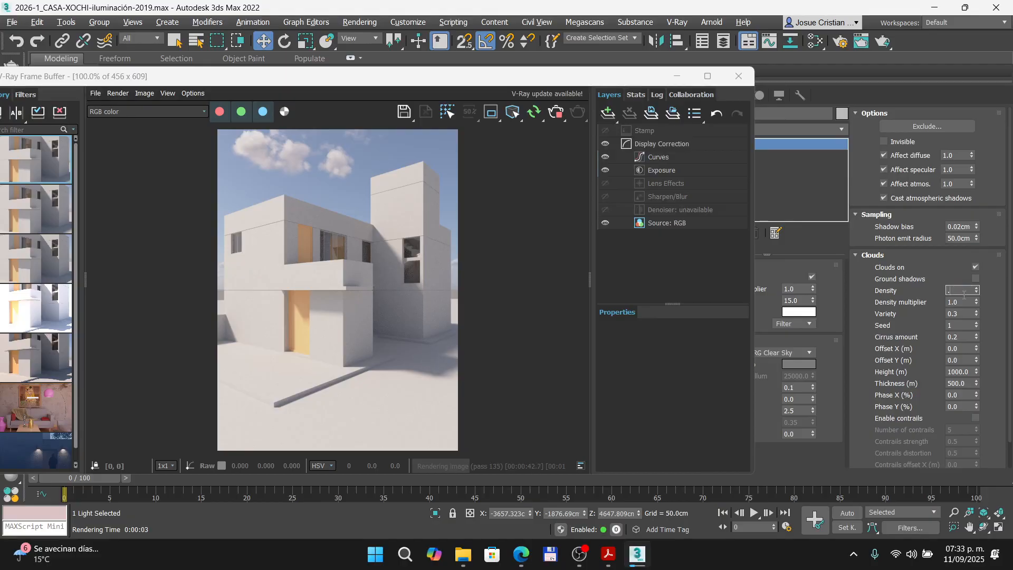
{"action": "key", "text": "Return"}
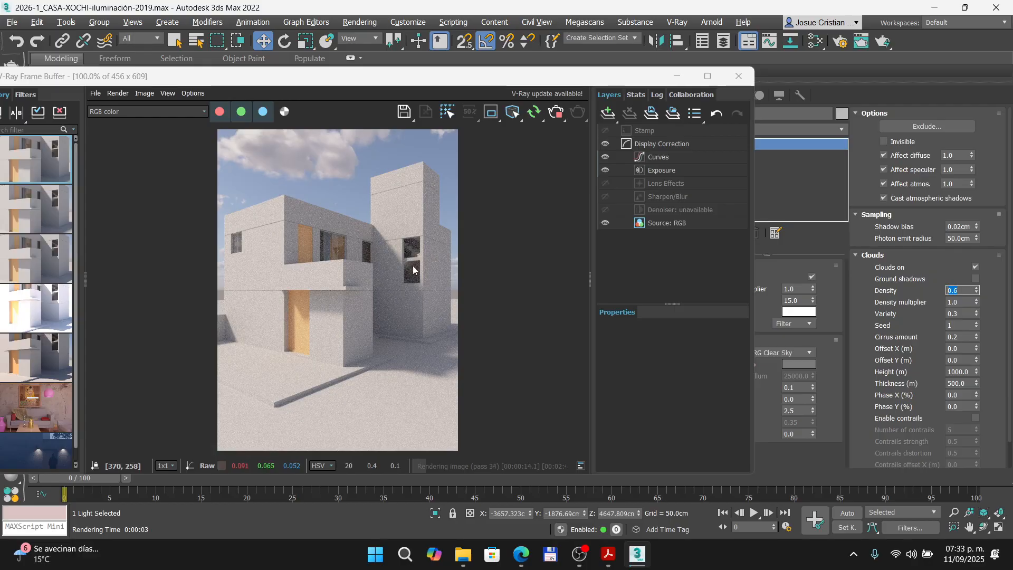
{"action": "left_click", "coordinate": [521, 554]}
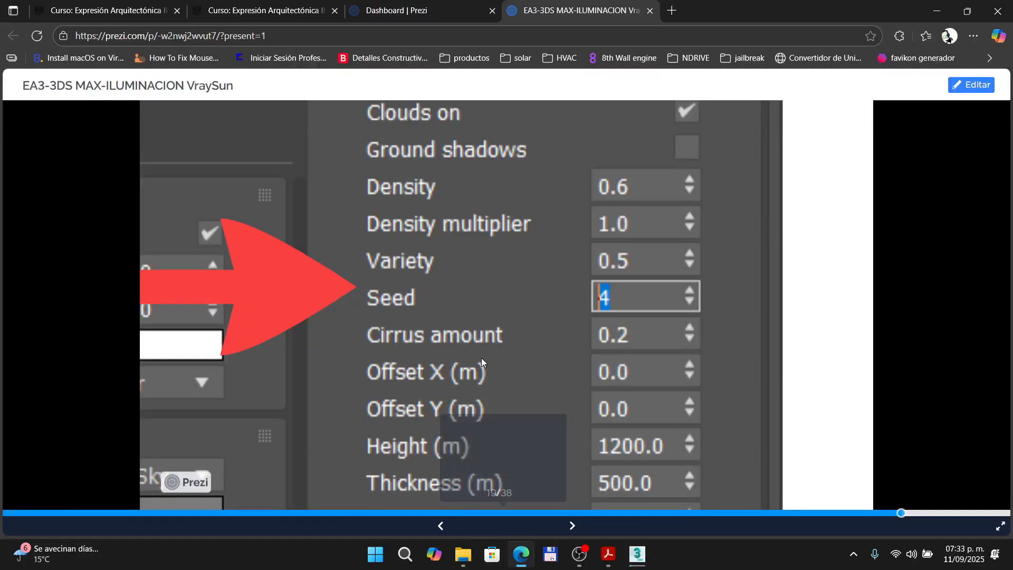
- Review the cloud settings slide and the Efectos ambientales slide on adding VRayEnvironmentFog, including its Add Atmospheric Effect image
{"action": "left_click", "coordinate": [438, 310]}
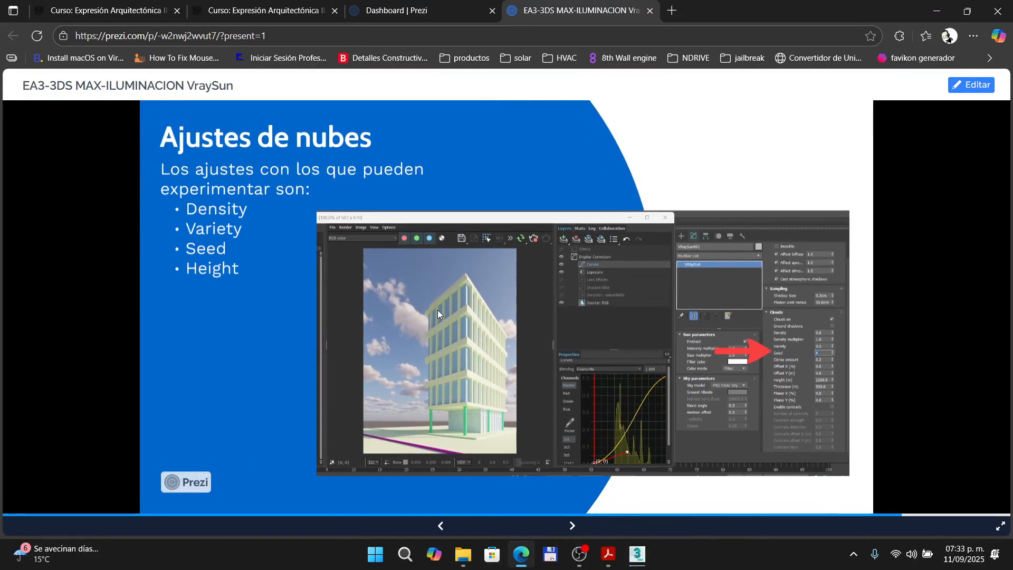
{"action": "left_click", "coordinate": [437, 309]}
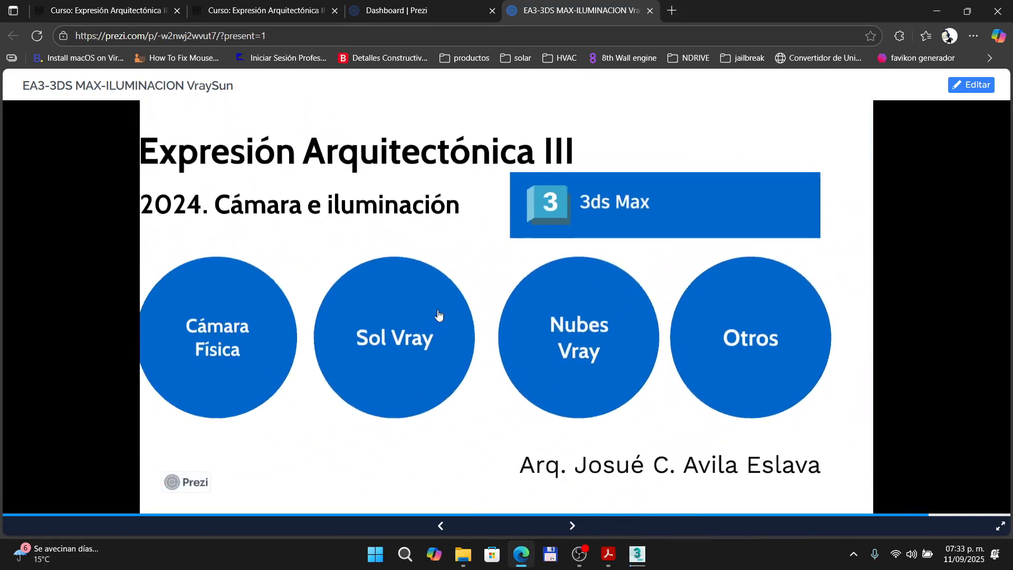
{"action": "left_click", "coordinate": [438, 315]}
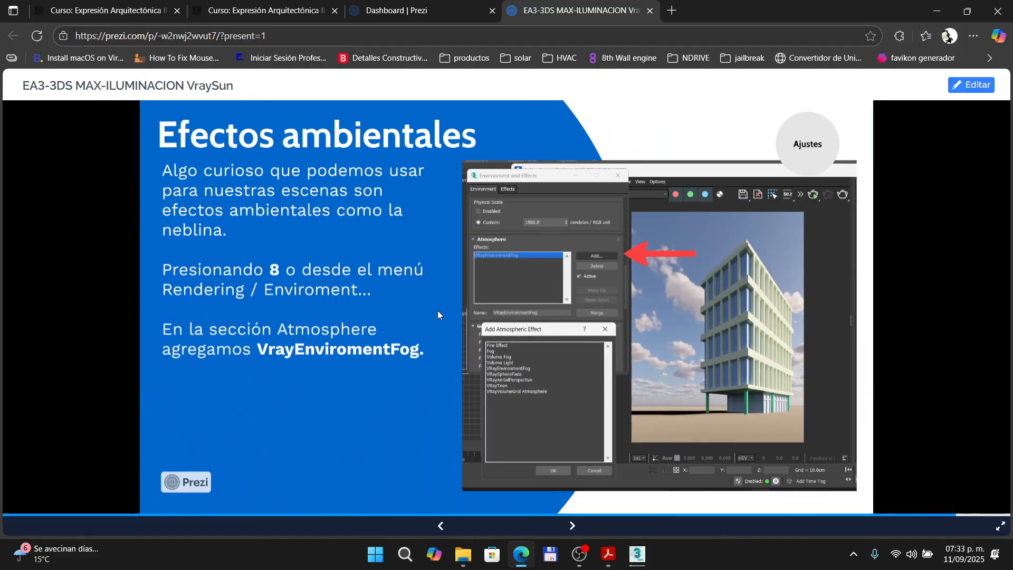
{"action": "left_click", "coordinate": [535, 261]}
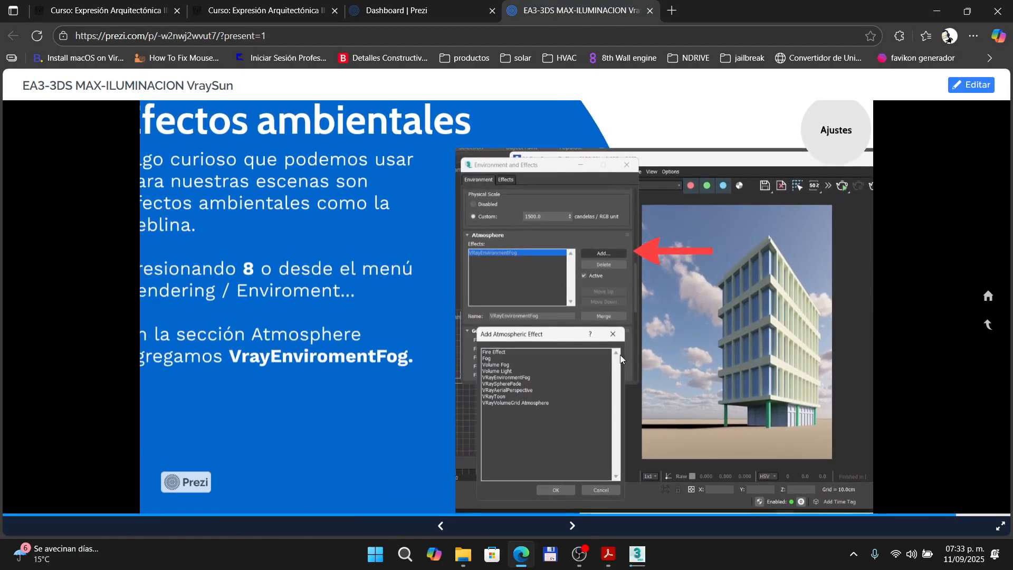
- Switch to 3ds Max, close the V-Ray Frame Buffer and deselect the sun in the Top view
{"action": "left_click", "coordinate": [637, 554]}
{"action": "left_click", "coordinate": [557, 112]}
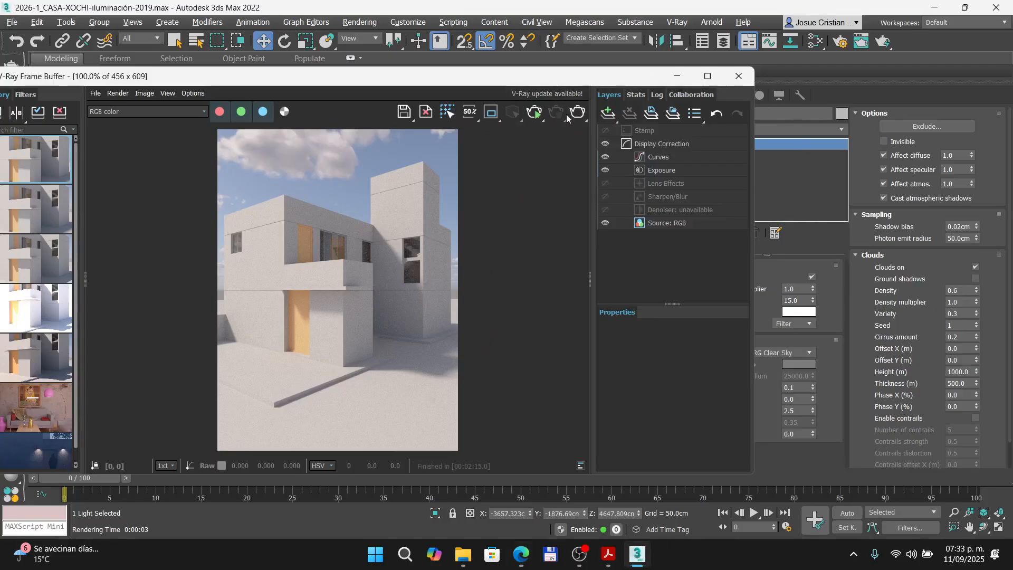
{"action": "left_click", "coordinate": [737, 76]}
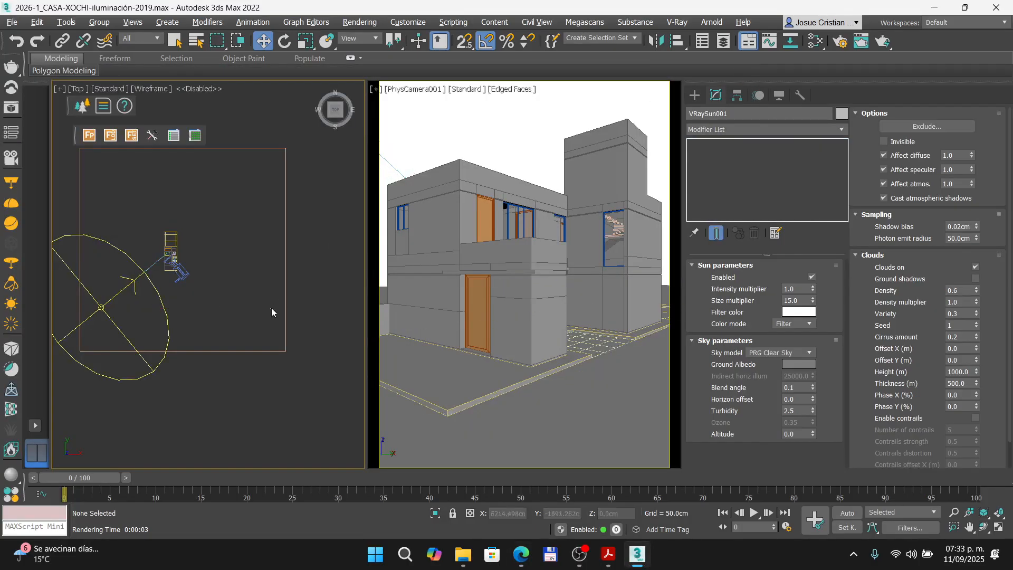
{"action": "left_click", "coordinate": [273, 306]}
{"action": "scroll", "coordinate": [143, 280], "scroll_direction": "down", "scroll_amount": 5}
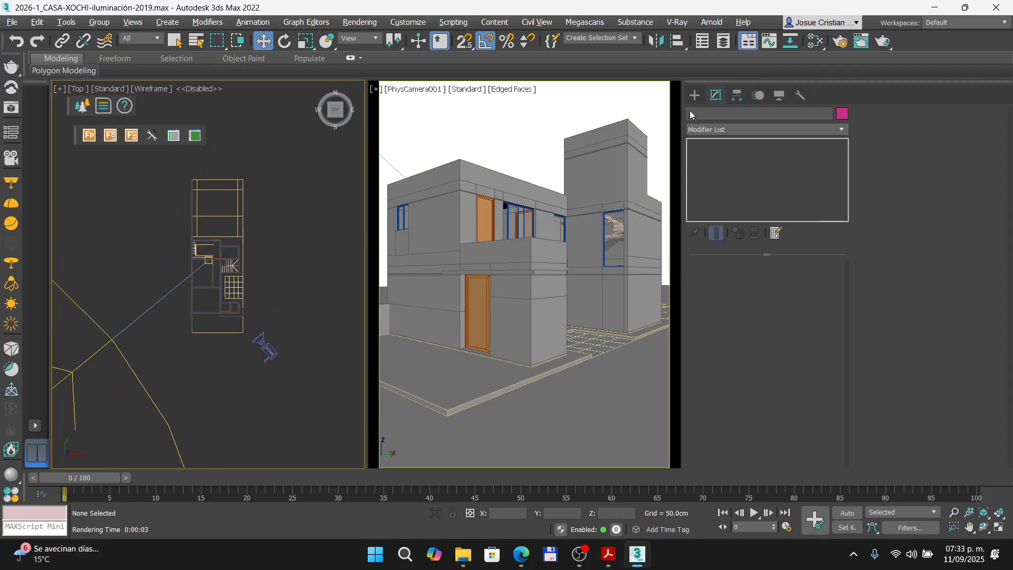
- Create a VRayPhysicalCamera inside the lower-left room of the Top view plan, aimed up and slightly right, with a target distance of about 231 cm
{"action": "left_click", "coordinate": [693, 97]}
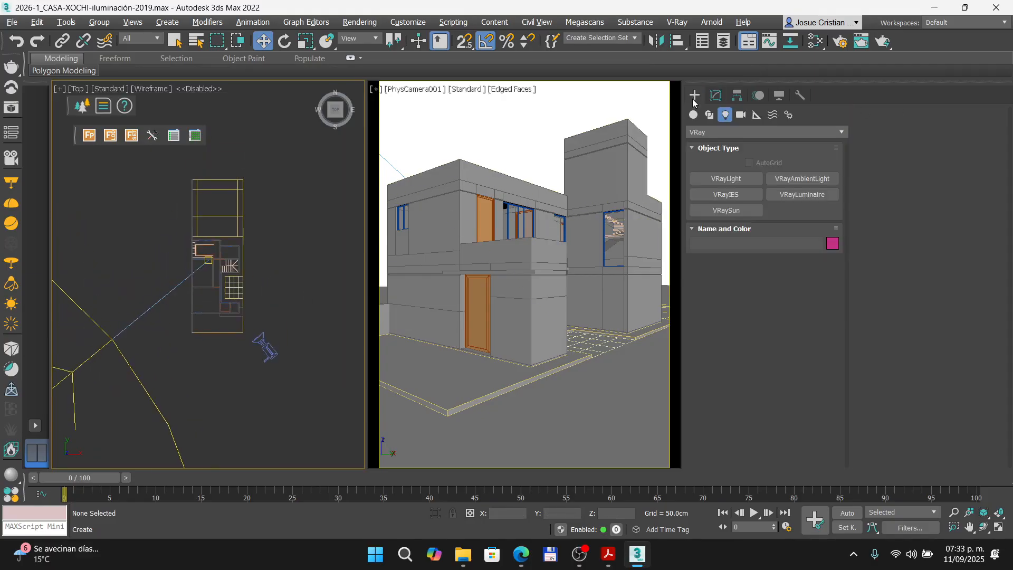
{"action": "left_click", "coordinate": [741, 114]}
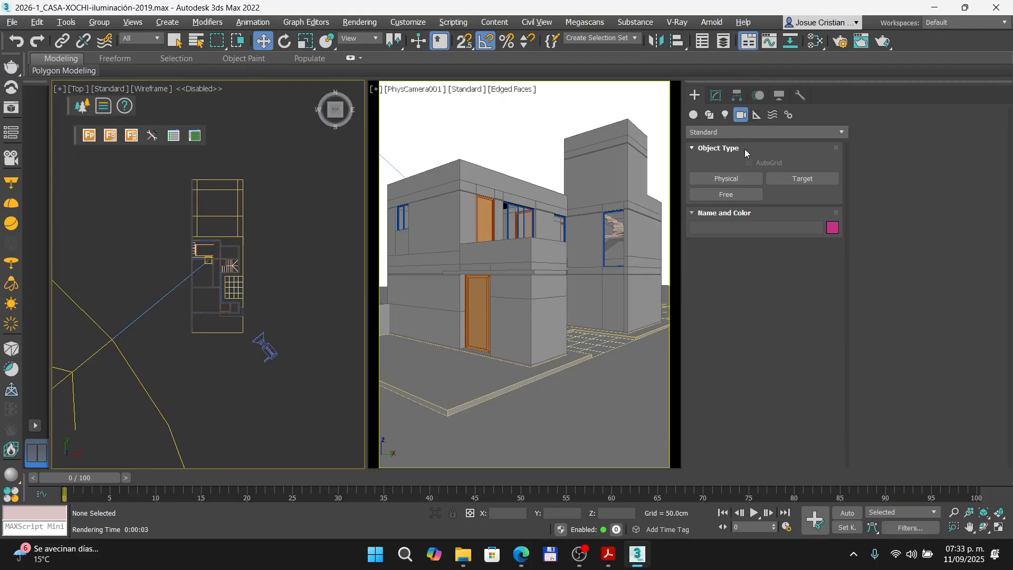
{"action": "left_click", "coordinate": [736, 133]}
{"action": "left_click", "coordinate": [715, 157]}
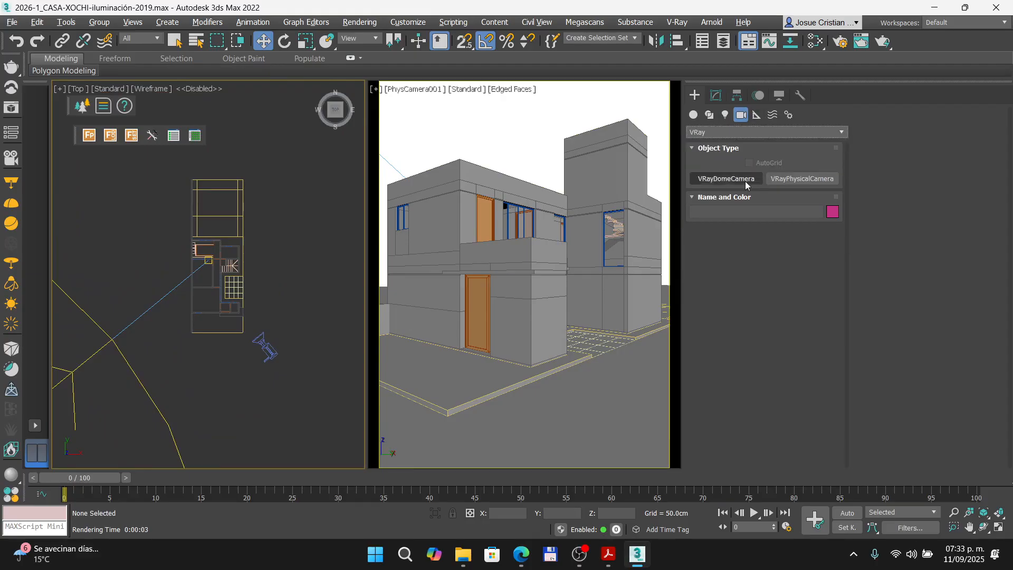
{"action": "left_click", "coordinate": [790, 179]}
{"action": "middle_click_drag", "start_coordinate": [216, 296], "coordinate": [283, 290]}
{"action": "scroll", "coordinate": [284, 290], "scroll_direction": "up", "scroll_amount": 10}
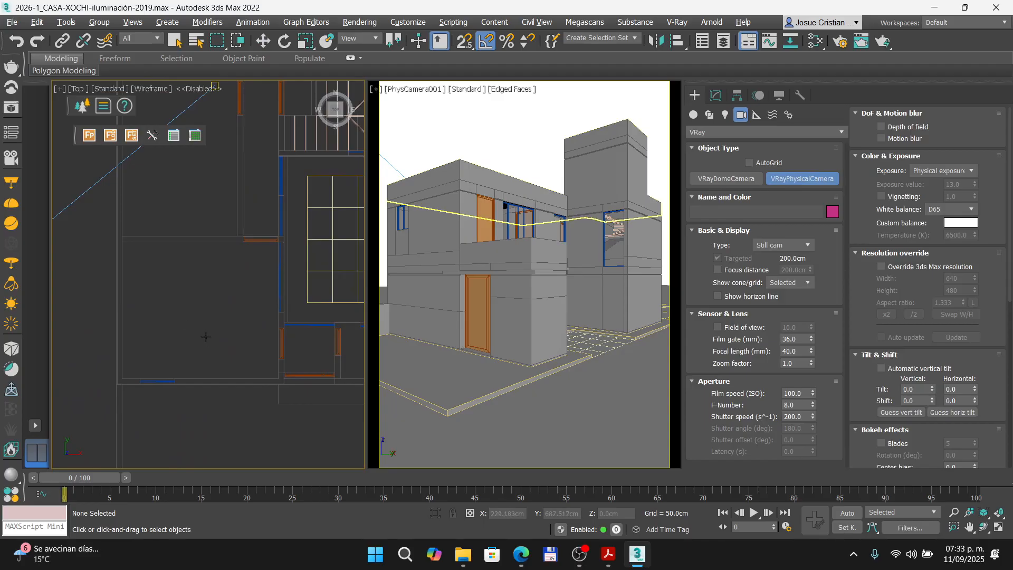
{"action": "left_click_drag", "start_coordinate": [214, 227], "coordinate": [205, 270]}
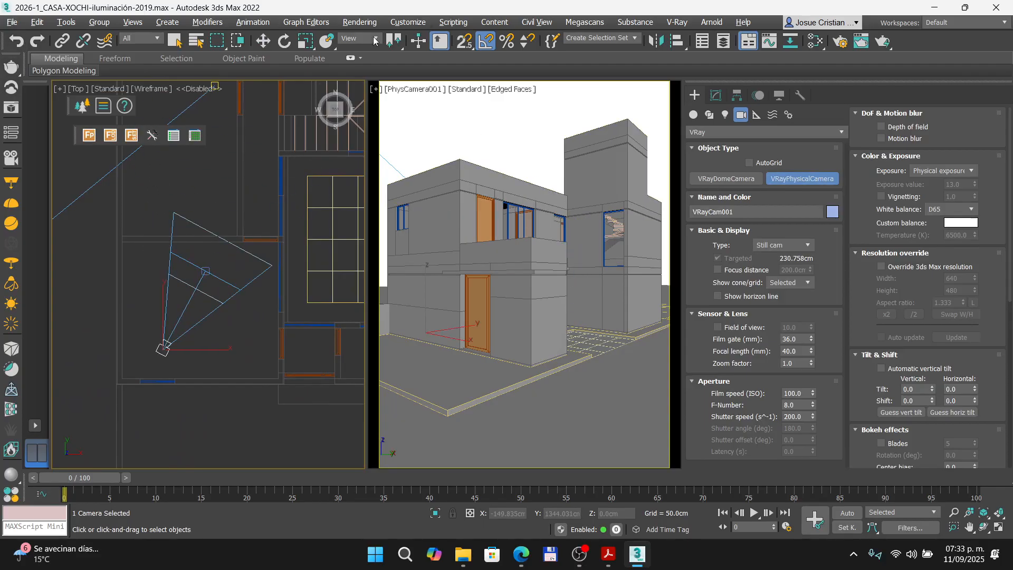
- Display the view of the new camera VRayCam001 in the viewport showing PhysCamera001
{"action": "left_click", "coordinate": [262, 42]}
{"action": "left_click", "coordinate": [492, 134]}
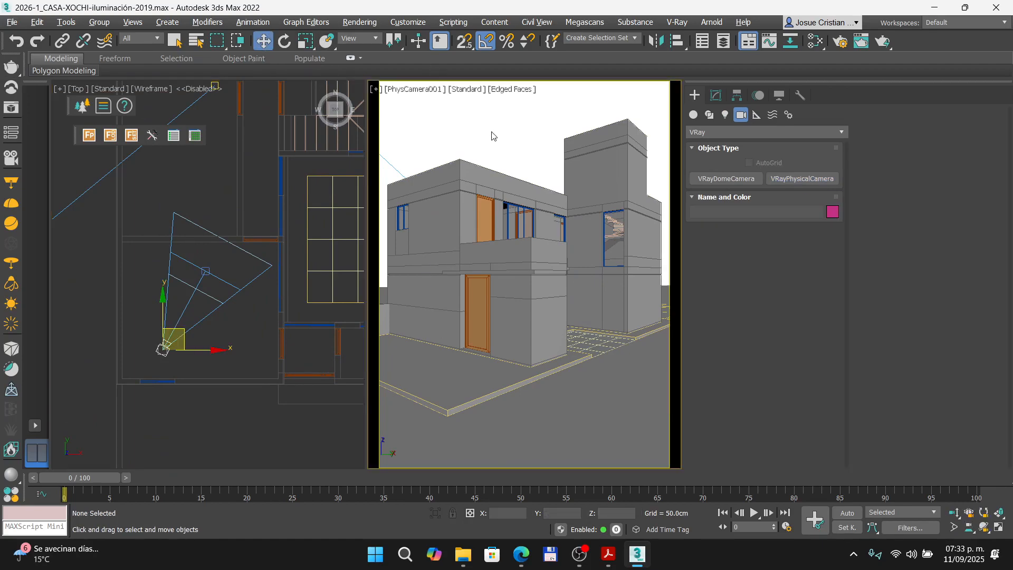
{"action": "key", "text": "c"}
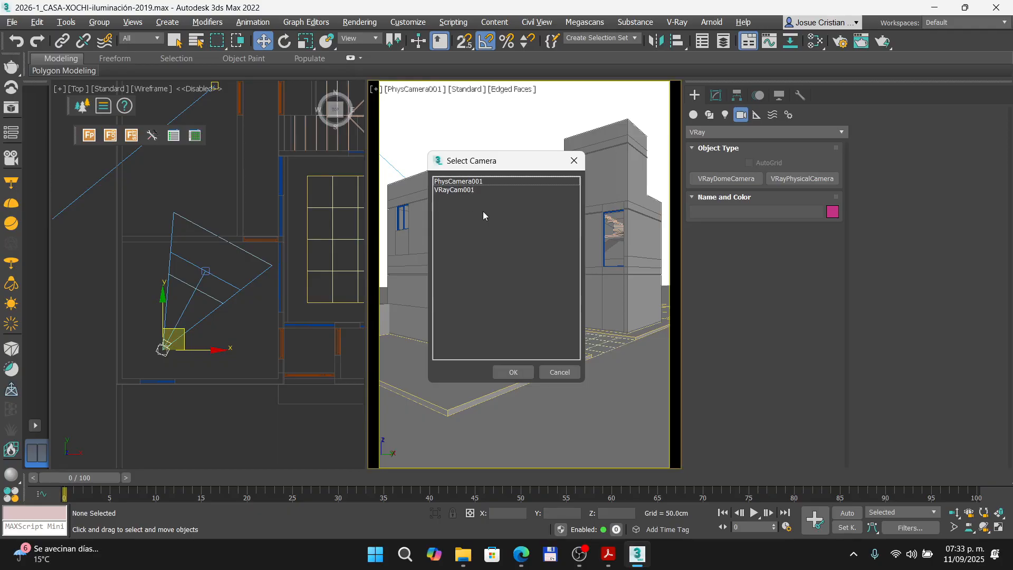
{"action": "left_click", "coordinate": [480, 182]}
{"action": "left_click", "coordinate": [472, 190]}
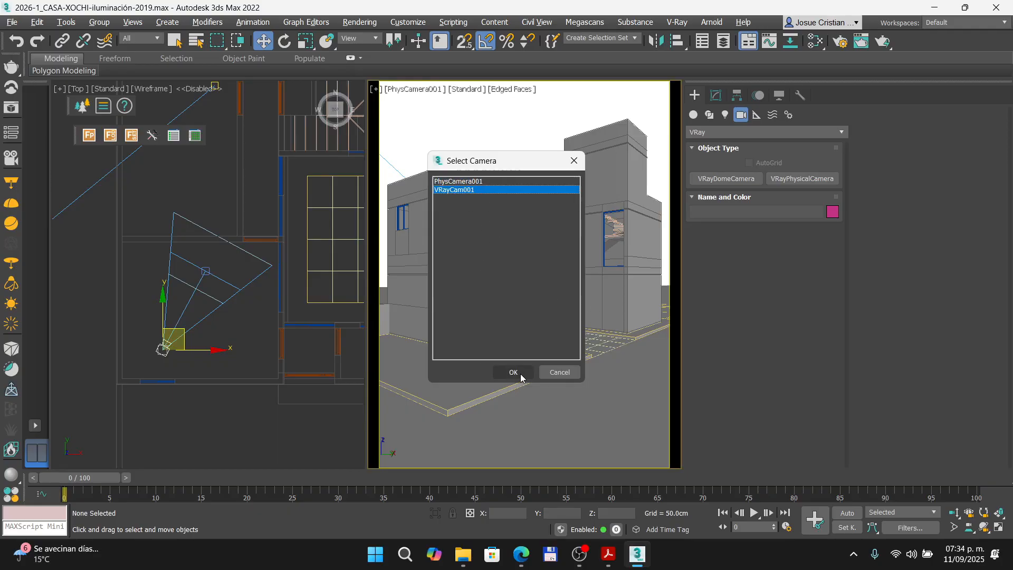
{"action": "left_click", "coordinate": [513, 373]}
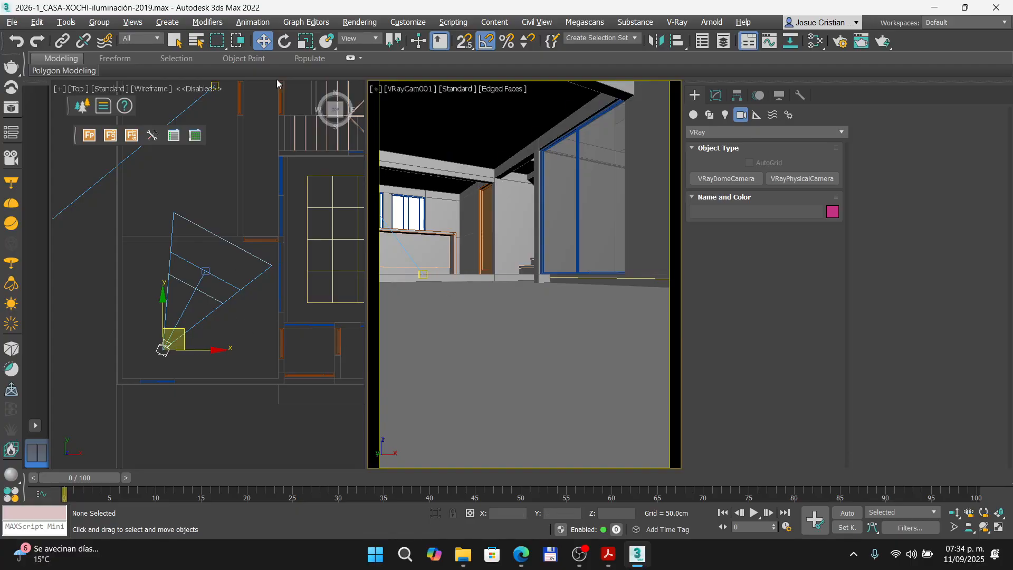
- Disable targeting on the V-Ray camera and set its absolute Z height to 120 cm
{"action": "right_click", "coordinate": [262, 41]}
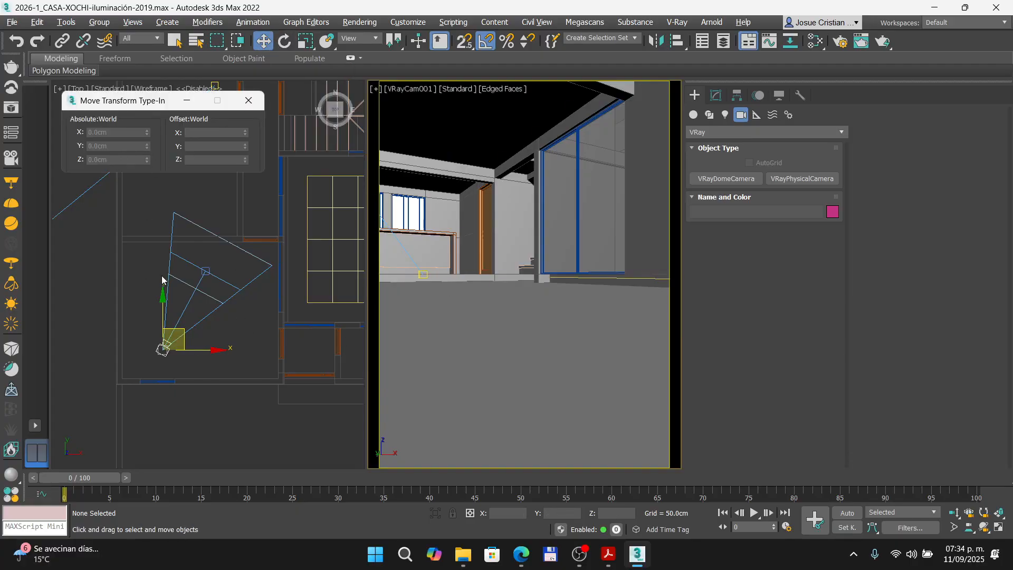
{"action": "left_click", "coordinate": [167, 349]}
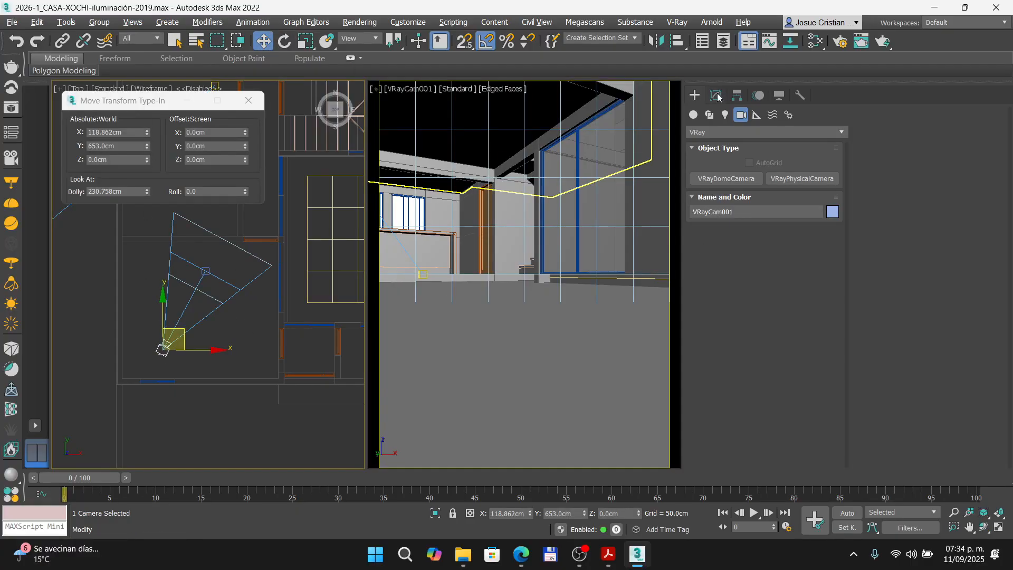
{"action": "left_click", "coordinate": [715, 96]}
{"action": "left_click", "coordinate": [717, 292]}
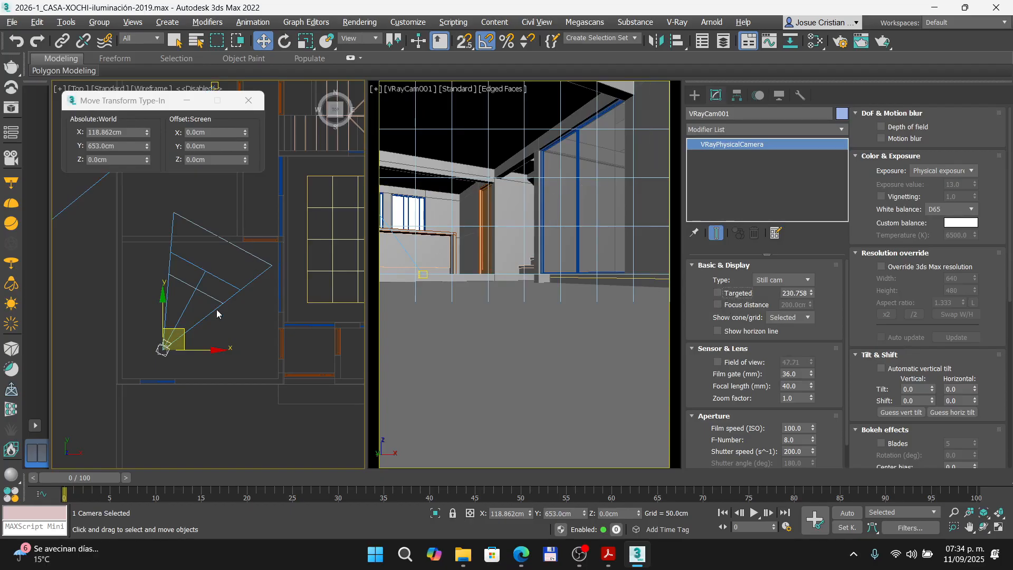
{"action": "double_click", "coordinate": [105, 159]}
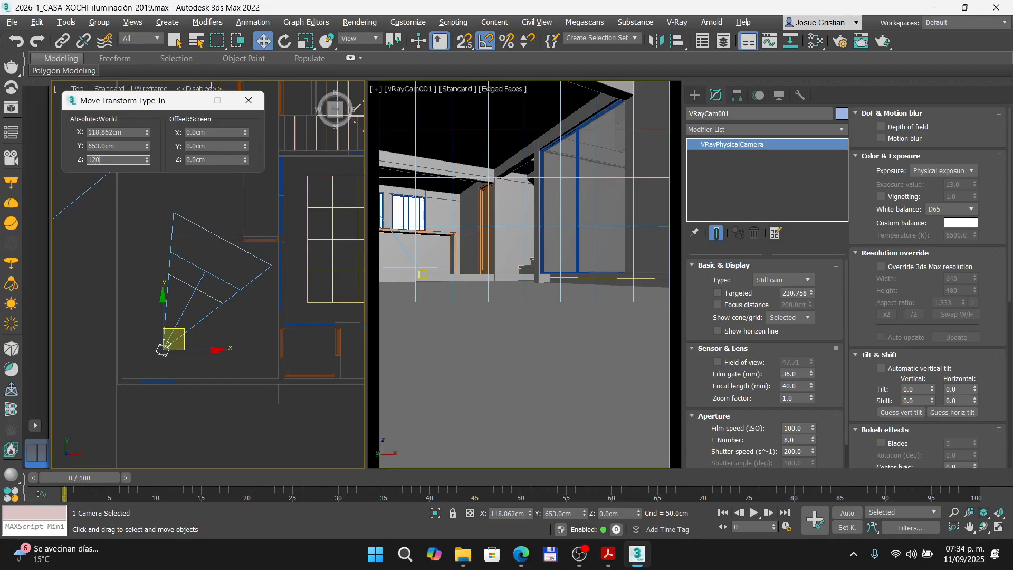
{"action": "key", "text": "Return"}
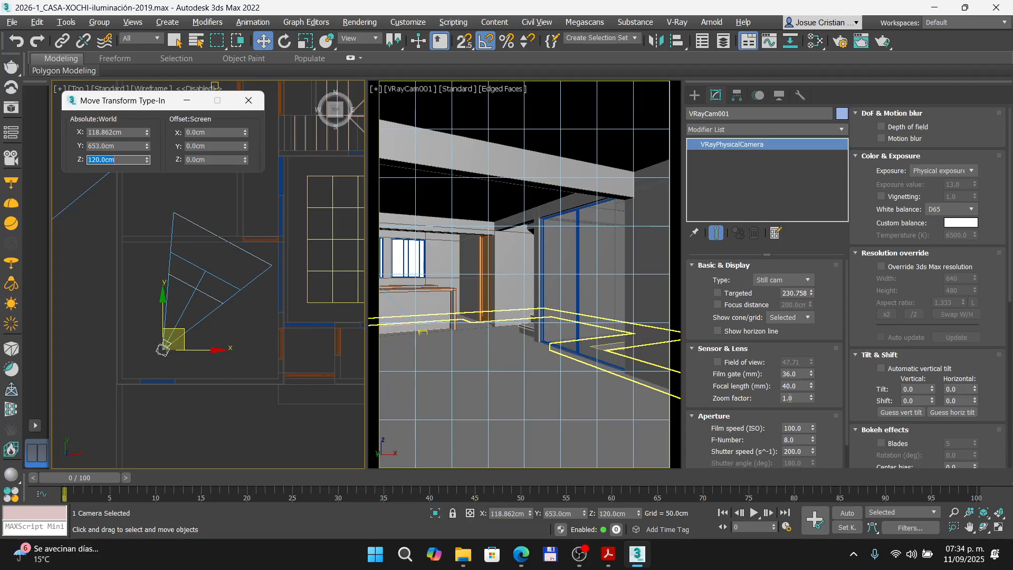
- Set the V-Ray camera's focal length to 30 mm and its exposure mode to Exposure value
{"action": "left_click", "coordinate": [794, 386]}
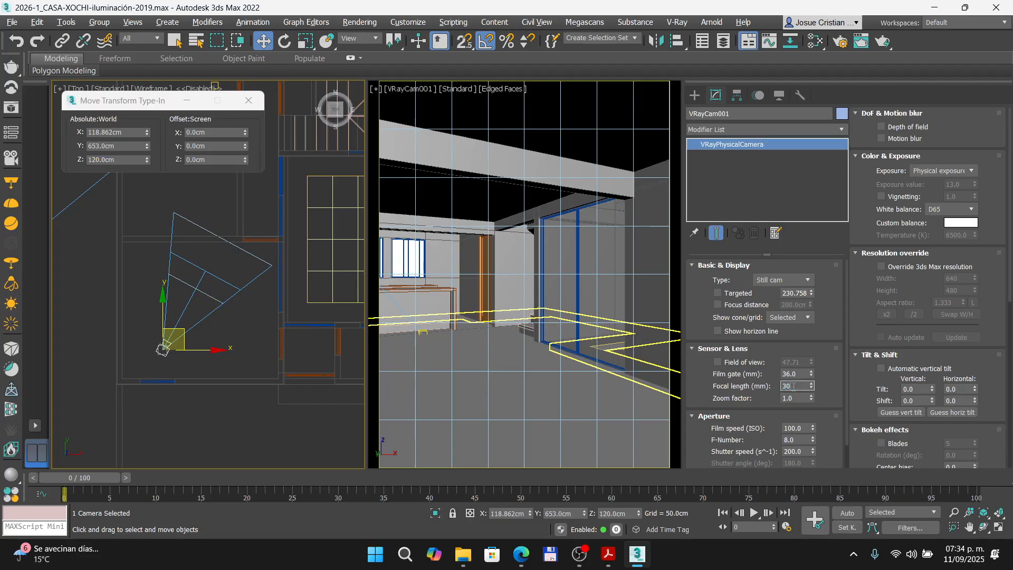
{"action": "key", "text": "Return"}
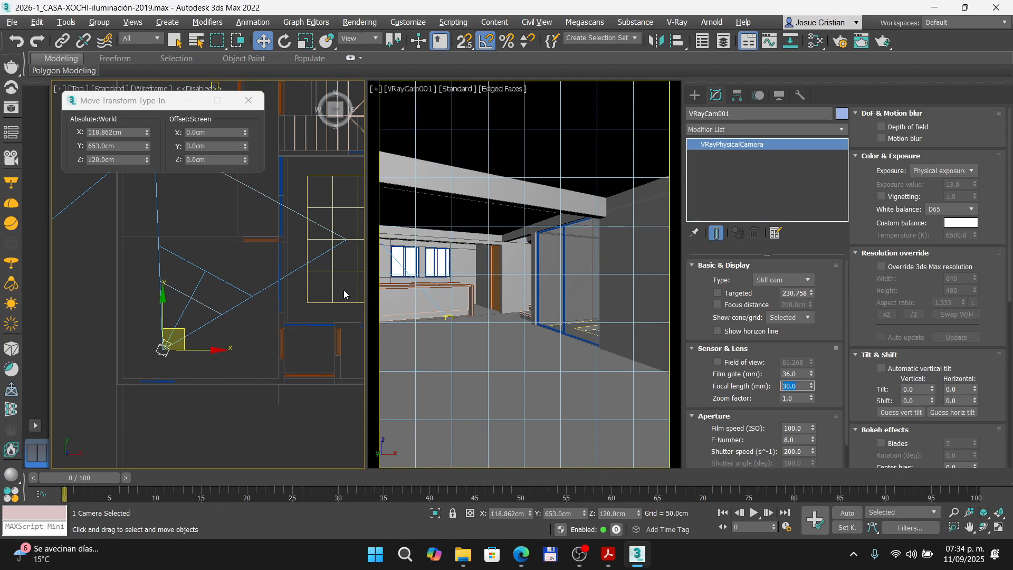
{"action": "left_click", "coordinate": [954, 171]}
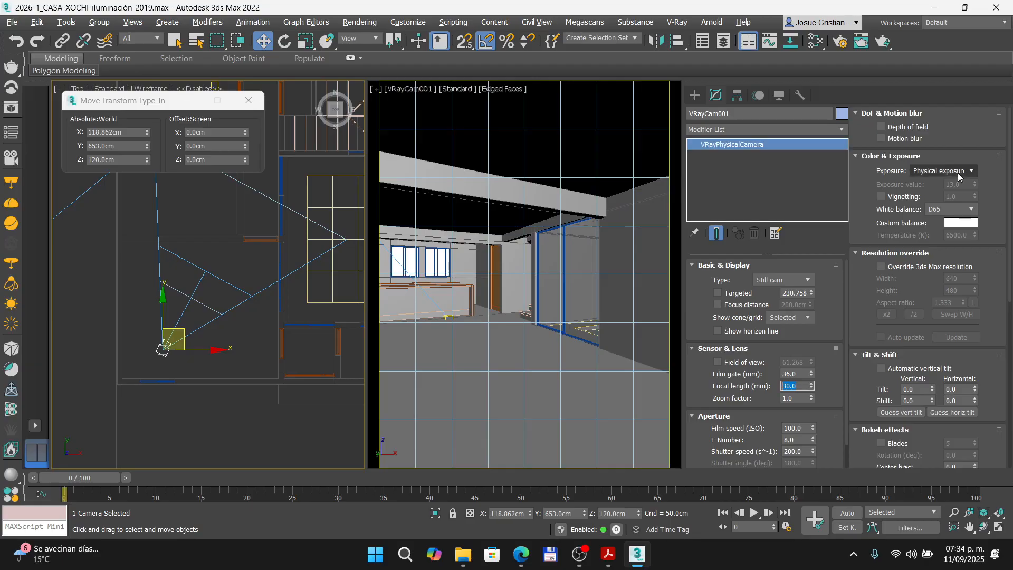
{"action": "left_click", "coordinate": [942, 207]}
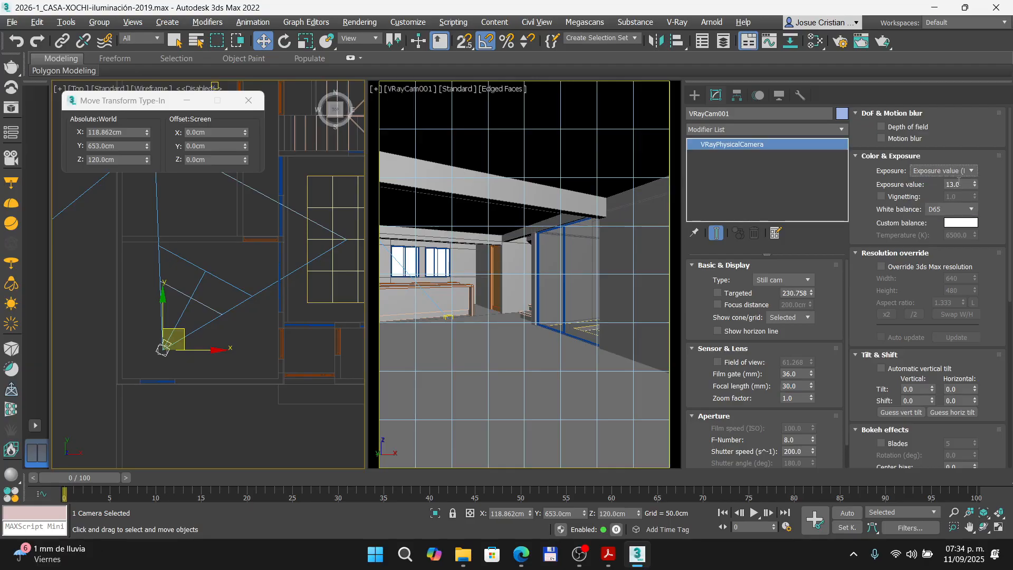
- Move the camera about 44 cm in negative X and 34 cm in negative Y, and rotate it to about -23.4 degrees in Z
{"action": "left_click", "coordinate": [247, 100]}
{"action": "left_click_drag", "start_coordinate": [181, 331], "coordinate": [164, 344]}
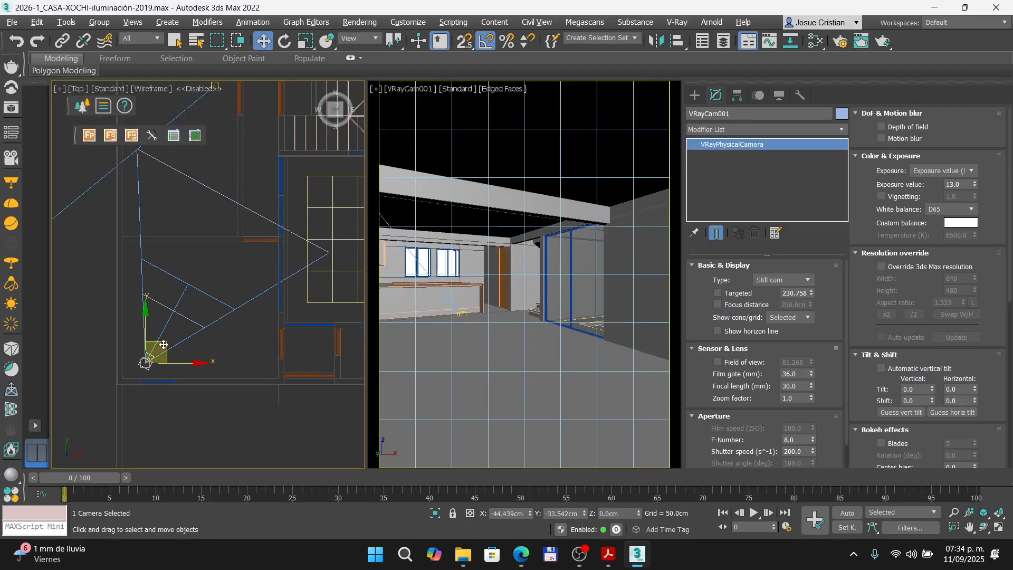
{"action": "left_click", "coordinate": [283, 44]}
{"action": "left_click_drag", "start_coordinate": [194, 323], "coordinate": [193, 322]}
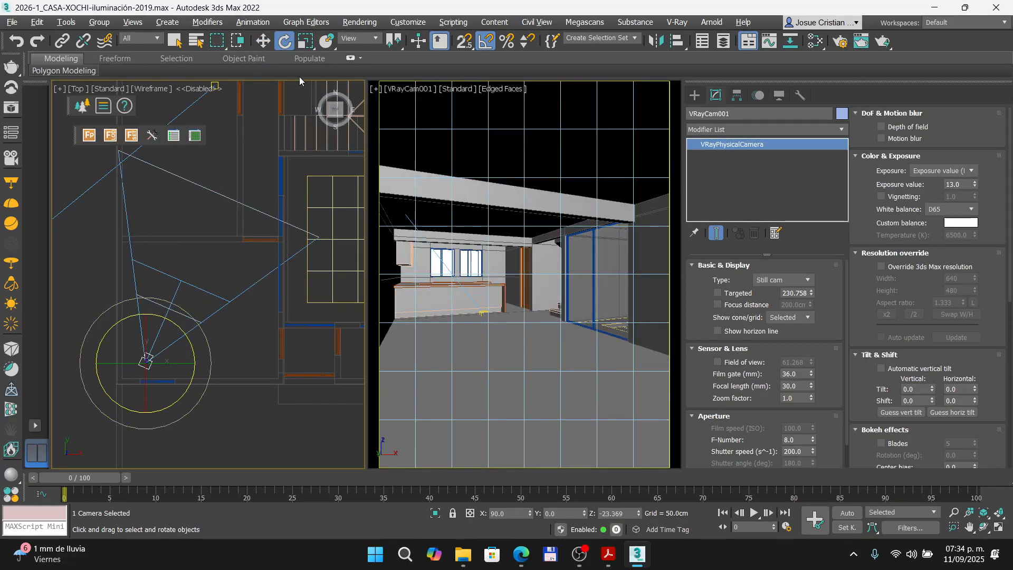
{"action": "left_click", "coordinate": [261, 43]}
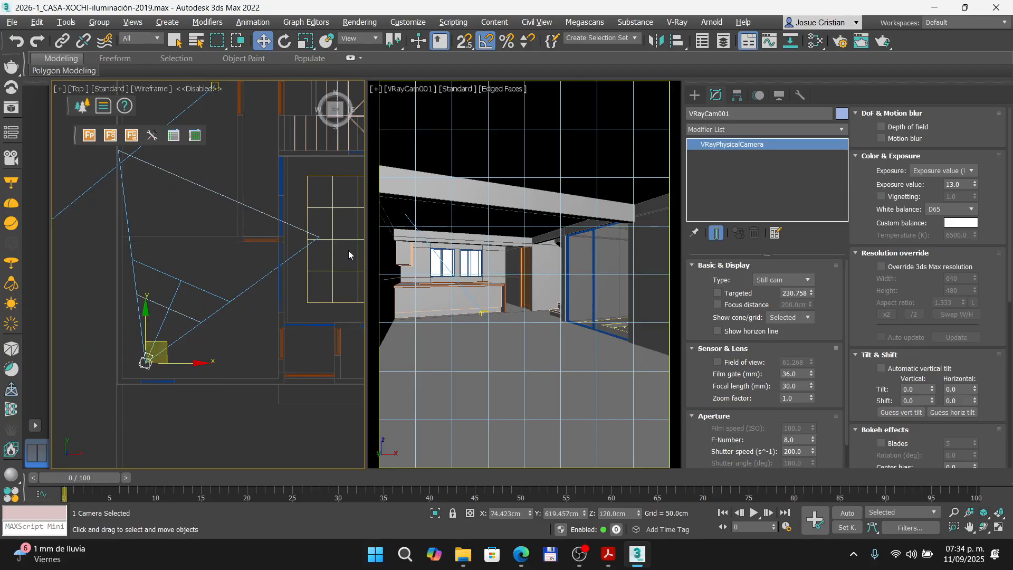
- Unlock the view to render, make the VRayCam001 viewport active and render a test image of the interior
{"action": "left_click", "coordinate": [839, 42]}
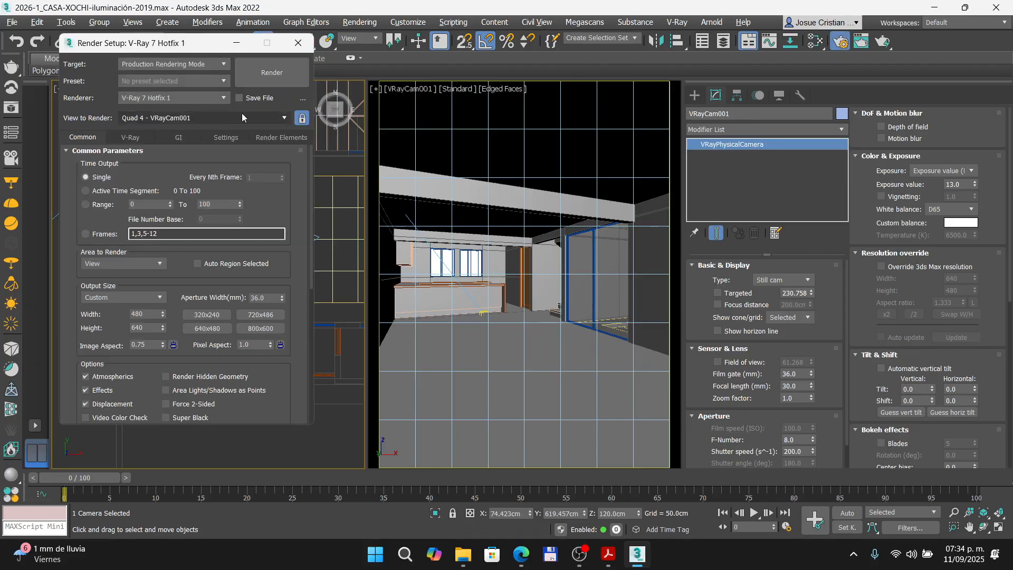
{"action": "left_click", "coordinate": [302, 118]}
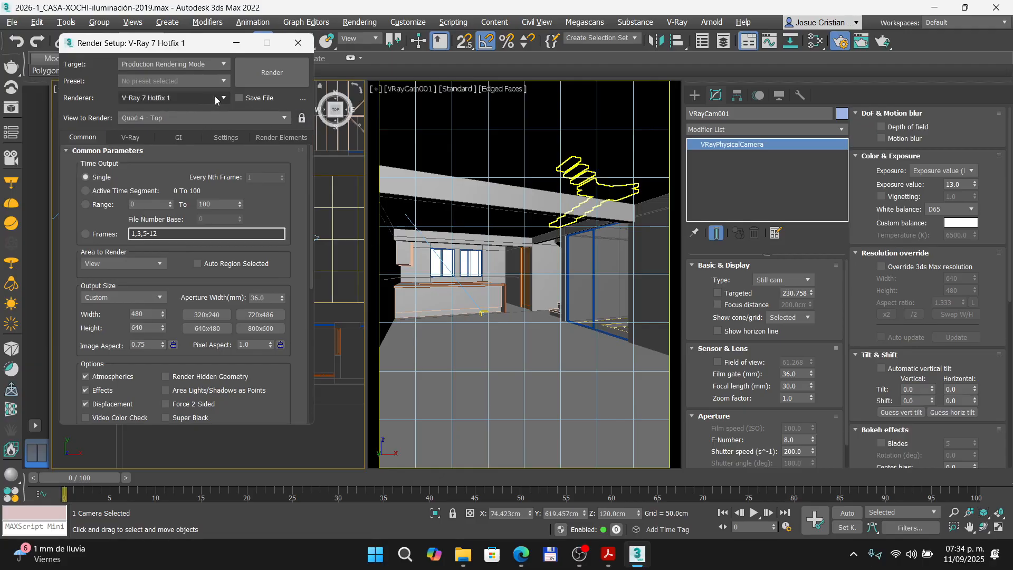
{"action": "right_click", "coordinate": [480, 248]}
{"action": "left_click", "coordinate": [271, 73]}
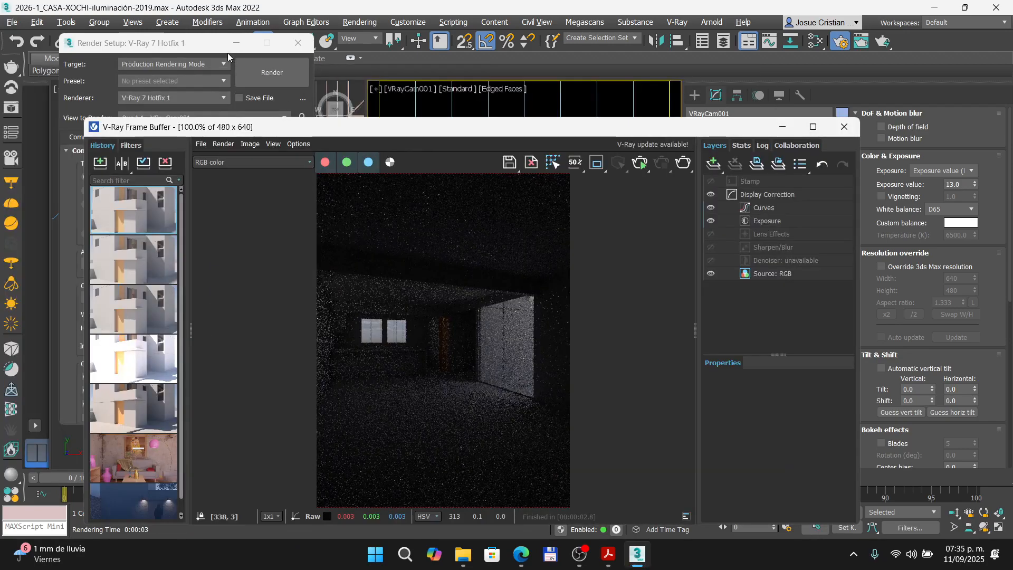
{"action": "left_click", "coordinate": [236, 42]}
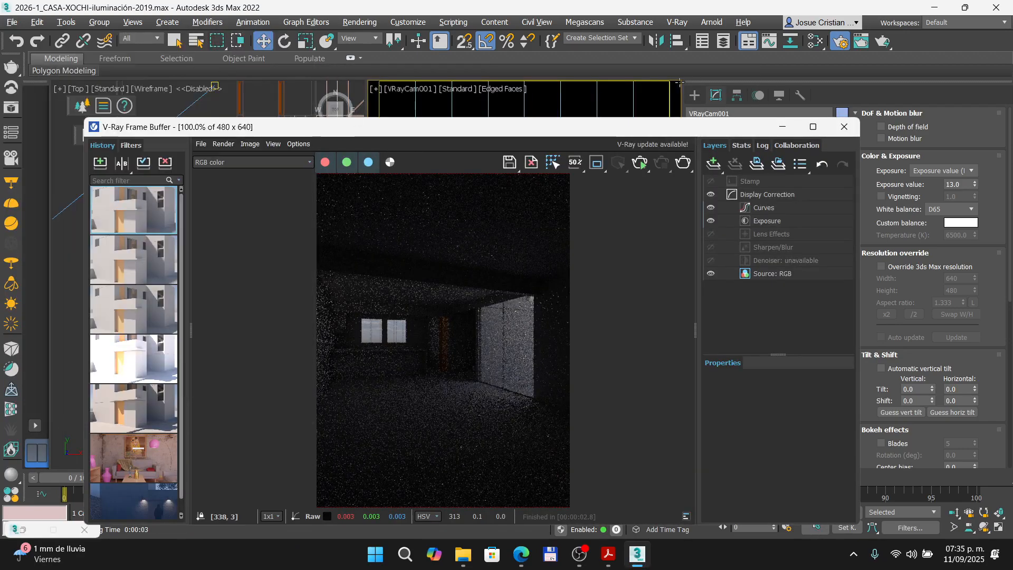
- Lock rendering to the VRayCam001 view, start interactive rendering and reposition the V-Ray Frame Buffer to uncover the camera's exposure settings
{"action": "left_click", "coordinate": [840, 41]}
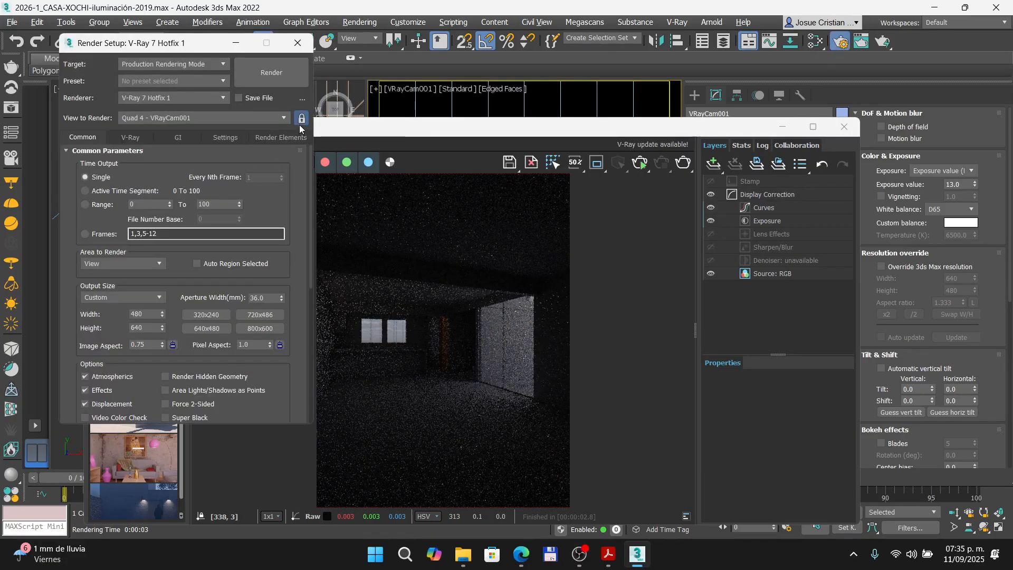
{"action": "left_click", "coordinate": [298, 43]}
{"action": "left_click", "coordinate": [638, 161]}
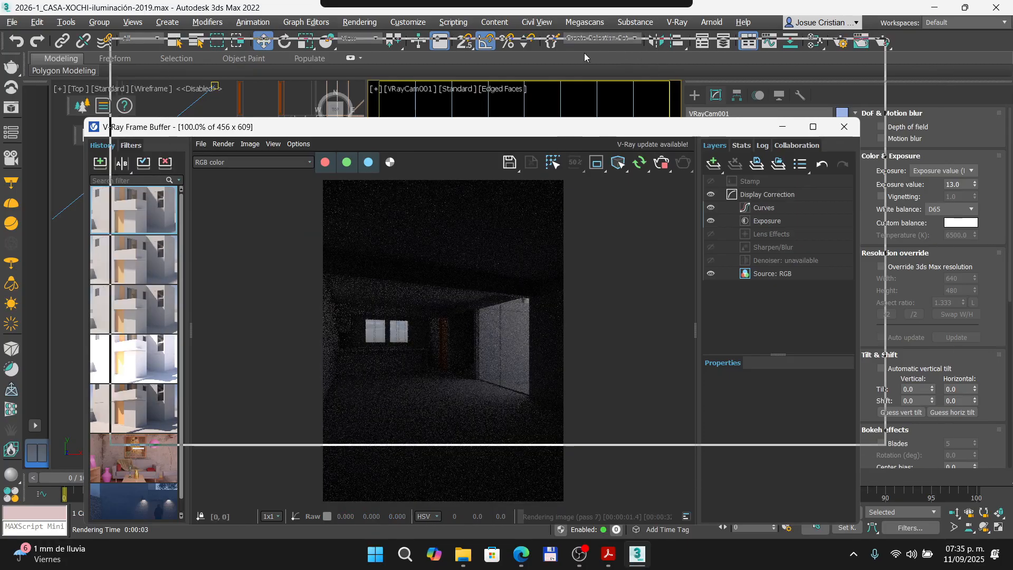
{"action": "left_click_drag", "start_coordinate": [576, 131], "coordinate": [534, 91]}
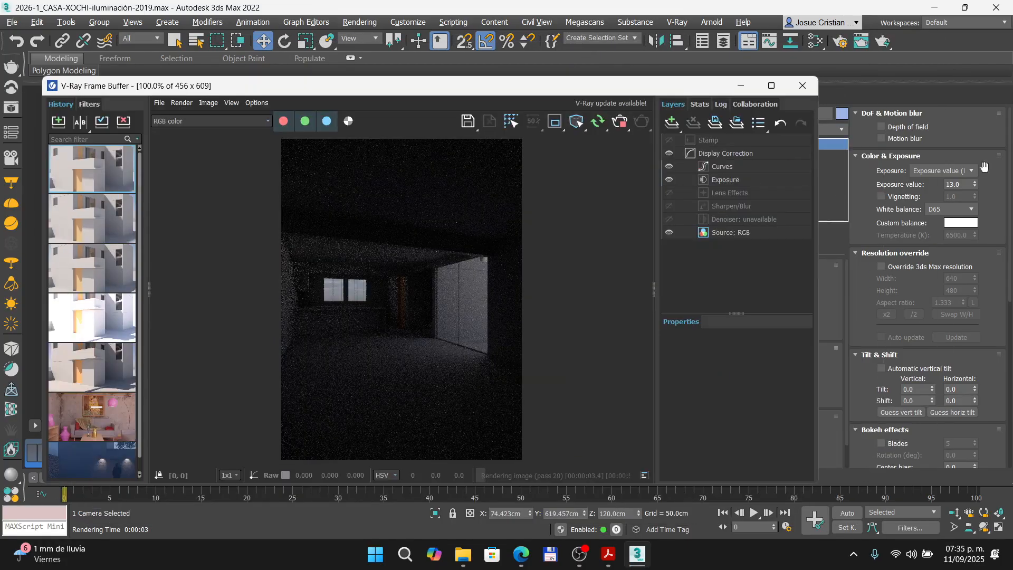
- Try exposure values of 6, 5 and 4 on the V-Ray camera while the interactive render runs
{"action": "double_click", "coordinate": [957, 185]}
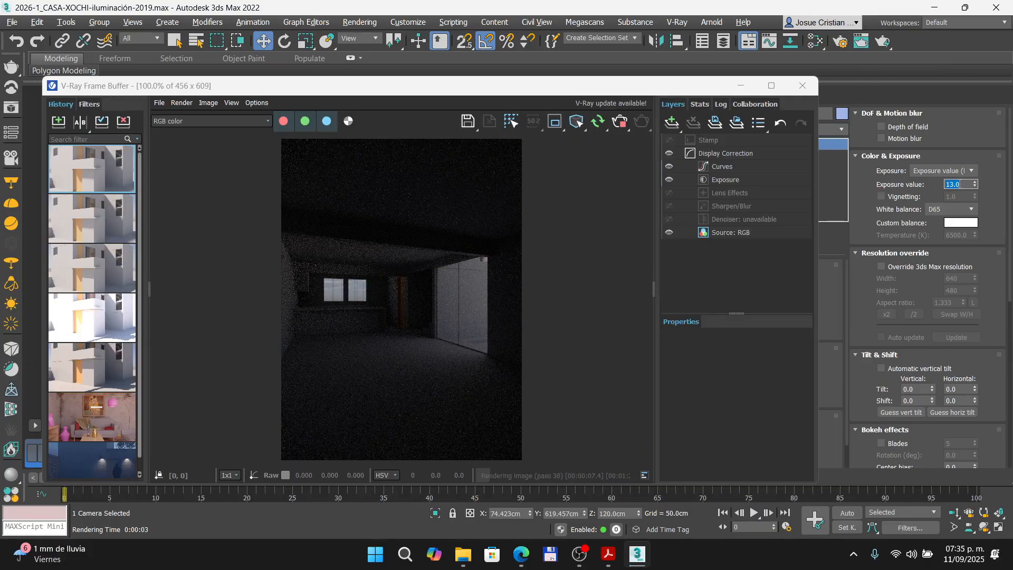
{"action": "type", "text": "6"}
{"action": "key", "text": "Return"}
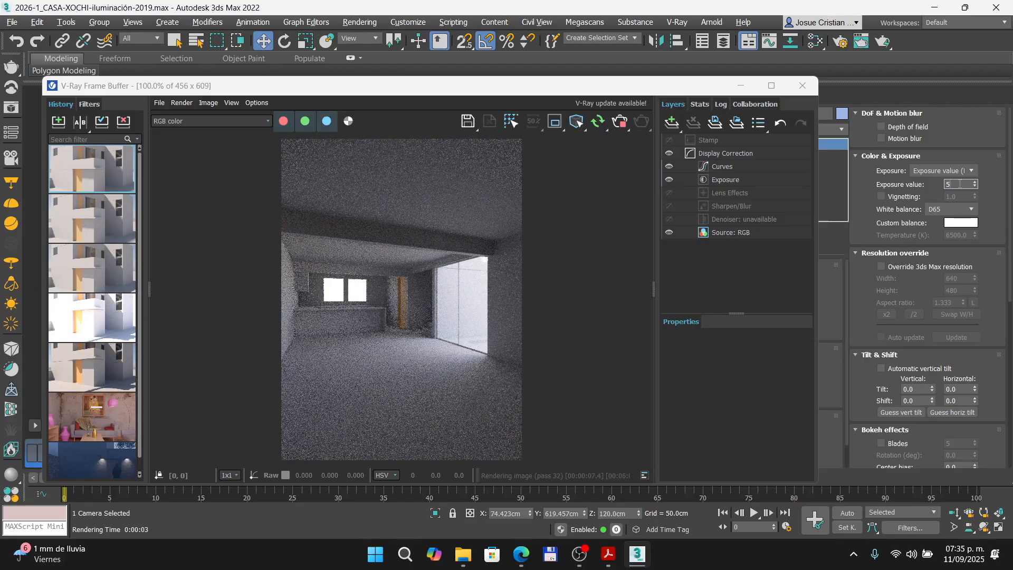
{"action": "type", "text": "5"}
{"action": "key", "text": "Return"}
{"action": "type", "text": "4"}
{"action": "key", "text": "Return"}
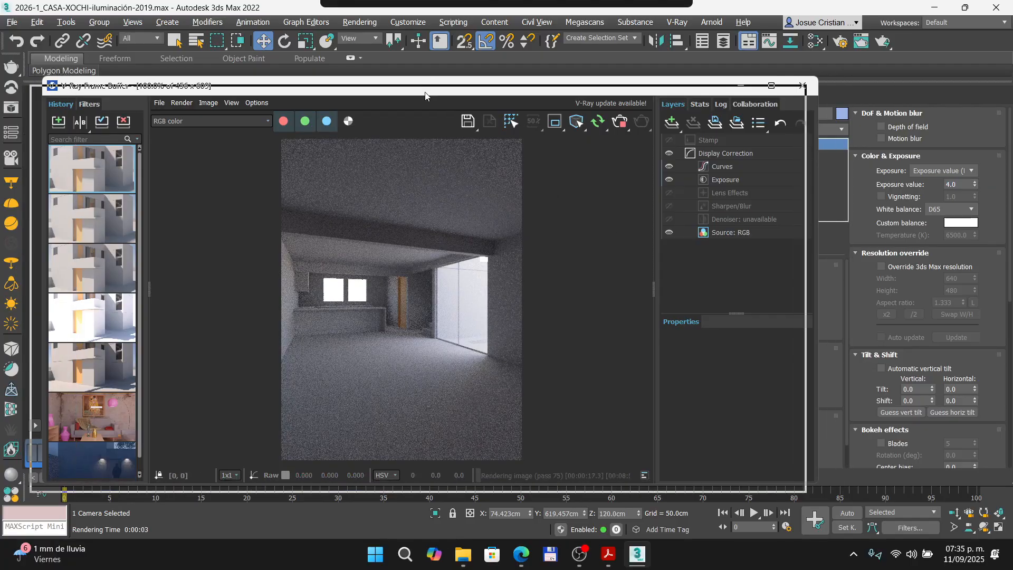
- Set the V-Ray camera's exposure value back to 6
{"action": "left_click_drag", "start_coordinate": [470, 87], "coordinate": [459, 96]}
{"action": "double_click", "coordinate": [960, 184]}
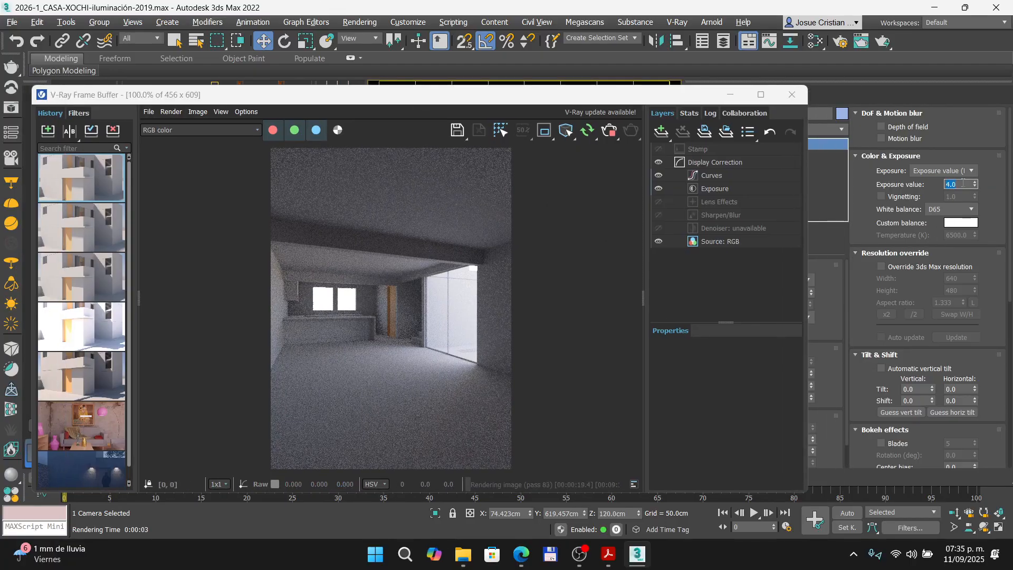
{"action": "type", "text": "6"}
{"action": "key", "text": "Return"}
- Move the V-Ray sun in the Top view to about X 5112 cm, Y -738 cm and inspect the sunlight entering the interior render
{"action": "left_click_drag", "start_coordinate": [519, 99], "coordinate": [823, 75]}
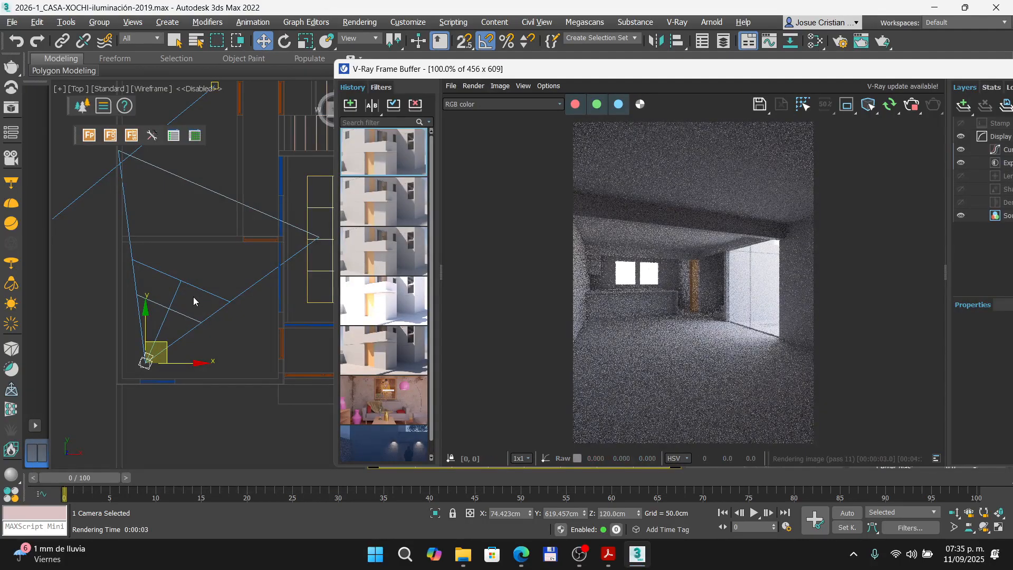
{"action": "scroll", "coordinate": [195, 301], "scroll_direction": "down", "scroll_amount": 6}
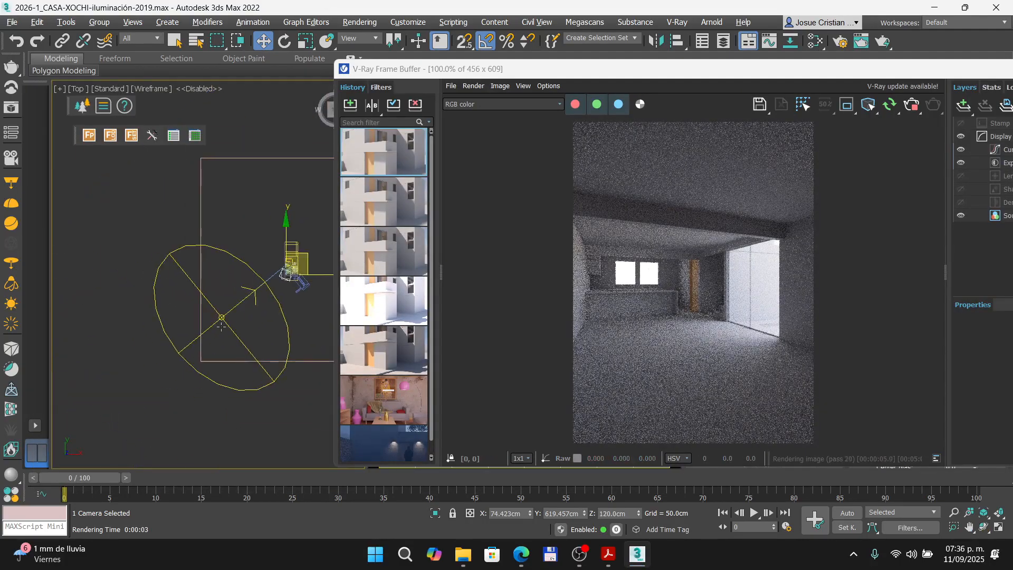
{"action": "left_click", "coordinate": [236, 306]}
{"action": "middle_click_drag", "start_coordinate": [236, 306], "coordinate": [139, 327]}
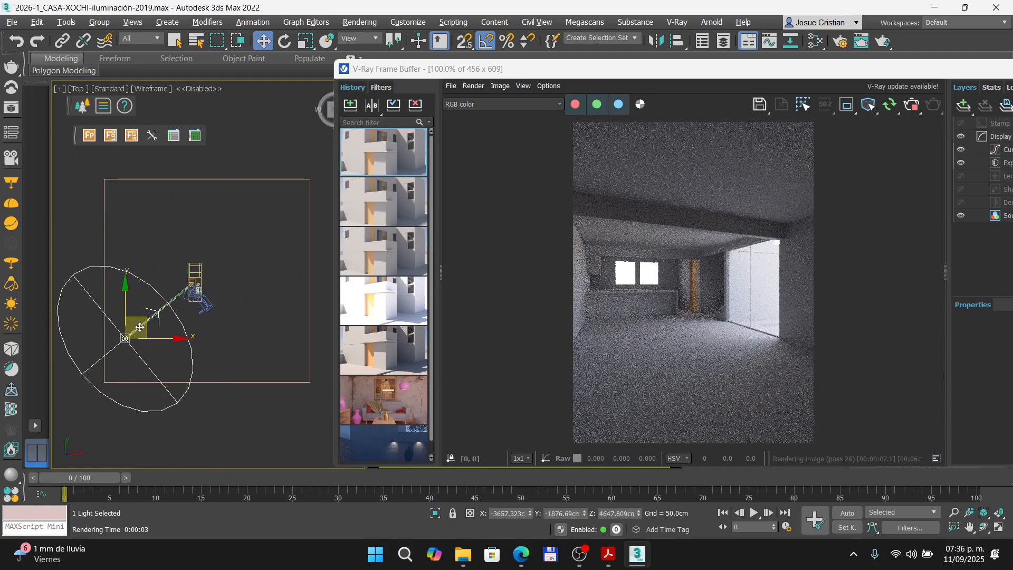
{"action": "left_click_drag", "start_coordinate": [139, 318], "coordinate": [290, 238]}
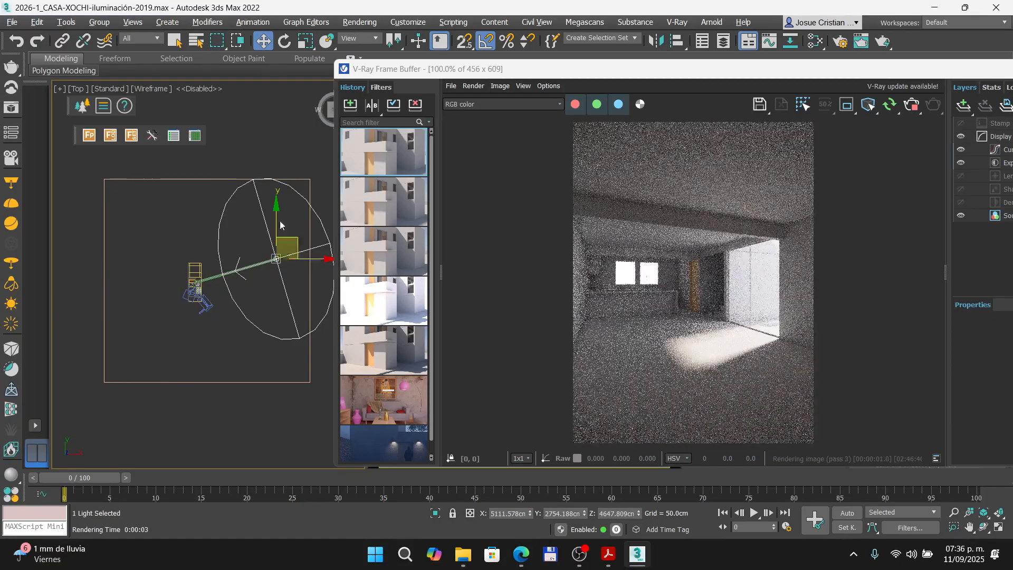
{"action": "left_click_drag", "start_coordinate": [278, 220], "coordinate": [272, 282]}
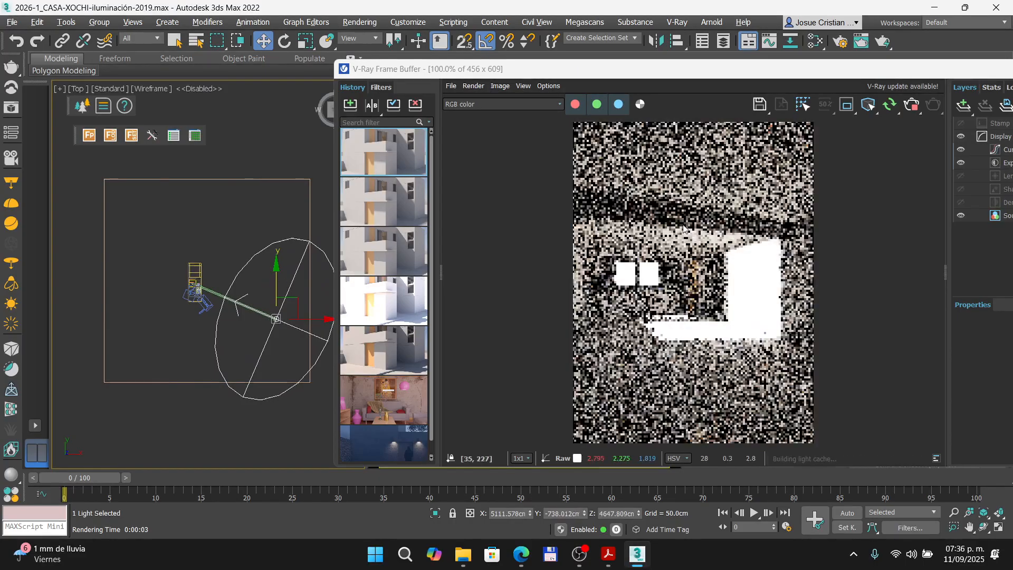
{"action": "left_click_drag", "start_coordinate": [663, 77], "coordinate": [330, 62]}
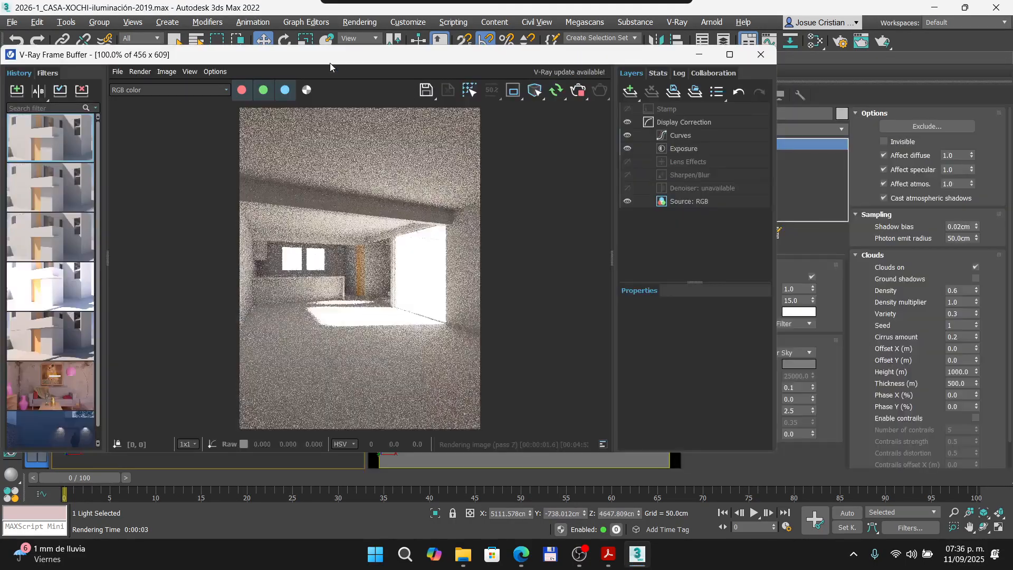
{"action": "left_click_drag", "start_coordinate": [422, 59], "coordinate": [393, 58]}
{"action": "scroll", "coordinate": [368, 315], "scroll_direction": "up", "scroll_amount": 1}
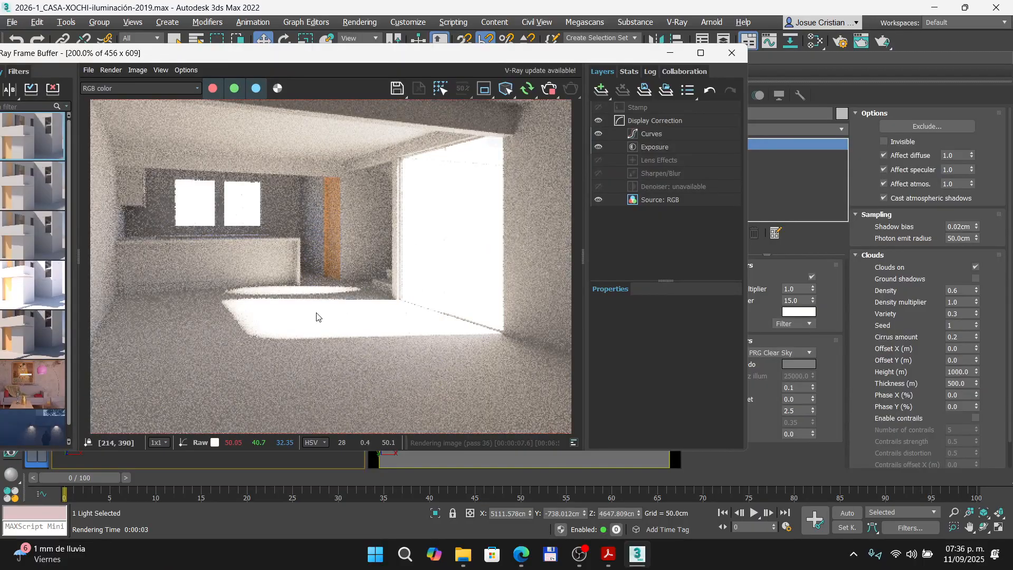
{"action": "scroll", "coordinate": [357, 307], "scroll_direction": "down", "scroll_amount": 1}
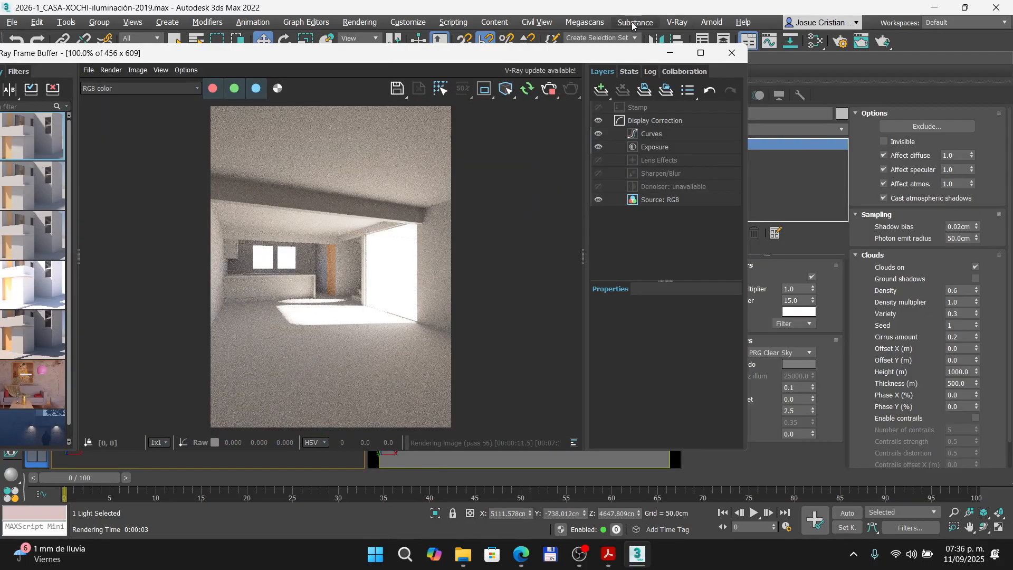
- Select VRayCam001 in the Top view and set its exposure value to 7
{"action": "left_click_drag", "start_coordinate": [515, 58], "coordinate": [721, 238]}
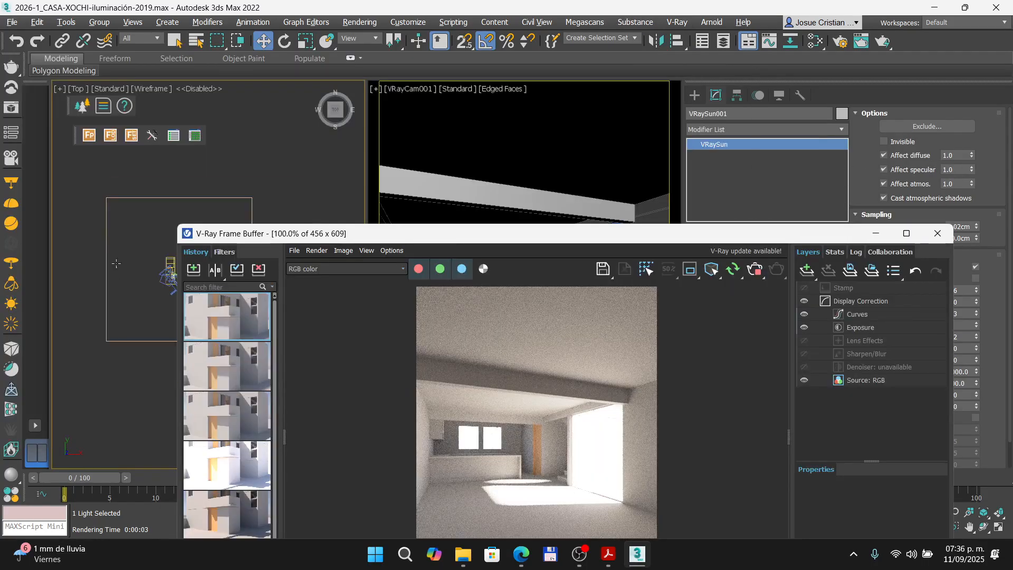
{"action": "scroll", "coordinate": [122, 234], "scroll_direction": "up", "scroll_amount": 6}
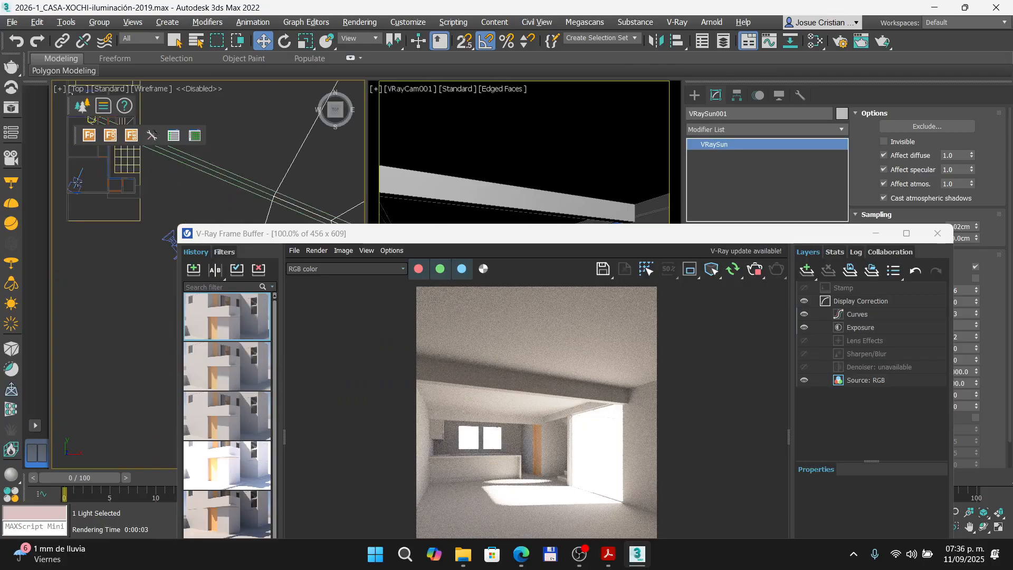
{"action": "left_click", "coordinate": [76, 183]}
{"action": "left_click_drag", "start_coordinate": [670, 244], "coordinate": [355, 114]}
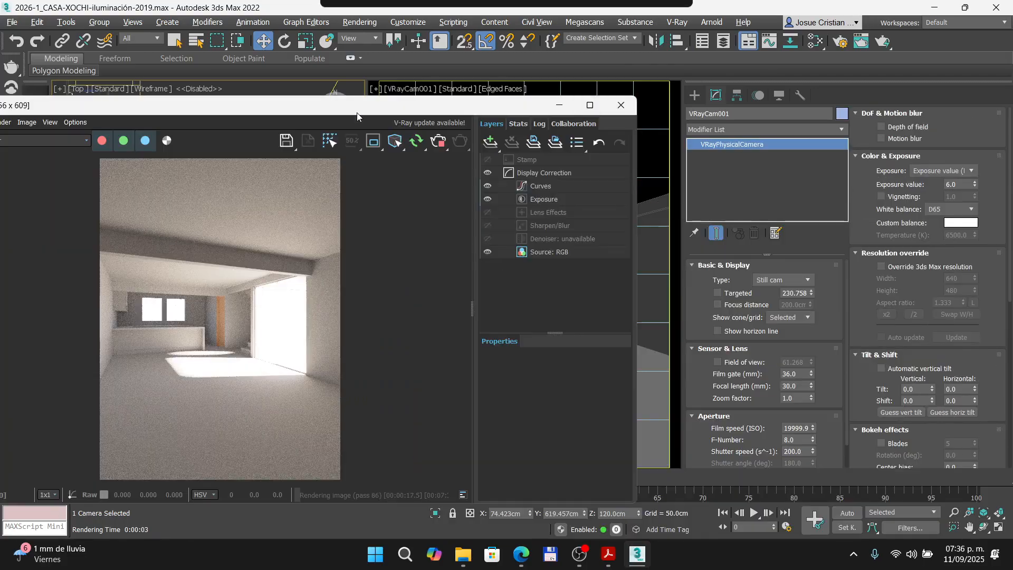
{"action": "left_click", "coordinate": [959, 185]}
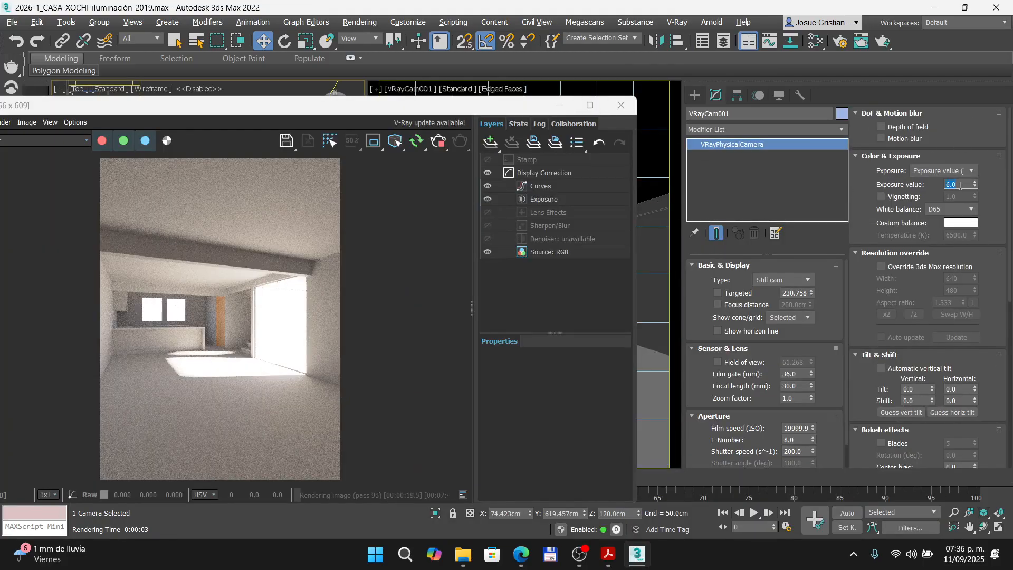
{"action": "type", "text": "7"}
{"action": "key", "text": "Return"}
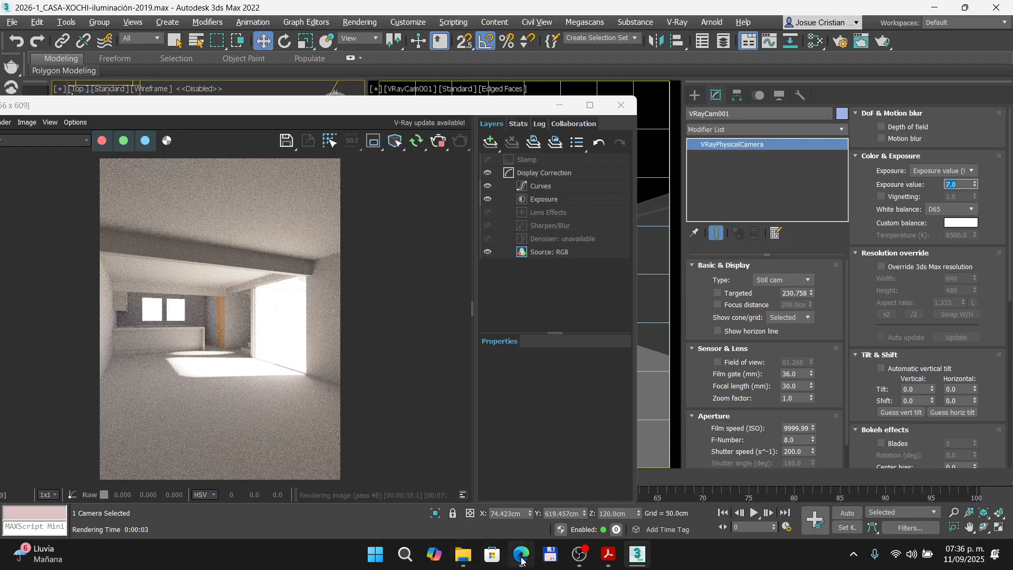
- Switch to the Prezi presentation in the browser and read the slide about environmental effects and fog
{"action": "mouse_move", "coordinate": [522, 556]}
{"action": "left_click", "coordinate": [545, 522]}
{"action": "left_click", "coordinate": [346, 284]}
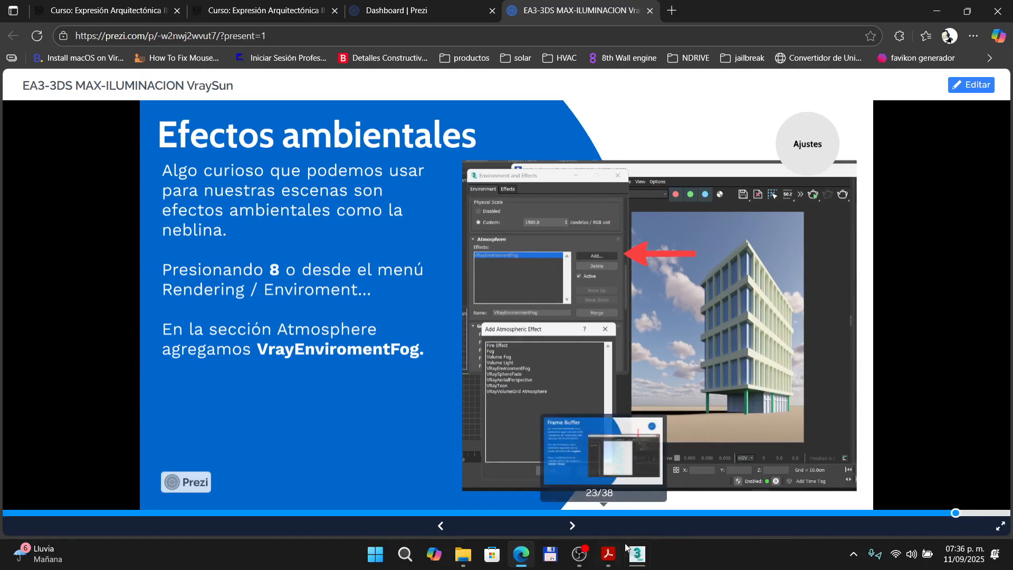
{"action": "left_click", "coordinate": [638, 555]}
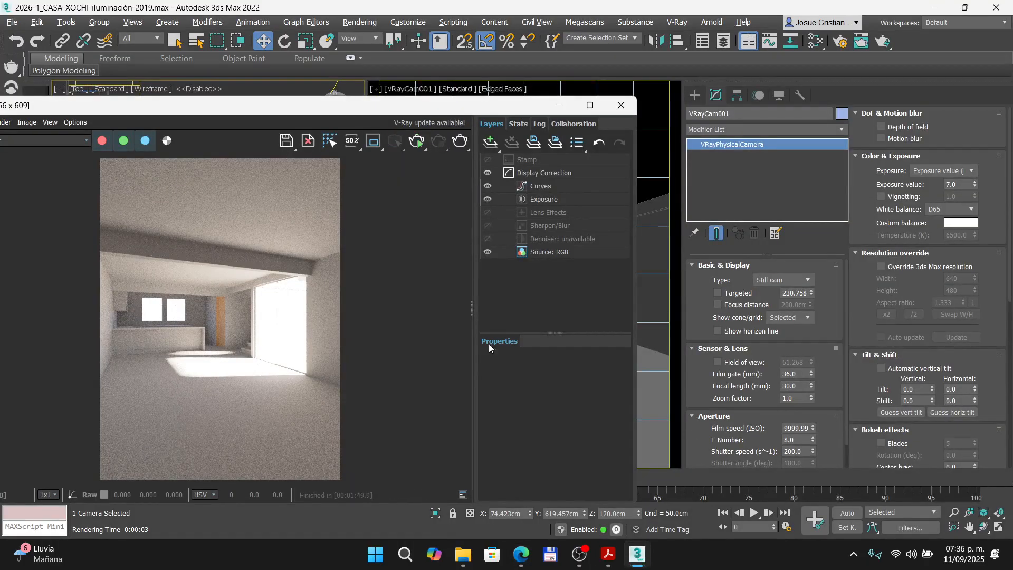
{"action": "left_click", "coordinate": [520, 554]}
{"action": "left_click", "coordinate": [353, 309]}
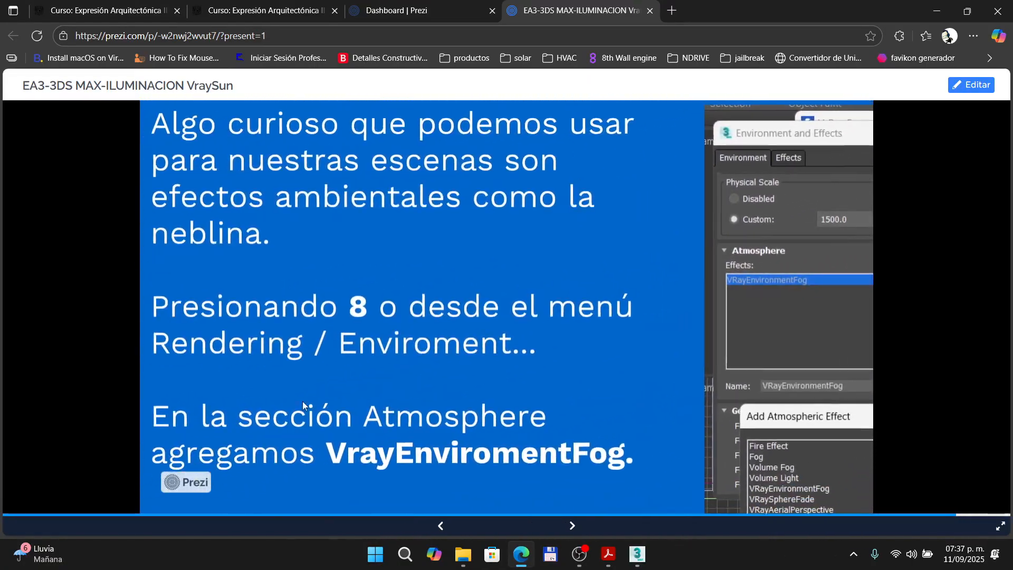
- Return to 3ds Max, clear the camera selection and open the Environment and Effects dialog in front of the V-Ray Frame Buffer
{"action": "left_click", "coordinate": [638, 554]}
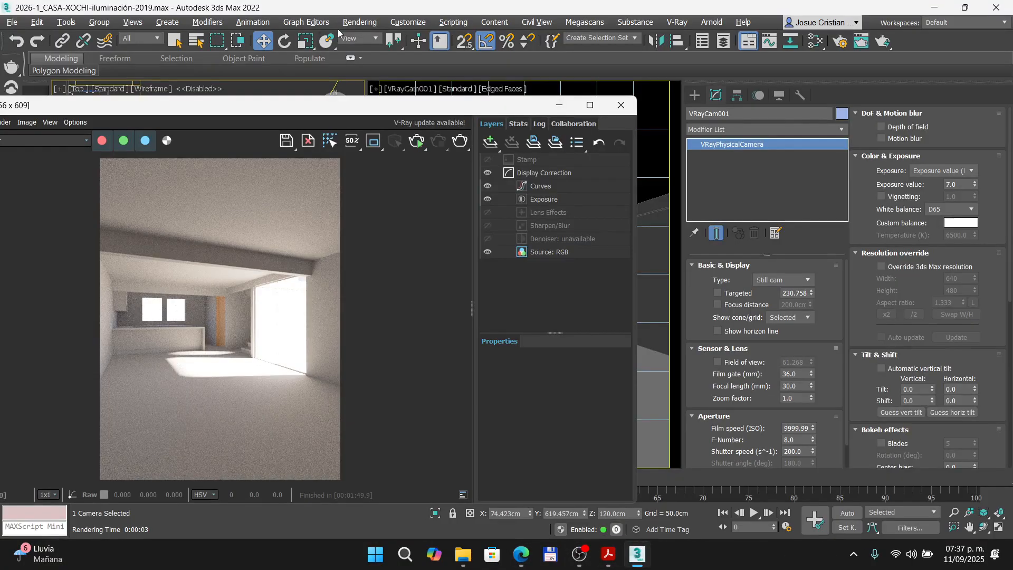
{"action": "left_click", "coordinate": [375, 23]}
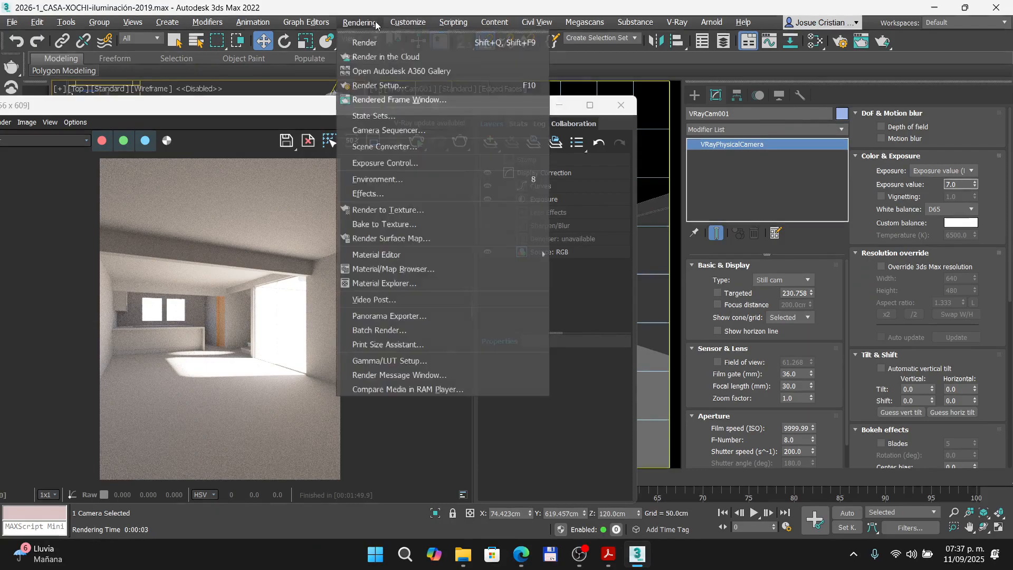
{"action": "left_click", "coordinate": [390, 179]}
{"action": "left_click", "coordinate": [235, 62]}
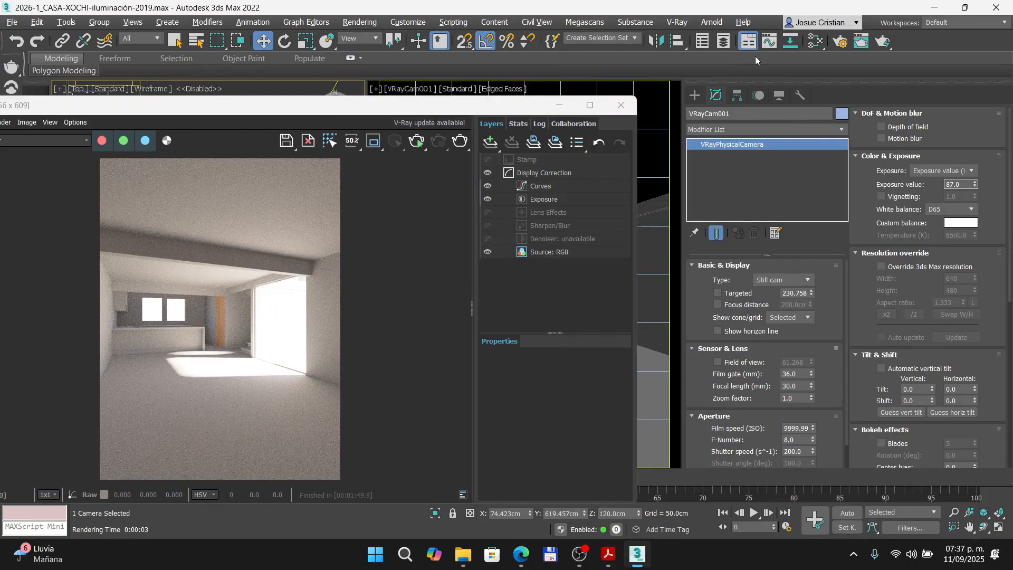
{"action": "left_click", "coordinate": [281, 272]}
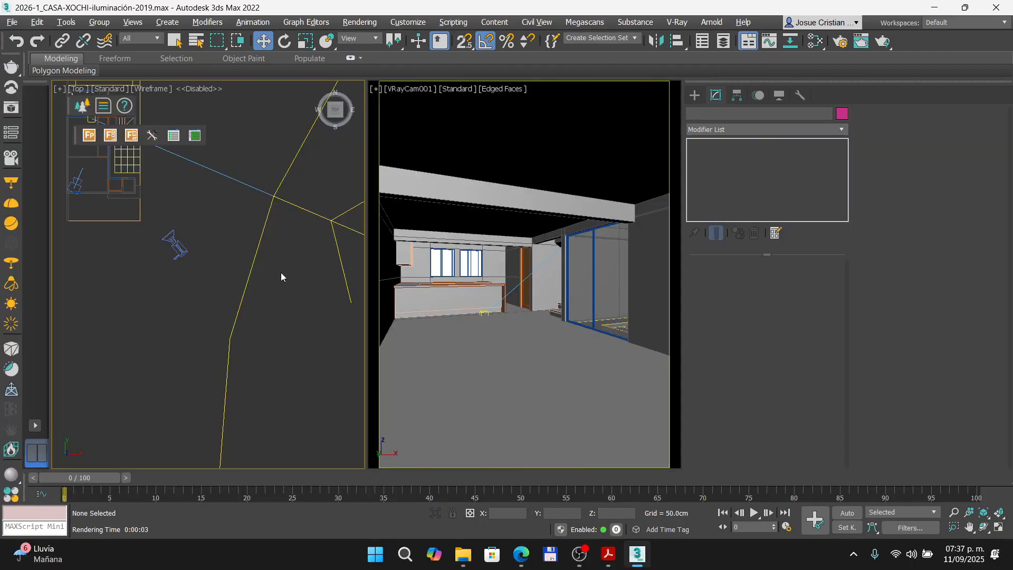
{"action": "key", "text": "8"}
{"action": "left_click_drag", "start_coordinate": [80, 55], "coordinate": [223, 48]}
{"action": "left_click", "coordinate": [7, 110]}
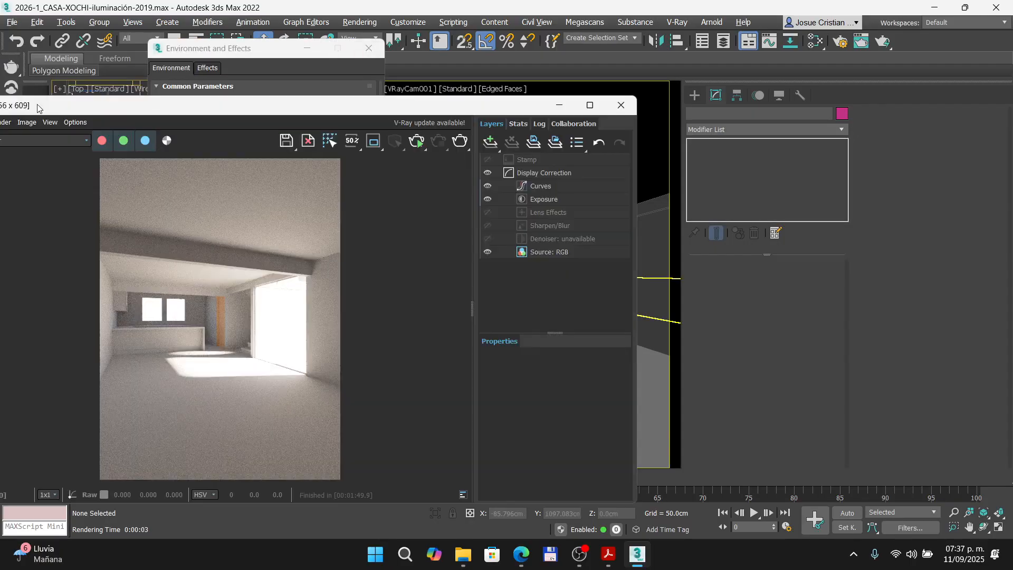
{"action": "left_click", "coordinate": [249, 50]}
{"action": "left_click", "coordinate": [360, 22]}
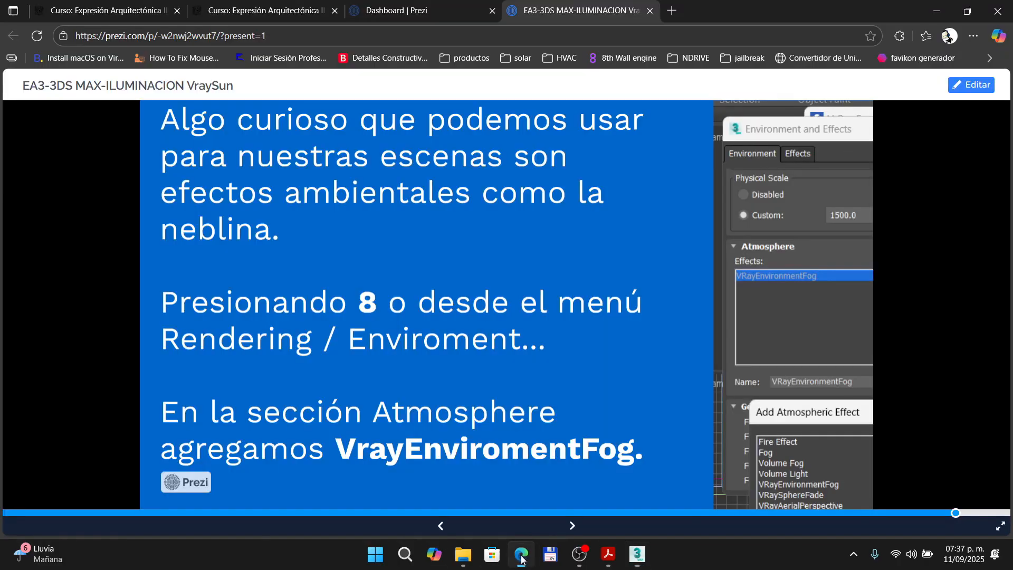
- Switch to the Prezi presentation and examine the enlarged Atmosphere section where VRayEnvironmentFog is added
{"action": "left_click", "coordinate": [521, 553]}
{"action": "key", "text": "Right"}
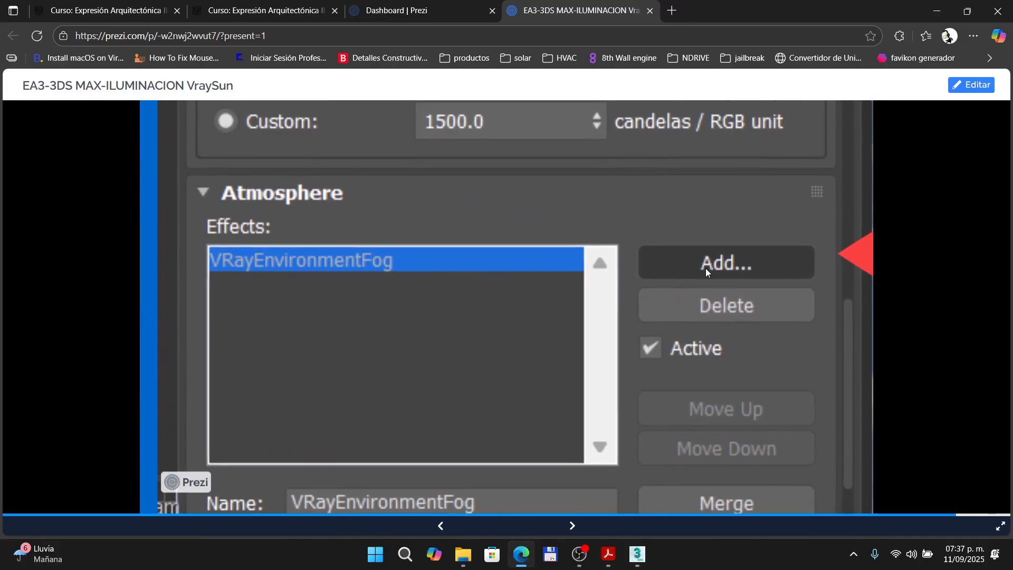
{"action": "scroll", "coordinate": [256, 298], "scroll_direction": "up", "scroll_amount": 2}
{"action": "left_click_drag", "start_coordinate": [235, 246], "coordinate": [303, 272]}
{"action": "scroll", "coordinate": [303, 272], "scroll_direction": "up", "scroll_amount": 2}
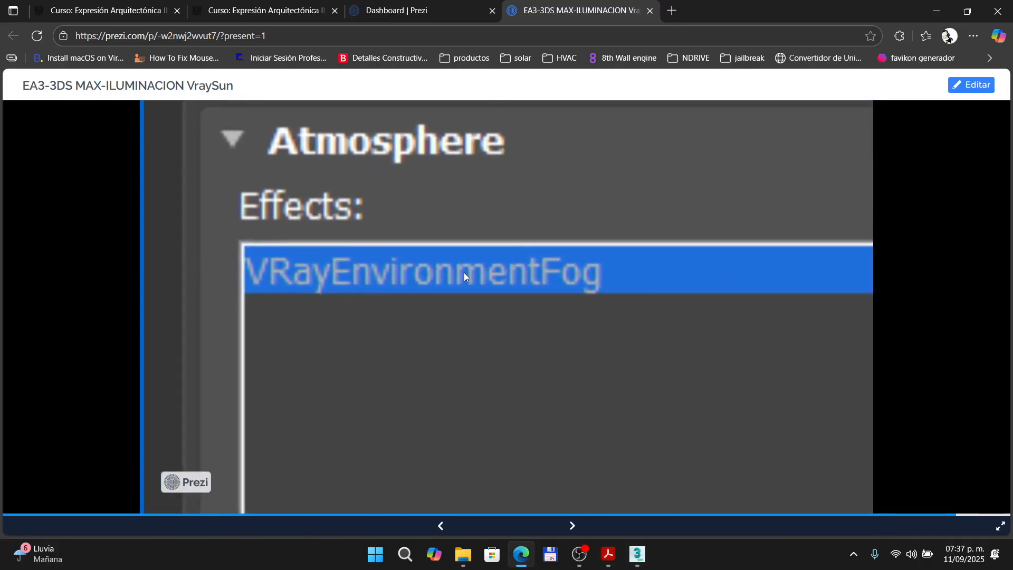
- Back in 3ds Max, add a VRayEnvironmentFog atmospheric effect to the scene environment and bring its general parameters into view
{"action": "left_click", "coordinate": [644, 563]}
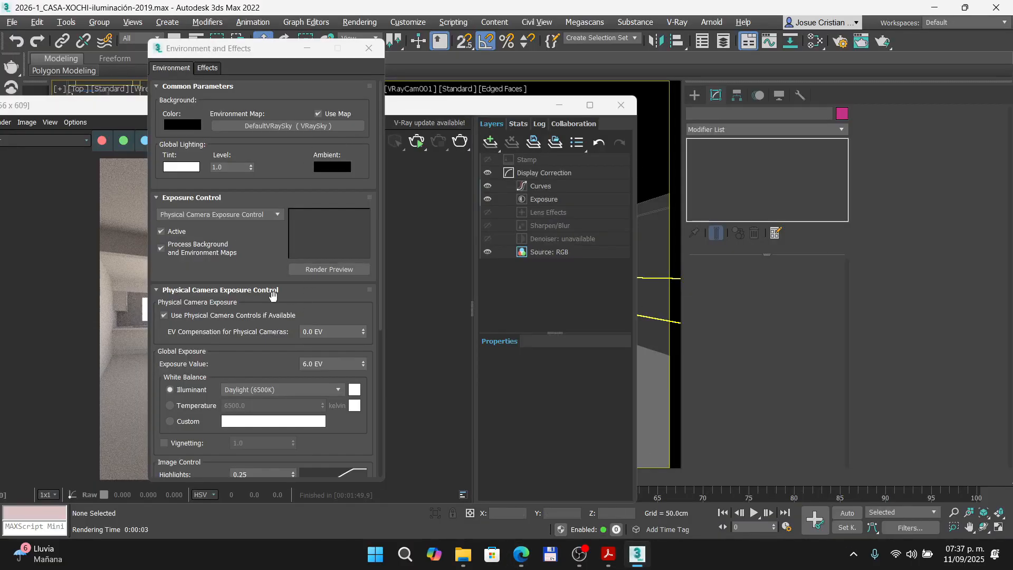
{"action": "scroll", "coordinate": [305, 331], "scroll_direction": "down", "scroll_amount": 5}
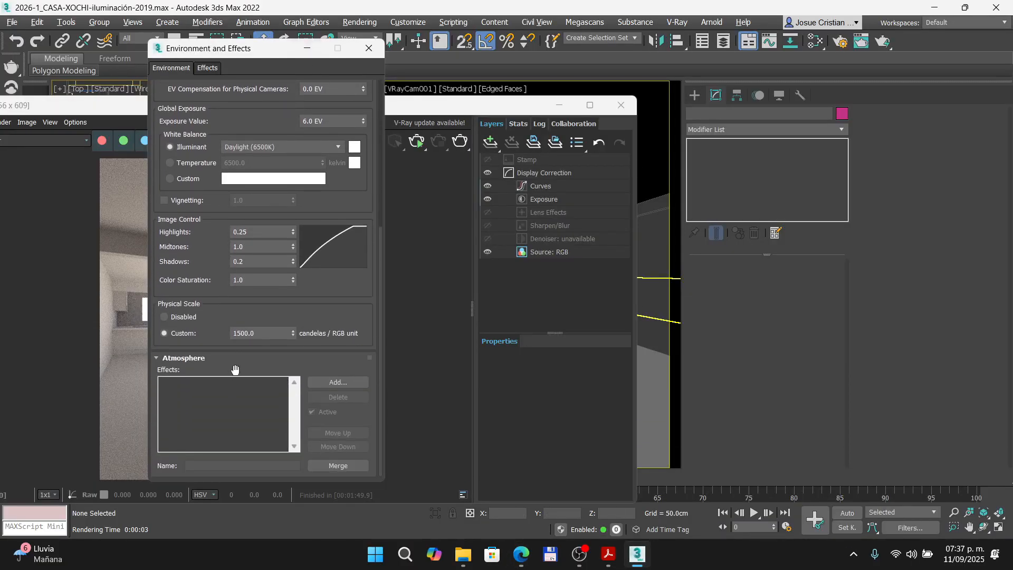
{"action": "left_click", "coordinate": [340, 383]}
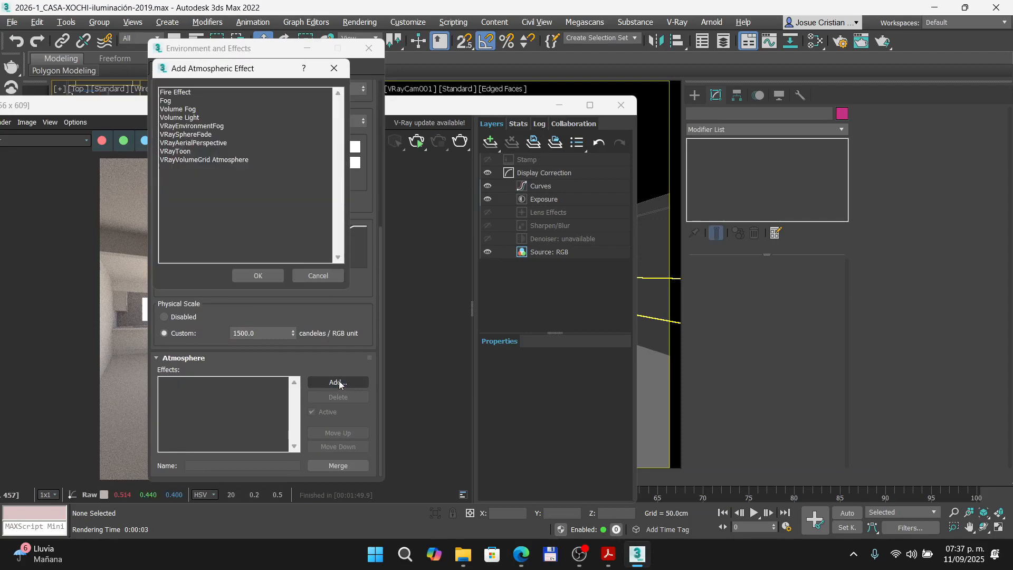
{"action": "left_click", "coordinate": [187, 126]}
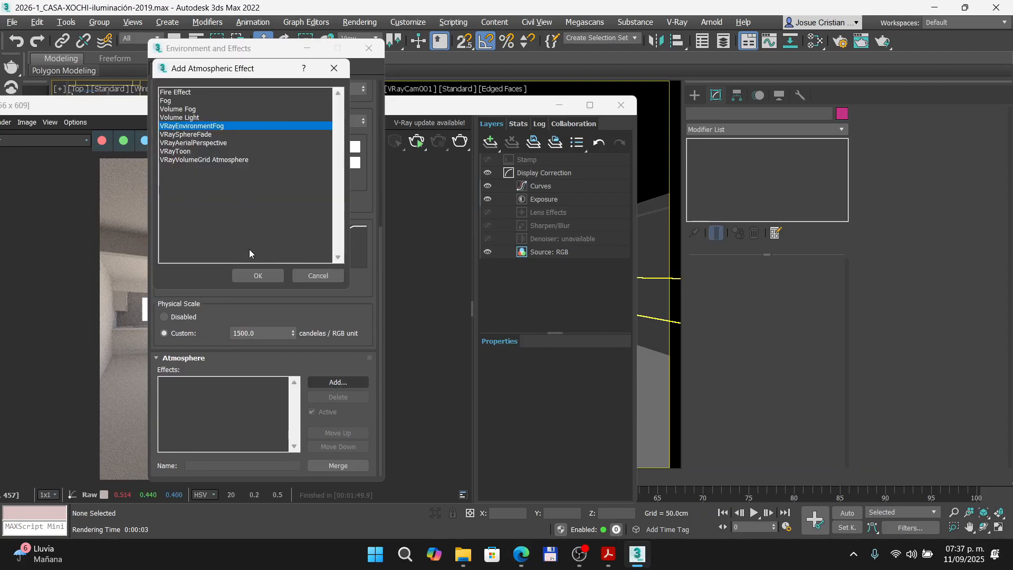
{"action": "left_click", "coordinate": [258, 275]}
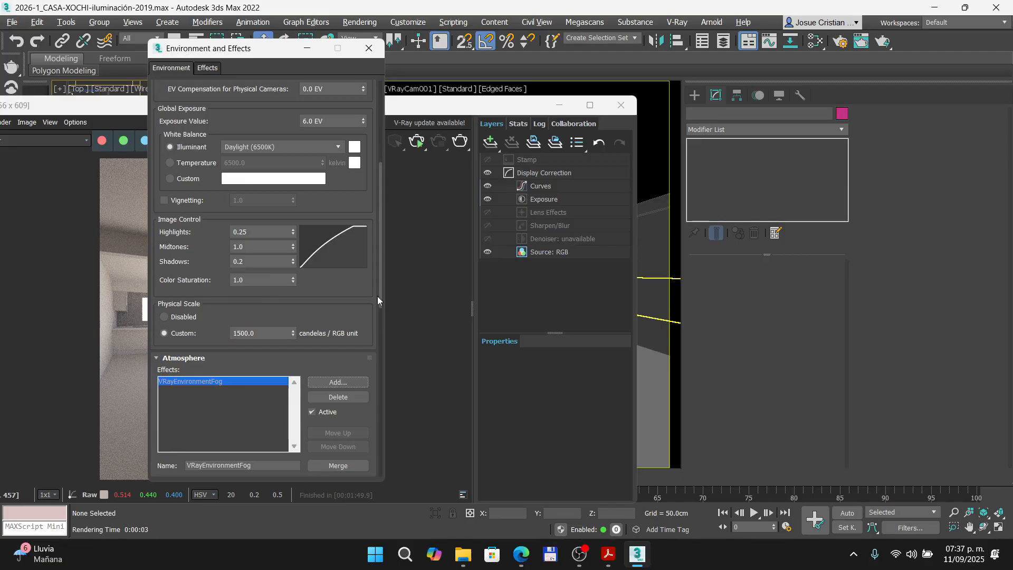
{"action": "scroll", "coordinate": [376, 311], "scroll_direction": "down", "scroll_amount": 2}
{"action": "scroll", "coordinate": [374, 318], "scroll_direction": "down", "scroll_amount": 4}
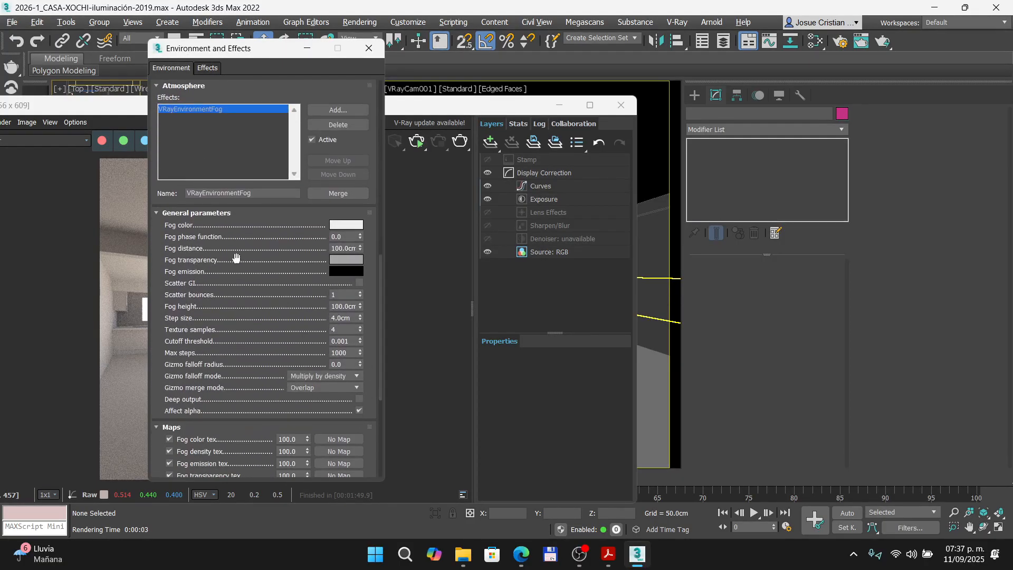
- Switch to the Prezi presentation, examine the Add Atmospheric Effect list, and advance to the Ajustes slide about Fog distance and Fog height
{"action": "left_click", "coordinate": [520, 554]}
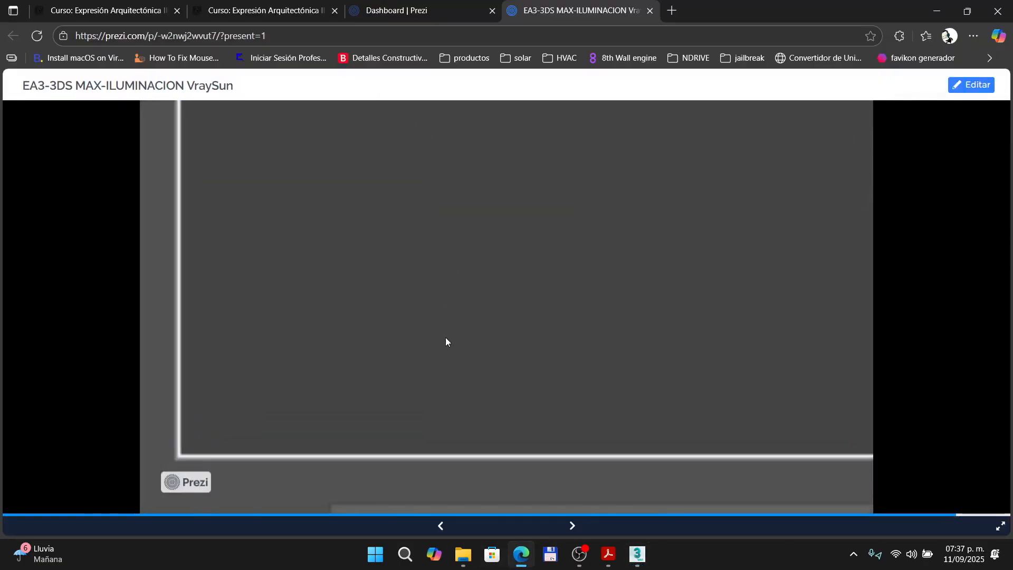
{"action": "scroll", "coordinate": [442, 346], "scroll_direction": "down", "scroll_amount": 2}
{"action": "left_click_drag", "start_coordinate": [442, 352], "coordinate": [492, 280]}
{"action": "scroll", "coordinate": [491, 285], "scroll_direction": "down", "scroll_amount": 2}
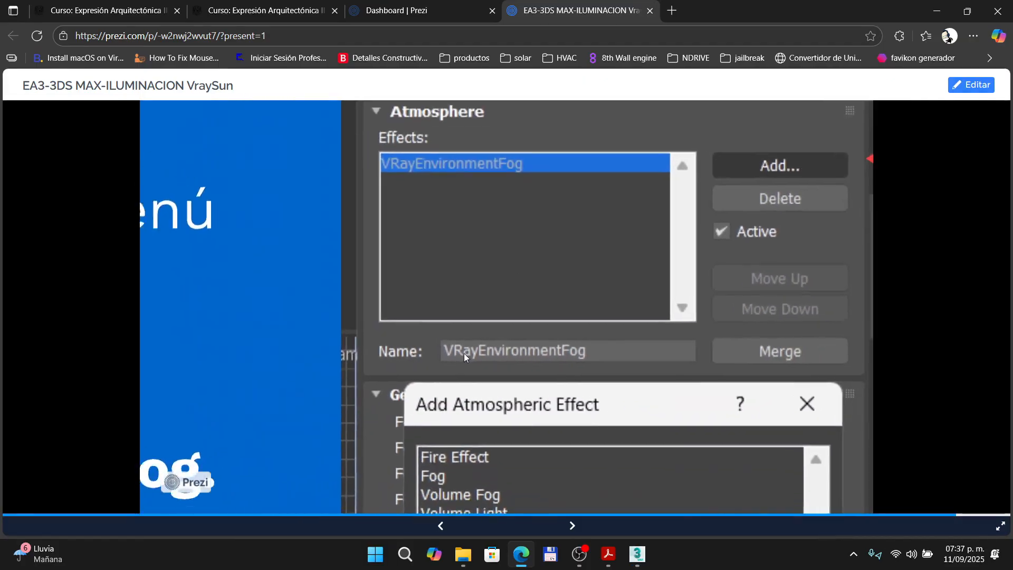
{"action": "scroll", "coordinate": [463, 353], "scroll_direction": "down", "scroll_amount": 2}
{"action": "left_click_drag", "start_coordinate": [490, 469], "coordinate": [553, 315]}
{"action": "scroll", "coordinate": [556, 314], "scroll_direction": "up", "scroll_amount": 3}
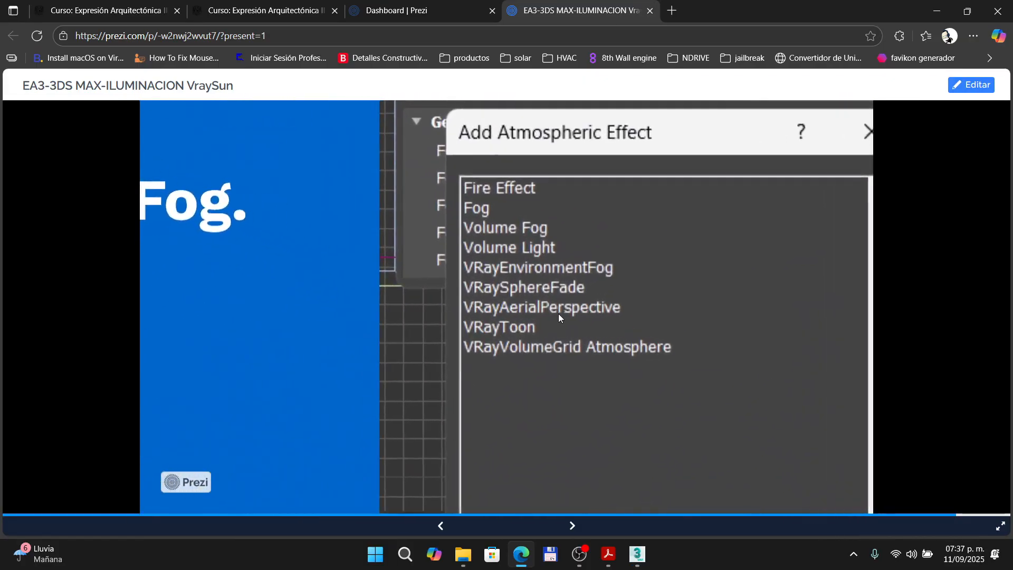
{"action": "scroll", "coordinate": [568, 255], "scroll_direction": "down", "scroll_amount": 3}
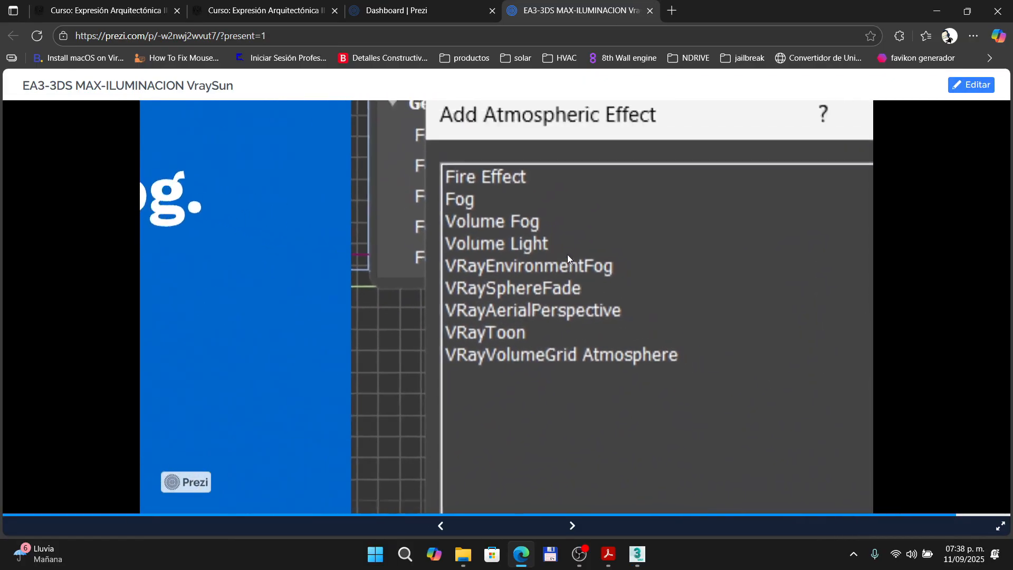
{"action": "key", "text": "Right"}
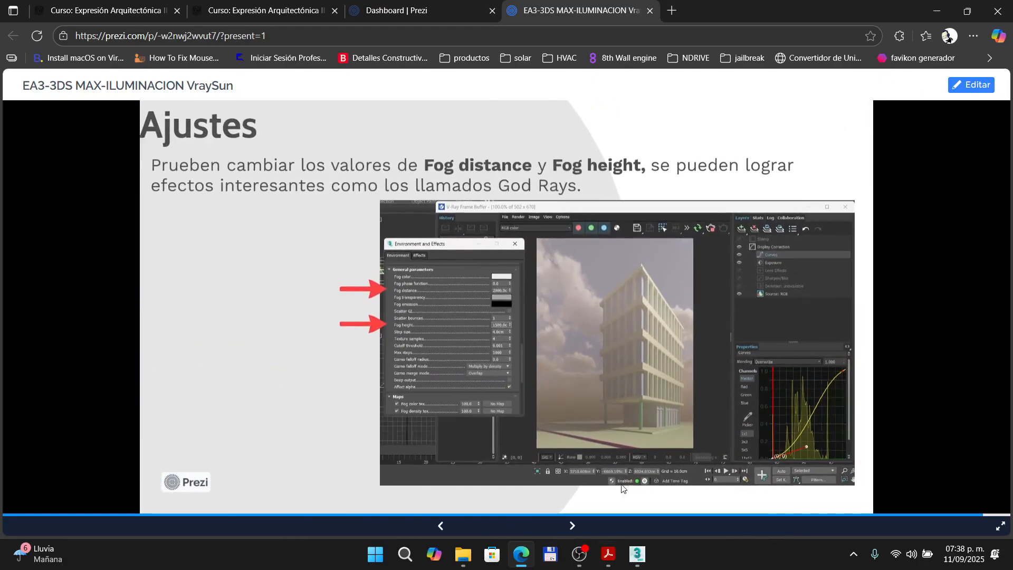
- Return to 3ds Max, start the interactive render, and arrange the V-Ray Frame Buffer beside the Environment and Effects dialog
{"action": "key", "text": "alt+Tab"}
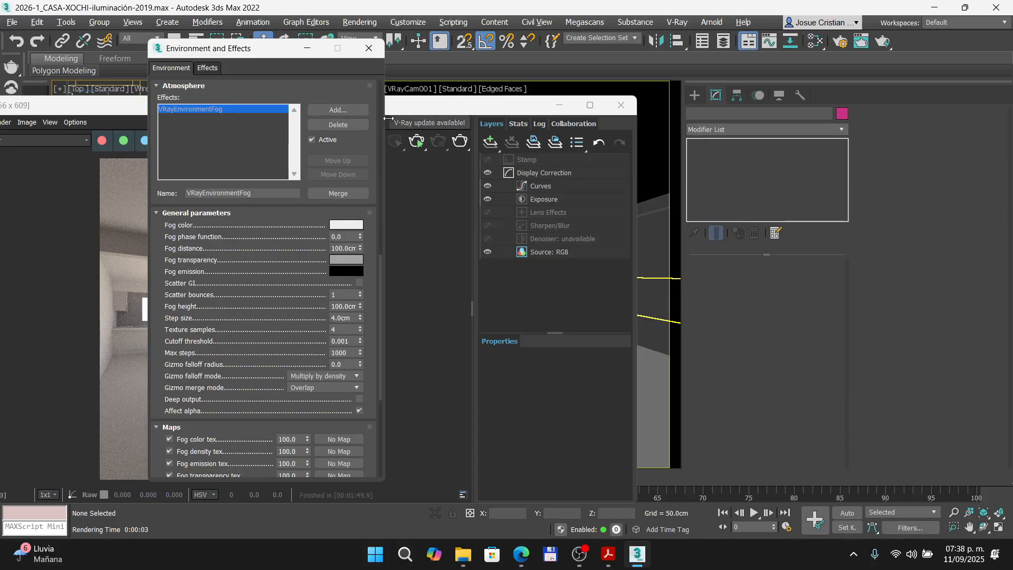
{"action": "left_click", "coordinate": [416, 142]}
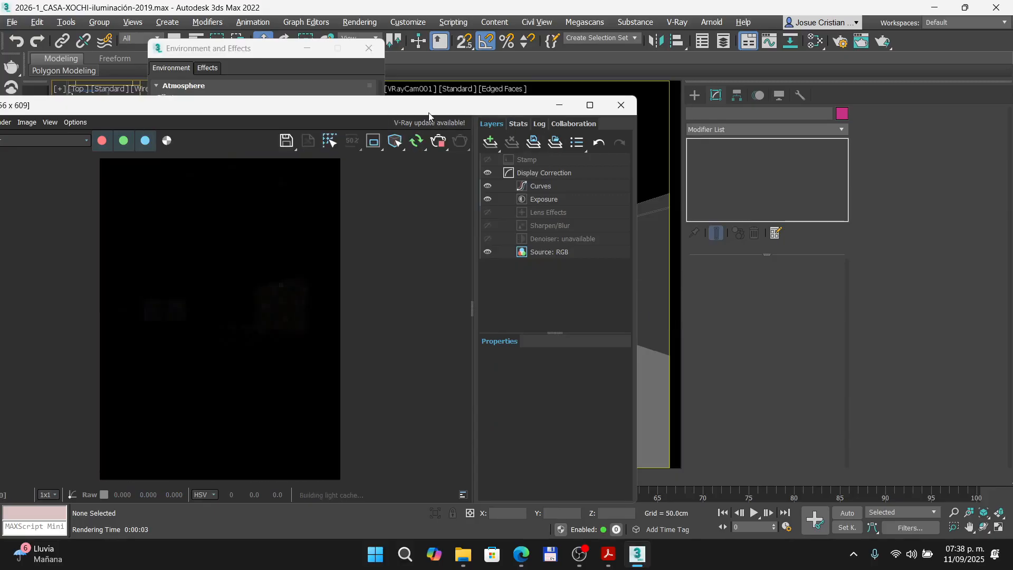
{"action": "left_click_drag", "start_coordinate": [341, 113], "coordinate": [798, 97]}
{"action": "left_click_drag", "start_coordinate": [253, 49], "coordinate": [188, 53]}
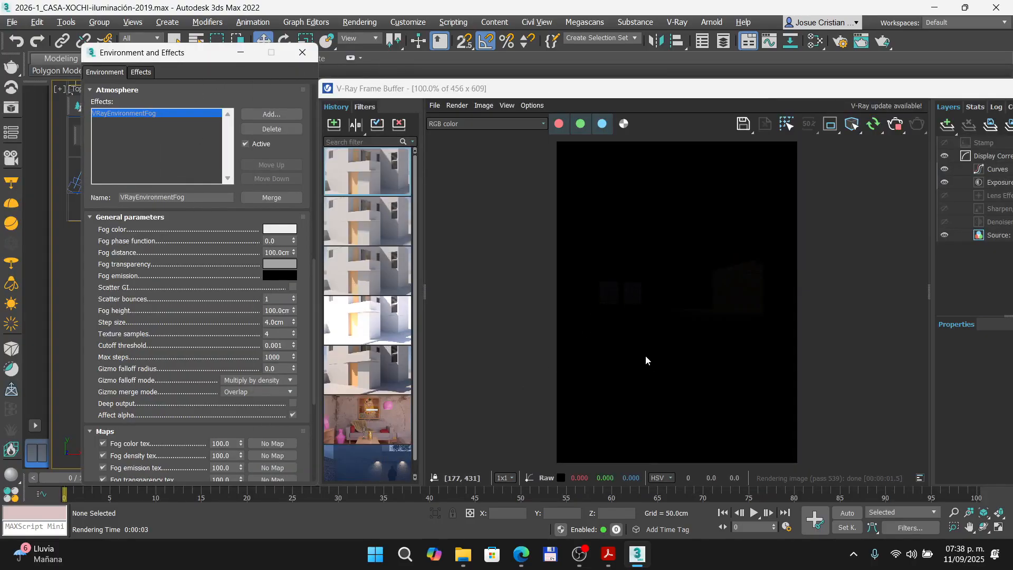
- Consult the Prezi's enlarged fog parameters, and back in 3ds Max set Fog distance to 1000 cm and restart the interactive render
{"action": "left_click", "coordinate": [522, 553]}
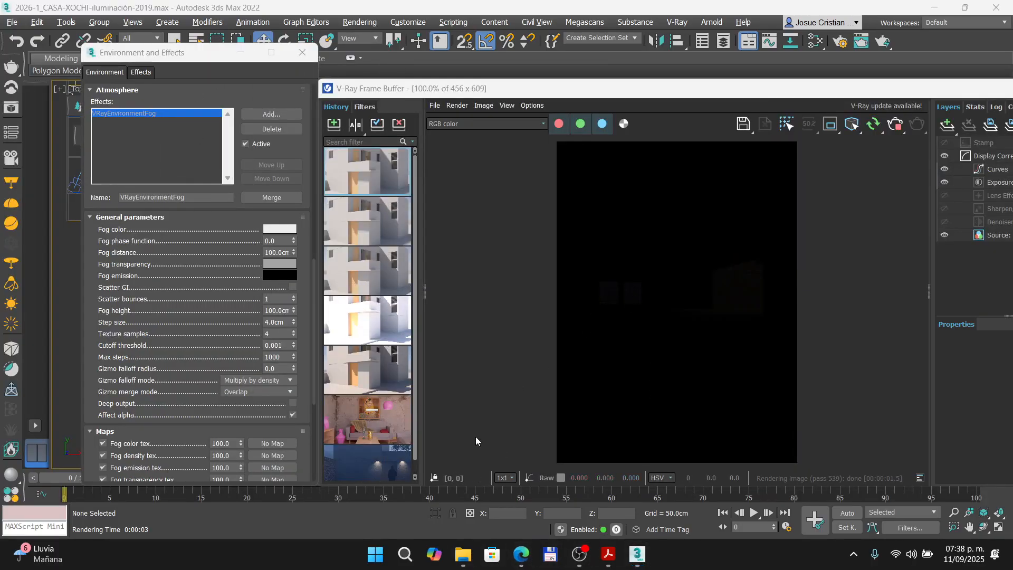
{"action": "mouse_move", "coordinate": [522, 554]}
{"action": "left_click", "coordinate": [506, 491]}
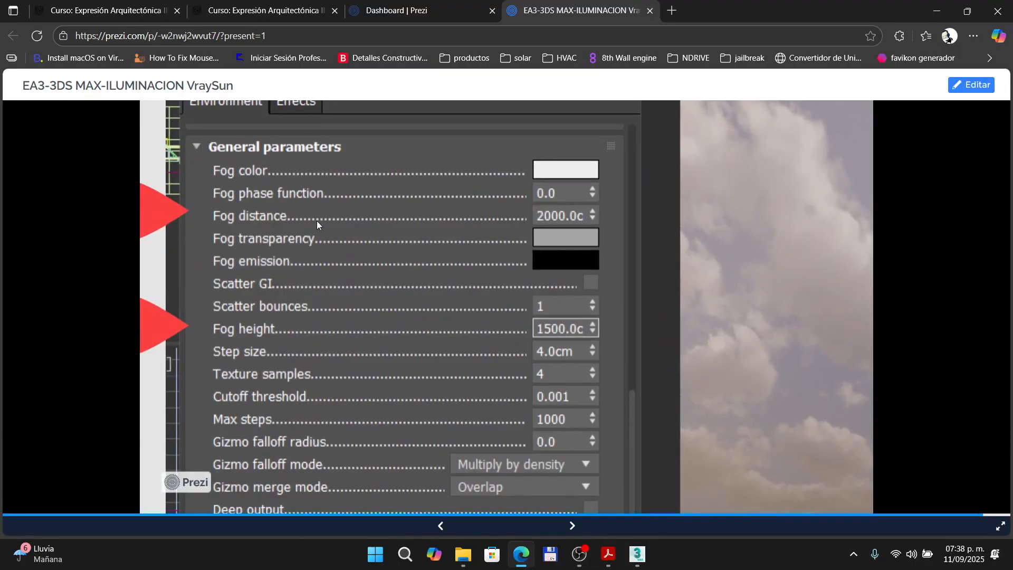
{"action": "left_click", "coordinate": [637, 555]}
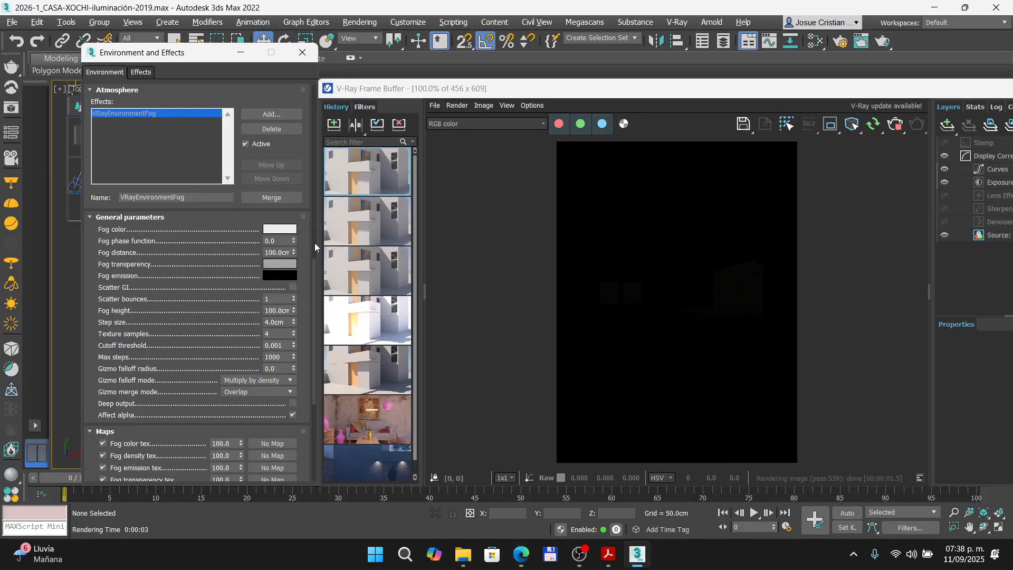
{"action": "double_click", "coordinate": [275, 252]}
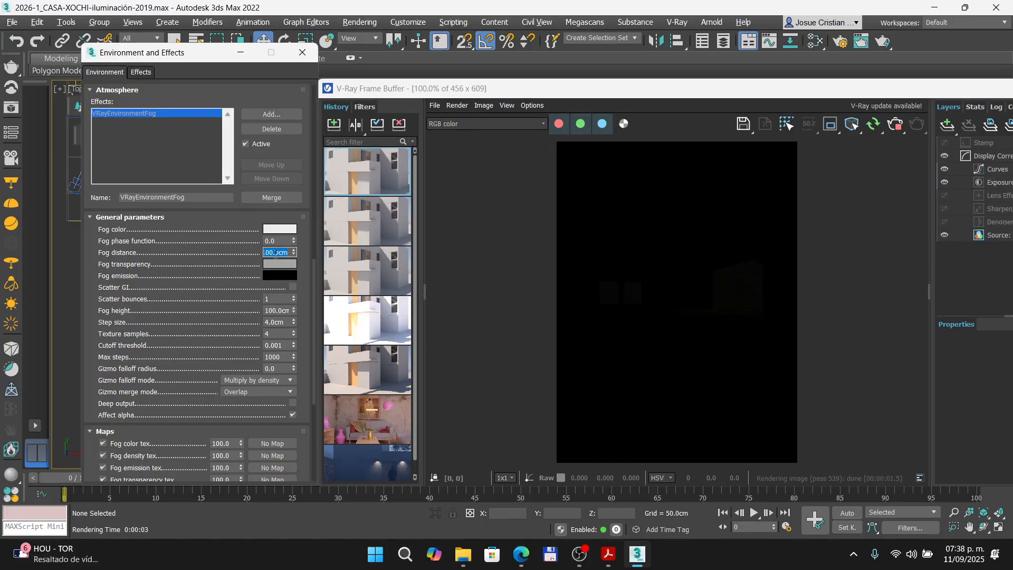
{"action": "type", "text": "1000"}
{"action": "key", "text": "Return"}
{"action": "left_click", "coordinate": [894, 127]}
{"action": "left_click", "coordinate": [874, 124]}
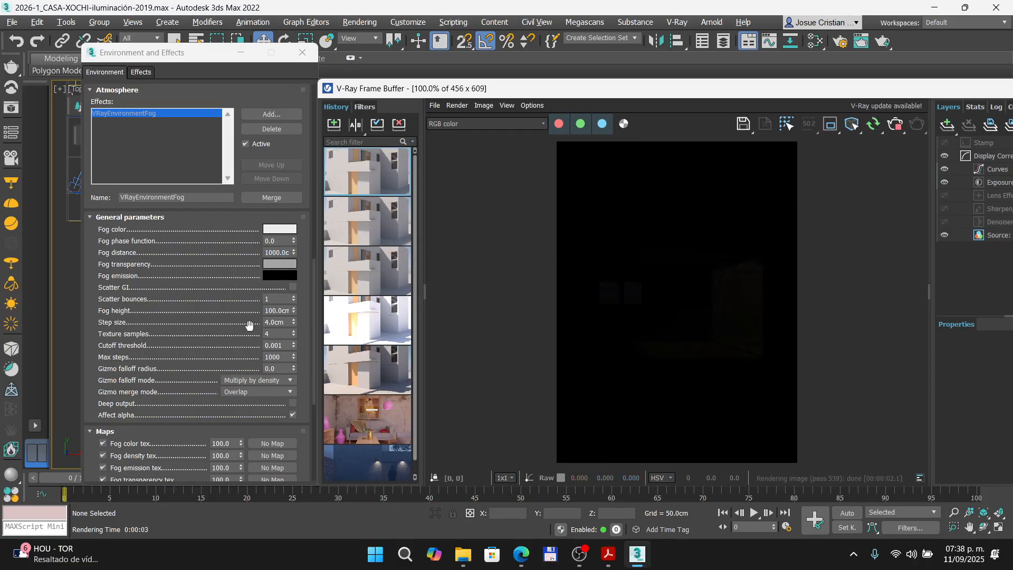
- Check the Fog height setting in the Prezi, and back in 3ds Max set the environment fog's height to 500 cm
{"action": "left_click", "coordinate": [520, 554]}
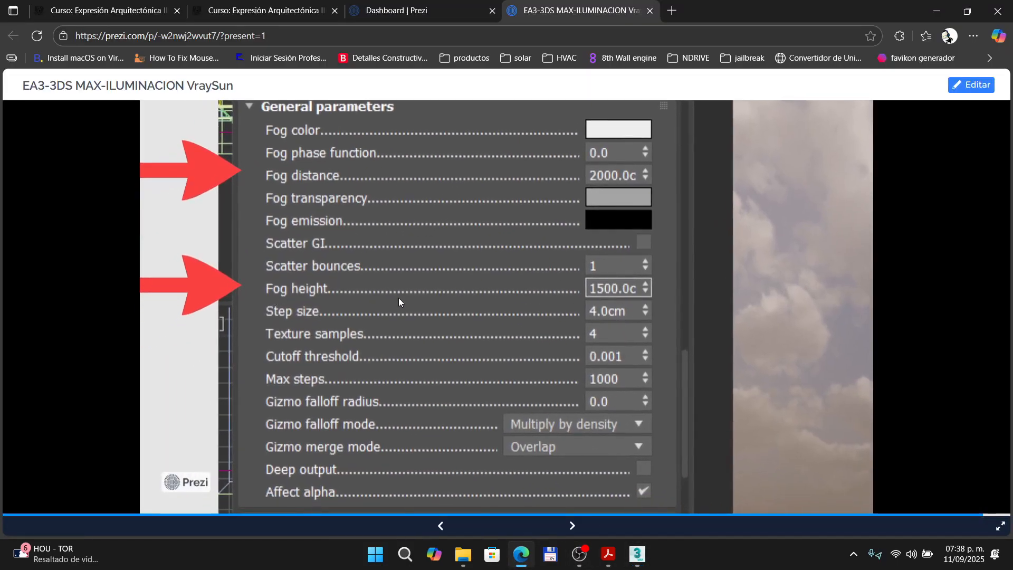
{"action": "left_click", "coordinate": [521, 554]}
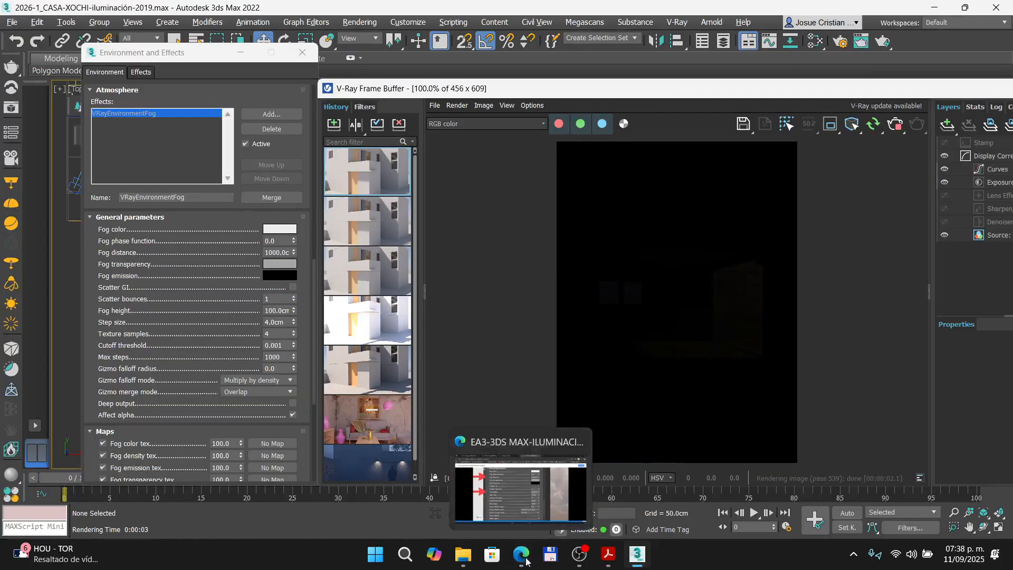
{"action": "double_click", "coordinate": [277, 310]}
{"action": "type", "text": "500"}
{"action": "key", "text": "Return"}
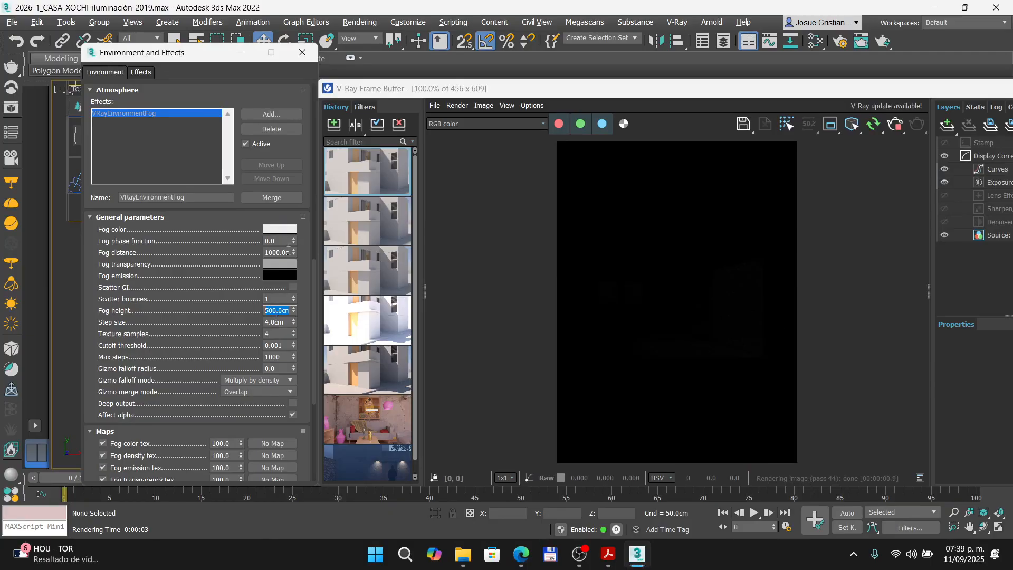
- Select the interior V-Ray camera in the Top viewport and uncover its Color & Exposure settings
{"action": "left_click_drag", "start_coordinate": [207, 57], "coordinate": [321, 66]}
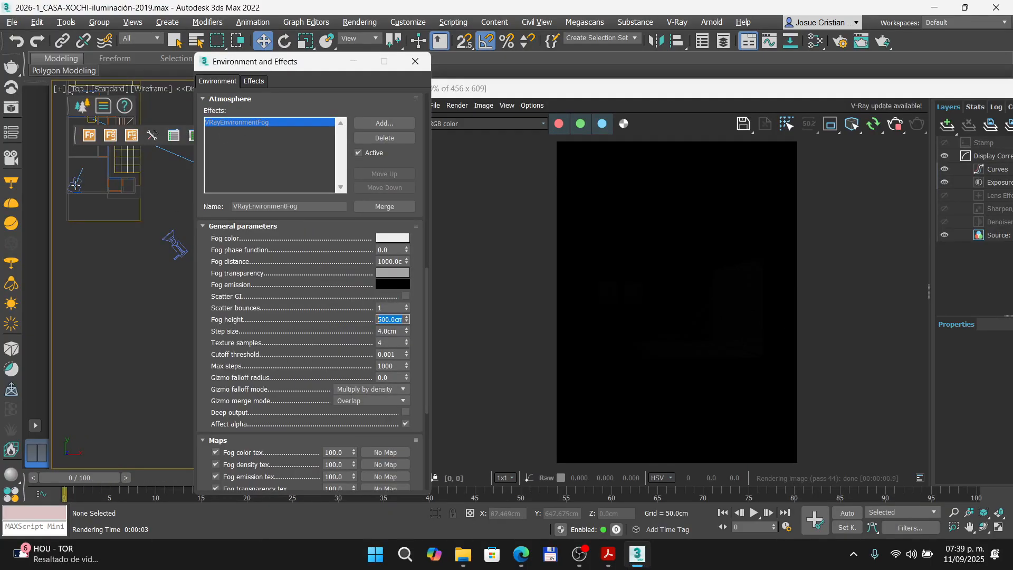
{"action": "left_click", "coordinate": [77, 186]}
{"action": "scroll", "coordinate": [76, 193], "scroll_direction": "up", "scroll_amount": 3}
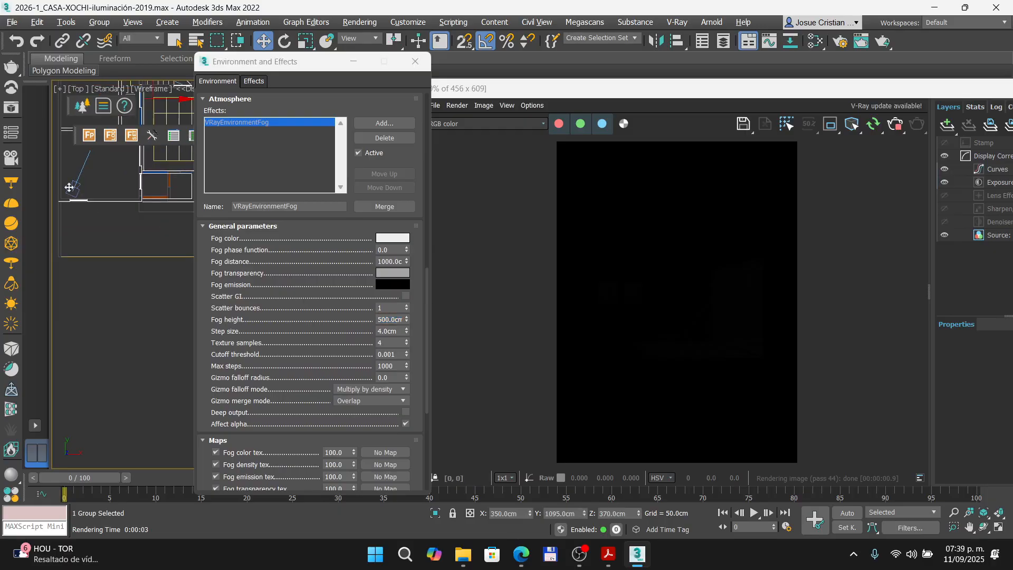
{"action": "left_click", "coordinate": [78, 188]}
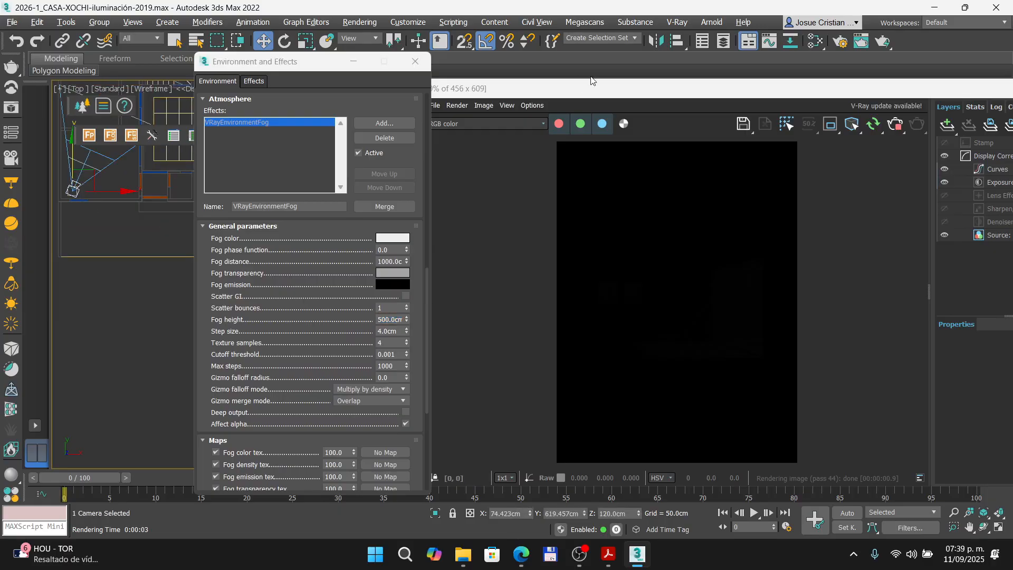
{"action": "left_click", "coordinate": [614, 91]}
{"action": "left_click_drag", "start_coordinate": [613, 92], "coordinate": [341, 83]}
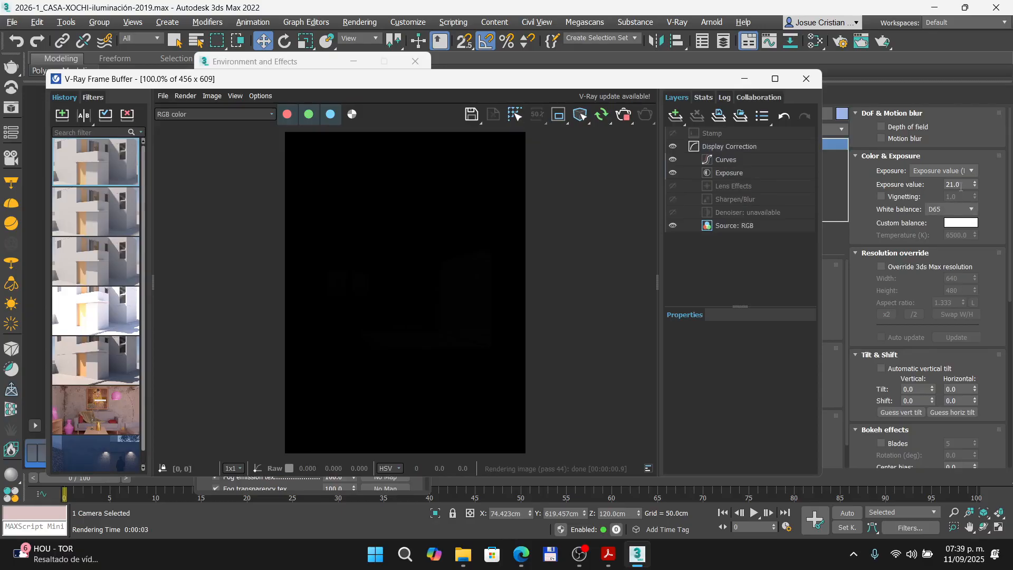
{"action": "left_click", "coordinate": [862, 211]}
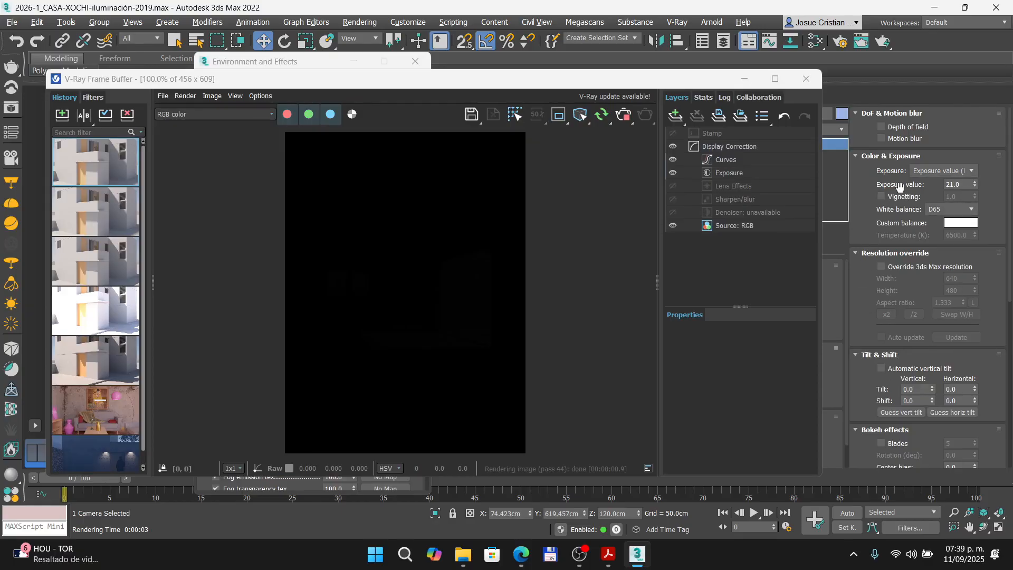
- Reselect the interior camera in the Top viewport and move the V-Ray Frame Buffer clear of the camera's parameters
{"action": "left_click_drag", "start_coordinate": [387, 74], "coordinate": [536, 104]}
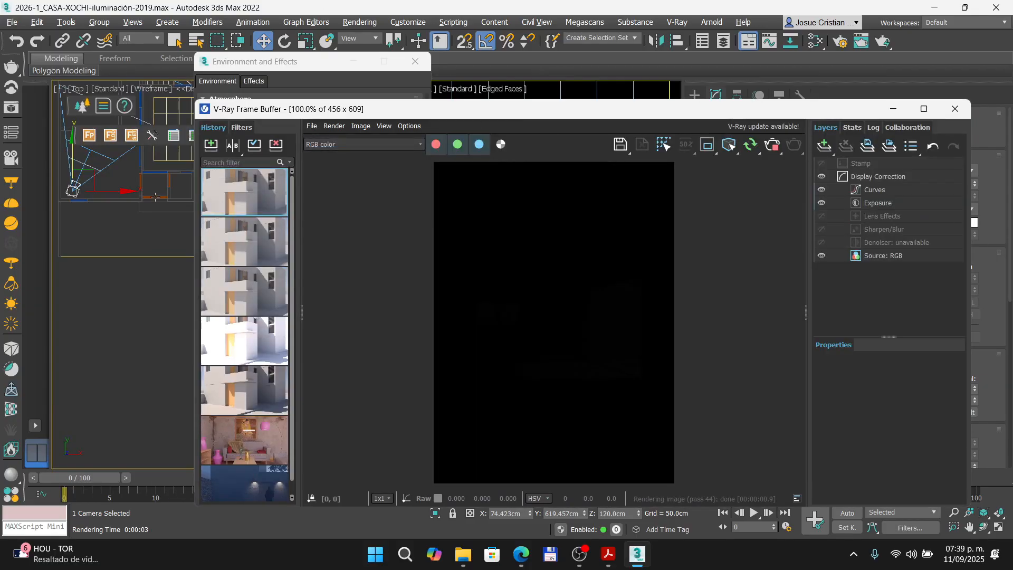
{"action": "left_click", "coordinate": [106, 225]}
{"action": "left_click", "coordinate": [158, 179]}
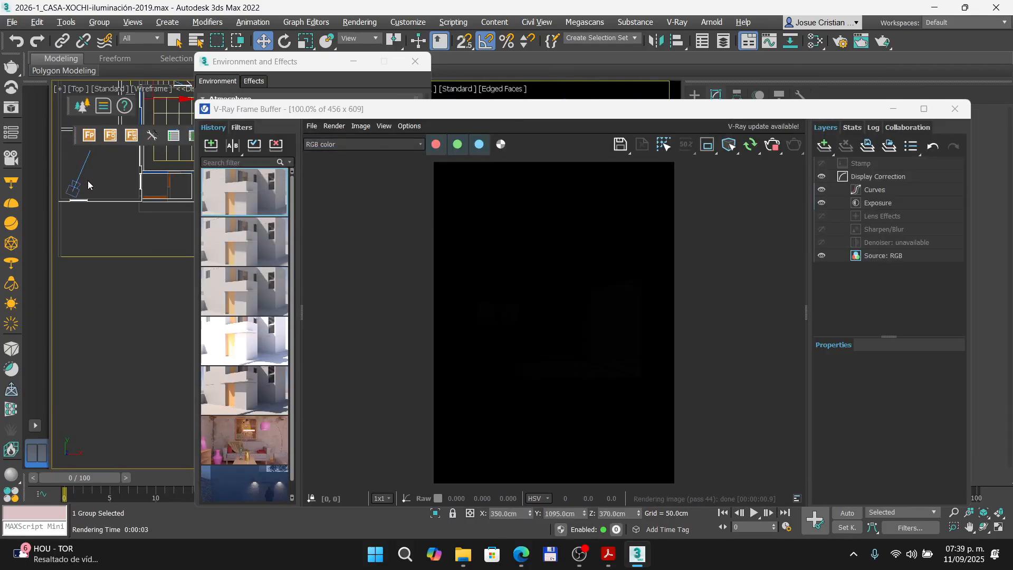
{"action": "scroll", "coordinate": [88, 182], "scroll_direction": "up", "scroll_amount": 3}
{"action": "left_click", "coordinate": [61, 204]}
{"action": "left_click_drag", "start_coordinate": [477, 117], "coordinate": [231, 117]}
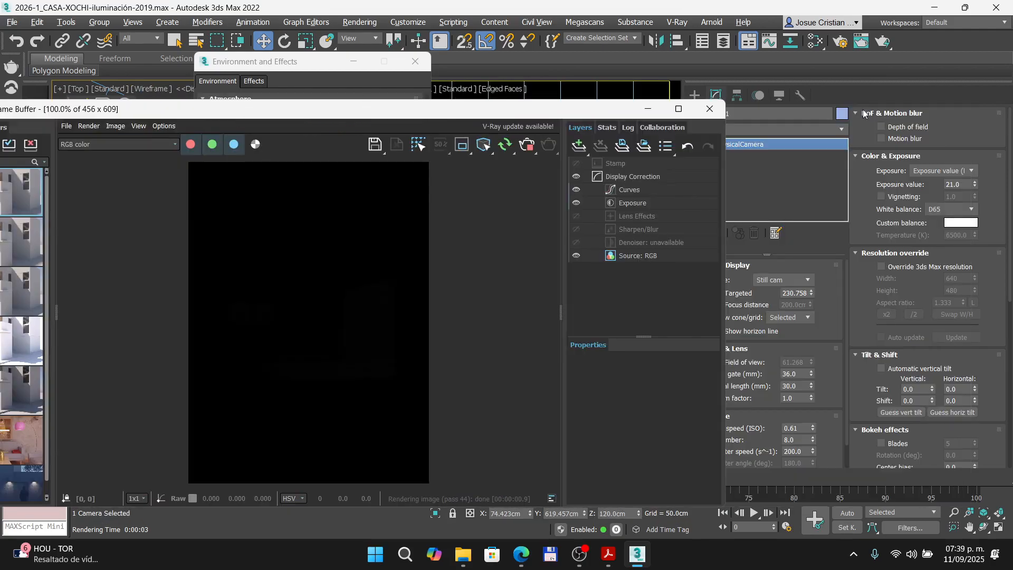
- Set the interior camera's exposure value to 6 and place the fog parameters beside the render preview
{"action": "double_click", "coordinate": [964, 183]}
{"action": "type", "text": "6"}
{"action": "key", "text": "Return"}
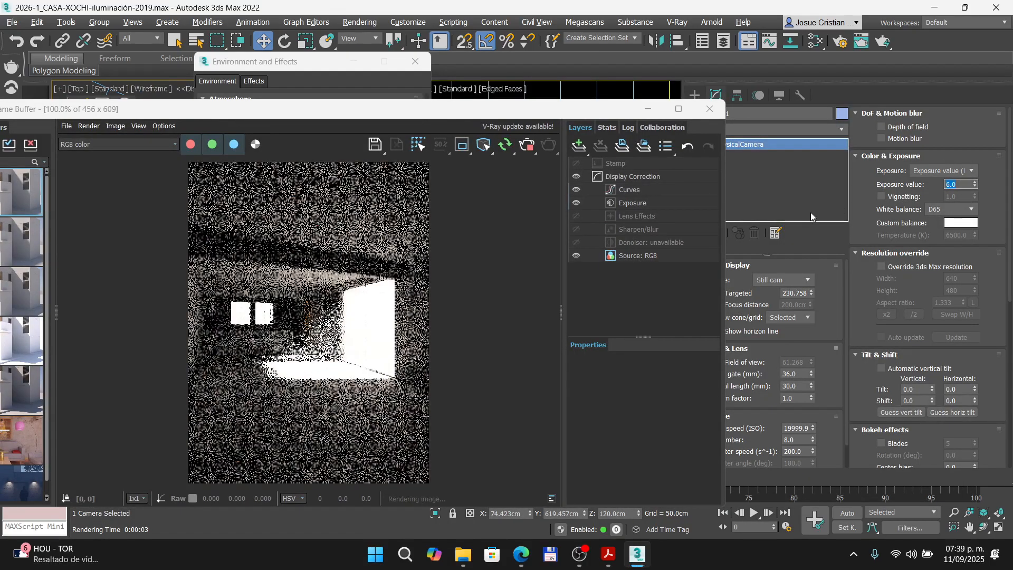
{"action": "left_click_drag", "start_coordinate": [448, 118], "coordinate": [689, 110]}
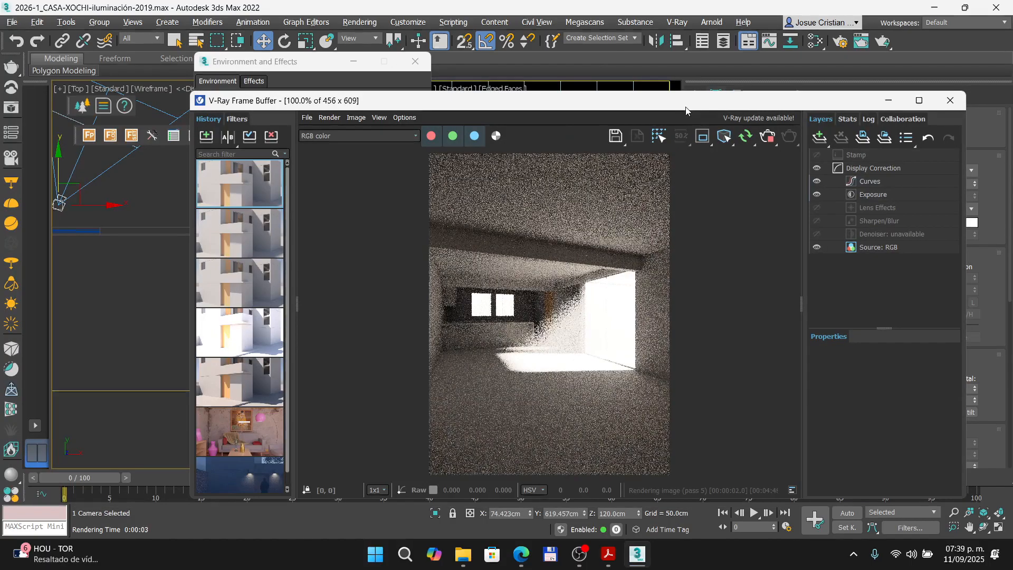
{"action": "left_click_drag", "start_coordinate": [298, 63], "coordinate": [249, 75]}
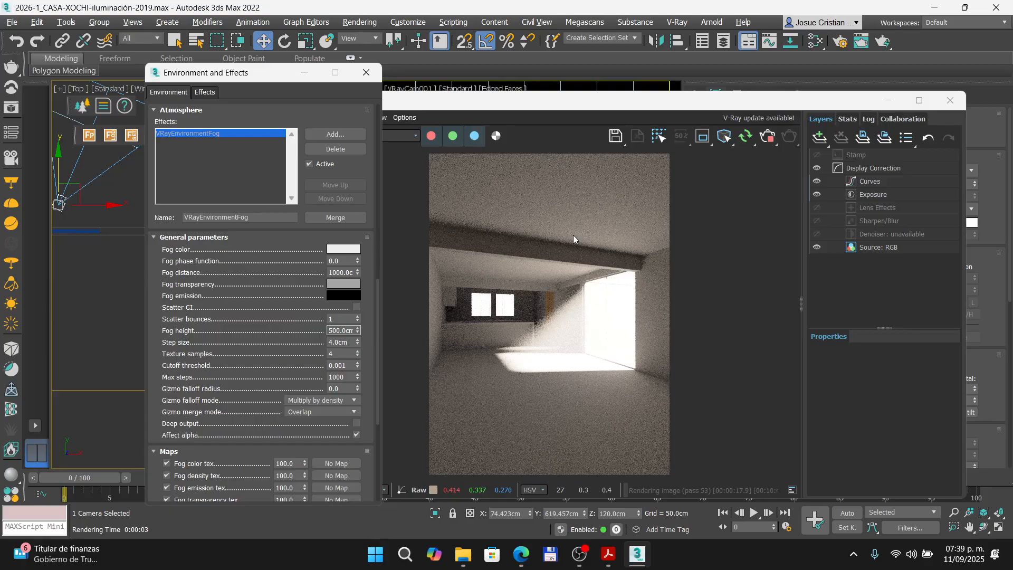
- Try a Fog height of 100 cm and a Fog distance of 100 cm for the environment fog
{"action": "double_click", "coordinate": [344, 332]}
{"action": "type", "text": "100"}
{"action": "key", "text": "Return"}
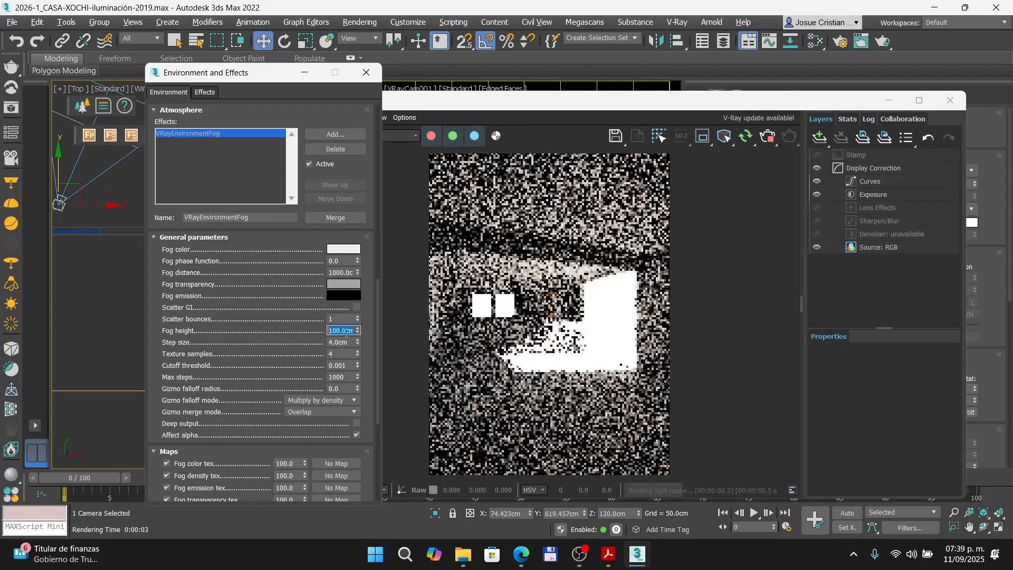
{"action": "double_click", "coordinate": [344, 272]}
{"action": "type", "text": "100"}
{"action": "key", "text": "Return"}
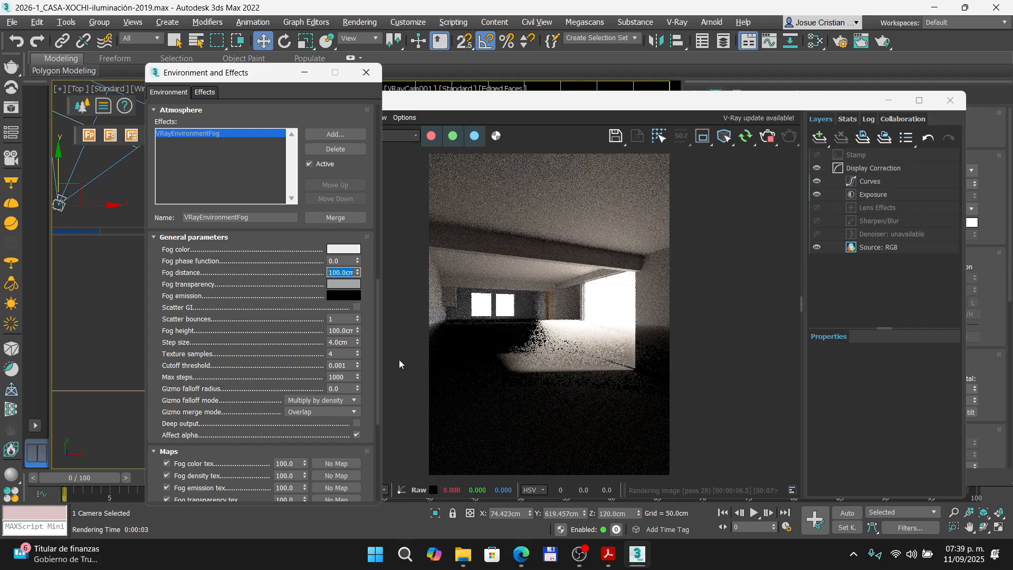
- Set the environment fog's height back to 500 cm
{"action": "left_click", "coordinate": [343, 329]}
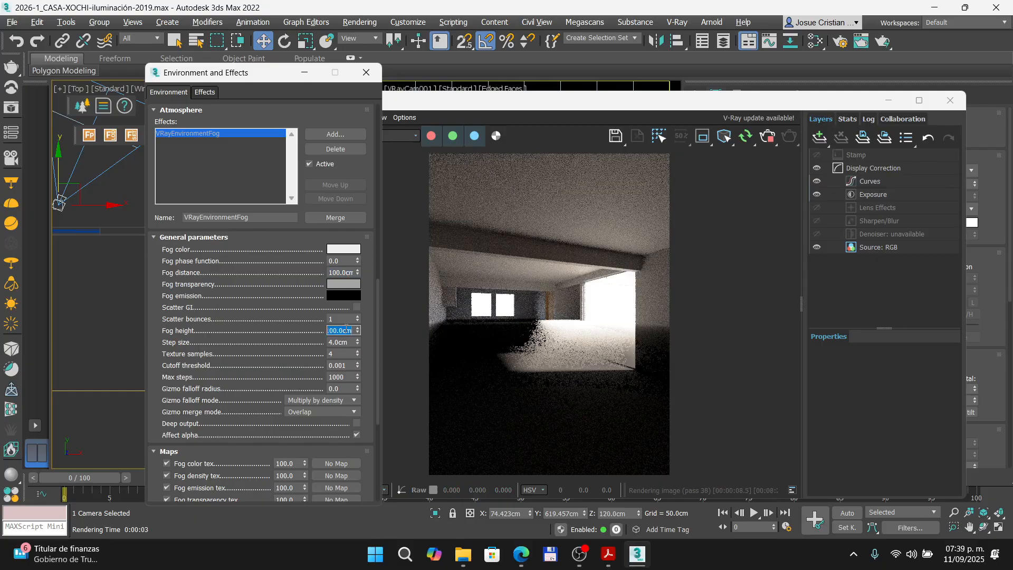
{"action": "type", "text": "500"}
{"action": "key", "text": "Return"}
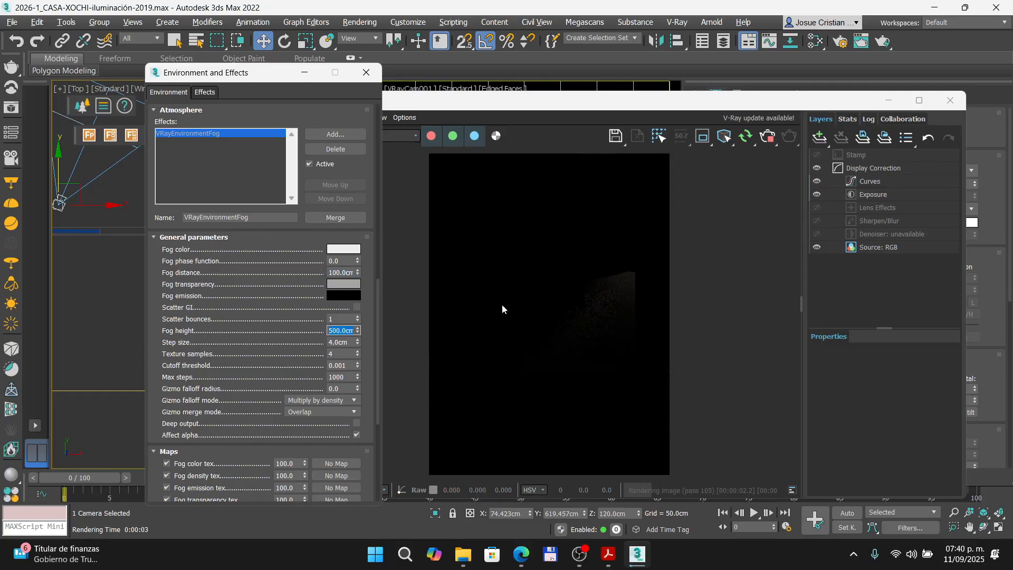
- Try Fog distances of 500 cm and 1000 cm in the interactive render, and settle on 1500 cm
{"action": "left_click", "coordinate": [342, 272]}
{"action": "type", "text": "500"}
{"action": "key", "text": "Return"}
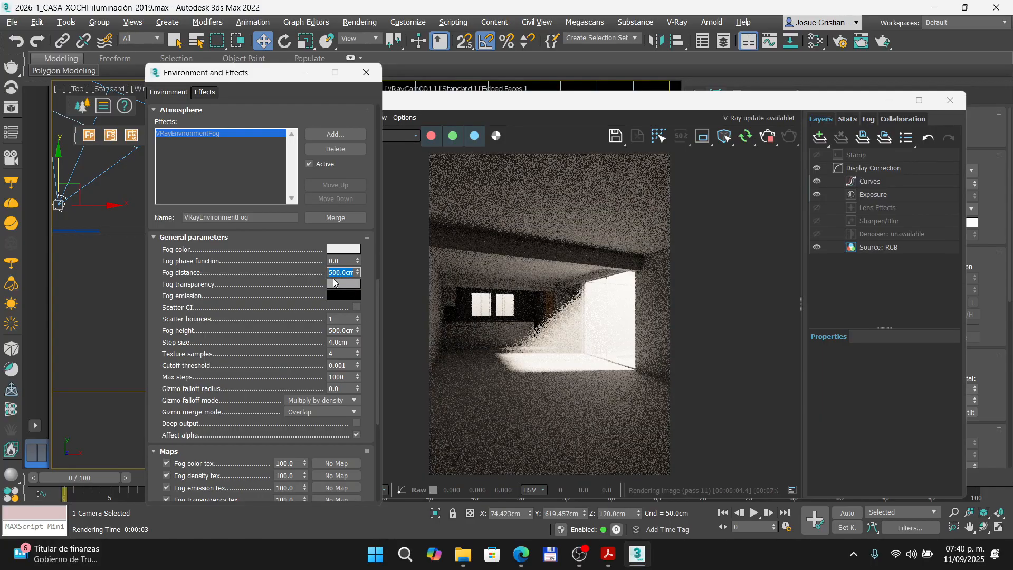
{"action": "type", "text": "10"}
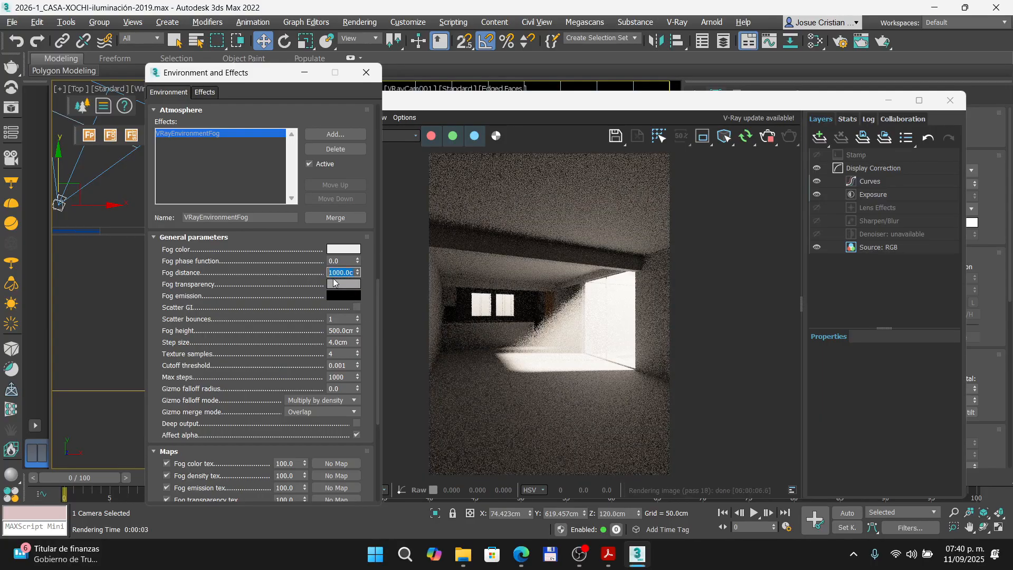
{"action": "type", "text": "00"}
{"action": "key", "text": "Return"}
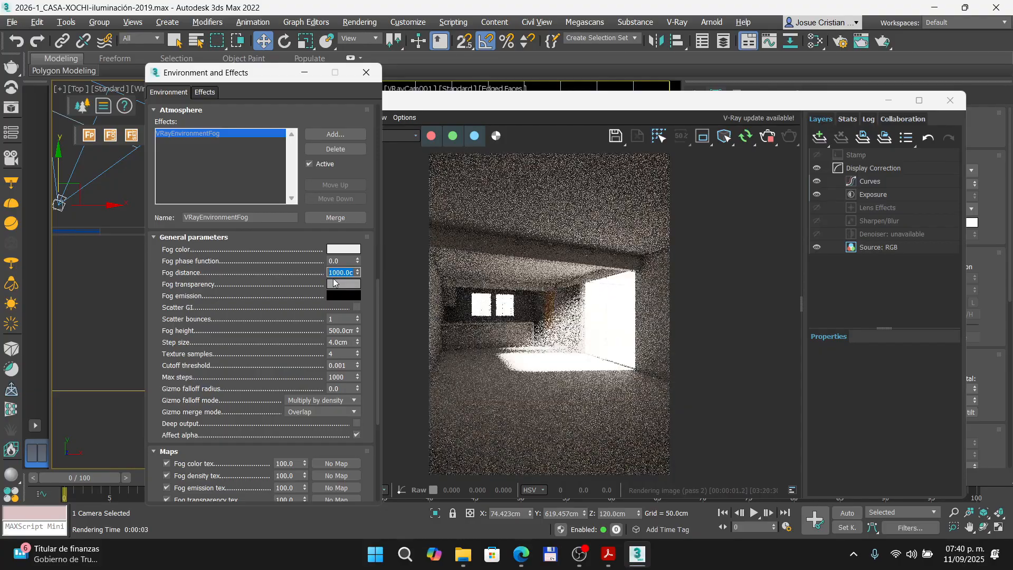
{"action": "type", "text": "1500"}
{"action": "key", "text": "Return"}
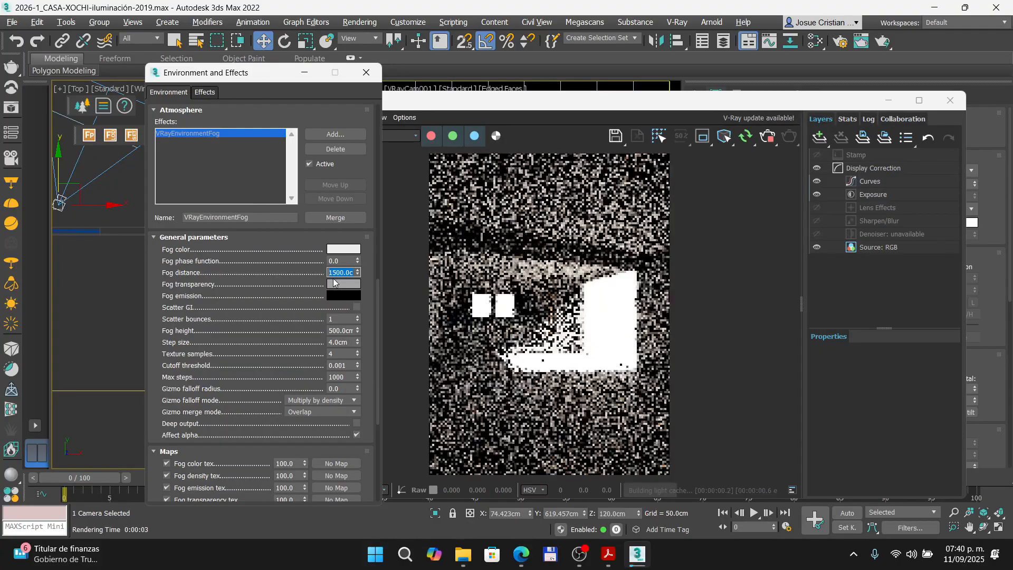
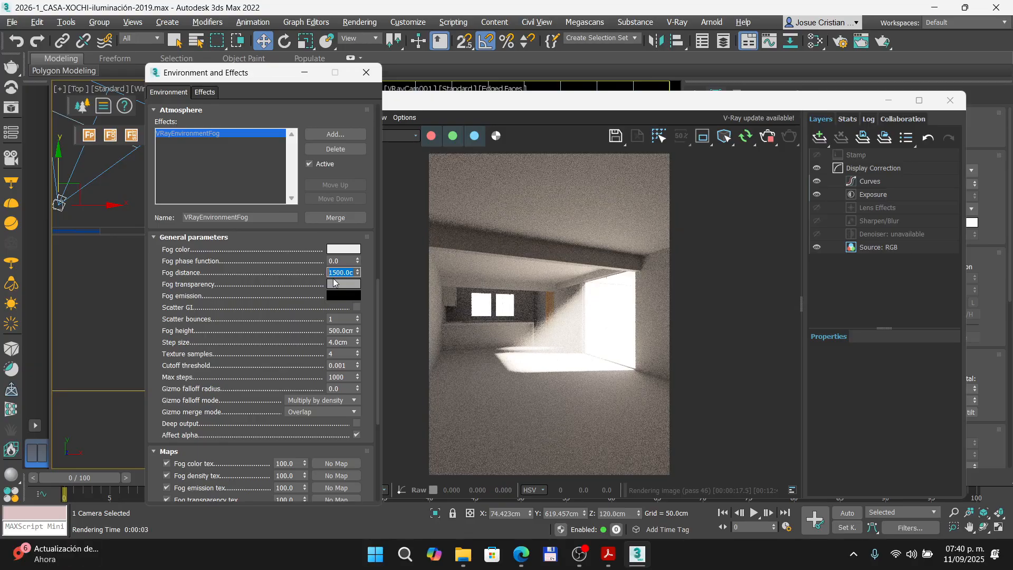
- Close the environment settings and the render preview, and switch the camera viewport to the exterior PhysCamera001
{"action": "left_click", "coordinate": [366, 73]}
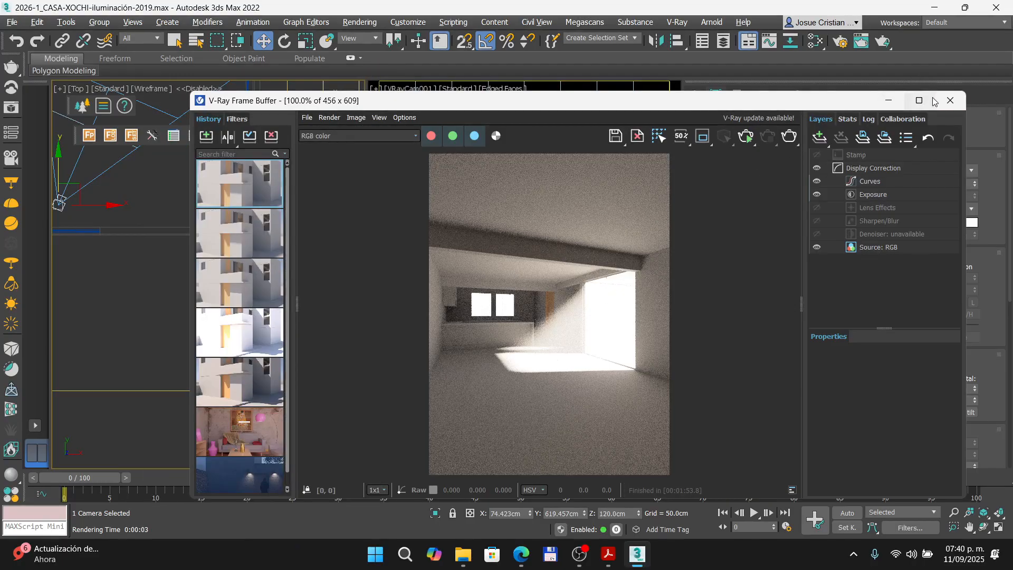
{"action": "left_click", "coordinate": [950, 101]}
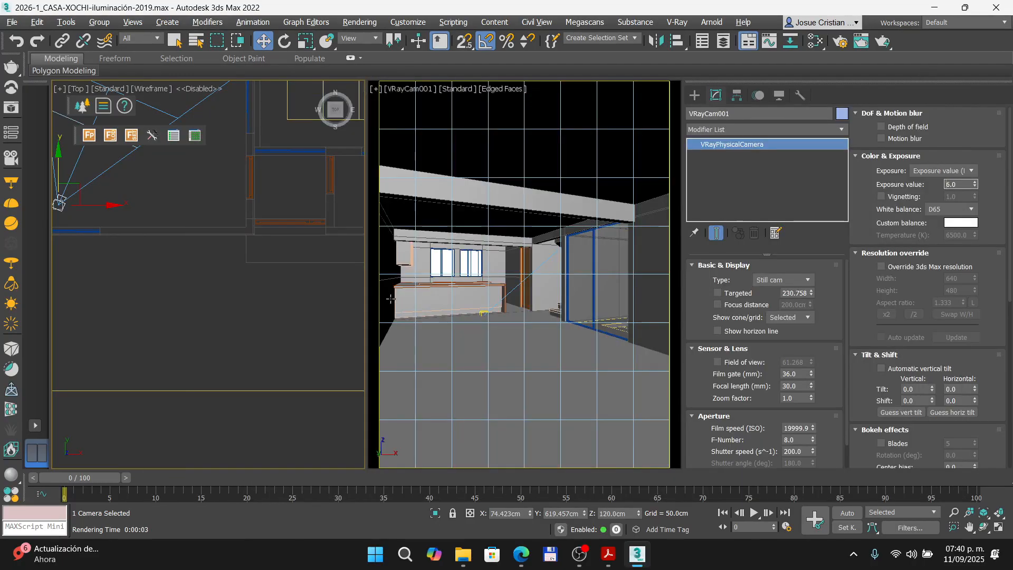
{"action": "left_click", "coordinate": [547, 300]}
{"action": "key", "text": "c"}
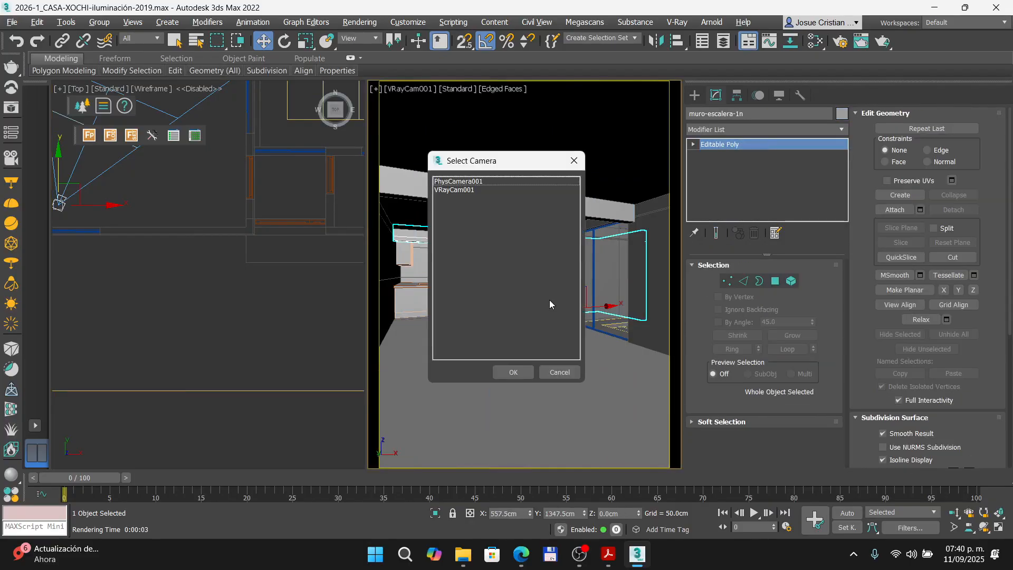
{"action": "double_click", "coordinate": [457, 181]}
{"action": "left_click", "coordinate": [531, 154]}
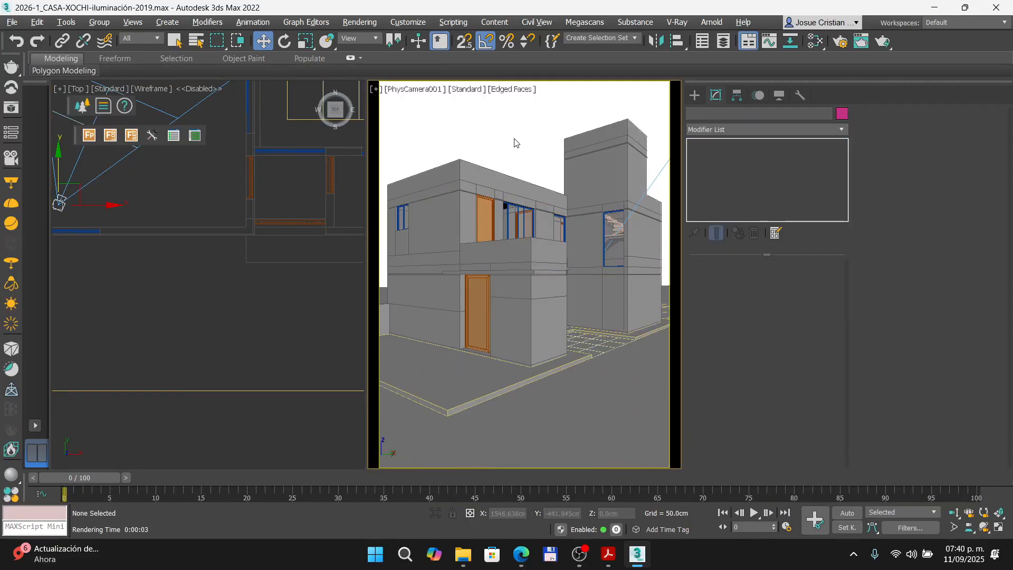
- Check that the render setup targets PhysCamera001, run a short test render, and start an interactive render of the exterior
{"action": "left_click", "coordinate": [840, 41]}
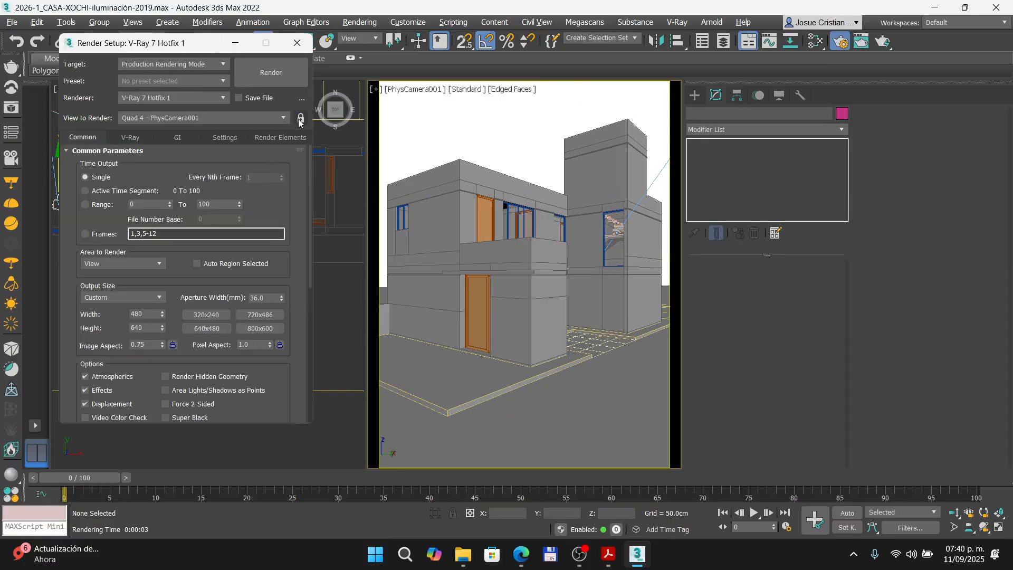
{"action": "left_click", "coordinate": [11, 107]}
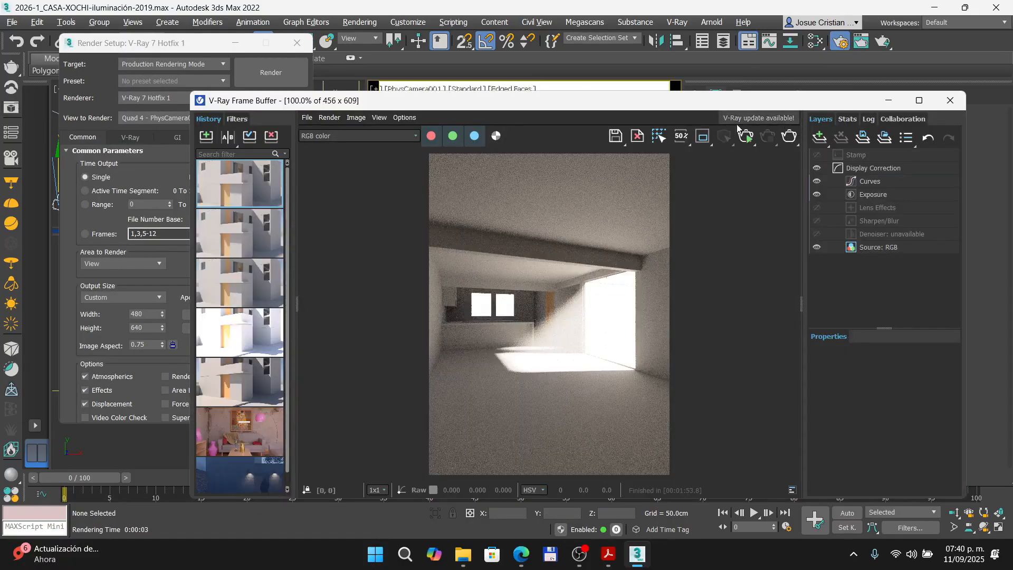
{"action": "left_click", "coordinate": [788, 137]}
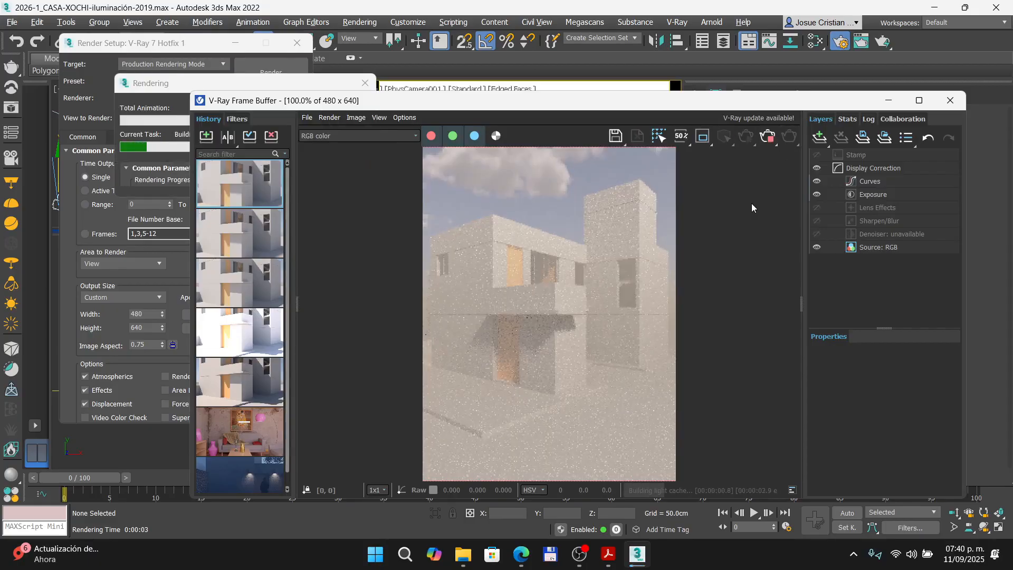
{"action": "left_click", "coordinate": [271, 72]}
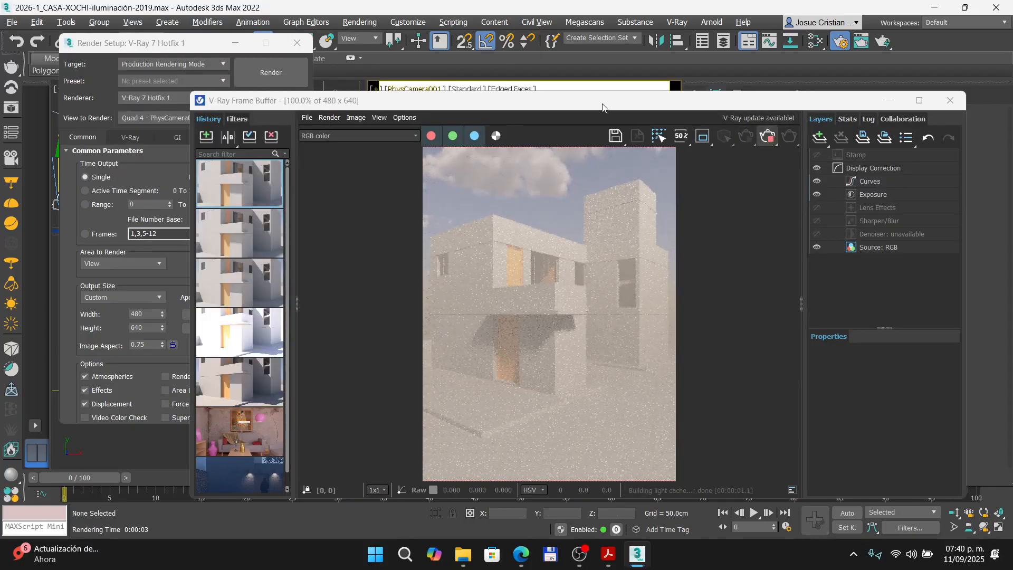
{"action": "left_click", "coordinate": [157, 43]}
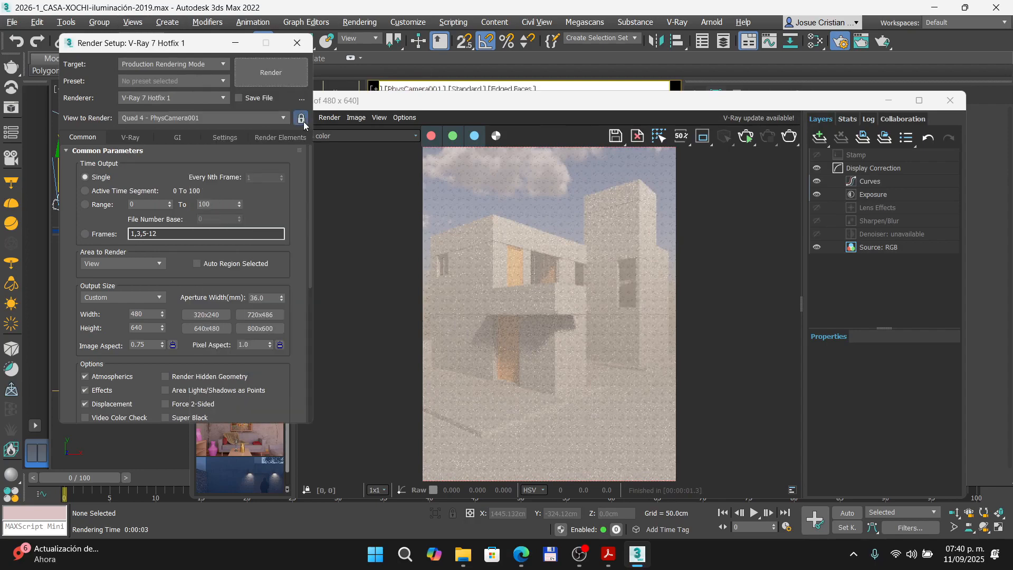
{"action": "left_click", "coordinate": [301, 46]}
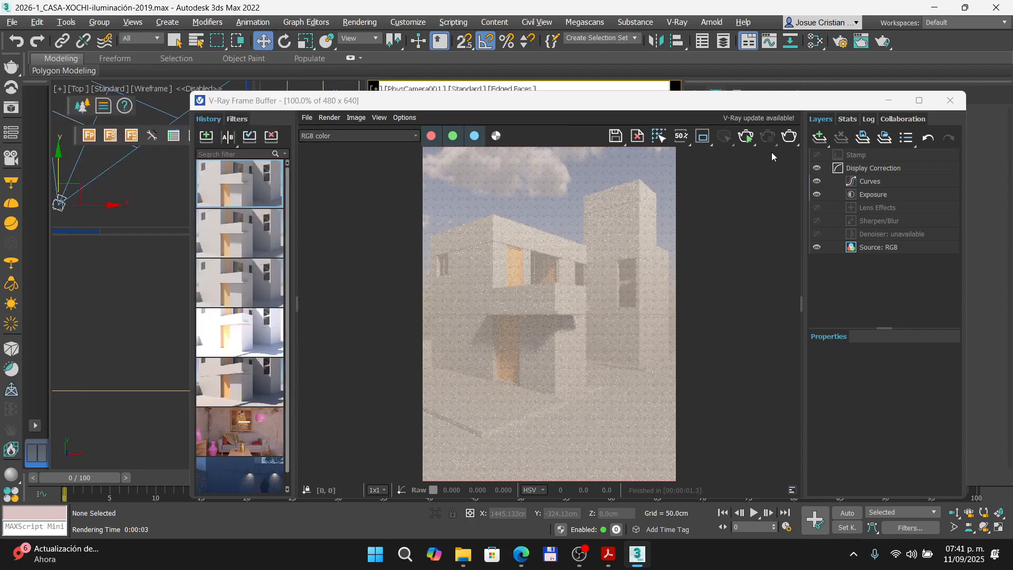
{"action": "left_click", "coordinate": [746, 137]}
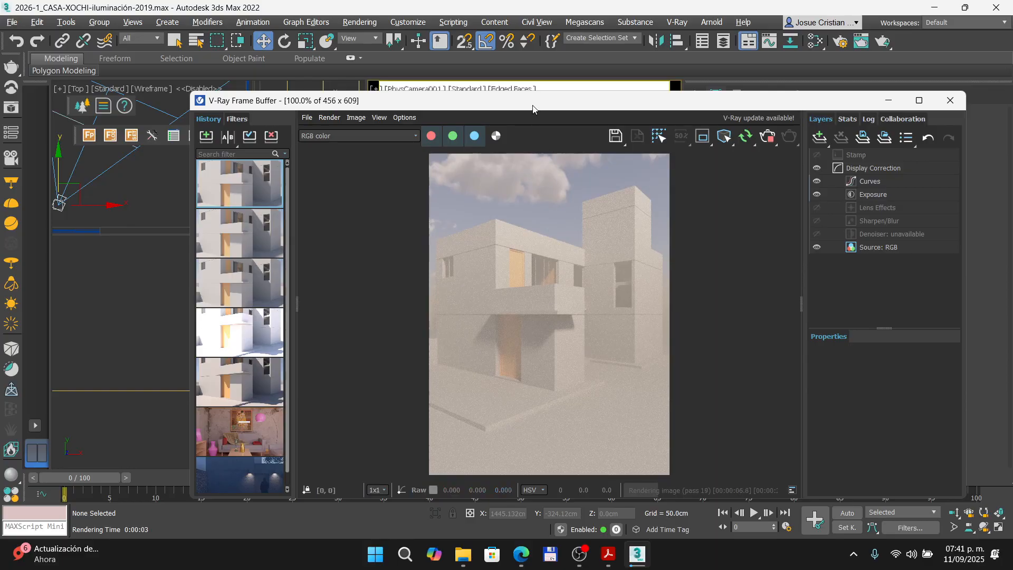
- Move the V-Ray sun in the Top view from the house's right side to its lower left
{"action": "left_click_drag", "start_coordinate": [532, 109], "coordinate": [657, 97]}
{"action": "scroll", "coordinate": [185, 284], "scroll_direction": "down", "scroll_amount": 5}
{"action": "scroll", "coordinate": [200, 275], "scroll_direction": "up", "scroll_amount": 6}
{"action": "left_click", "coordinate": [250, 285]}
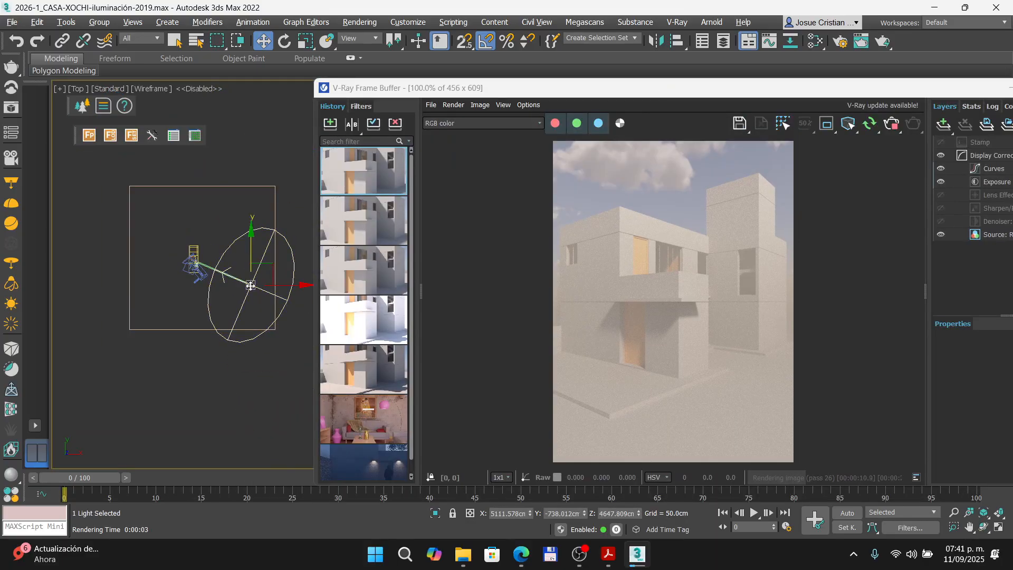
{"action": "left_click_drag", "start_coordinate": [250, 286], "coordinate": [131, 302]}
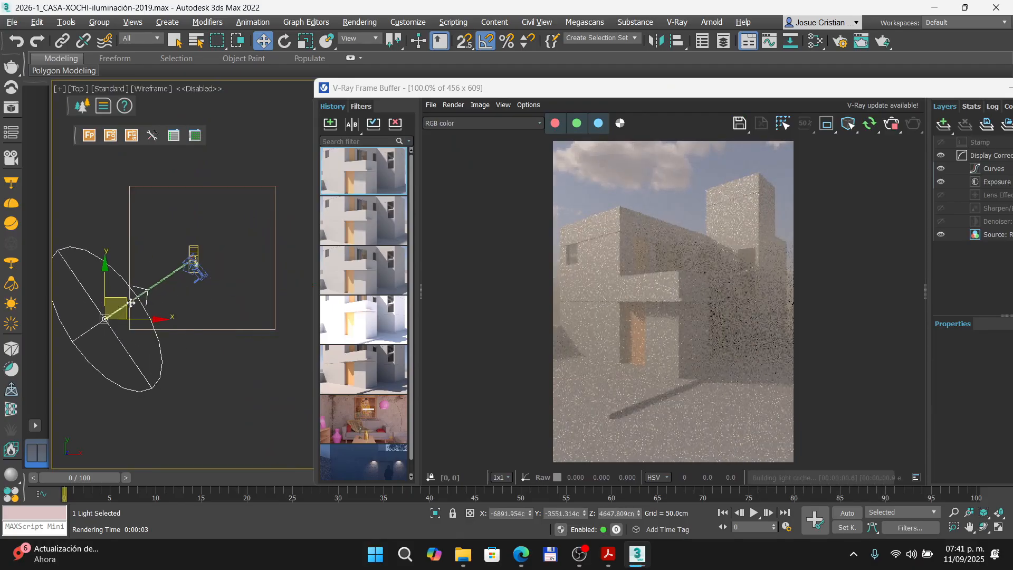
- Set the environment fog's Fog distance to 3000 cm for the exterior view and place the render preview in full sight
{"action": "left_click_drag", "start_coordinate": [637, 98], "coordinate": [354, 78]}
{"action": "left_click_drag", "start_coordinate": [570, 84], "coordinate": [626, 219]}
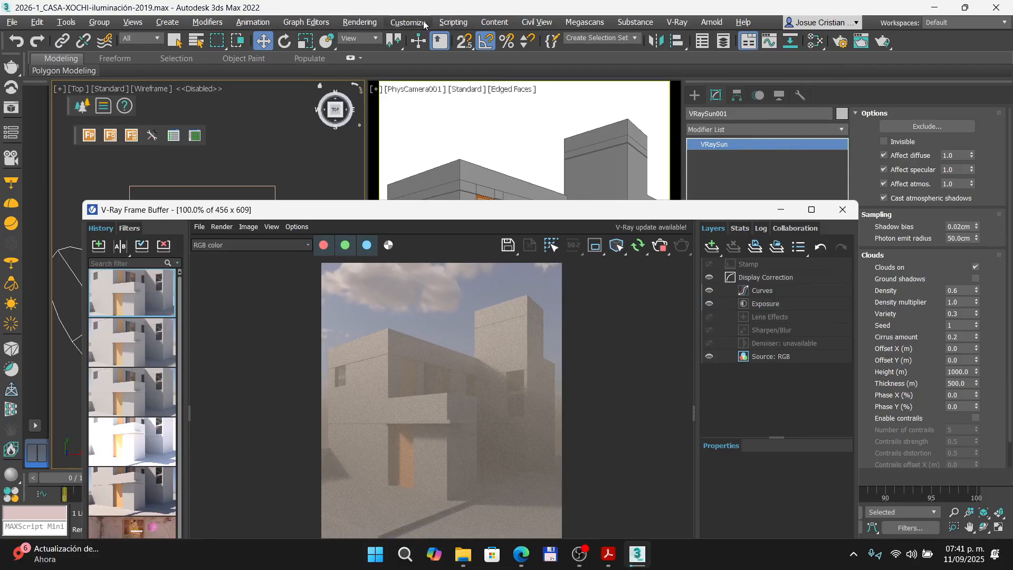
{"action": "left_click", "coordinate": [358, 23]}
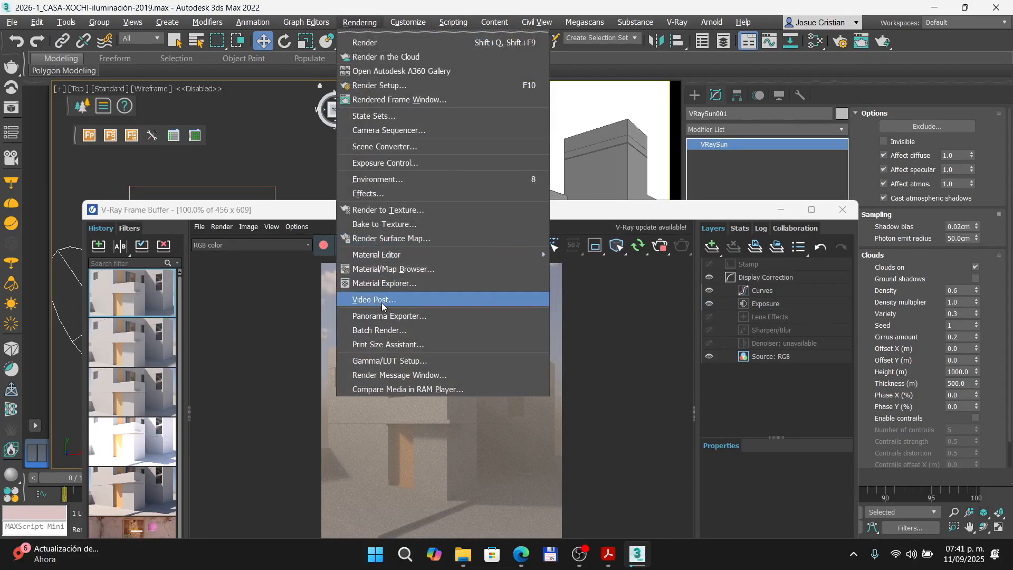
{"action": "left_click", "coordinate": [379, 179]}
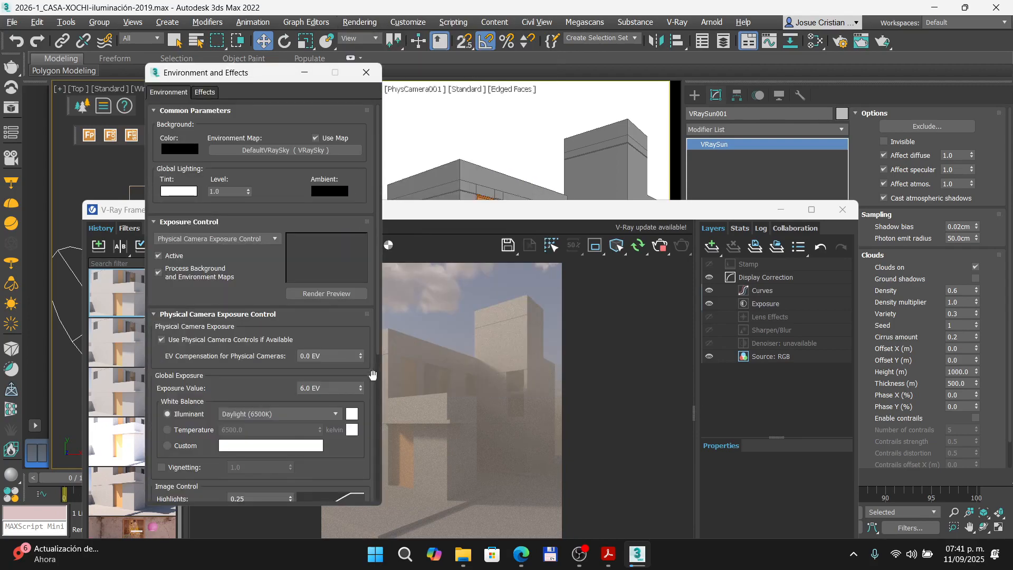
{"action": "left_click_drag", "start_coordinate": [379, 347], "coordinate": [358, 504]}
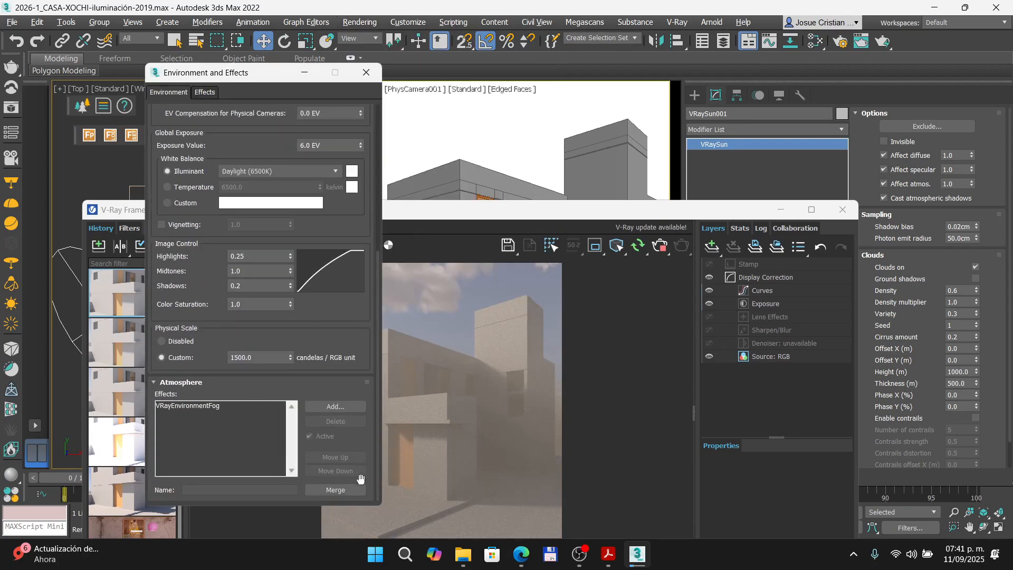
{"action": "left_click", "coordinate": [206, 409]}
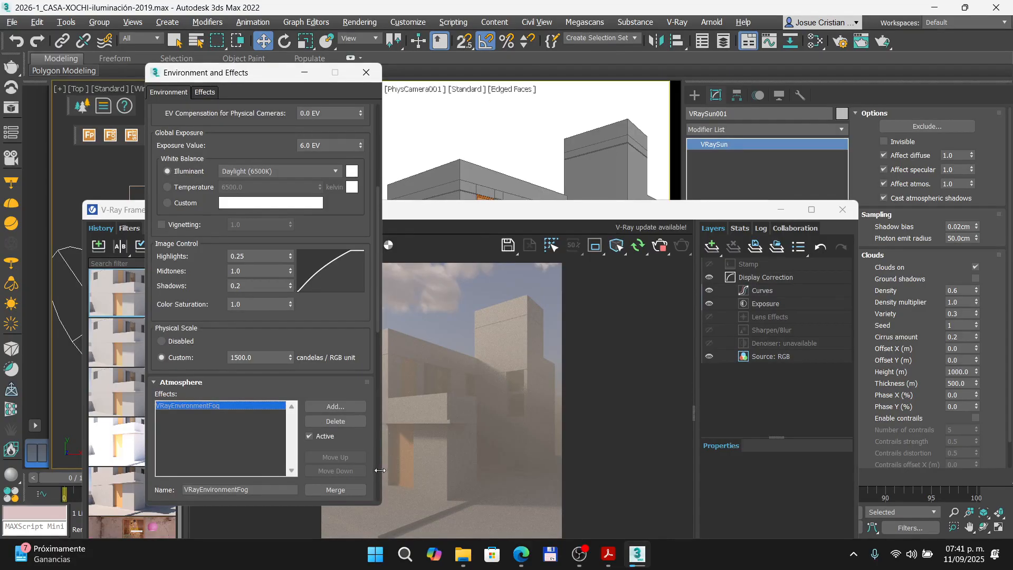
{"action": "left_click", "coordinate": [378, 472]}
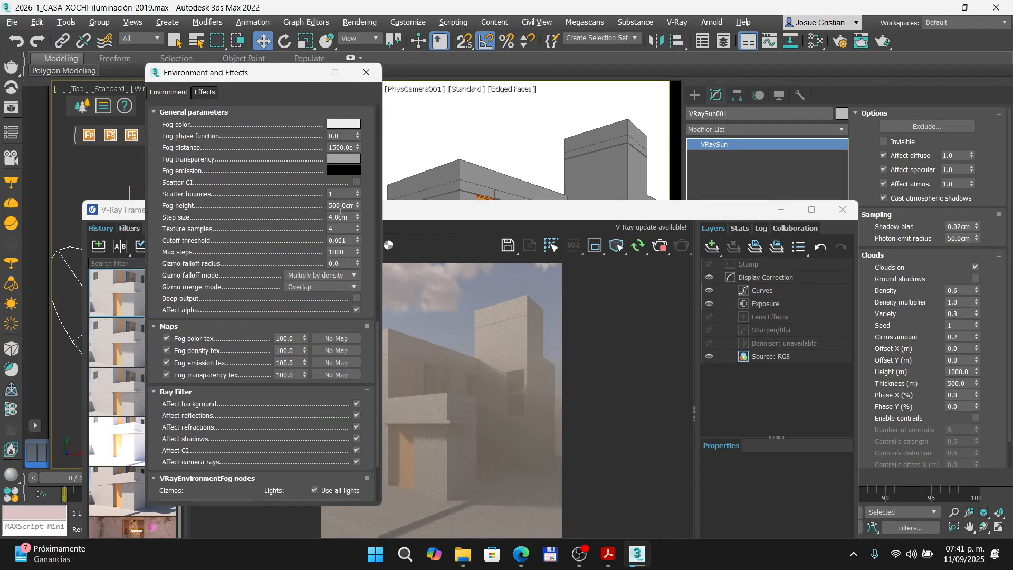
{"action": "left_click", "coordinate": [348, 146]}
{"action": "type", "text": "3000"}
{"action": "key", "text": "Return"}
{"action": "left_click_drag", "start_coordinate": [456, 214], "coordinate": [632, 112]}
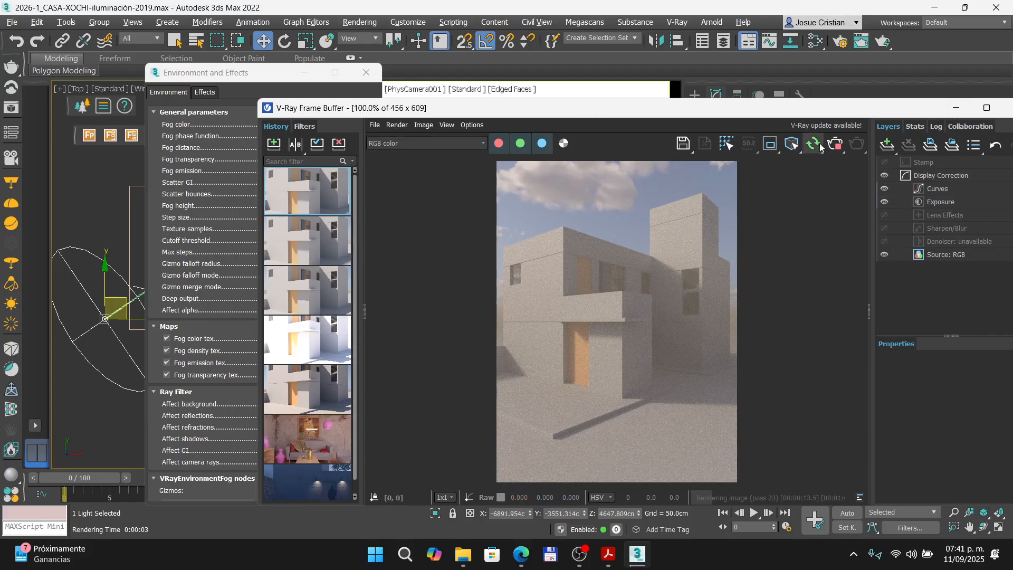
- End the interactive exterior render and close both the frame buffer and the environment settings
{"action": "left_click_drag", "start_coordinate": [889, 116], "coordinate": [788, 107]}
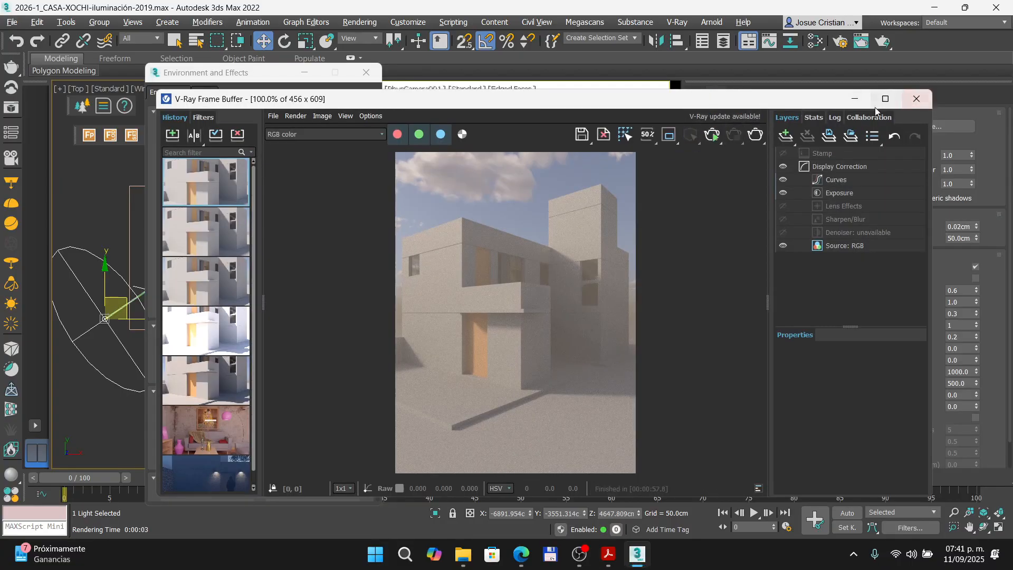
{"action": "left_click", "coordinate": [908, 97]}
{"action": "left_click", "coordinate": [366, 72]}
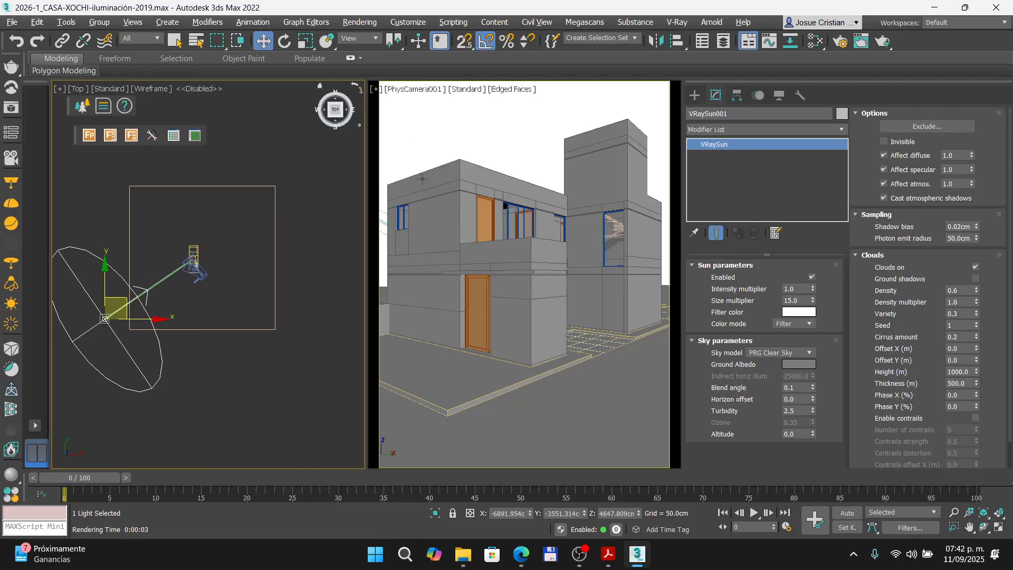
- Check the Fog distance and Fog height values in the Prezi presentation in the browser, and return to 3ds Max
{"action": "left_click", "coordinate": [541, 158]}
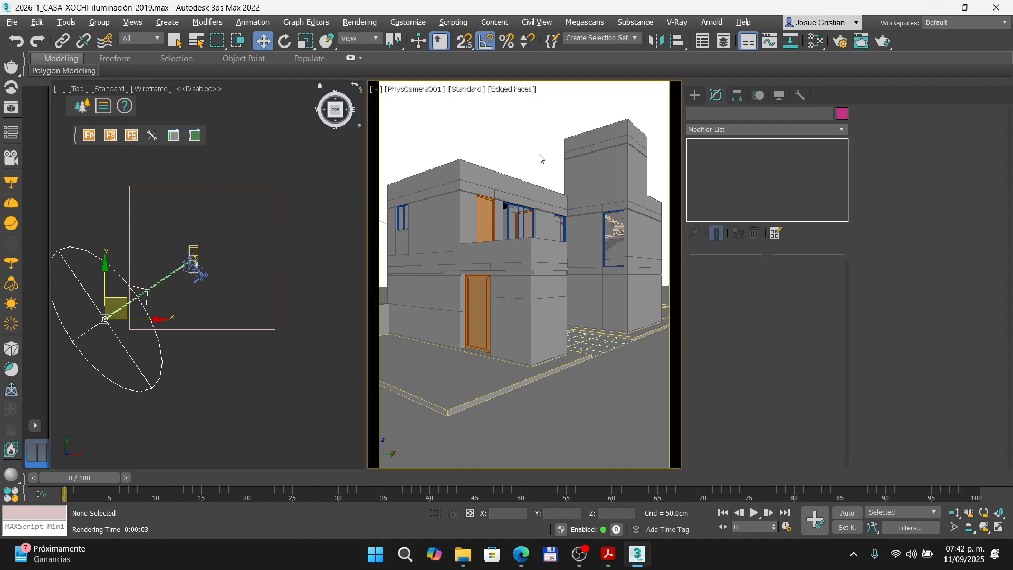
{"action": "key", "text": "c"}
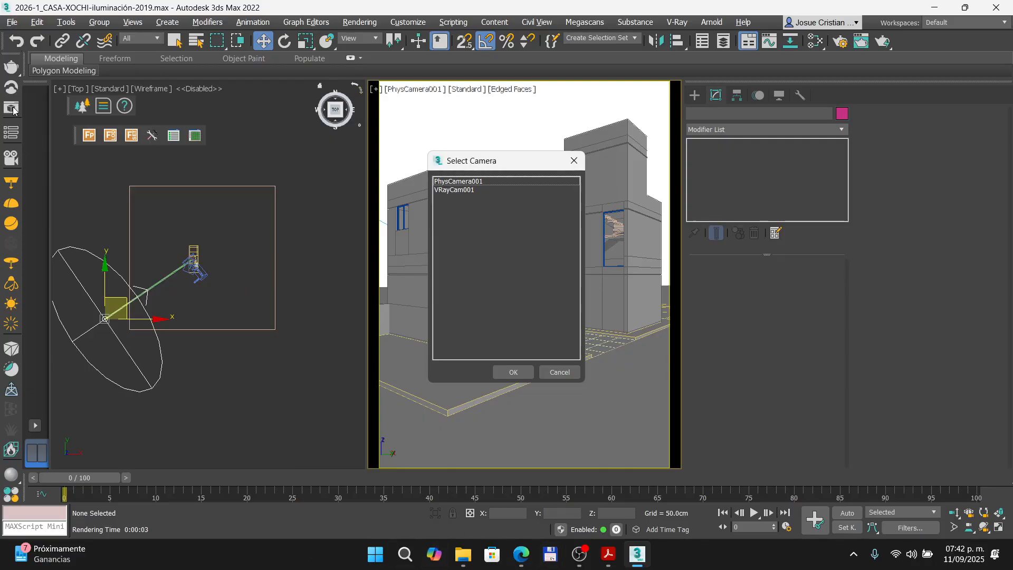
{"action": "left_click", "coordinate": [522, 554]}
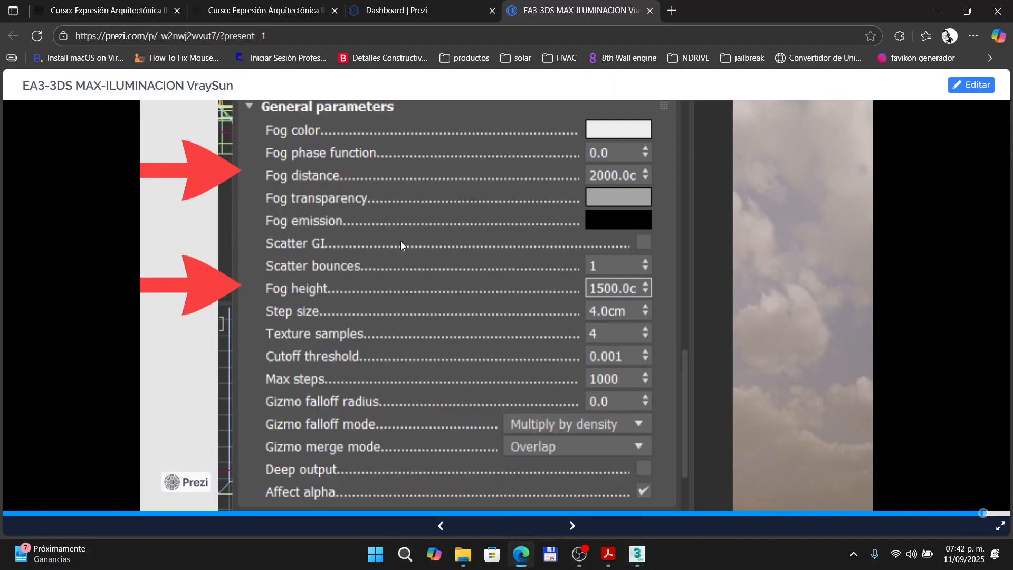
{"action": "left_click", "coordinate": [519, 554]}
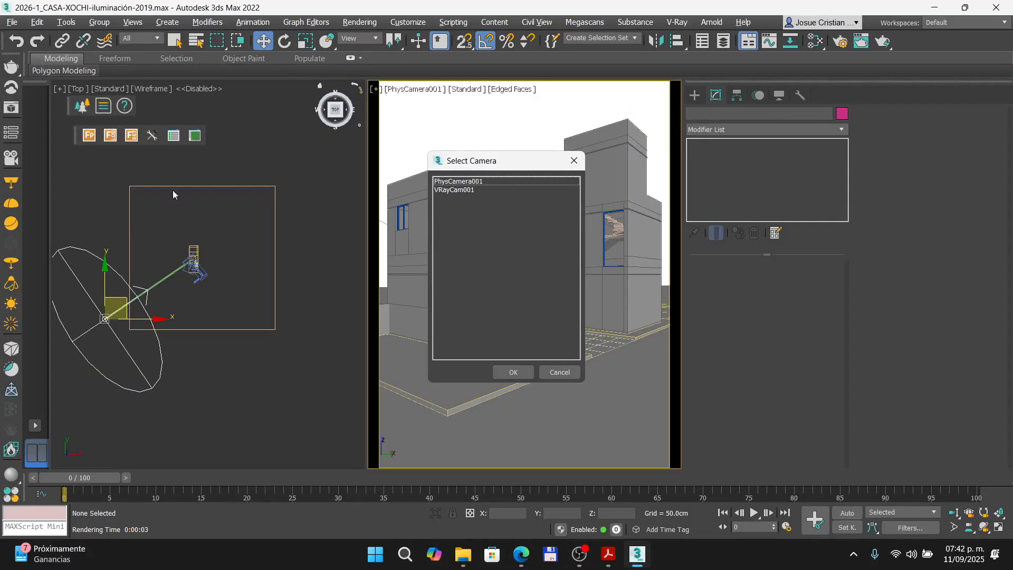
{"action": "left_click", "coordinate": [572, 374]}
{"action": "left_click", "coordinate": [315, 280]}
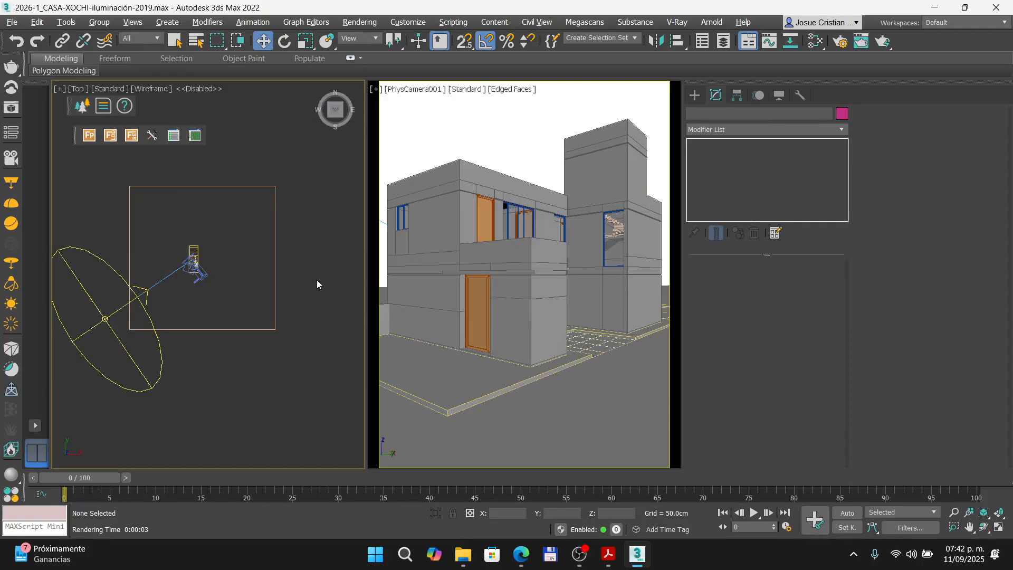
- Switch the camera viewport to the interior VRayCam001 and run a test render of that view
{"action": "left_click", "coordinate": [525, 160]}
{"action": "key", "text": "c"}
{"action": "double_click", "coordinate": [457, 190]}
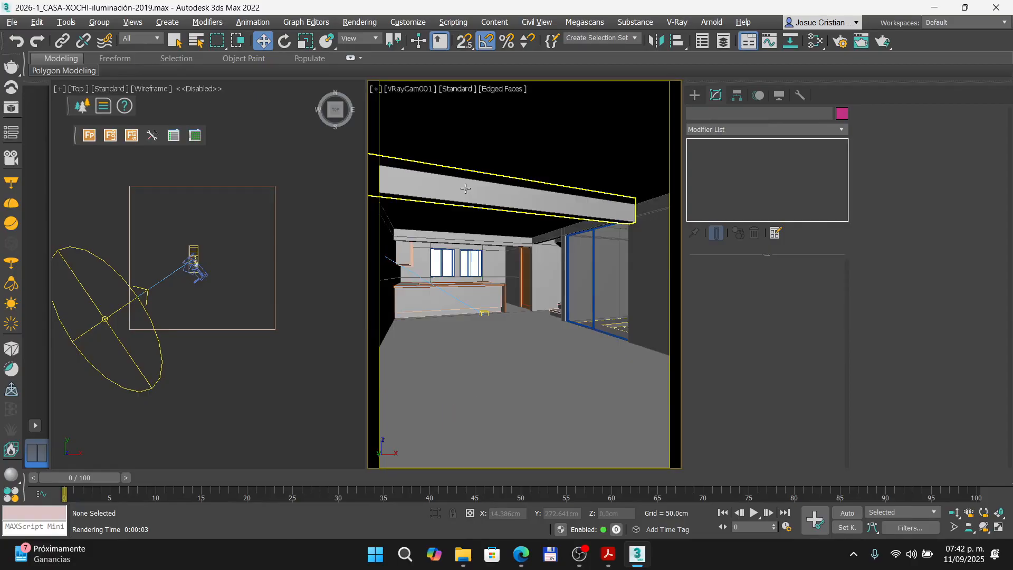
{"action": "left_click", "coordinate": [8, 110]}
{"action": "left_click", "coordinate": [840, 41]}
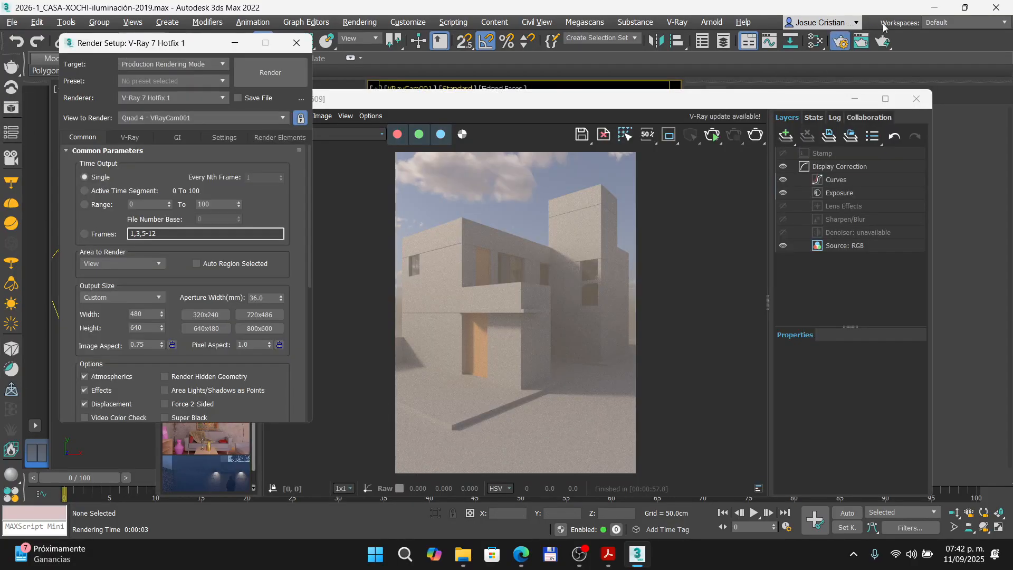
{"action": "left_click", "coordinate": [279, 73]}
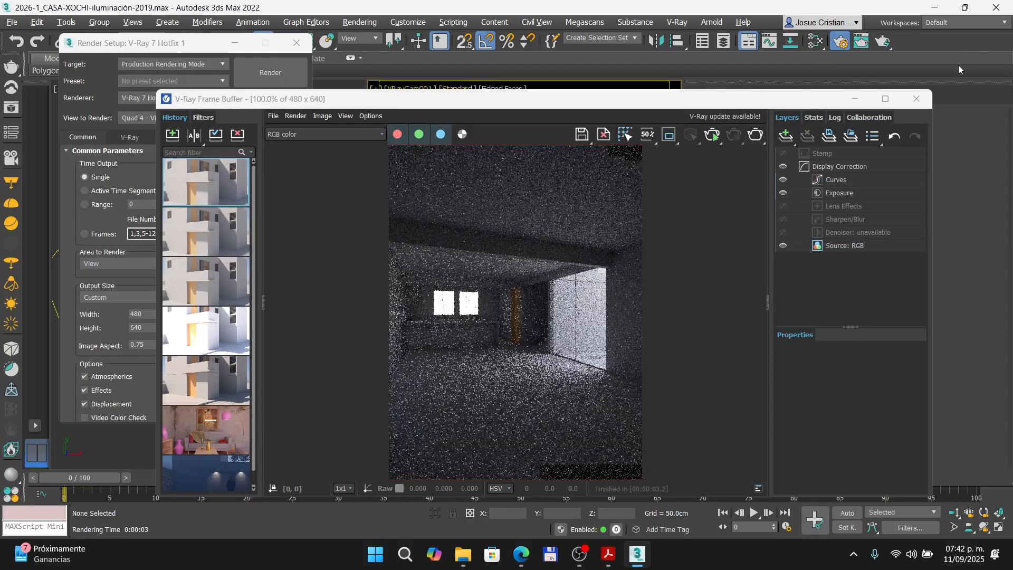
- Close the render setup, start an interactive render of VRayCam001, and move the frame buffer away from the viewports
{"action": "left_click", "coordinate": [916, 99]}
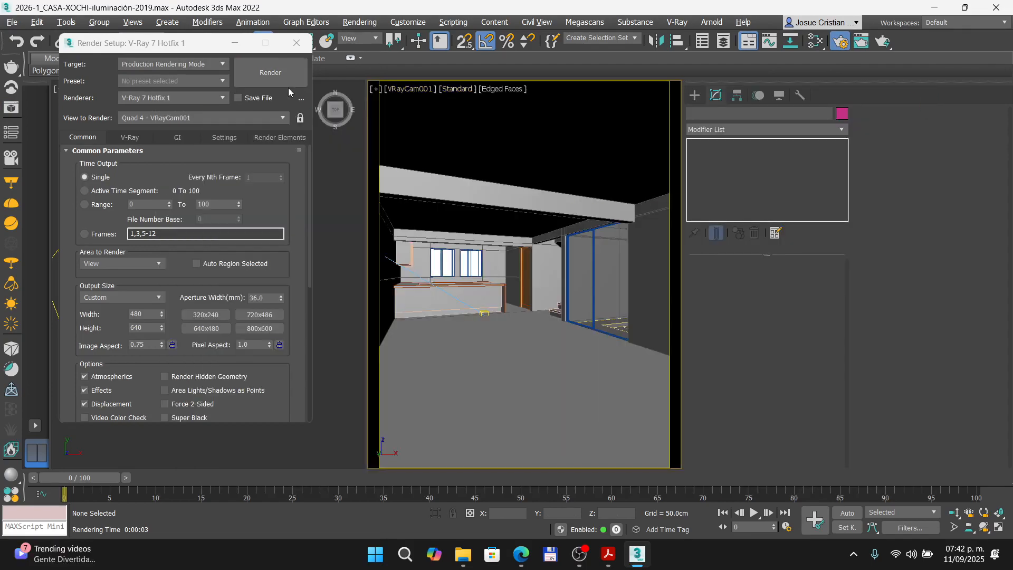
{"action": "left_click", "coordinate": [296, 42]}
{"action": "key", "text": "shift+q"}
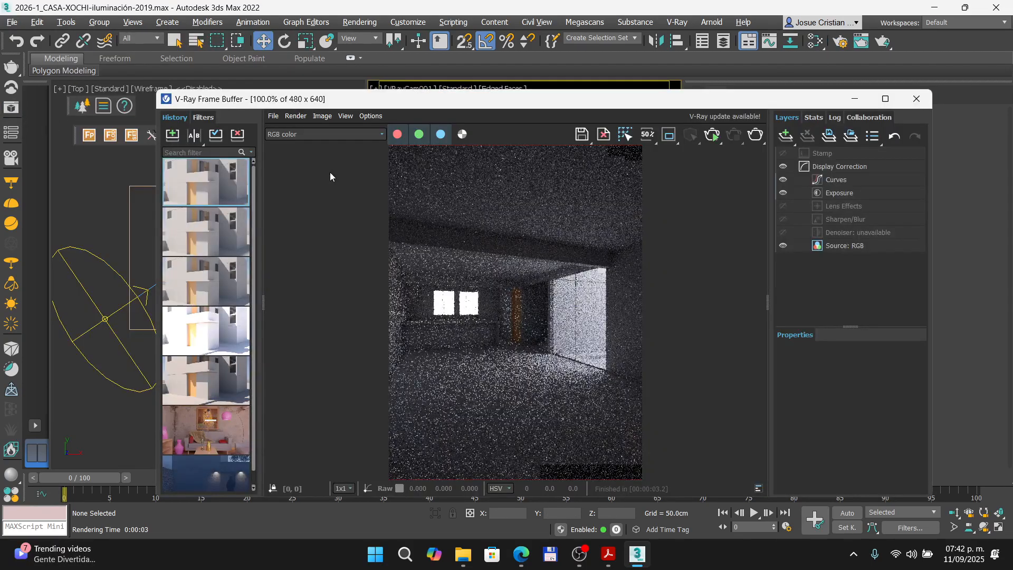
{"action": "left_click", "coordinate": [713, 135]}
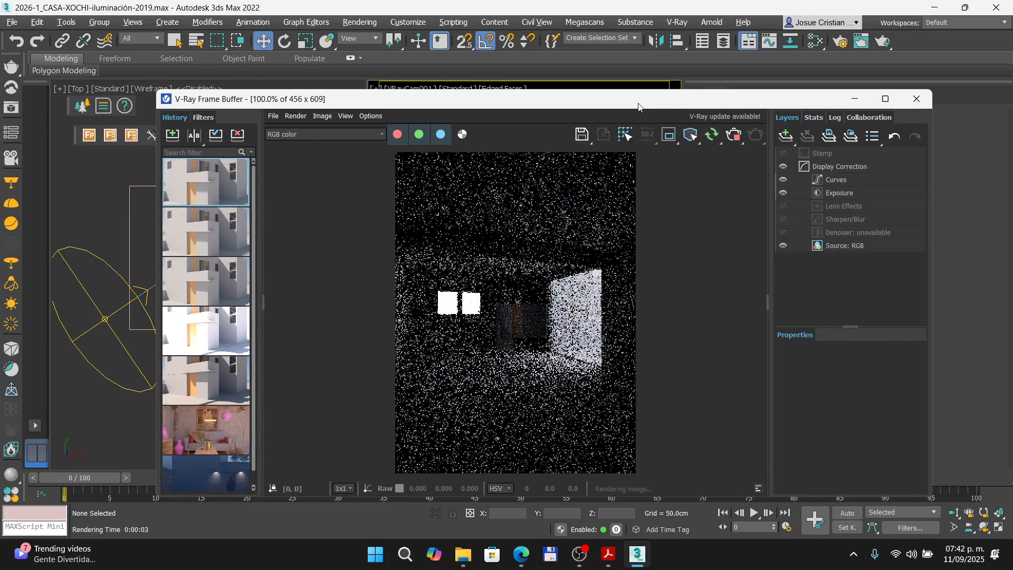
{"action": "left_click_drag", "start_coordinate": [475, 98], "coordinate": [120, 313]}
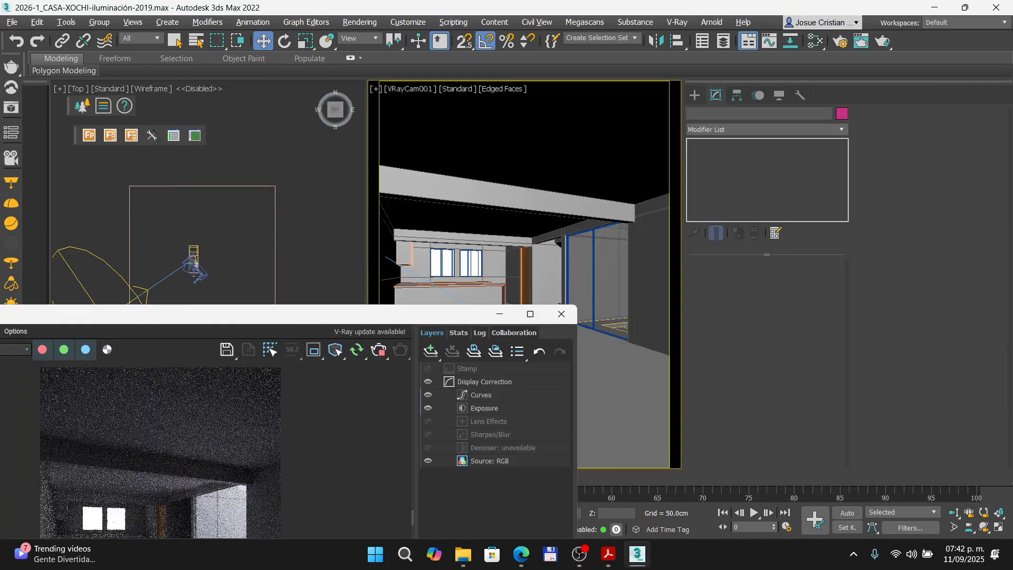
- Select the interior camera VRayCam001 in the Top view and set its exposure value to 5
{"action": "scroll", "coordinate": [191, 270], "scroll_direction": "up", "scroll_amount": 3}
{"action": "middle_click_drag", "start_coordinate": [190, 271], "coordinate": [223, 220]}
{"action": "scroll", "coordinate": [208, 233], "scroll_direction": "up", "scroll_amount": 3}
{"action": "left_click", "coordinate": [242, 191]}
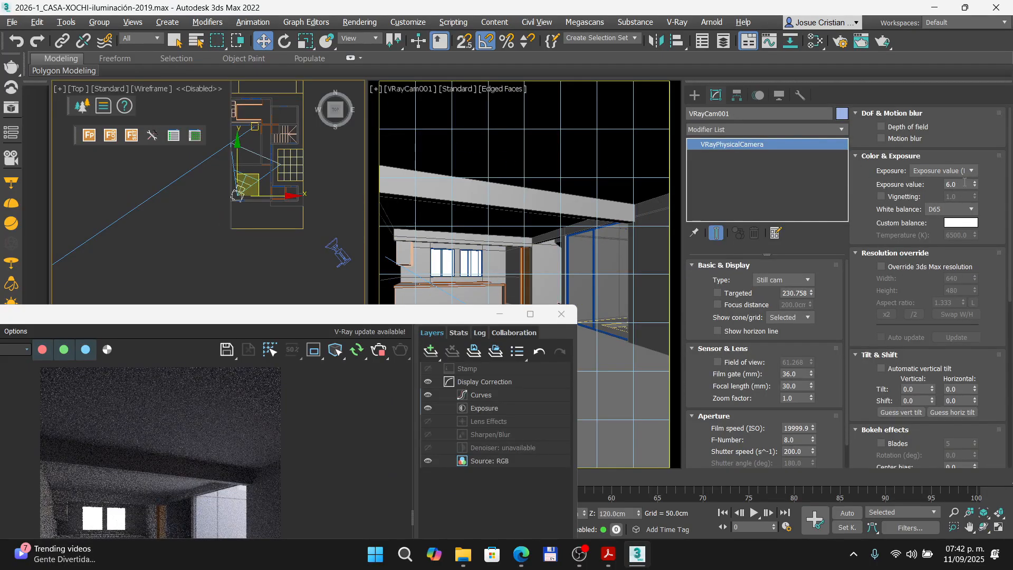
{"action": "type", "text": "5"}
{"action": "key", "text": "Return"}
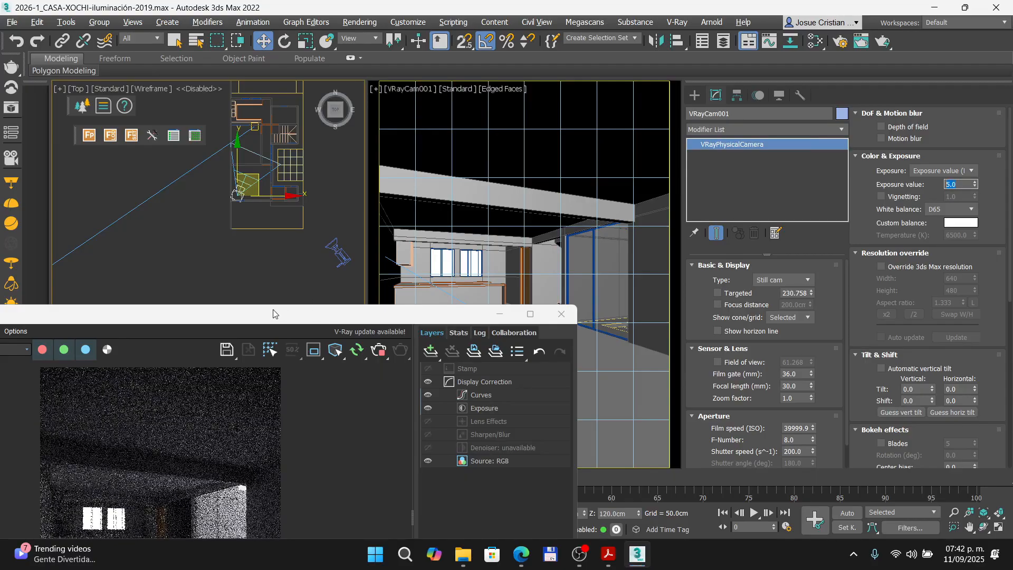
- Move the frame buffer fully into view and check the scene's environment and exposure control settings
{"action": "left_click_drag", "start_coordinate": [273, 314], "coordinate": [572, 141]}
{"action": "left_click", "coordinate": [360, 21]}
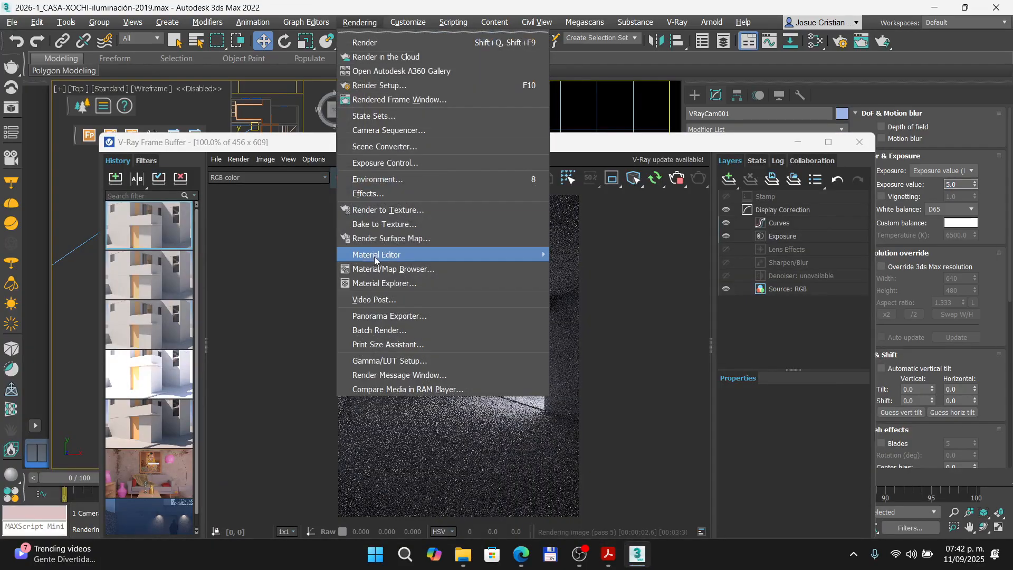
{"action": "left_click", "coordinate": [361, 179]}
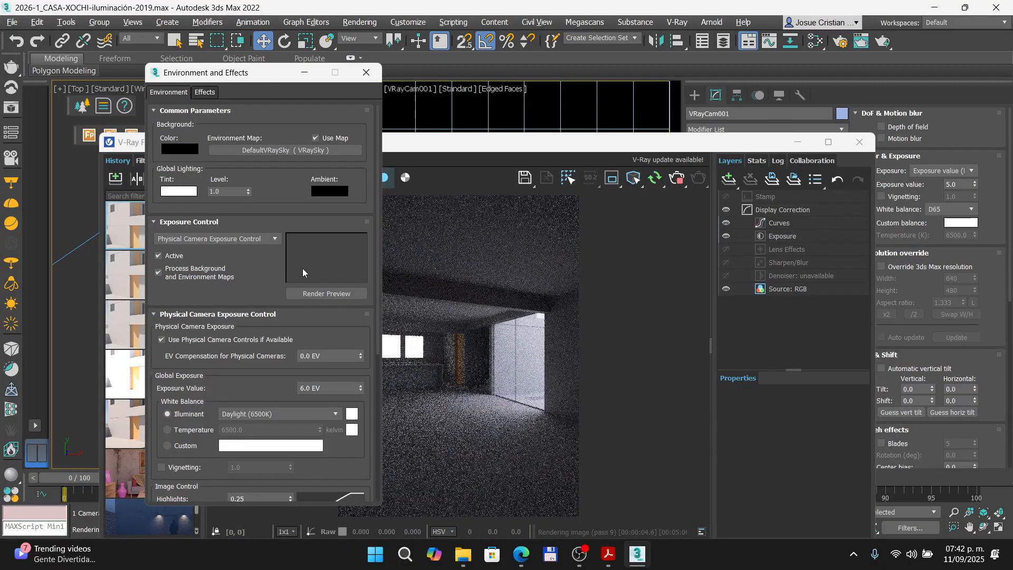
{"action": "left_click", "coordinate": [366, 72]}
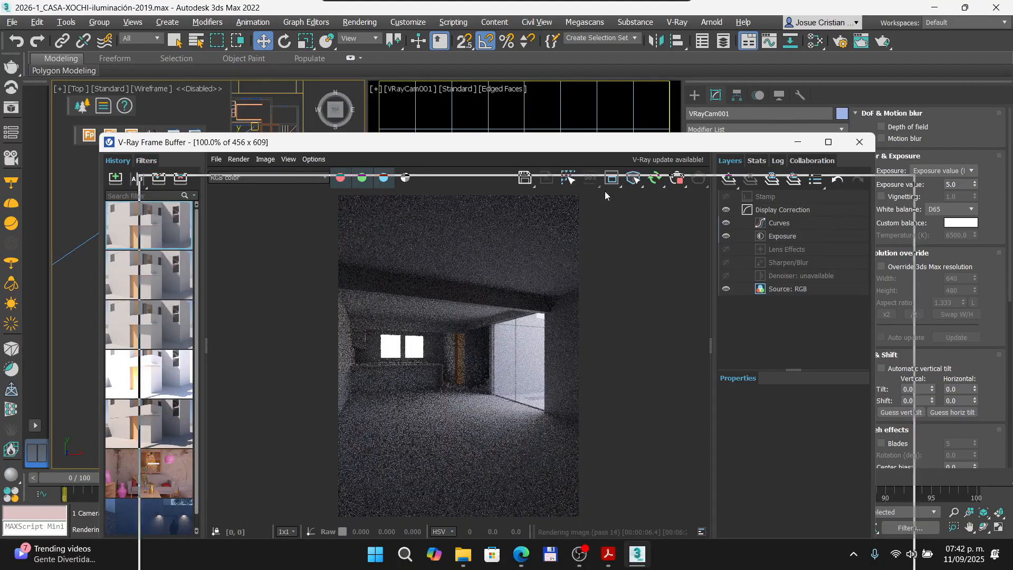
- Move VRaySun001 in the Top view to the house's +X side, clearing the frame buffer away first and bringing it back to show the render
{"action": "left_click_drag", "start_coordinate": [571, 151], "coordinate": [707, 284]}
{"action": "scroll", "coordinate": [204, 191], "scroll_direction": "down", "scroll_amount": 1}
{"action": "middle_click_drag", "start_coordinate": [204, 191], "coordinate": [343, 188]}
{"action": "scroll", "coordinate": [167, 200], "scroll_direction": "down", "scroll_amount": 2}
{"action": "scroll", "coordinate": [141, 263], "scroll_direction": "down", "scroll_amount": 2}
{"action": "scroll", "coordinate": [117, 279], "scroll_direction": "down", "scroll_amount": 1}
{"action": "left_click", "coordinate": [95, 292]}
{"action": "left_click_drag", "start_coordinate": [105, 273], "coordinate": [258, 200]}
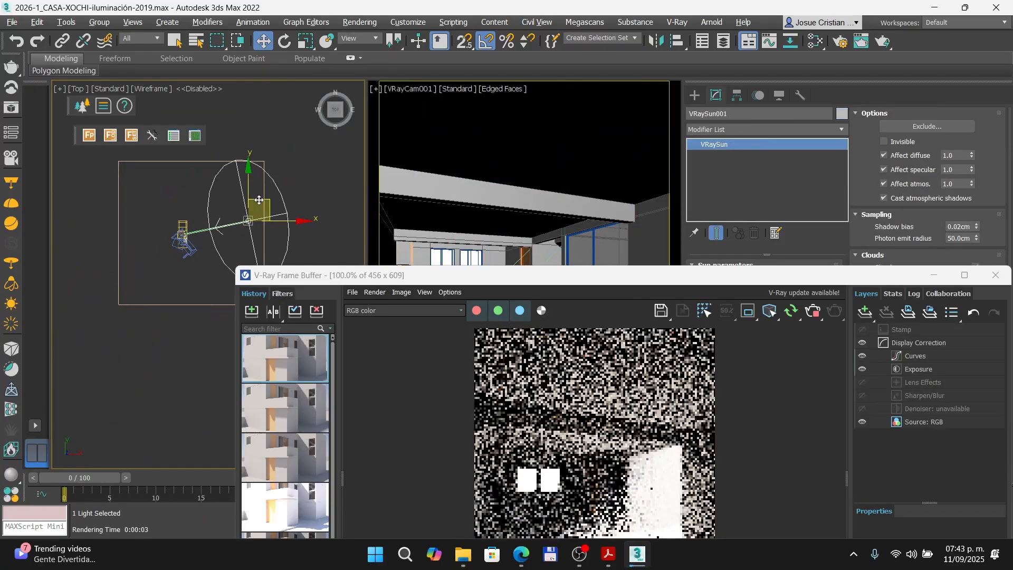
{"action": "left_click_drag", "start_coordinate": [538, 274], "coordinate": [303, 105]}
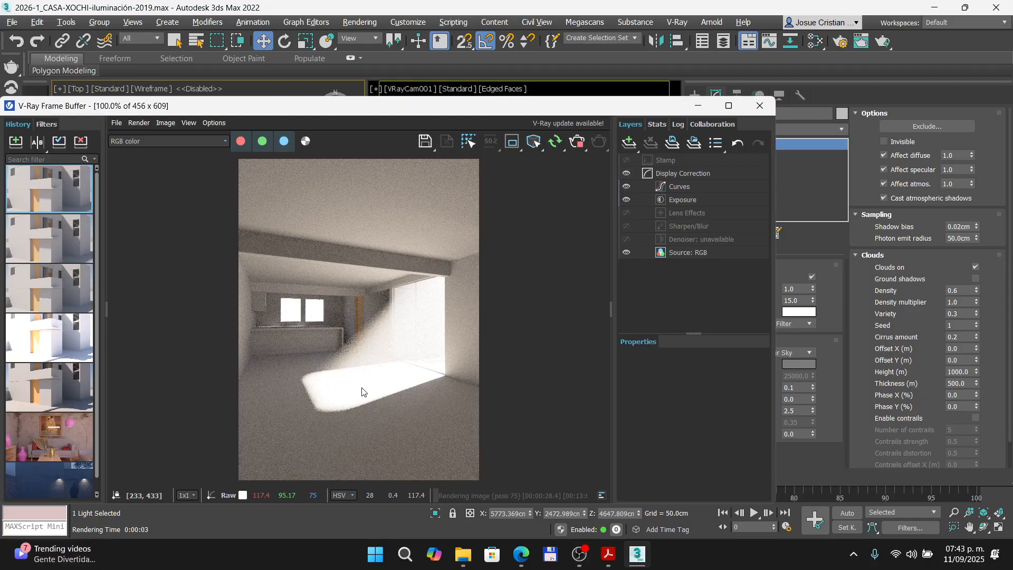
- Switch to the browser, look through the Prezi and course pages for the color mapping section, and return to 3ds Max
{"action": "left_click", "coordinate": [521, 554]}
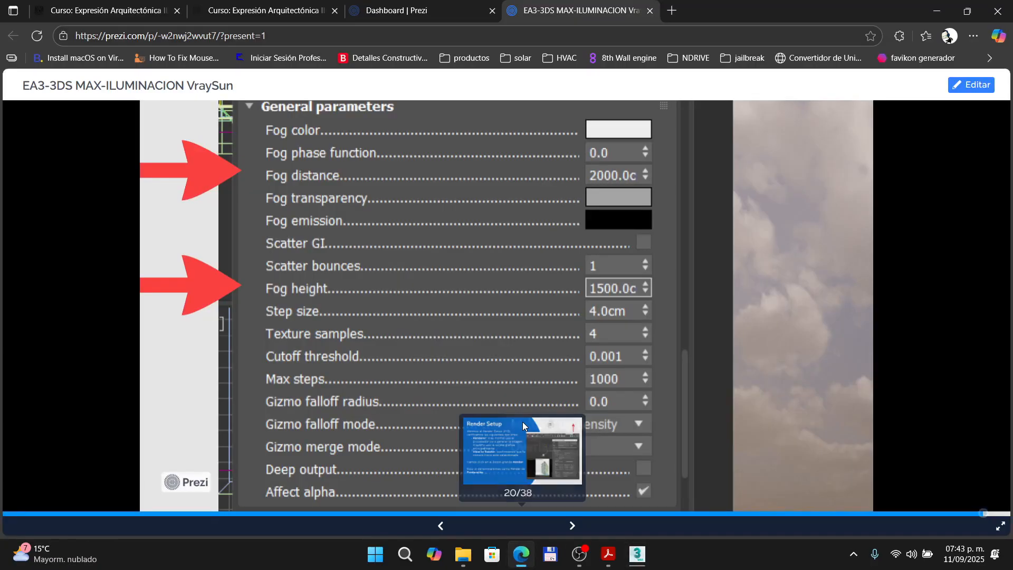
{"action": "left_click", "coordinate": [522, 425]}
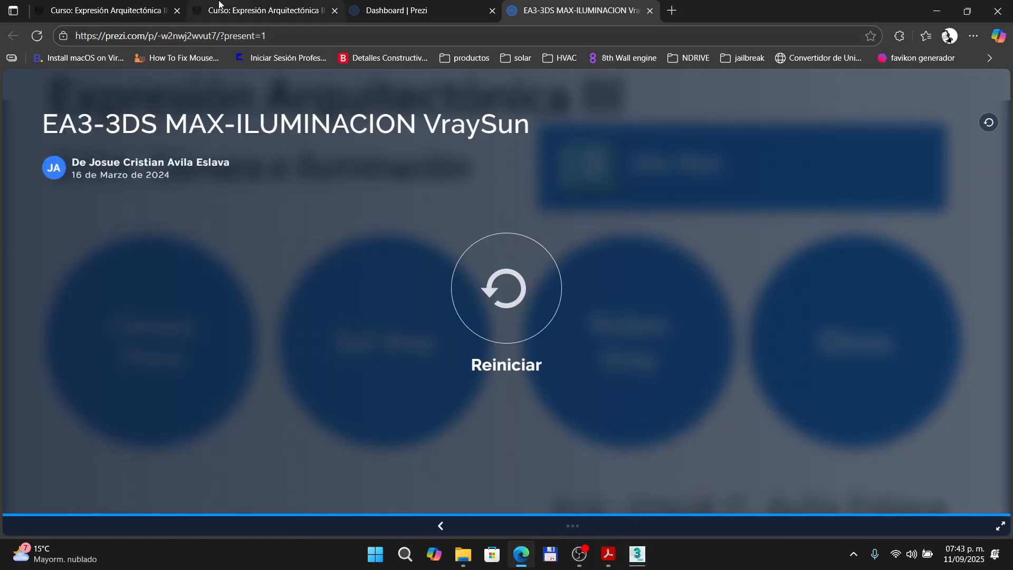
{"action": "left_click", "coordinate": [250, 6]}
{"action": "scroll", "coordinate": [192, 264], "scroll_direction": "down", "scroll_amount": 15}
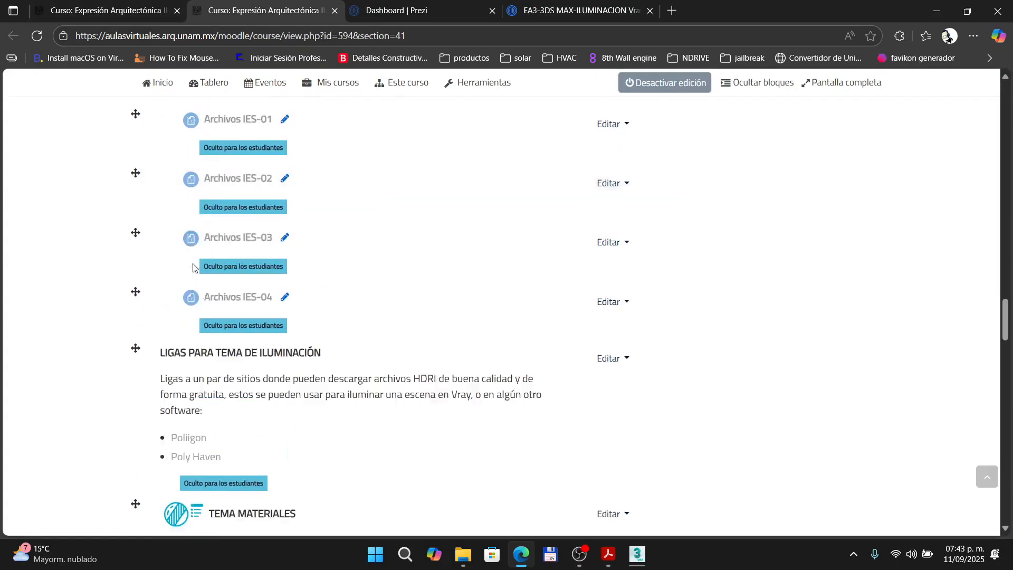
{"action": "left_click", "coordinate": [59, 20]}
{"action": "scroll", "coordinate": [189, 274], "scroll_direction": "down", "scroll_amount": 10}
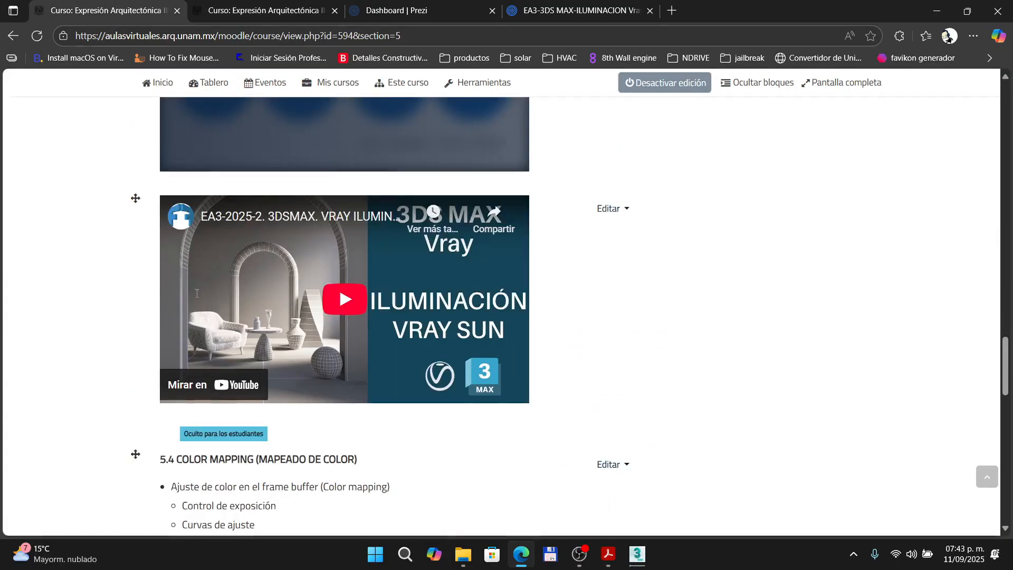
{"action": "scroll", "coordinate": [198, 295], "scroll_direction": "down", "scroll_amount": 12}
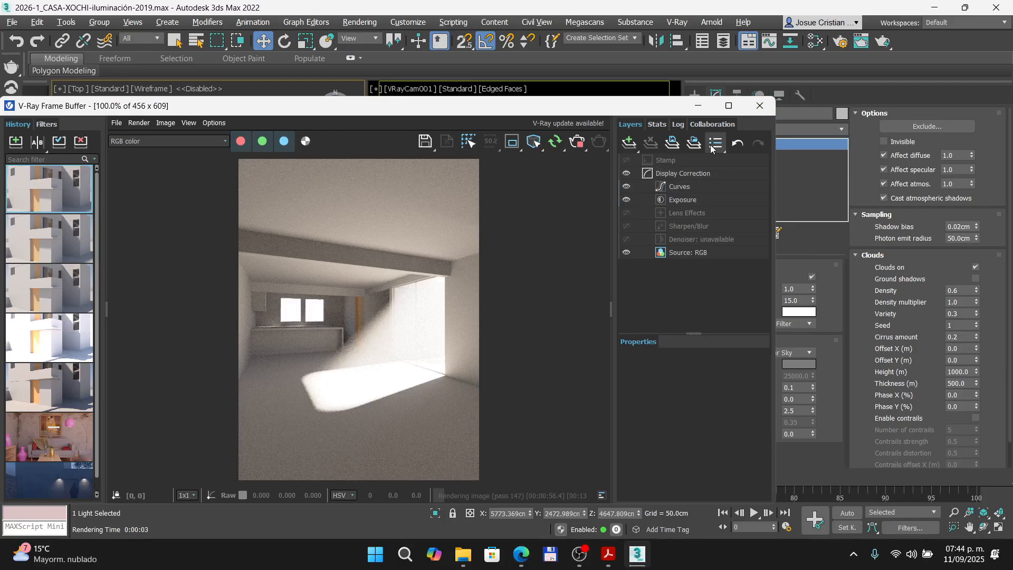
- Add a Lookup Table layer to the frame buffer and load LUT_AgfaColor HDC 100+.cube from the LUT folder on drive D
{"action": "left_click", "coordinate": [628, 143]}
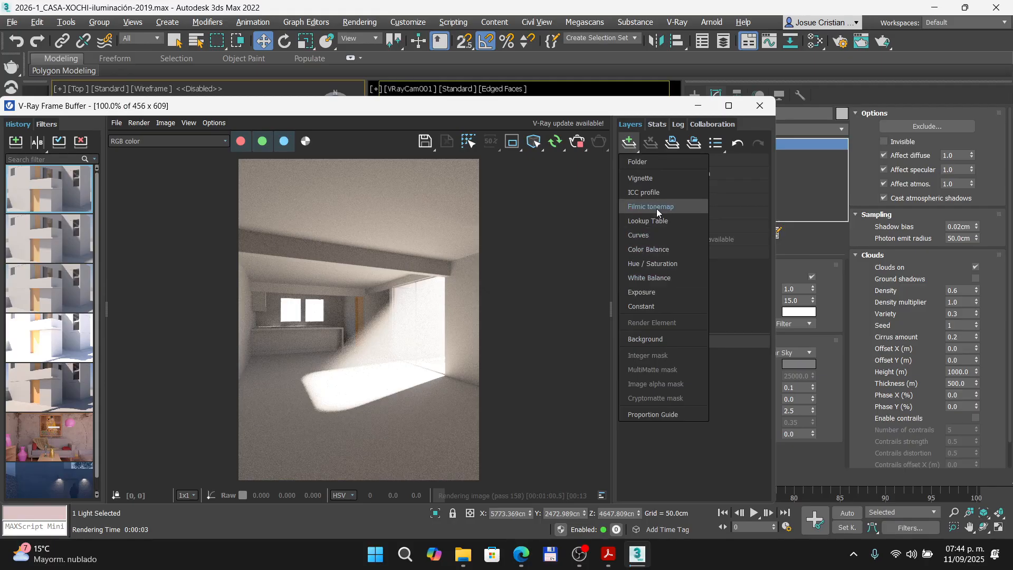
{"action": "left_click", "coordinate": [650, 223]}
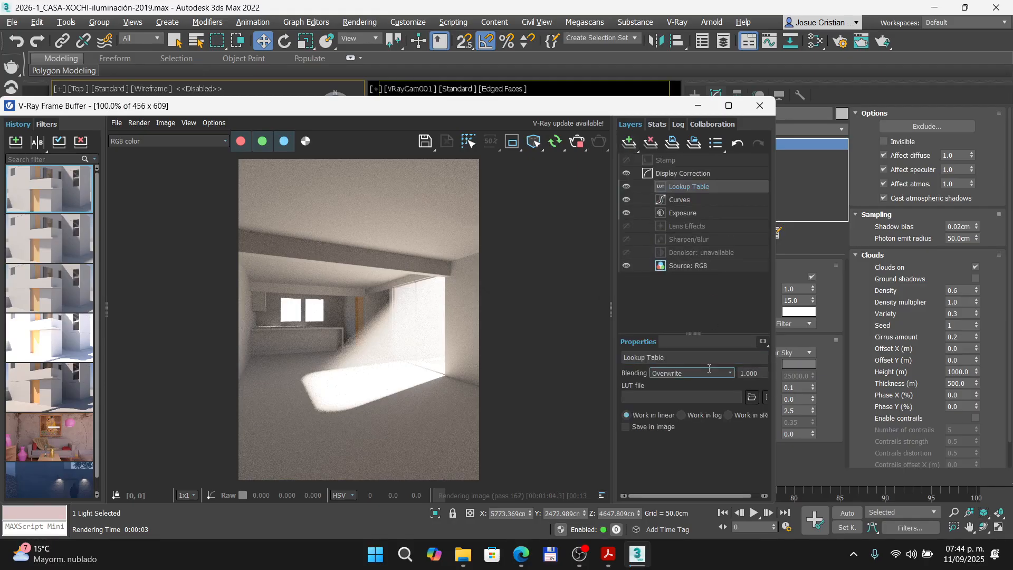
{"action": "left_click", "coordinate": [752, 396]}
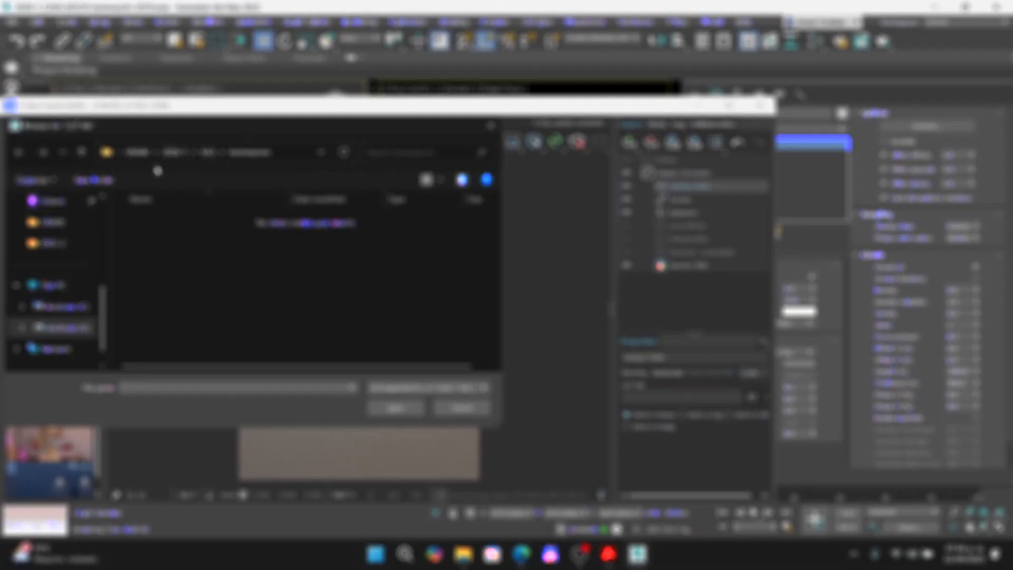
{"action": "left_click", "coordinate": [58, 331]}
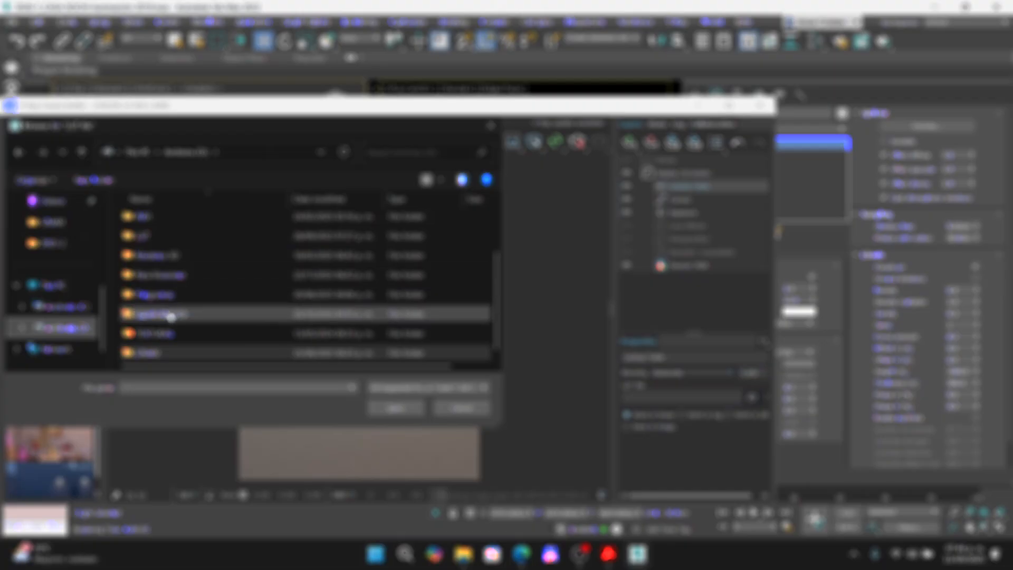
{"action": "double_click", "coordinate": [152, 353]}
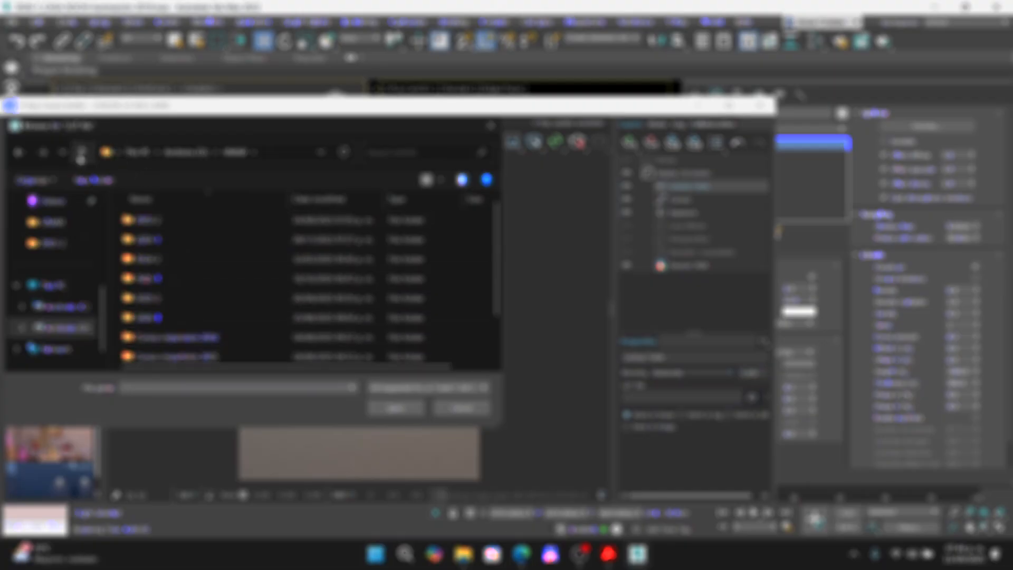
{"action": "left_click", "coordinate": [81, 152]}
{"action": "double_click", "coordinate": [146, 239]}
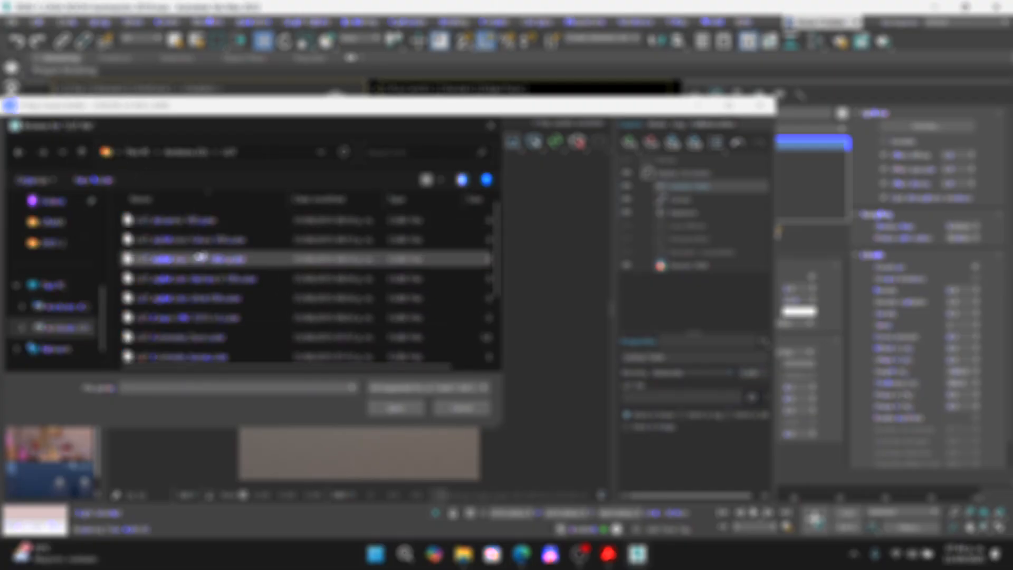
{"action": "left_click", "coordinate": [192, 260]}
{"action": "left_click", "coordinate": [386, 410]}
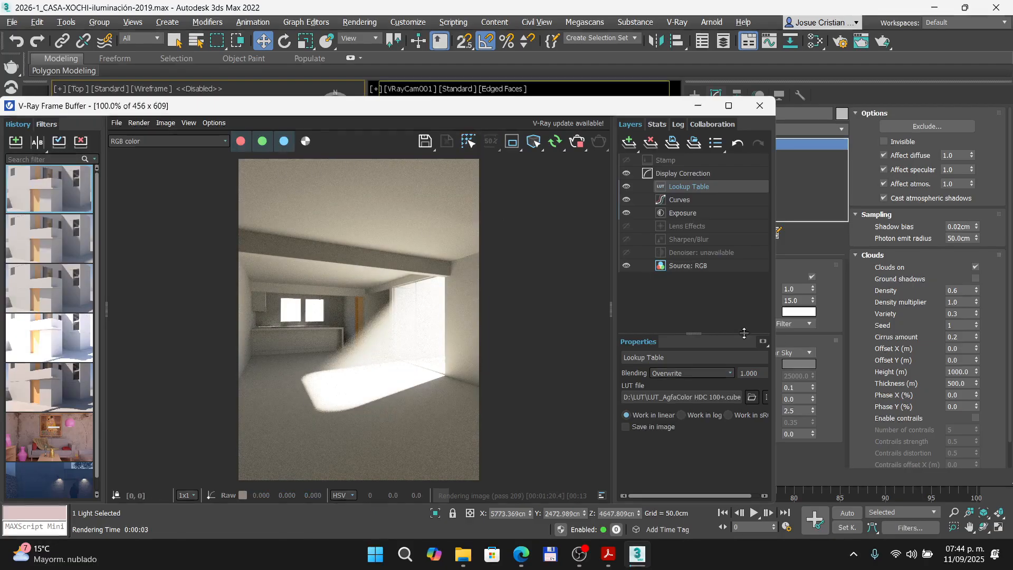
- Try LUT_Canon DSC S315 n1.cube and LUT_Gold 100.cube one after the other in the Lookup Table layer
{"action": "left_click", "coordinate": [751, 397]}
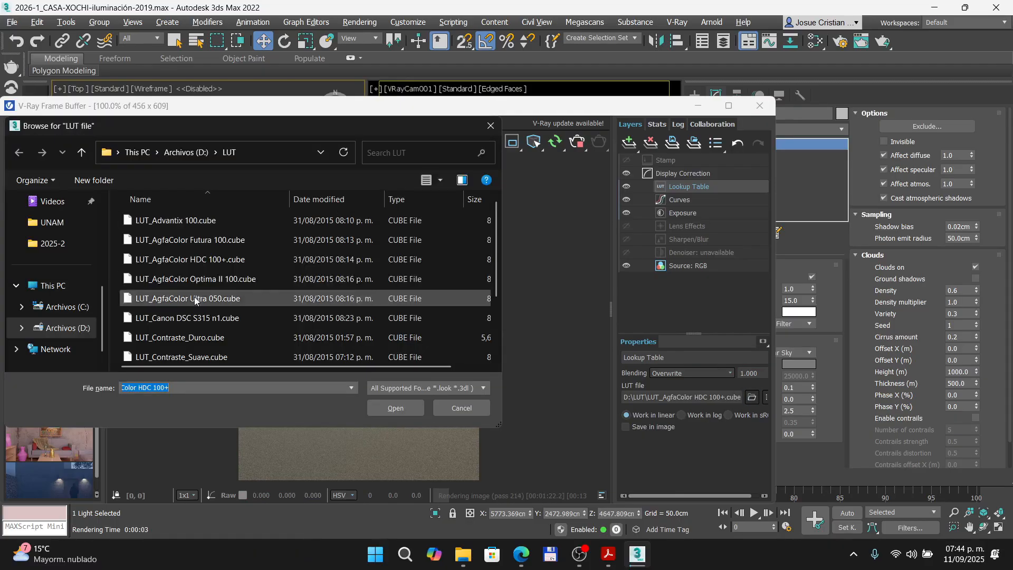
{"action": "left_click", "coordinate": [188, 280]}
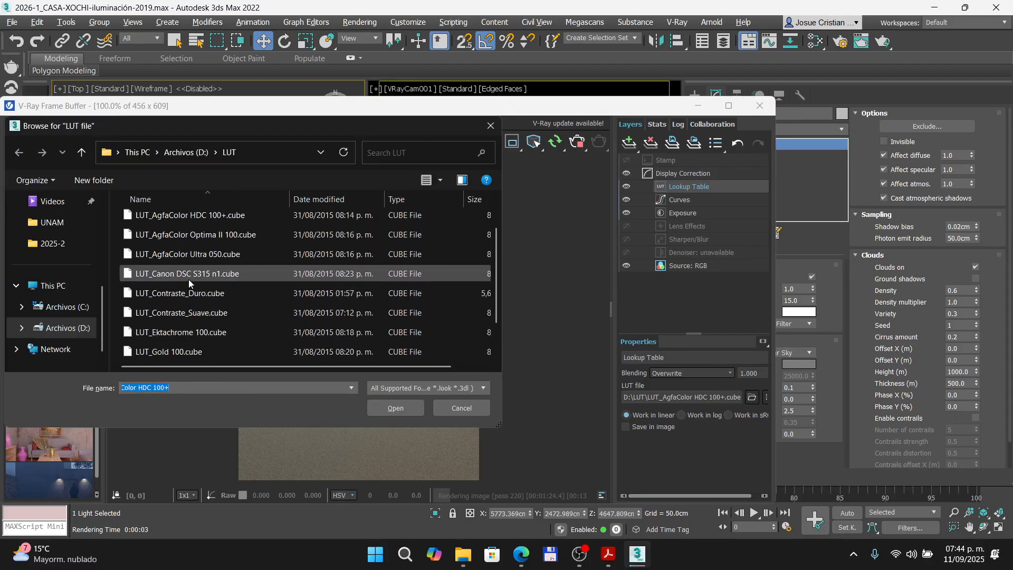
{"action": "left_click", "coordinate": [395, 412]}
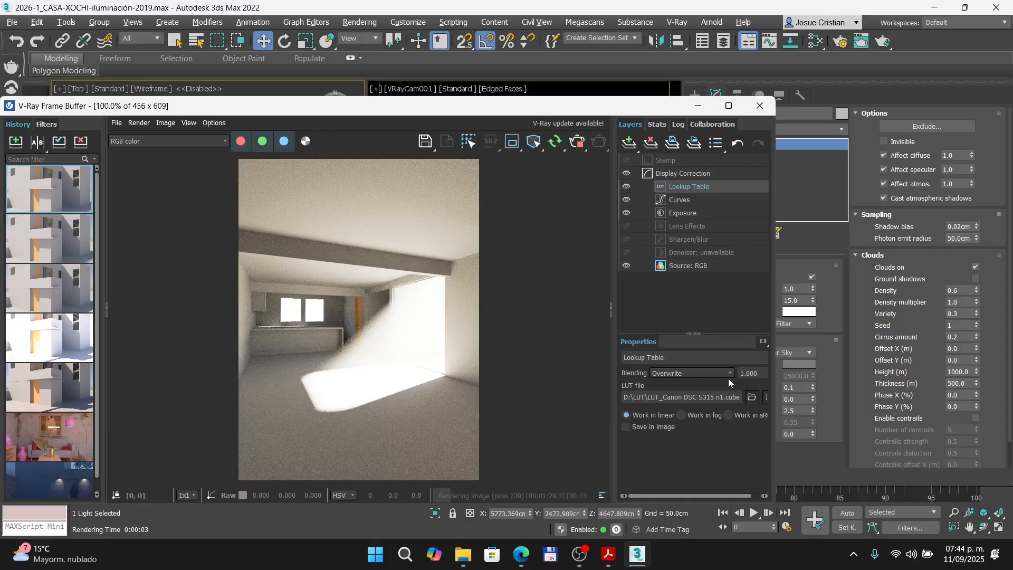
{"action": "left_click", "coordinate": [751, 397]}
{"action": "scroll", "coordinate": [265, 290], "scroll_direction": "down", "scroll_amount": 1}
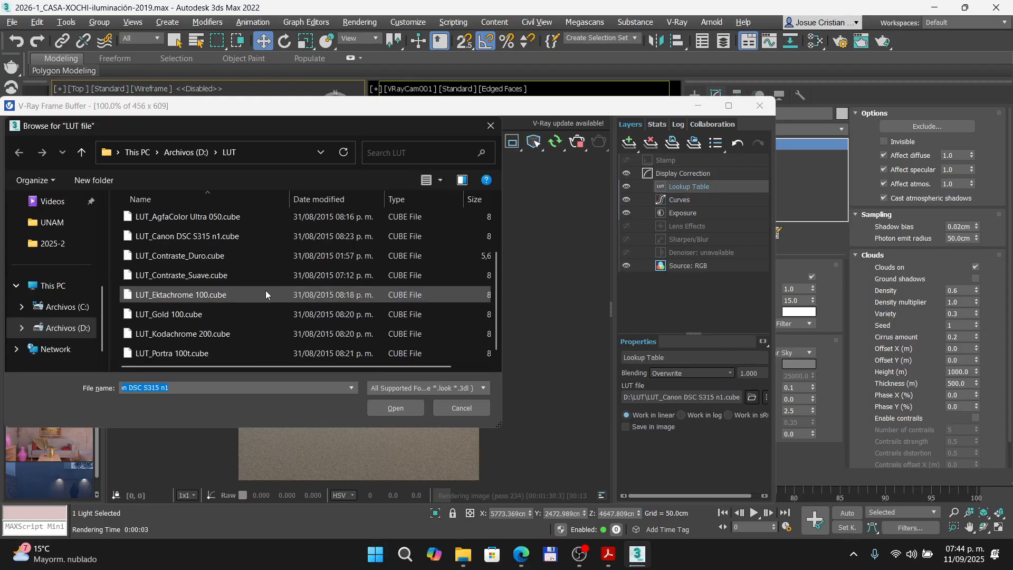
{"action": "left_click", "coordinate": [189, 314]}
{"action": "left_click", "coordinate": [391, 407]}
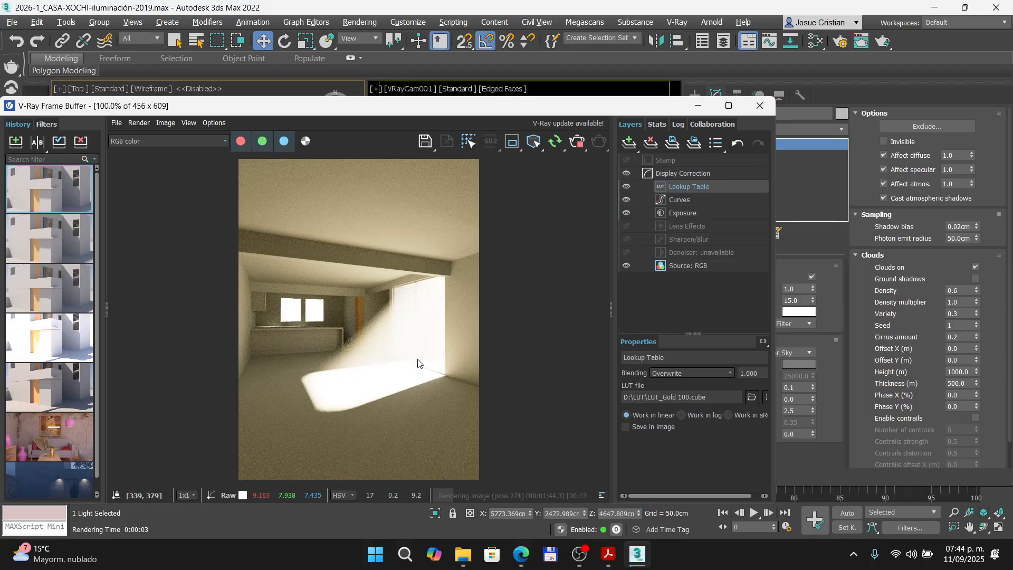
- Try LUT_Kodachrome 200.cube as the Lookup Table layer's LUT file
{"action": "left_click", "coordinate": [748, 396]}
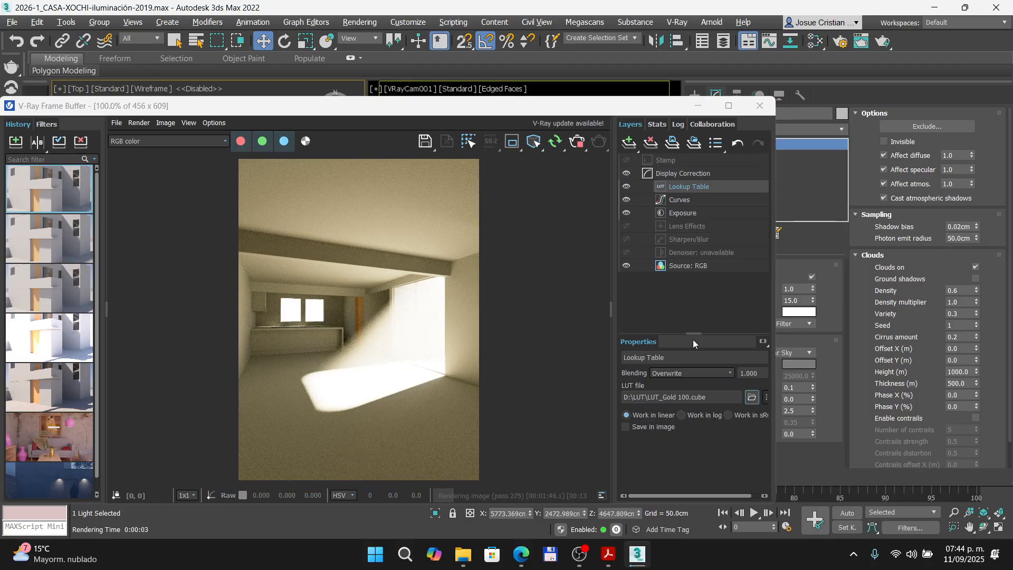
{"action": "left_click", "coordinate": [182, 333]}
{"action": "left_click", "coordinate": [380, 404]}
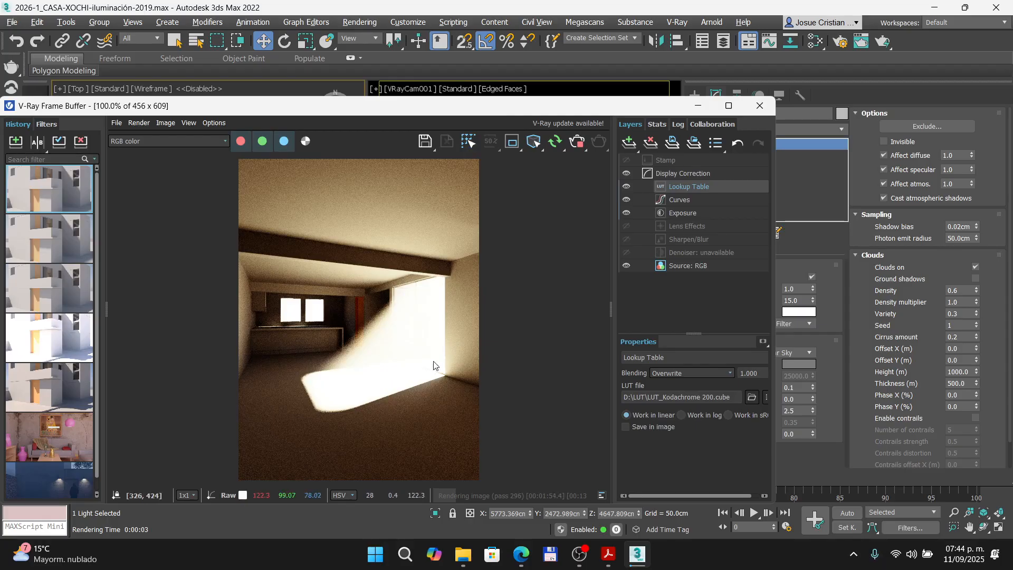
- Load LUT_Advantix 100.cube into the Lookup Table layer and set its blending amount to 0.5
{"action": "left_click", "coordinate": [752, 399]}
{"action": "left_click", "coordinate": [175, 221]}
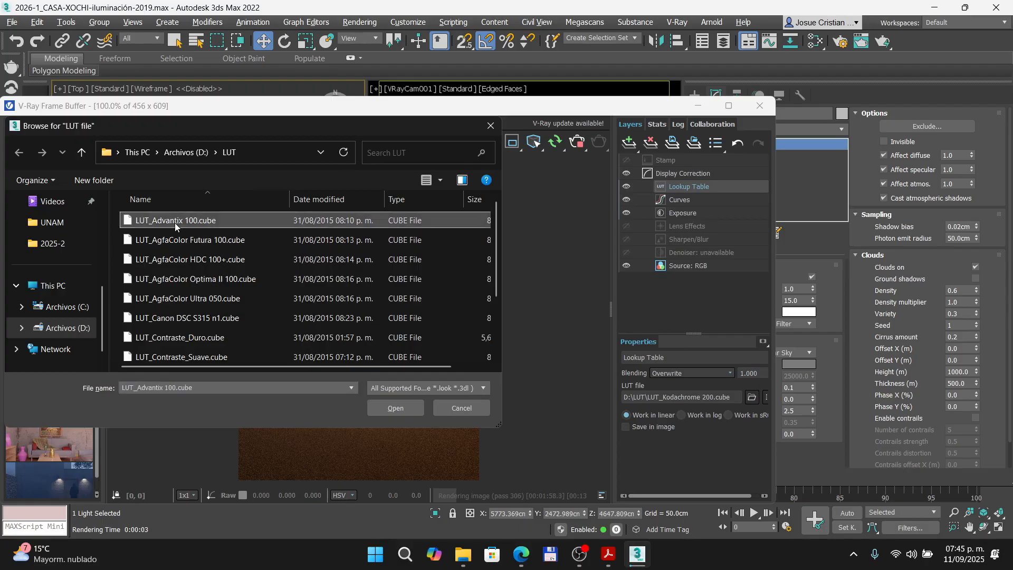
{"action": "left_click", "coordinate": [376, 407]}
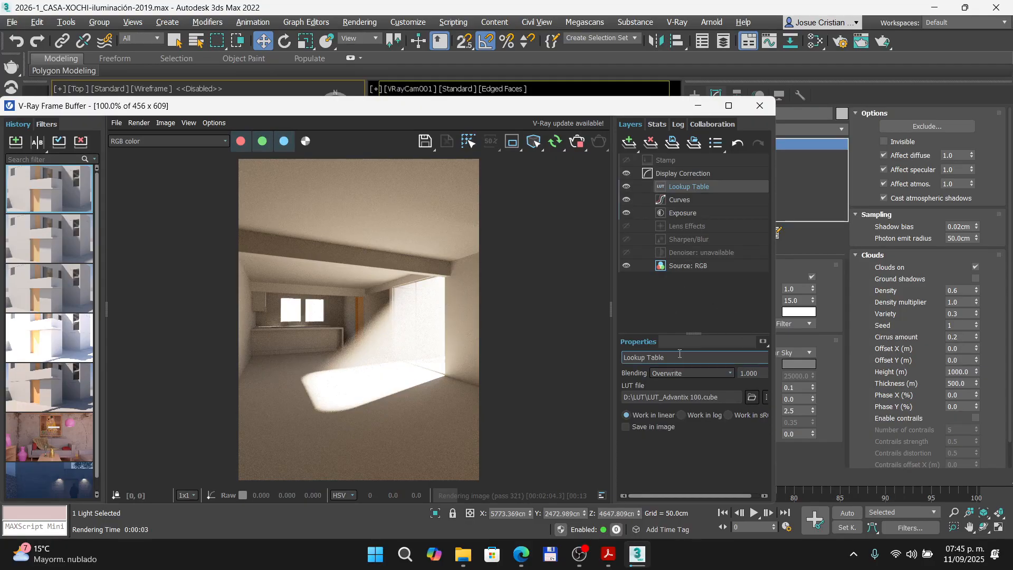
{"action": "double_click", "coordinate": [756, 372]}
{"action": "type", "text": "0.5"}
{"action": "key", "text": "Return"}
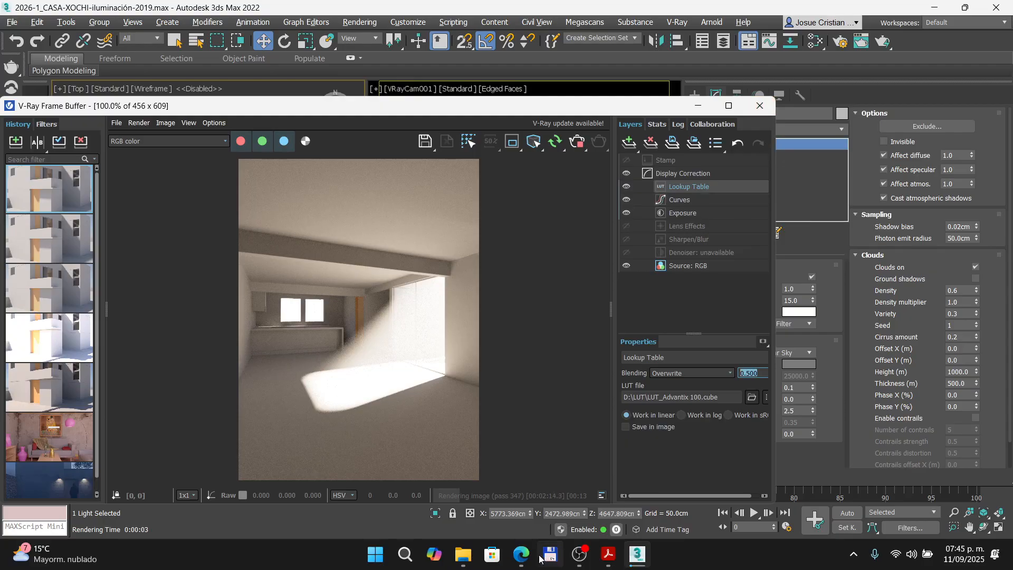
{"action": "mouse_move", "coordinate": [519, 564]}
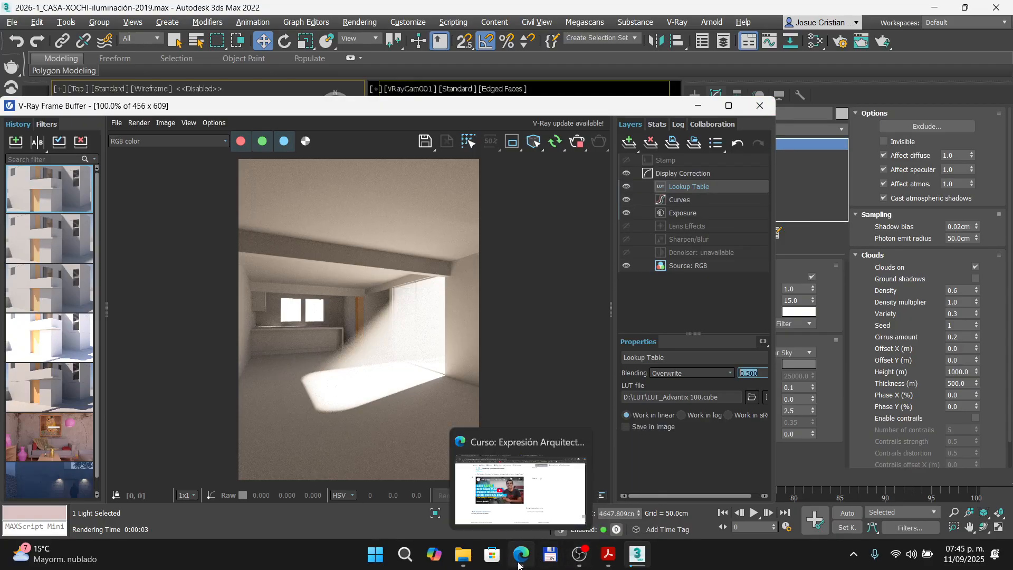